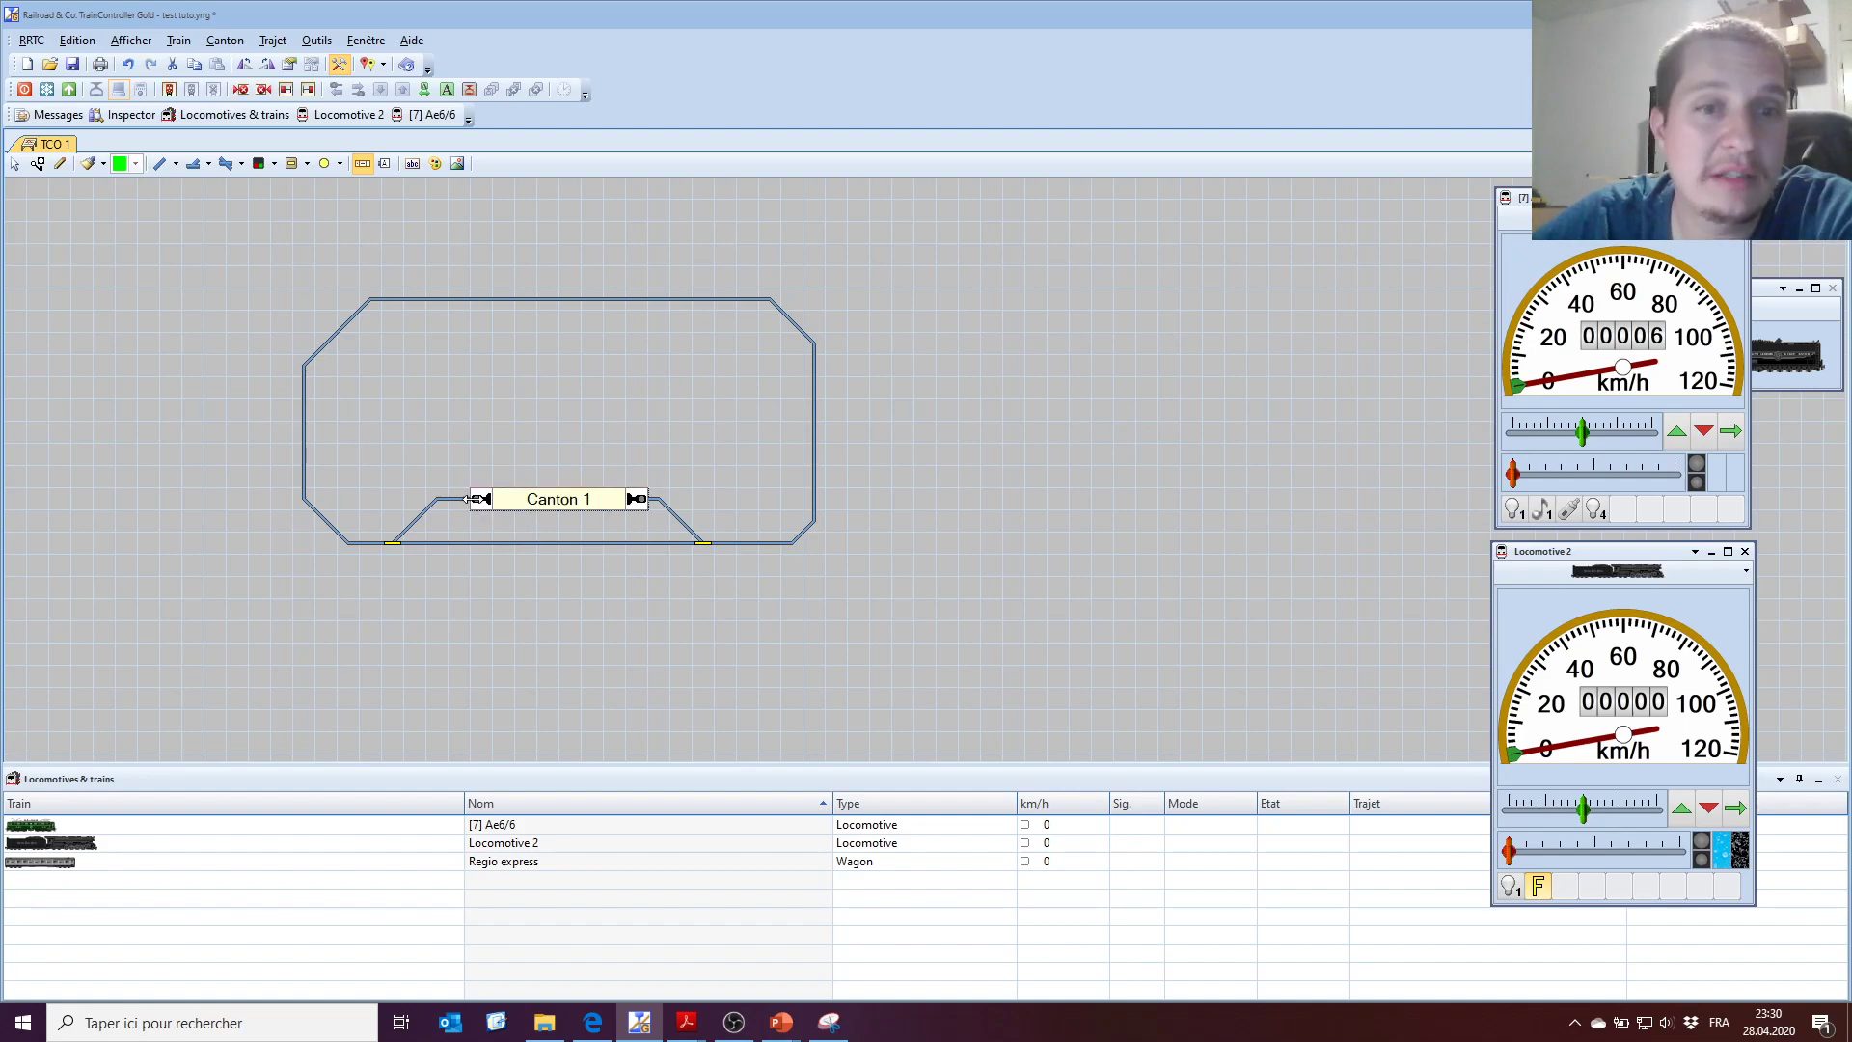
# Place four more blocks on the track plan: on the lower straight between the turnouts, the left side, the top and the right side.
pyautogui.click(459, 546)
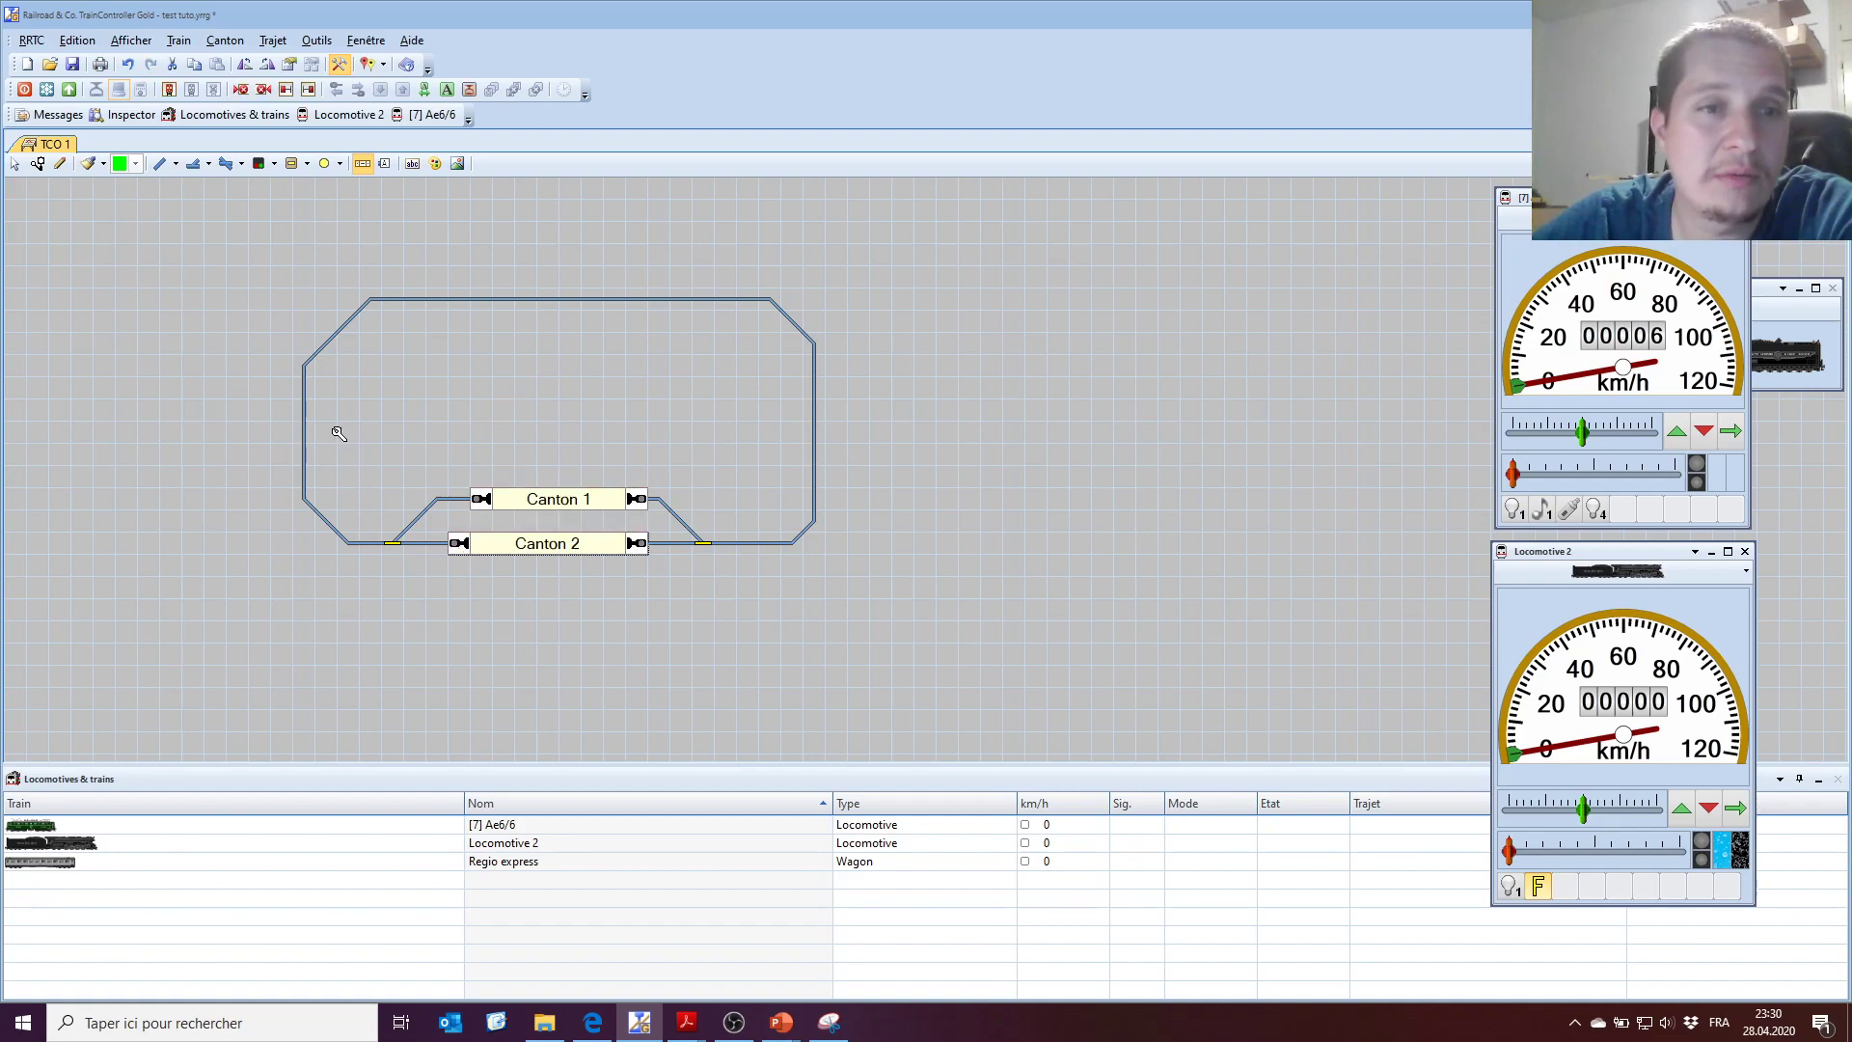
pyautogui.click(309, 397)
pyautogui.click(433, 300)
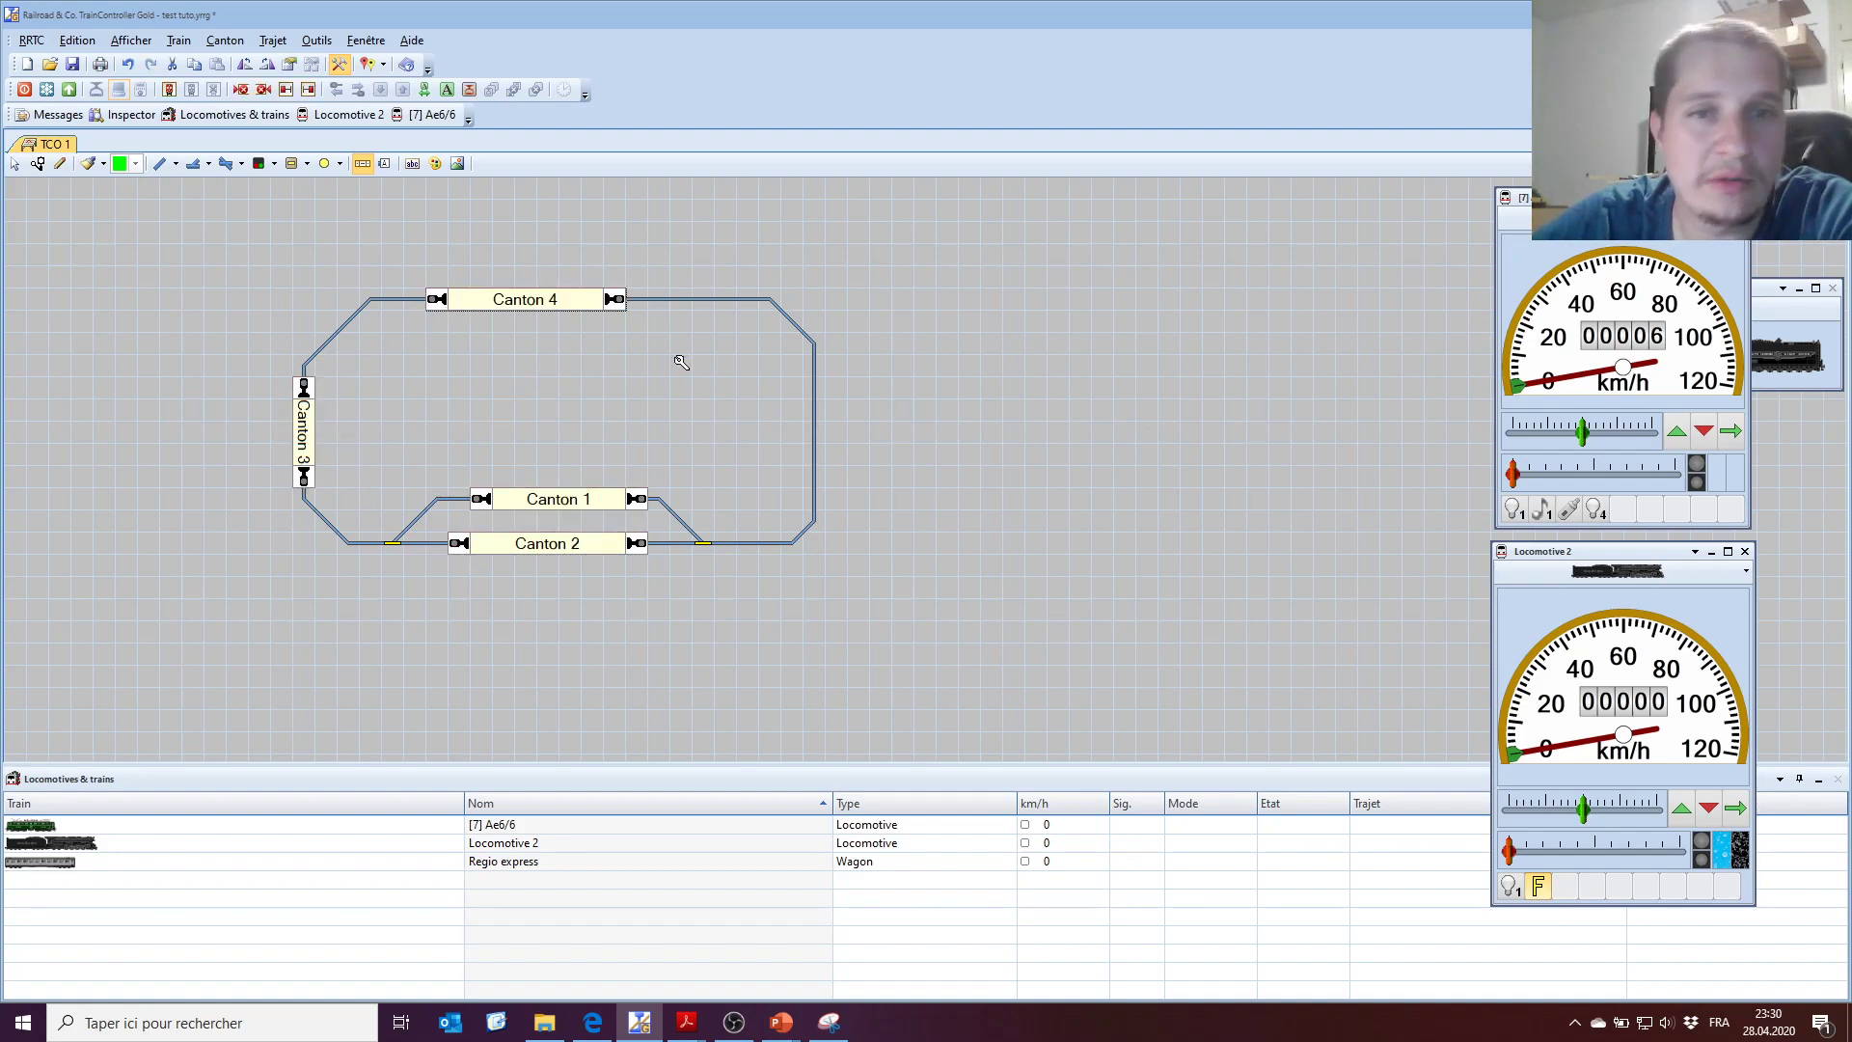
pyautogui.click(816, 366)
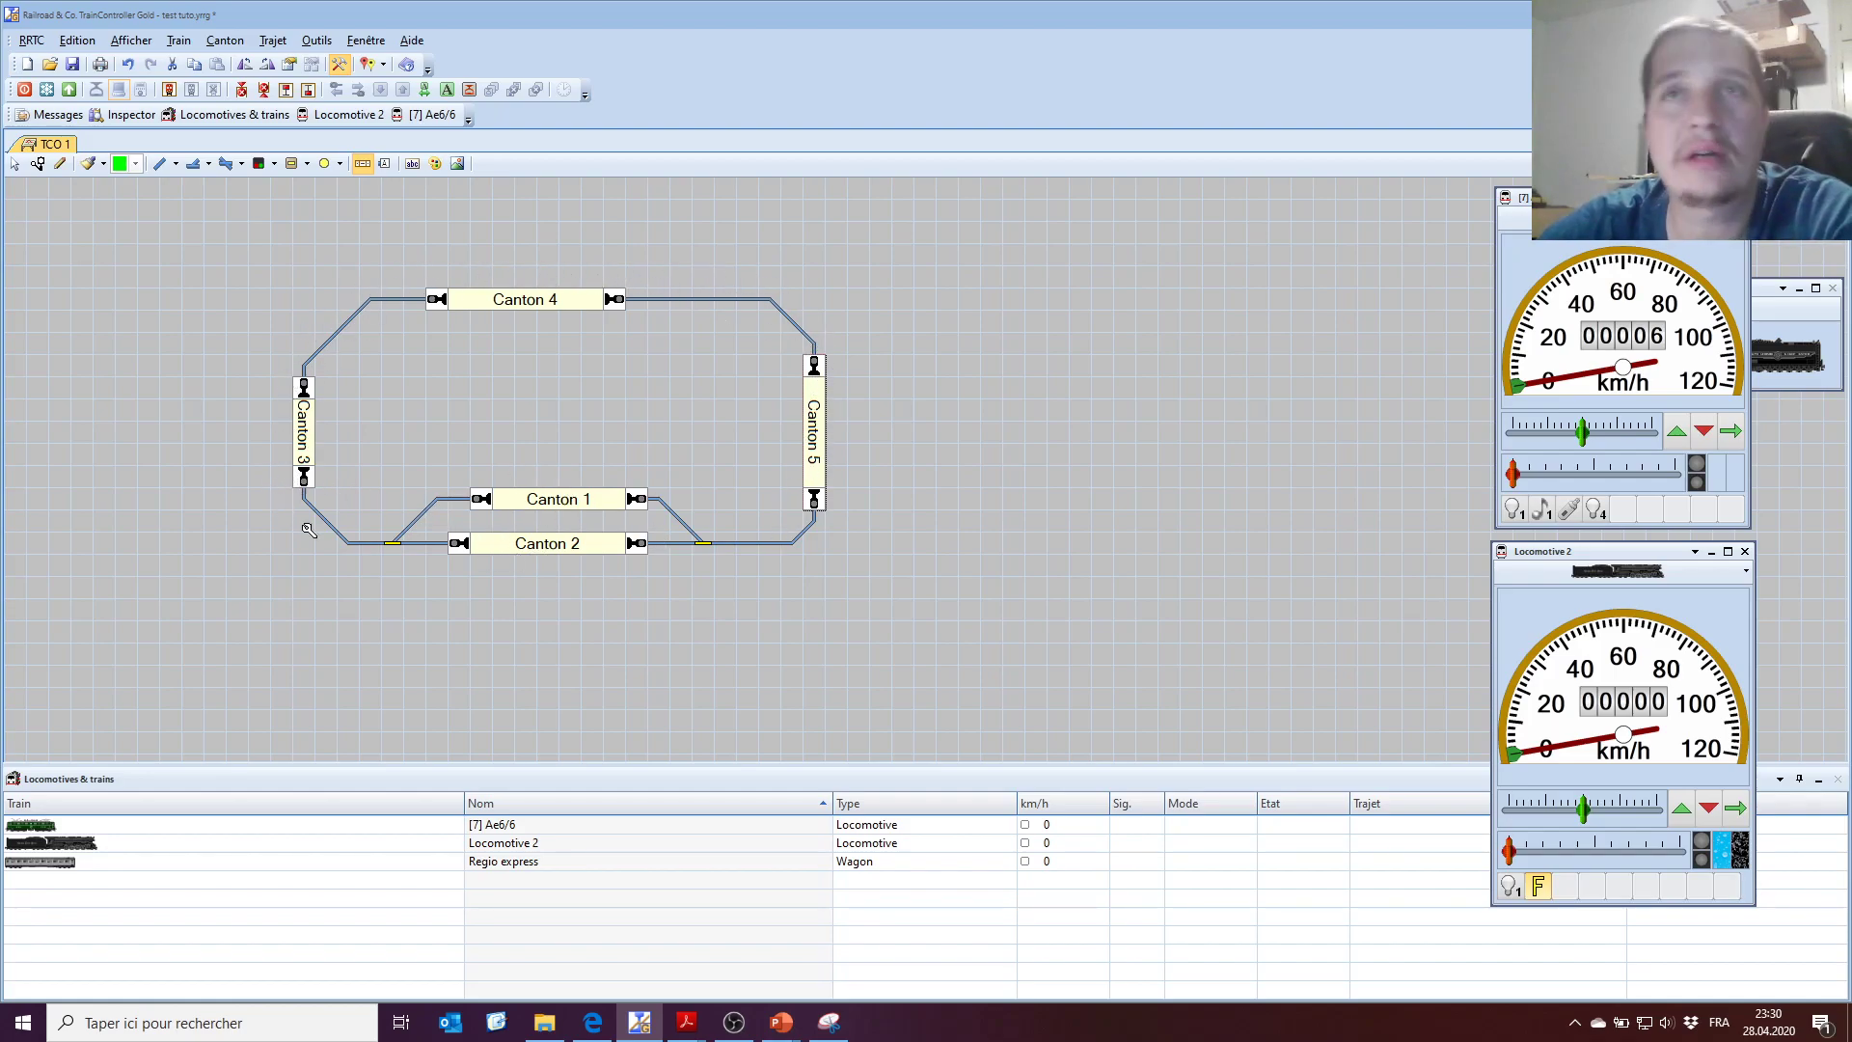
pyautogui.click(12, 166)
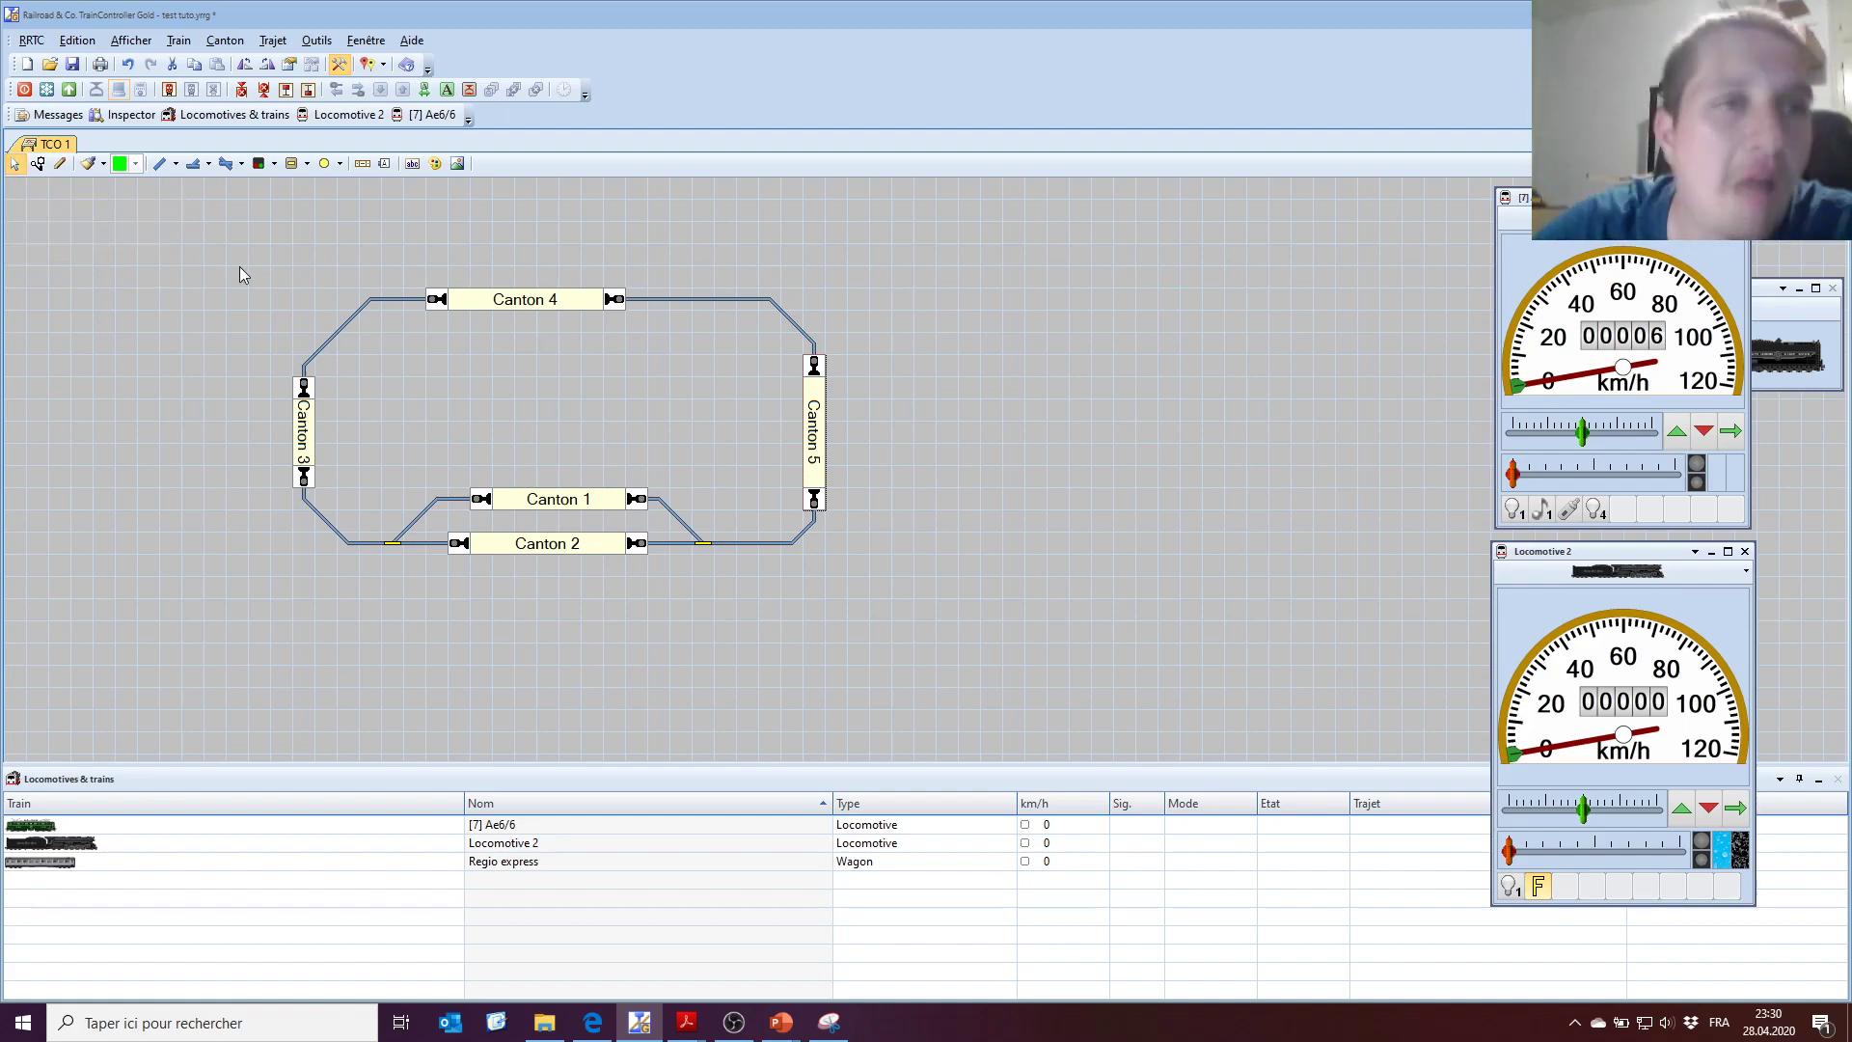
# Open the properties of block Canton 1 and rename it to C1.
pyautogui.click(588, 498)
pyautogui.doubleClick(587, 498)
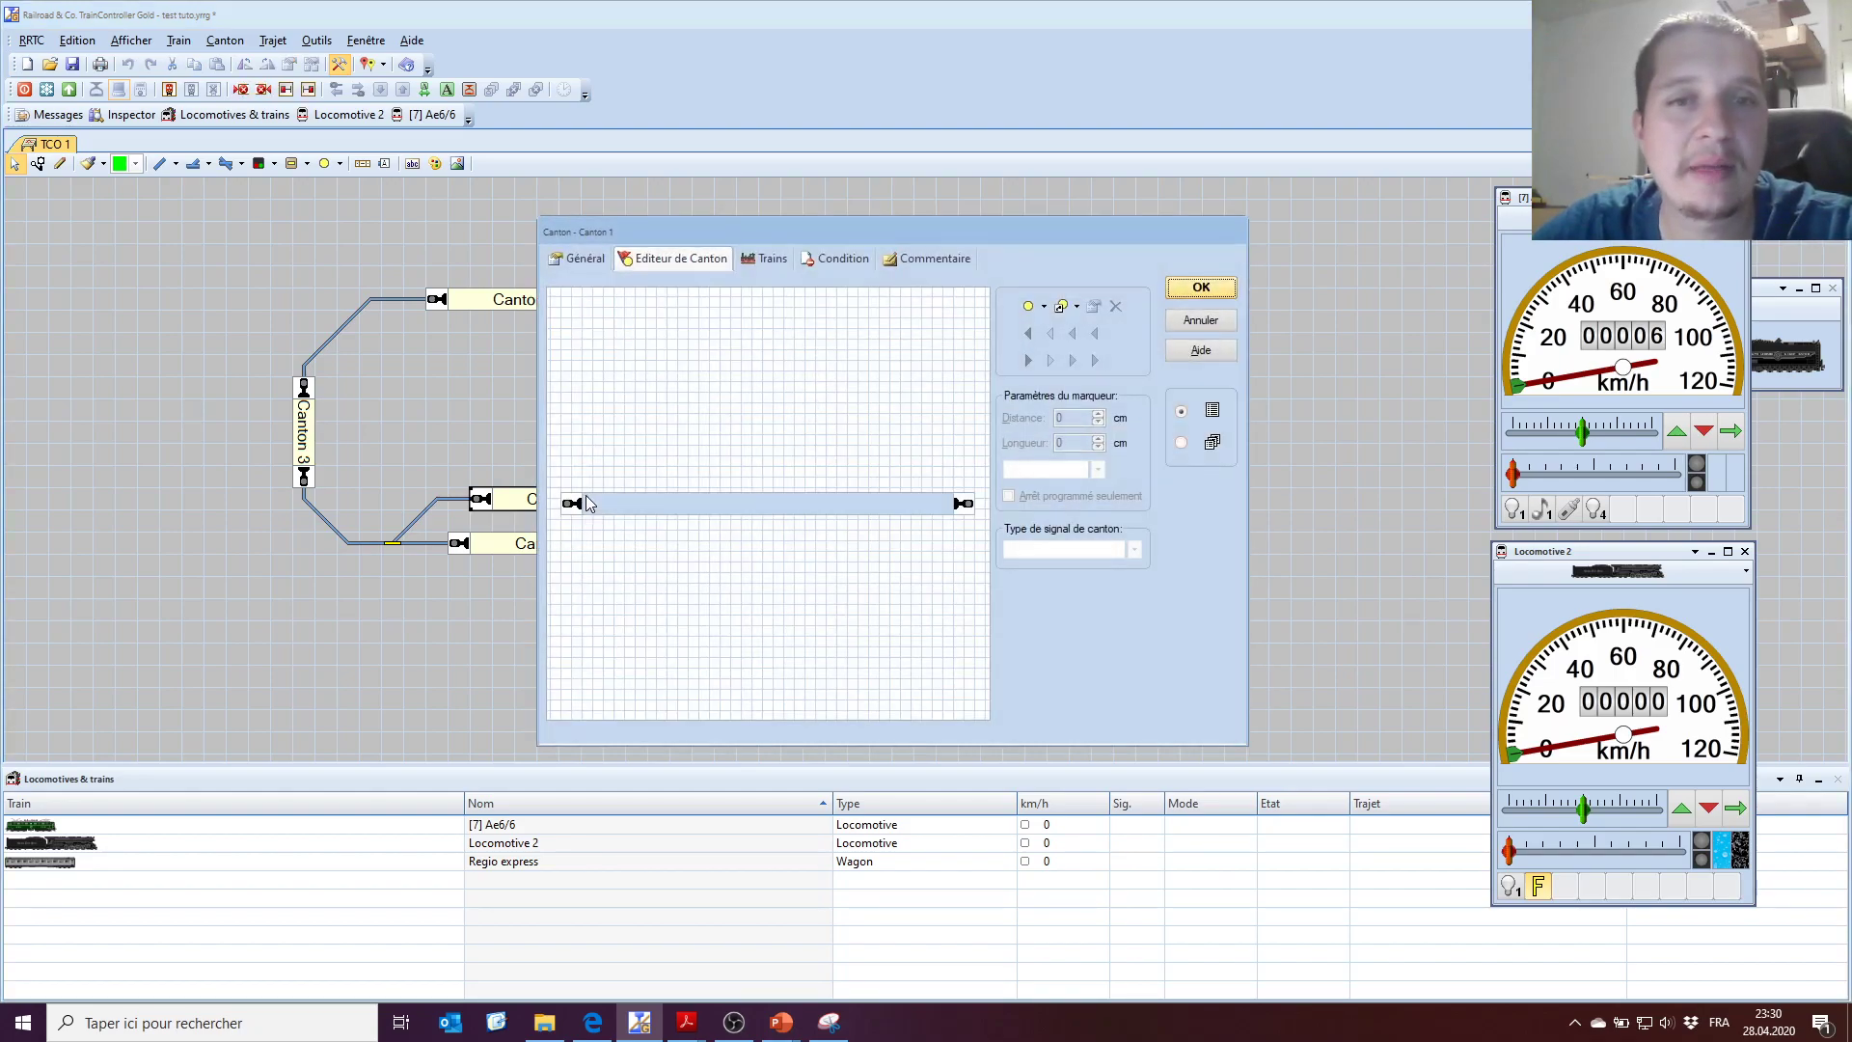
pyautogui.moveTo(995, 229); pyautogui.dragTo(959, 221)
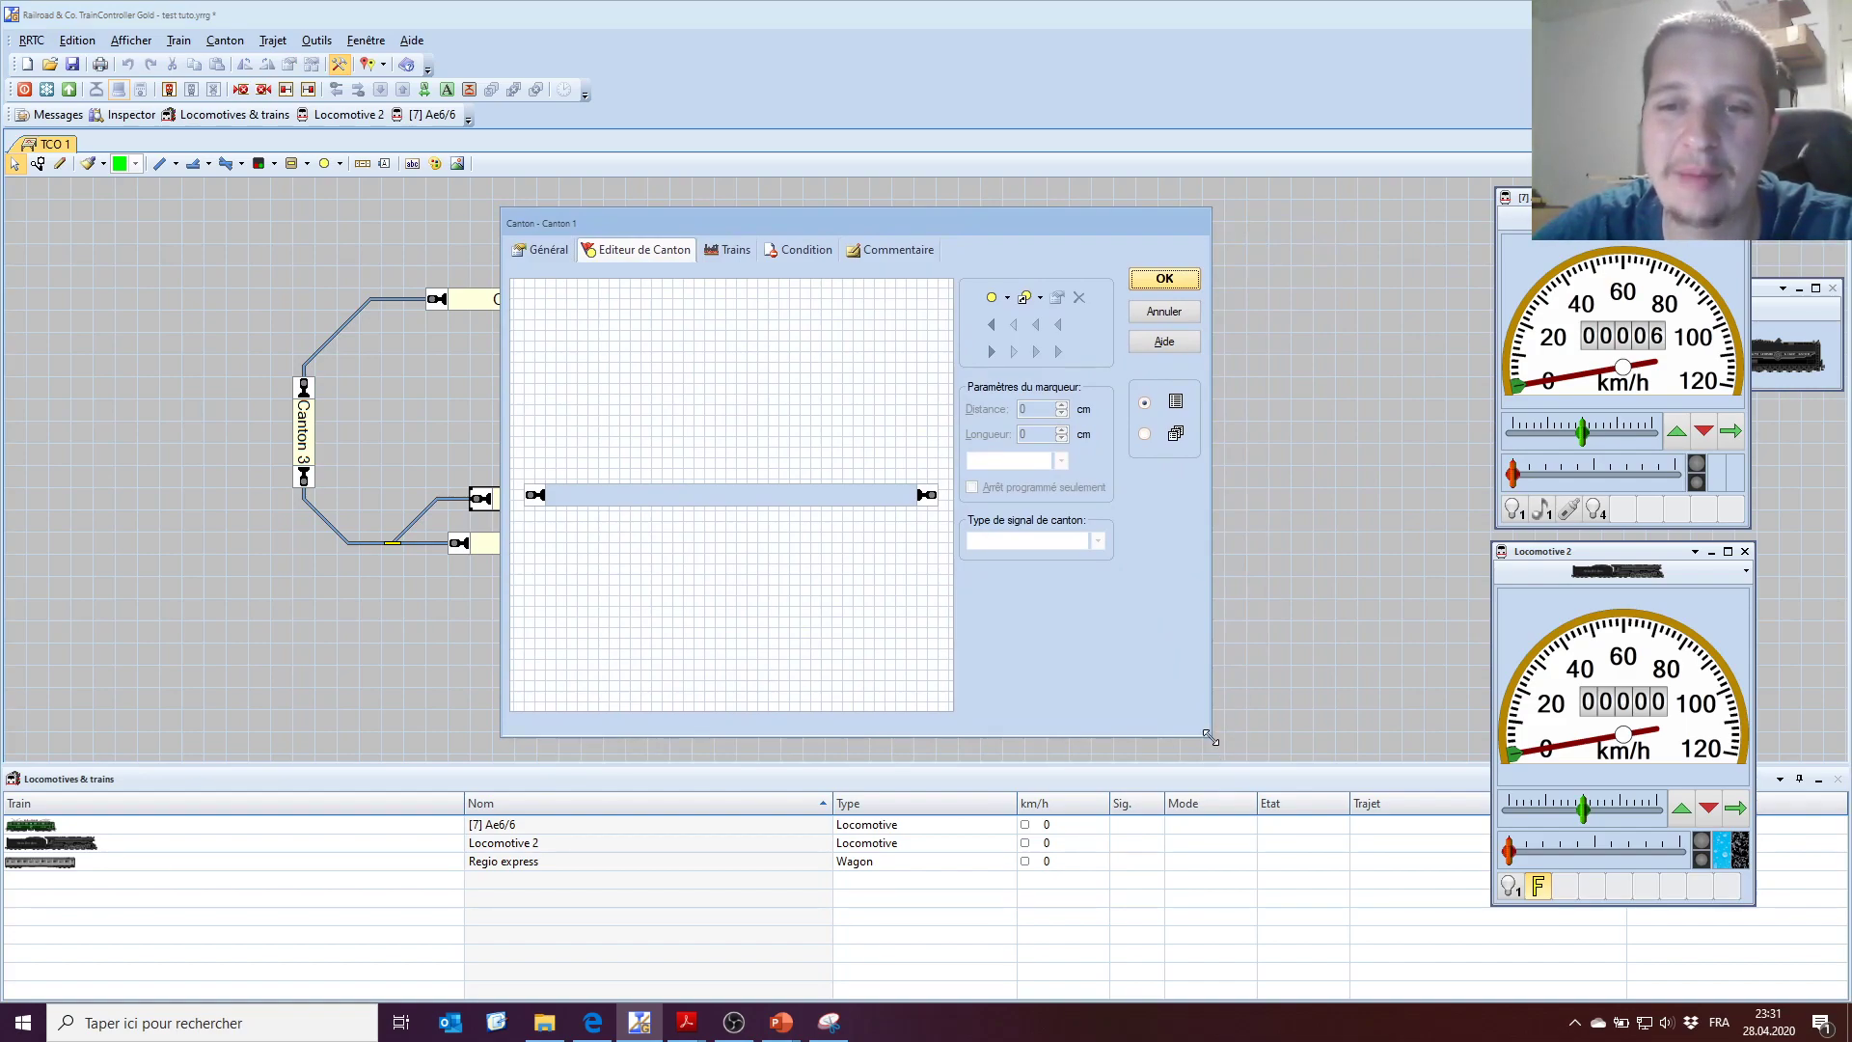
pyautogui.moveTo(1212, 745); pyautogui.dragTo(570, 322)
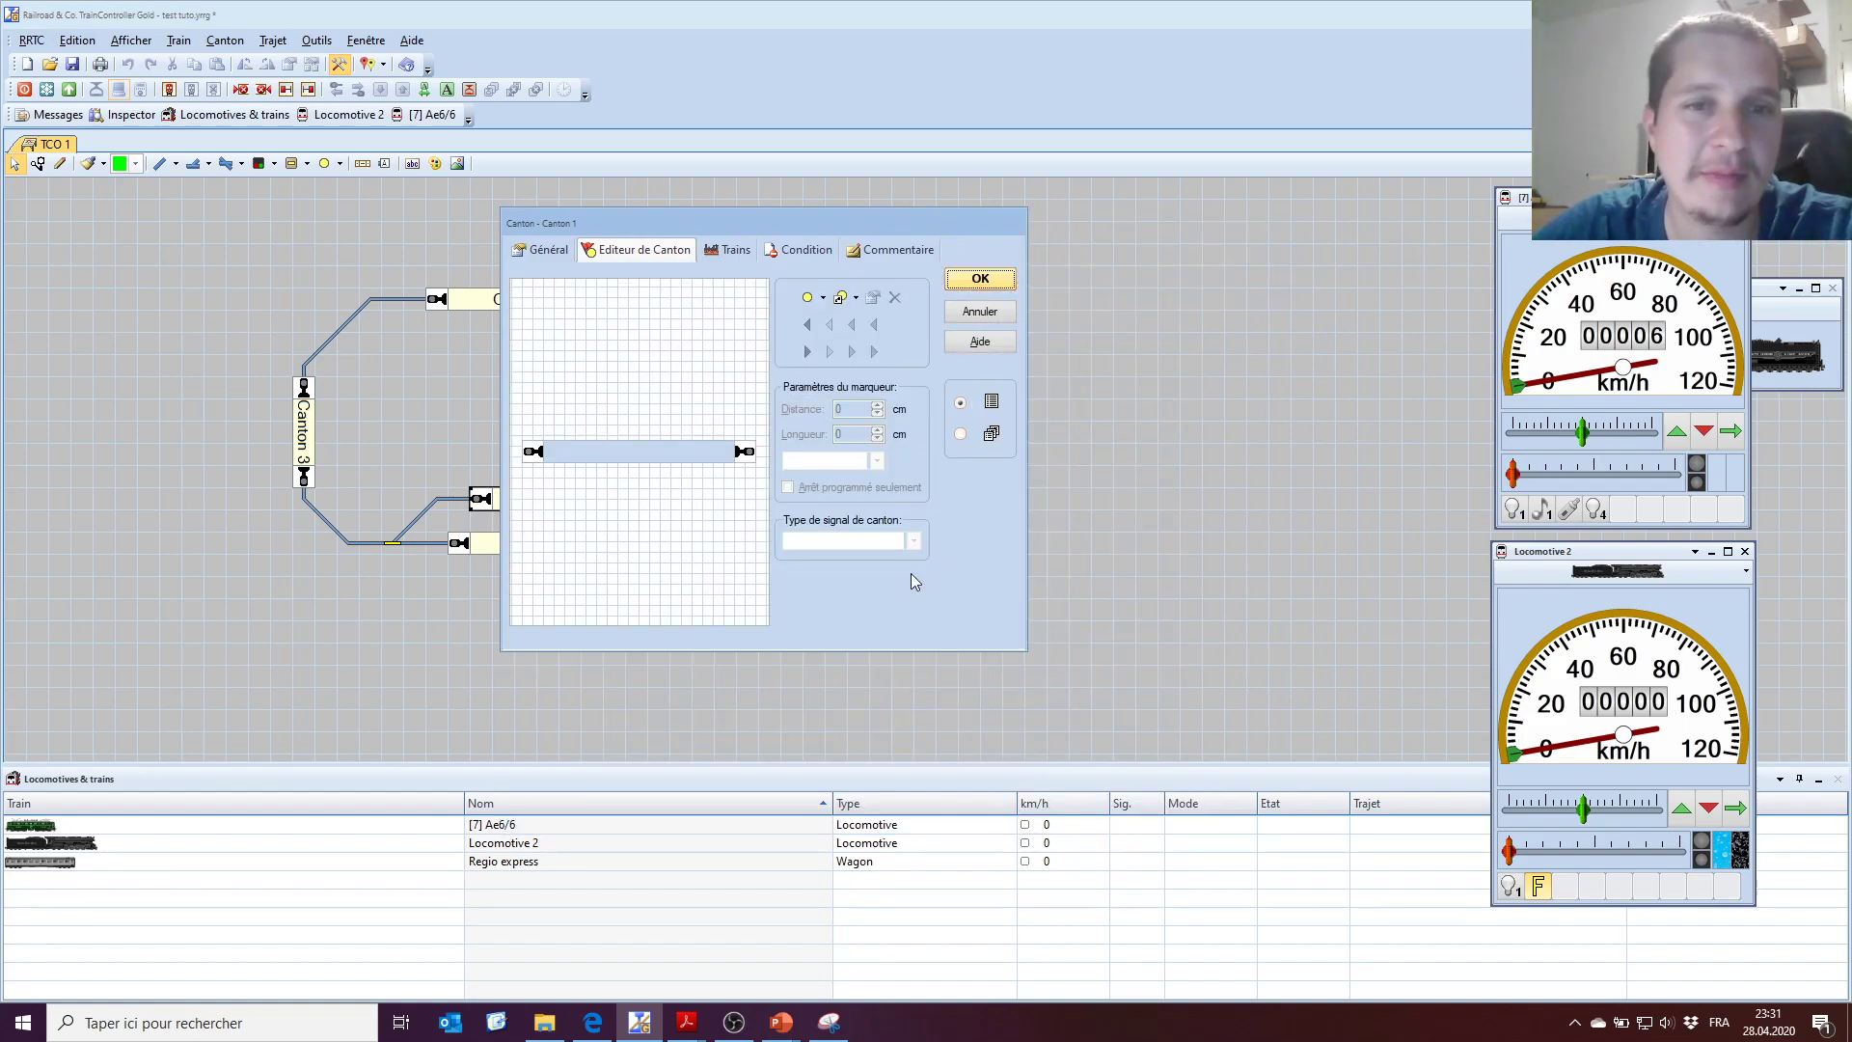
pyautogui.click(543, 252)
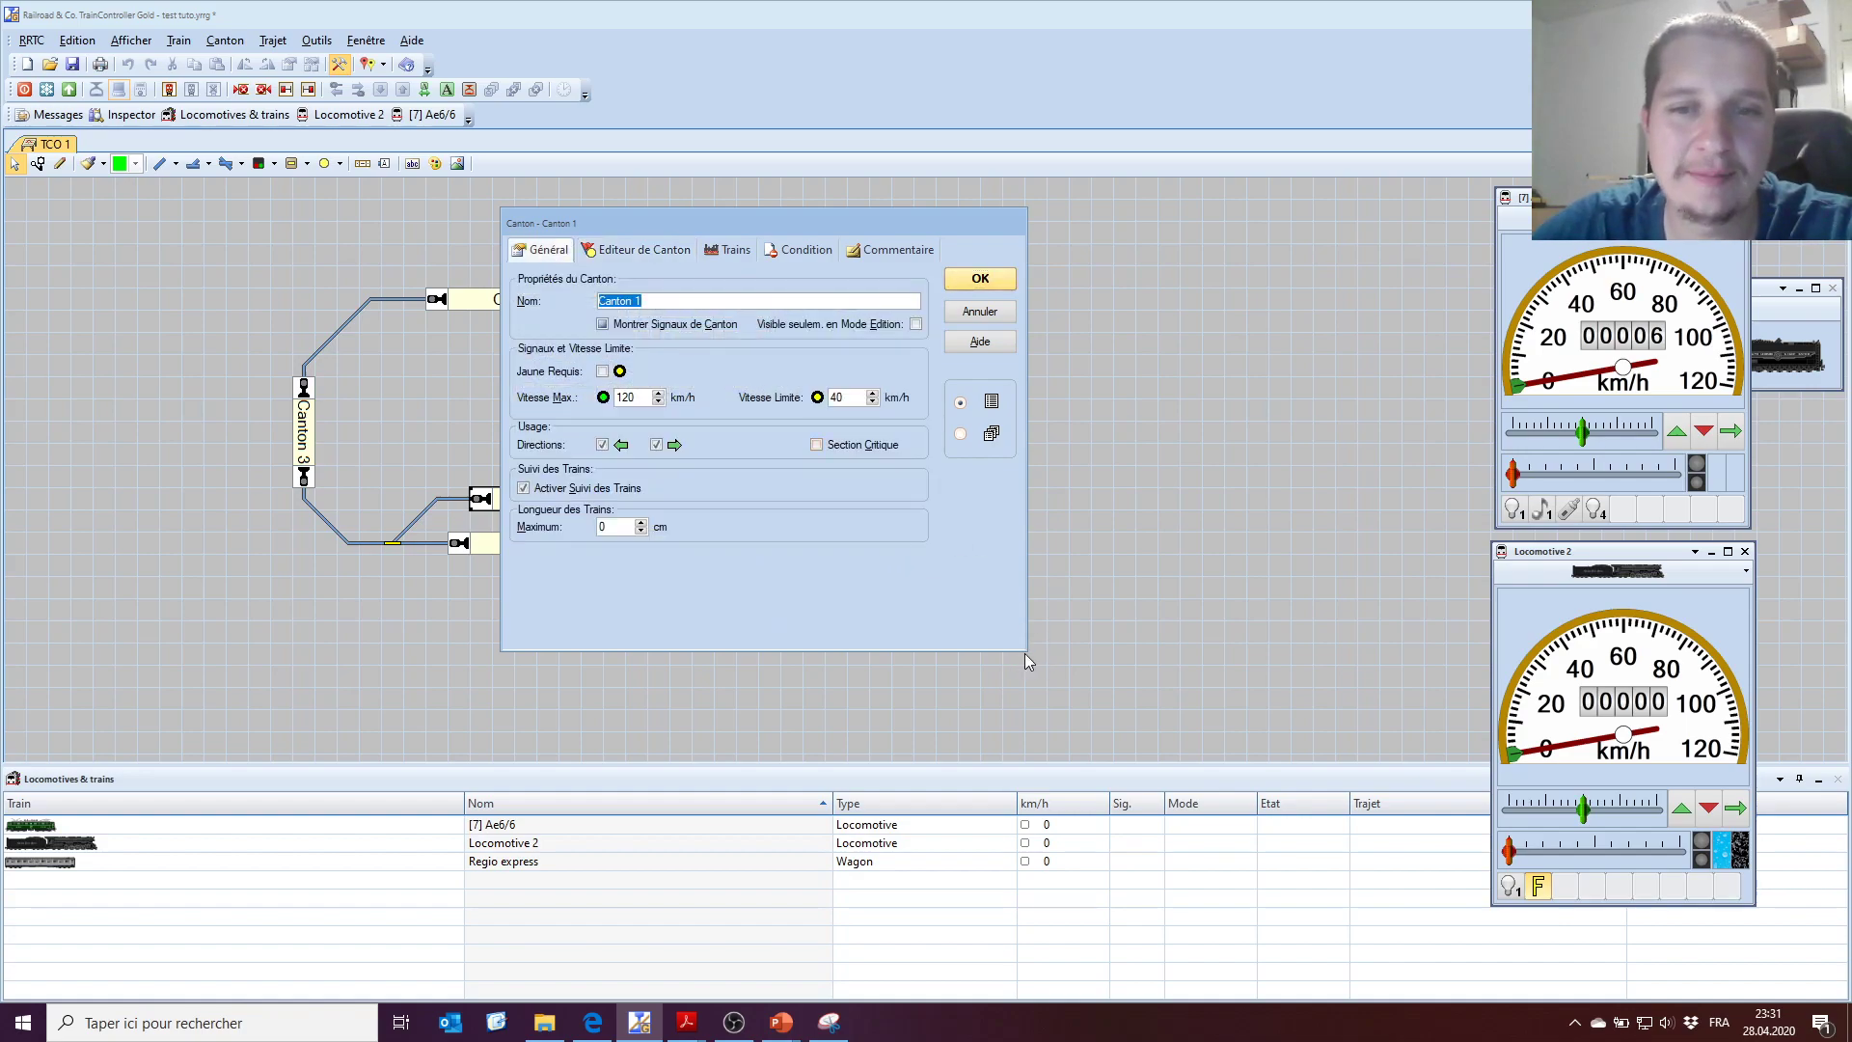
pyautogui.moveTo(1028, 661); pyautogui.dragTo(1176, 818)
pyautogui.click(699, 302)
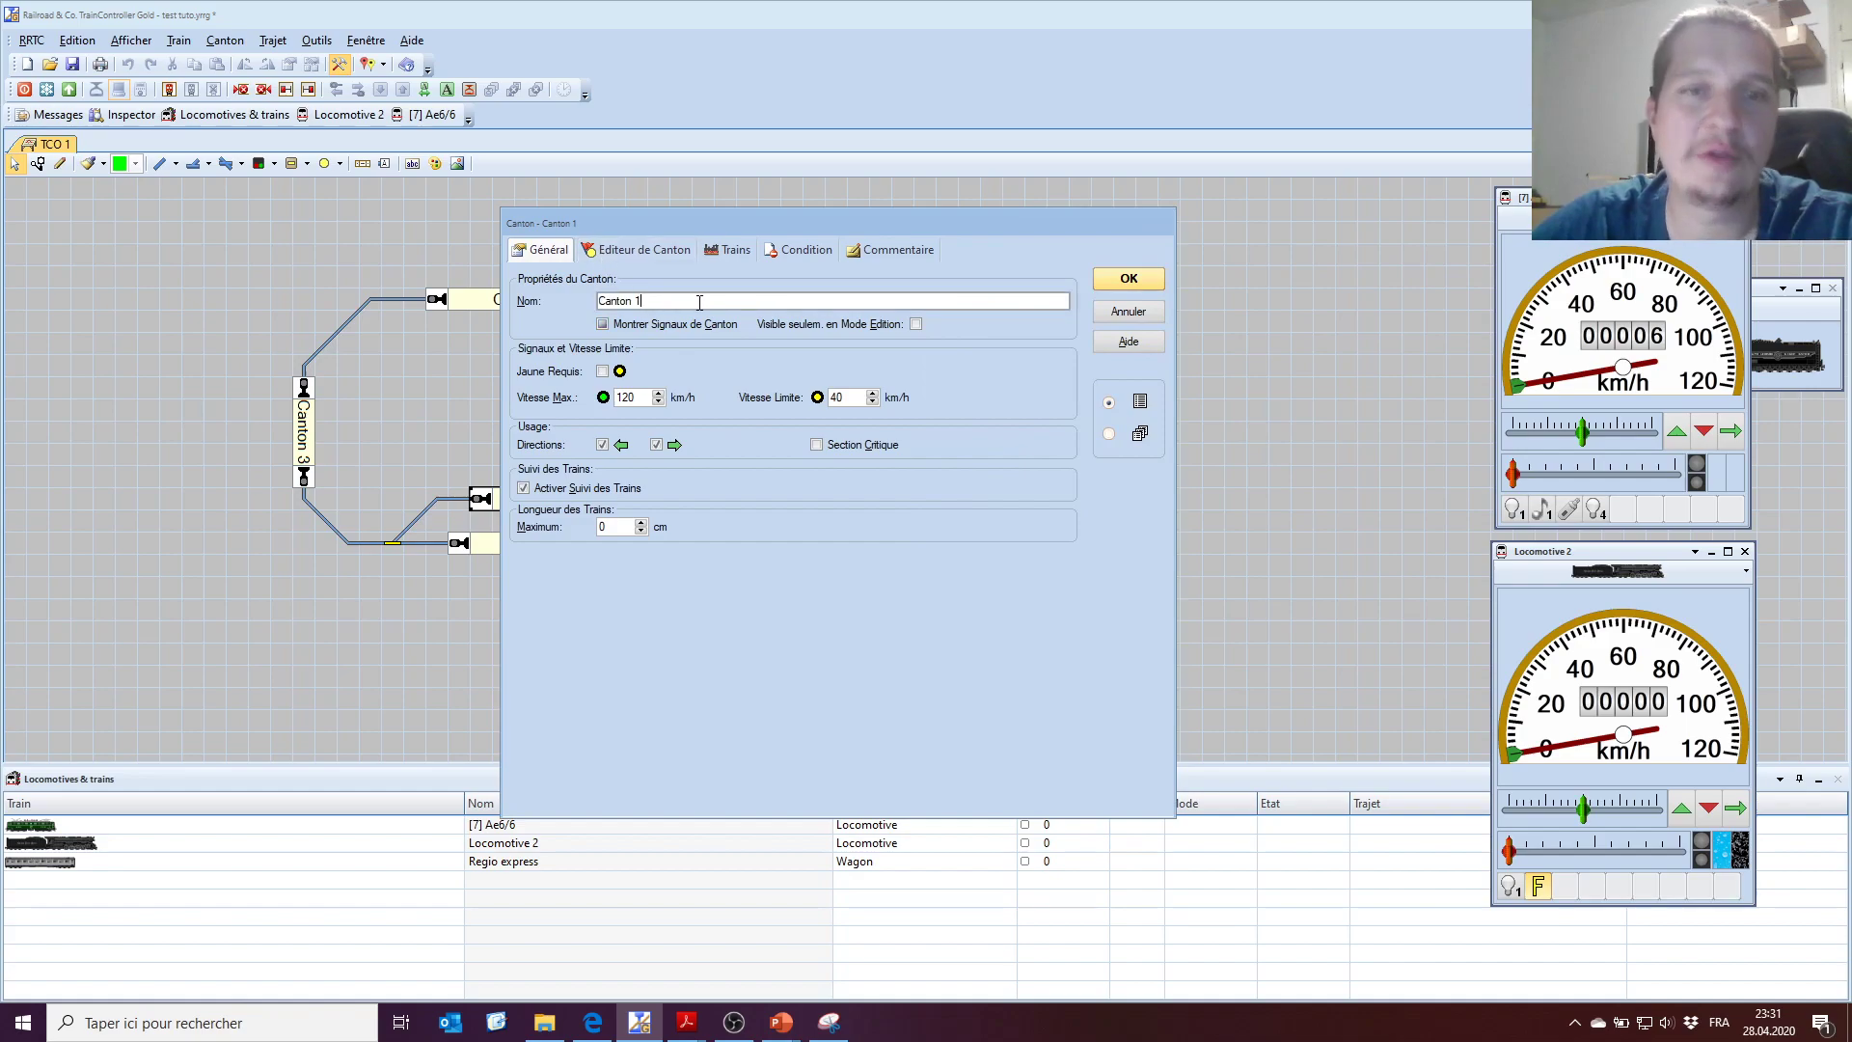
pyautogui.moveTo(700, 302); pyautogui.dragTo(538, 308)
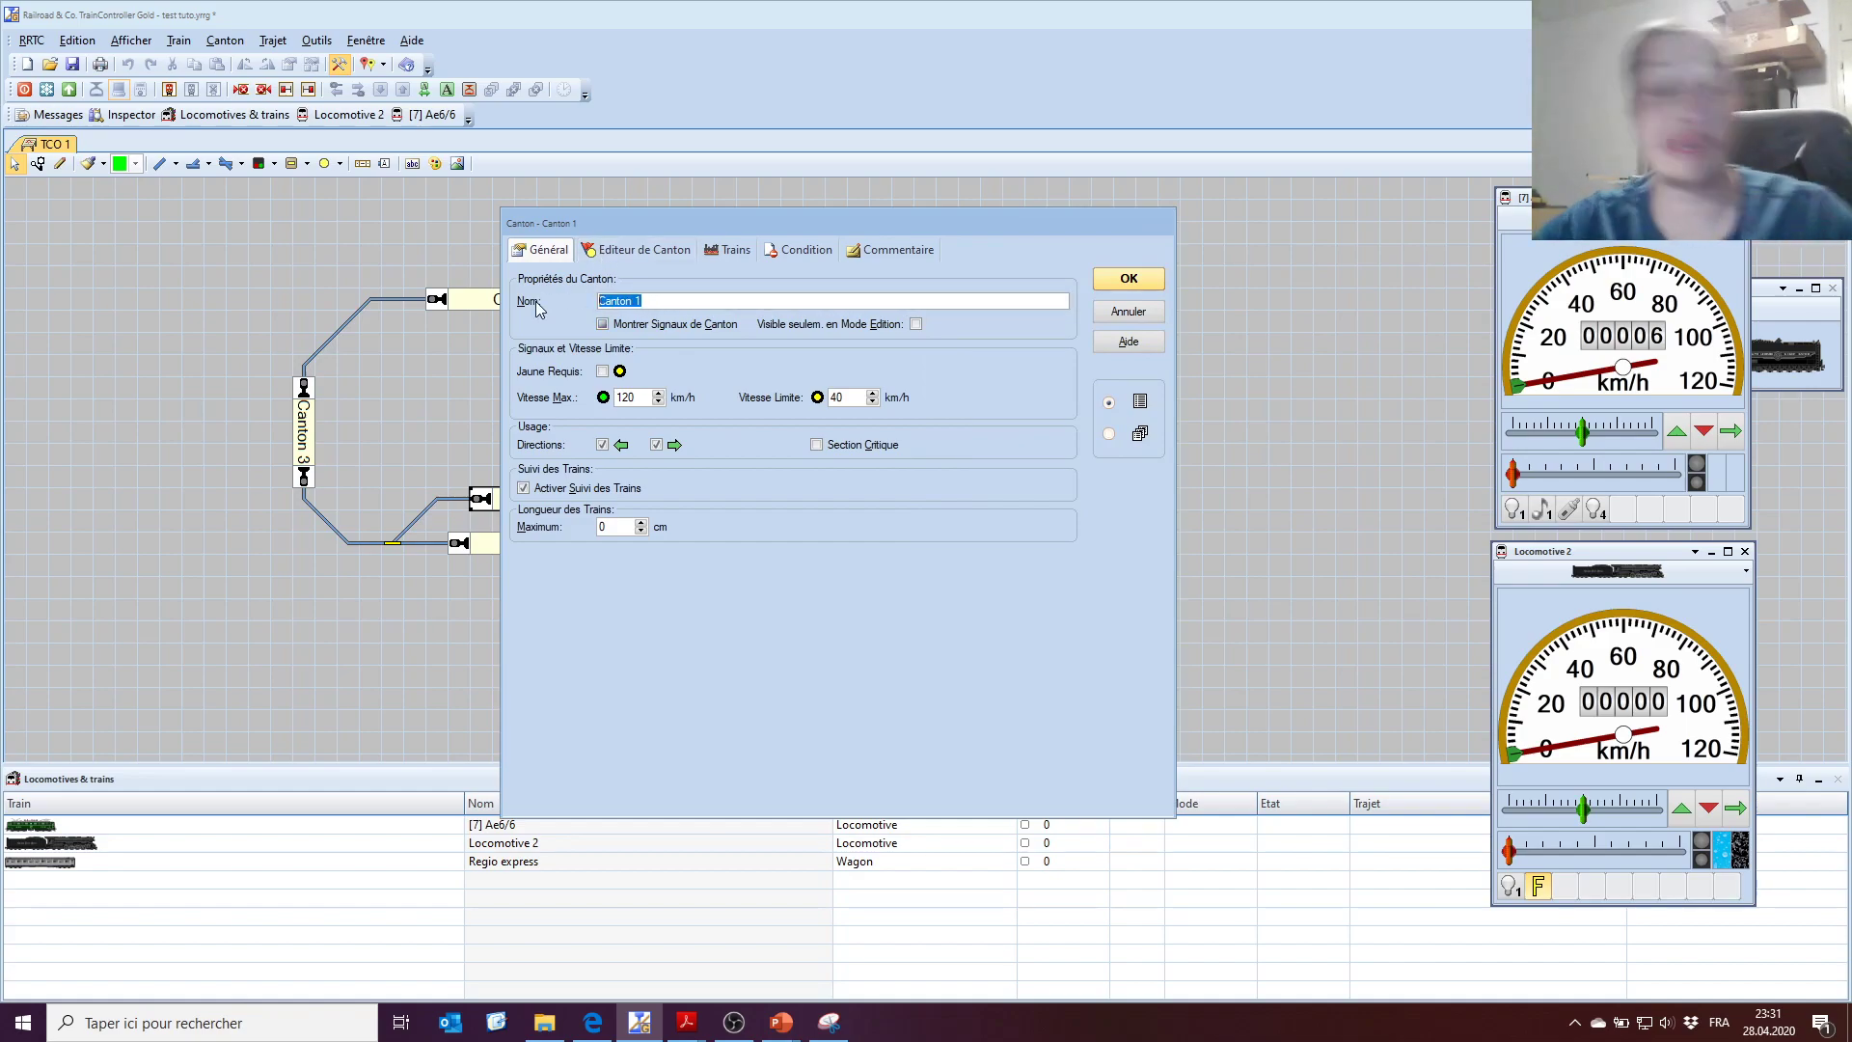
pyautogui.write('C1')
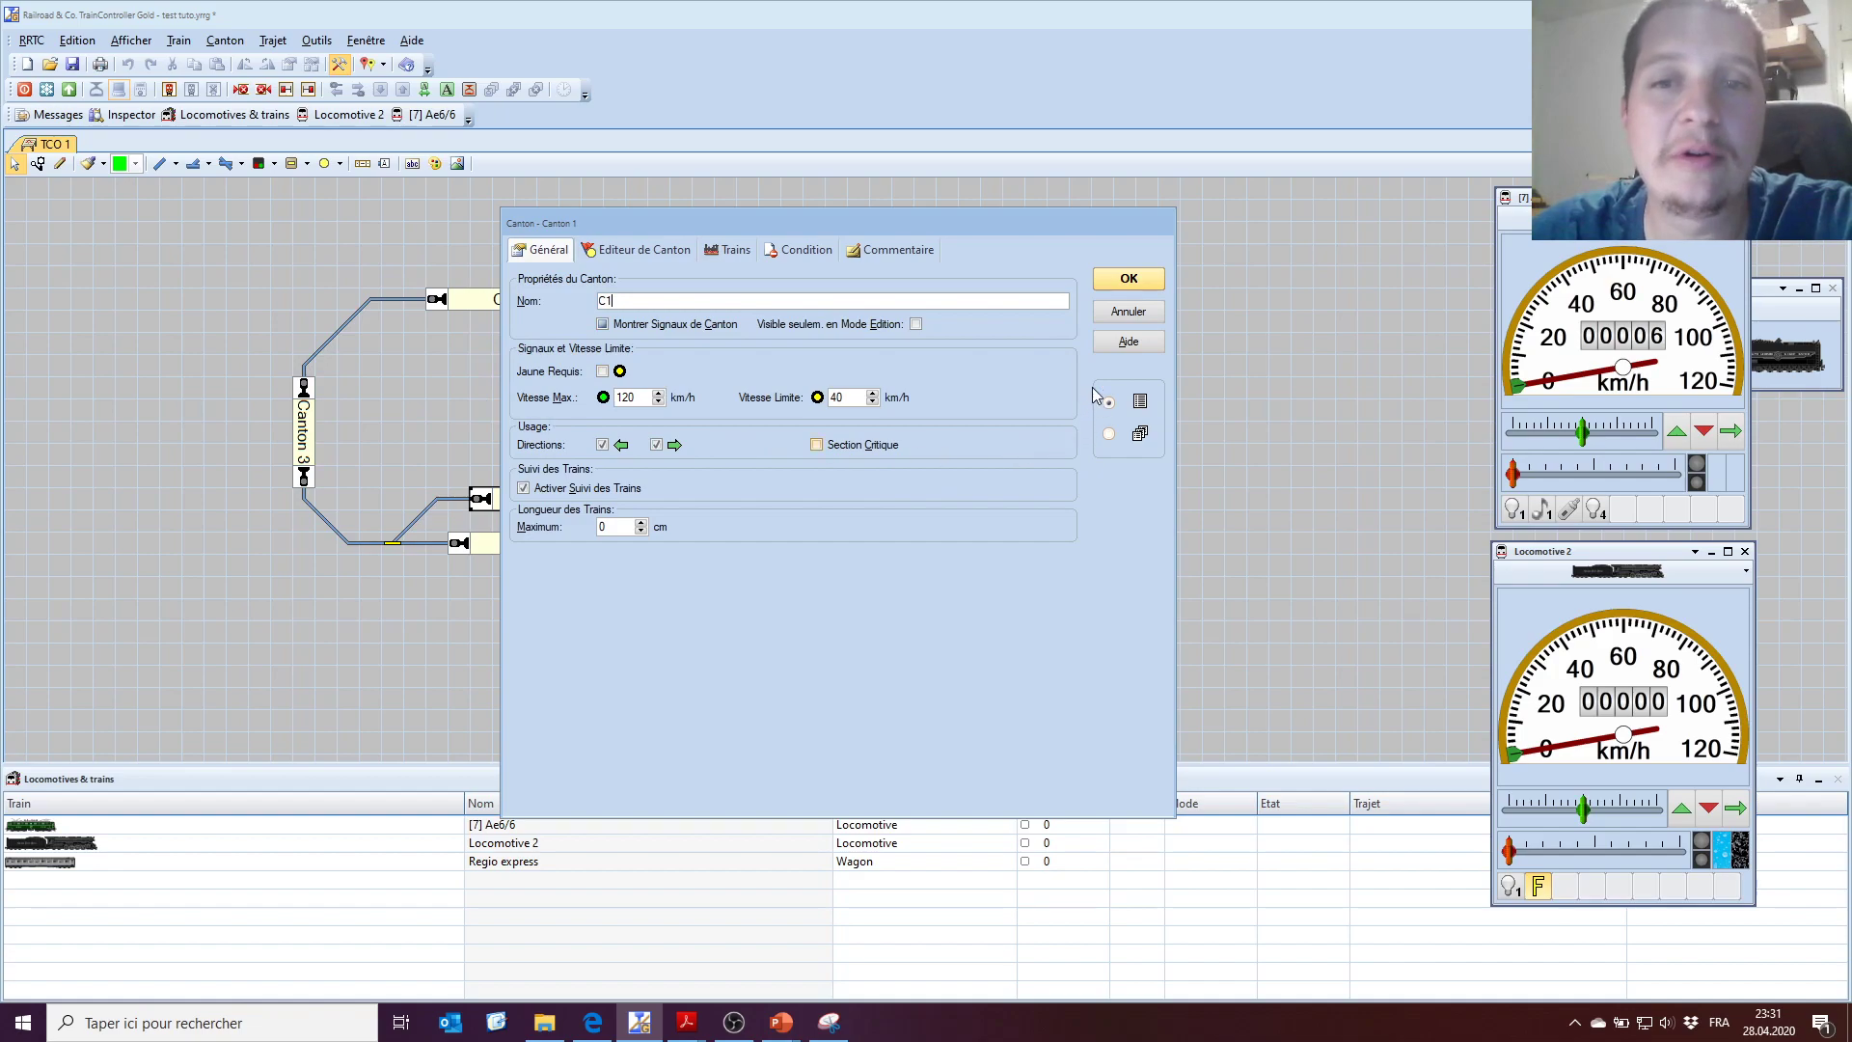
# Set block C1's maximum speed to 80 km/h and its limited speed to 60 km/h.
pyautogui.doubleClick(633, 397)
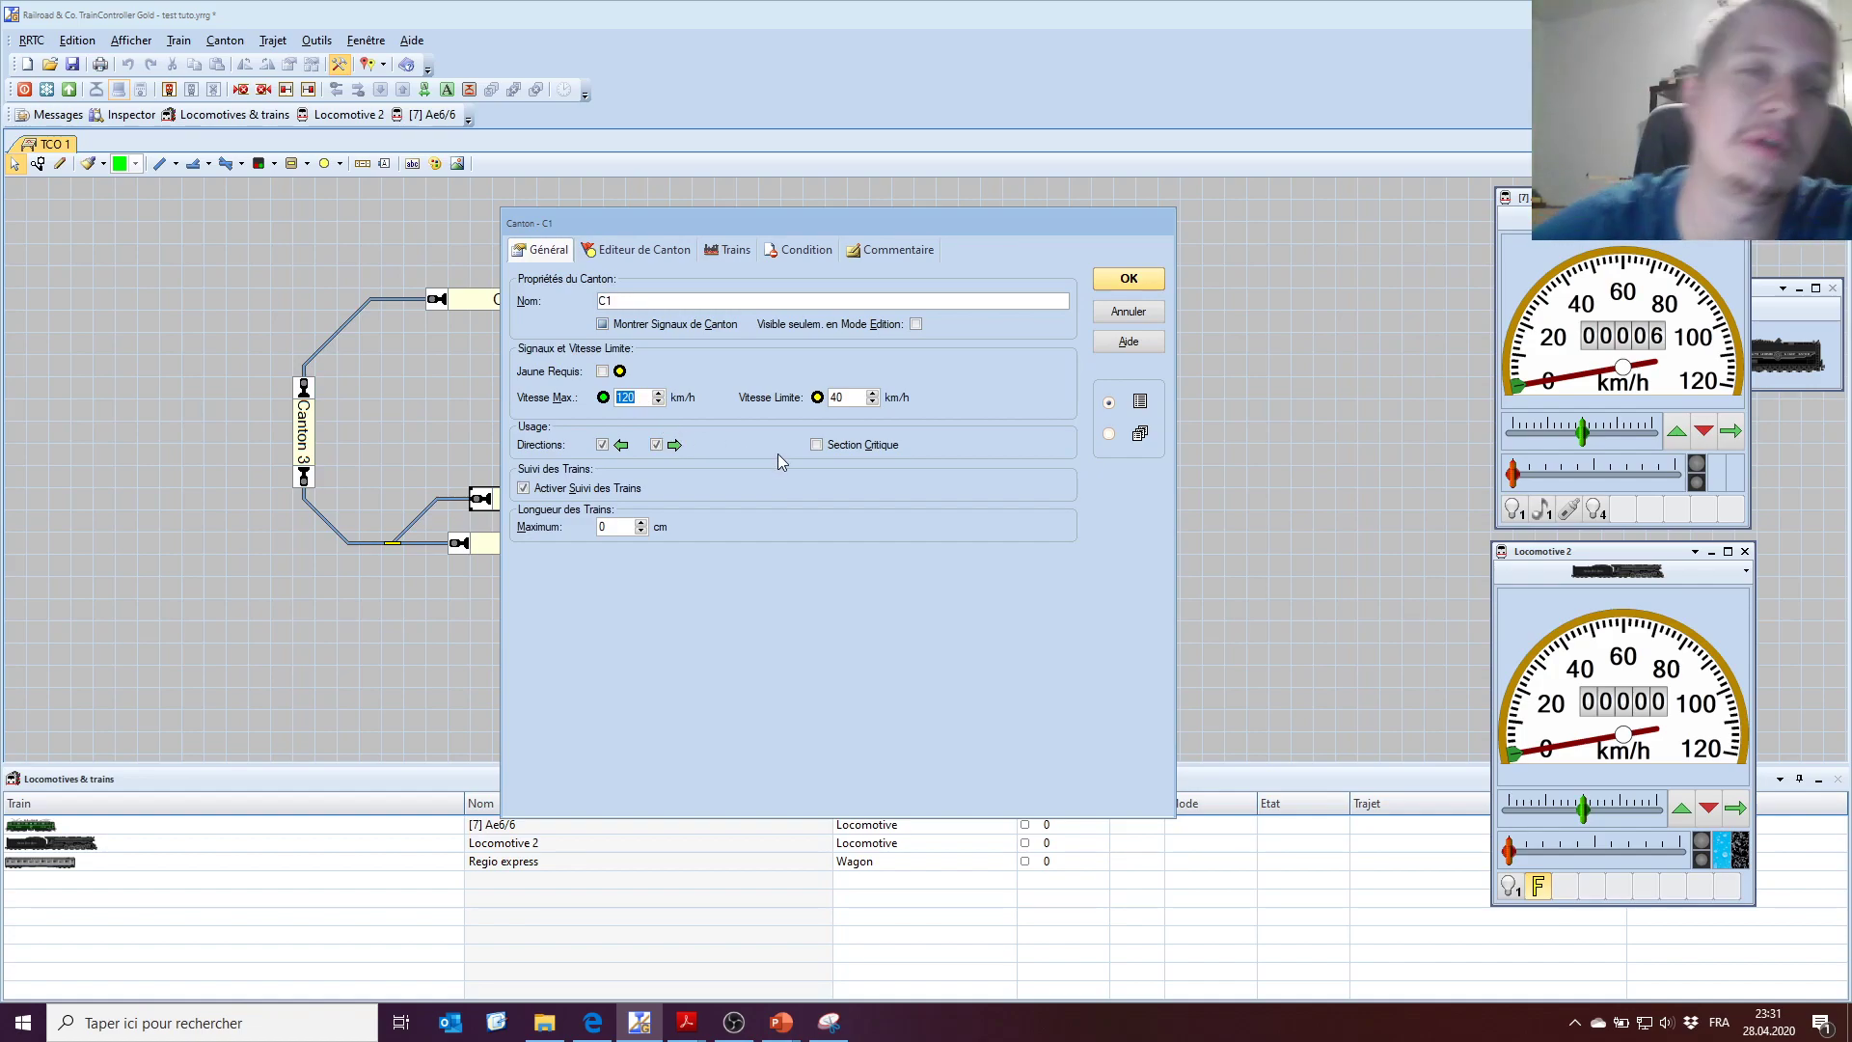
pyautogui.write('80')
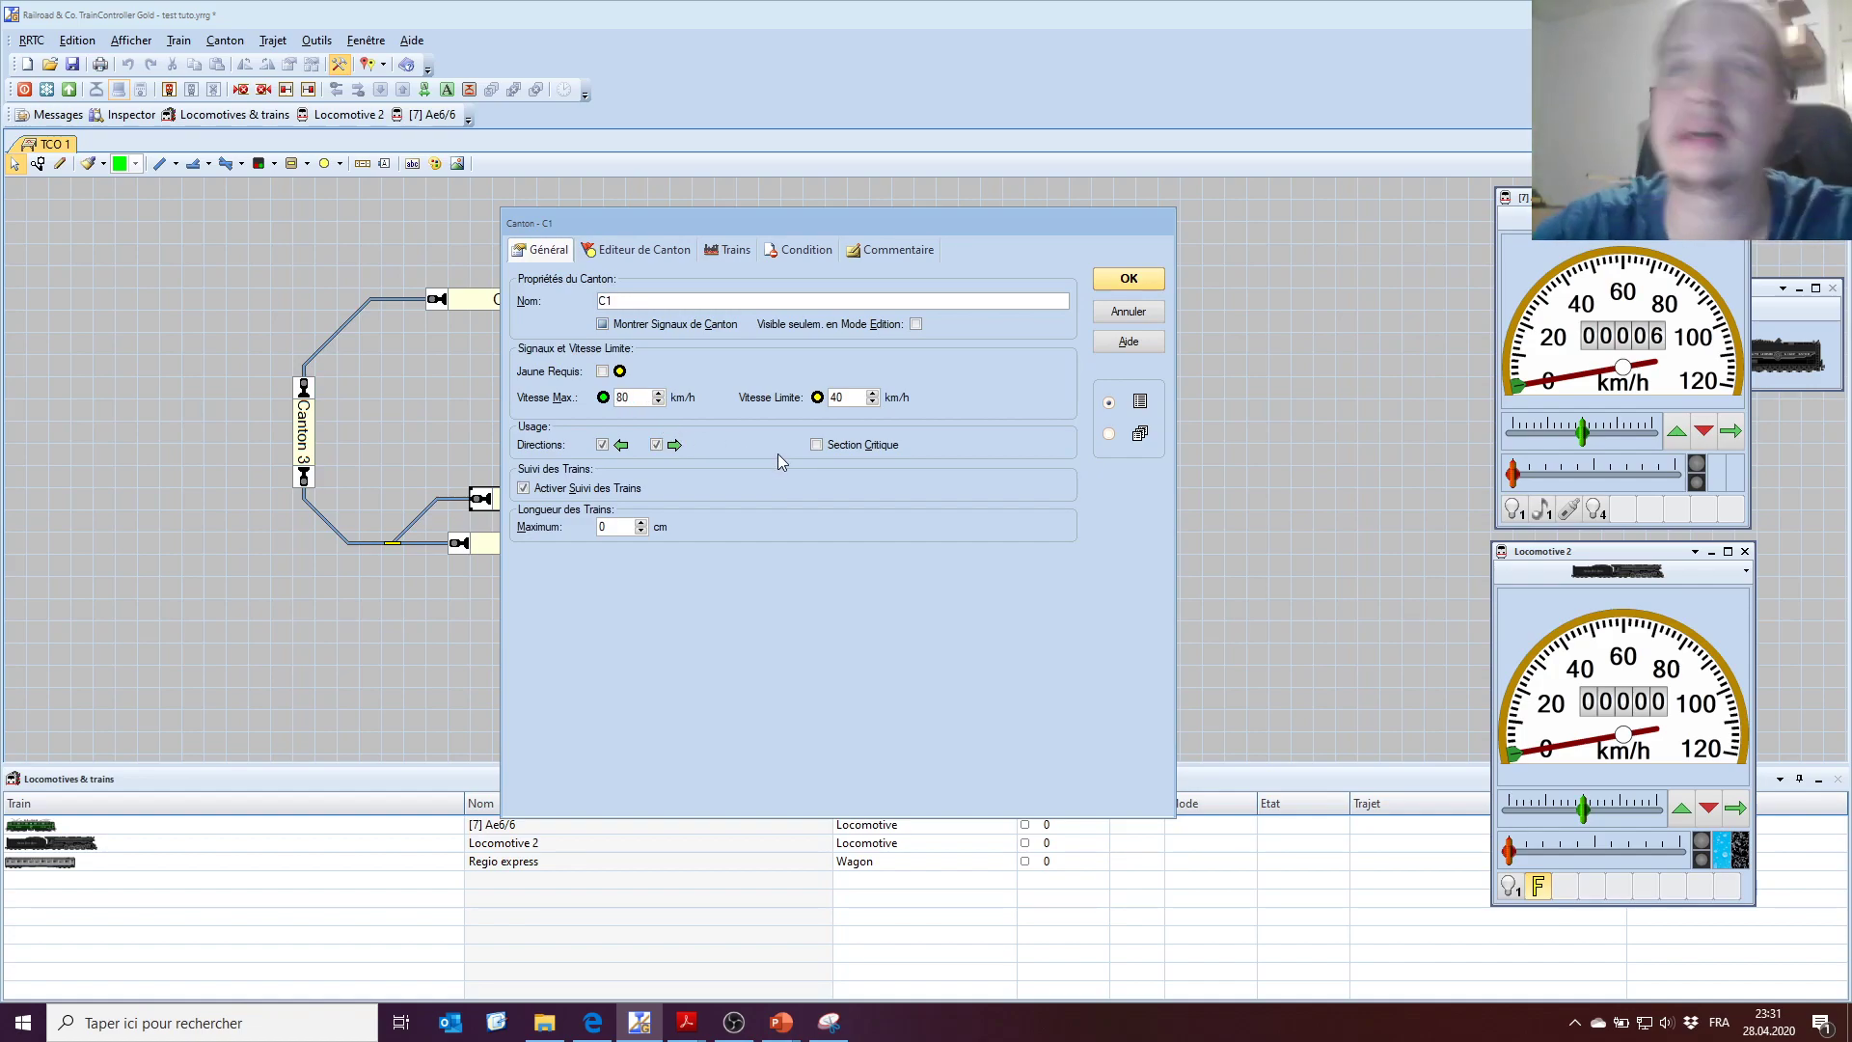
pyautogui.doubleClick(842, 396)
pyautogui.write('6')
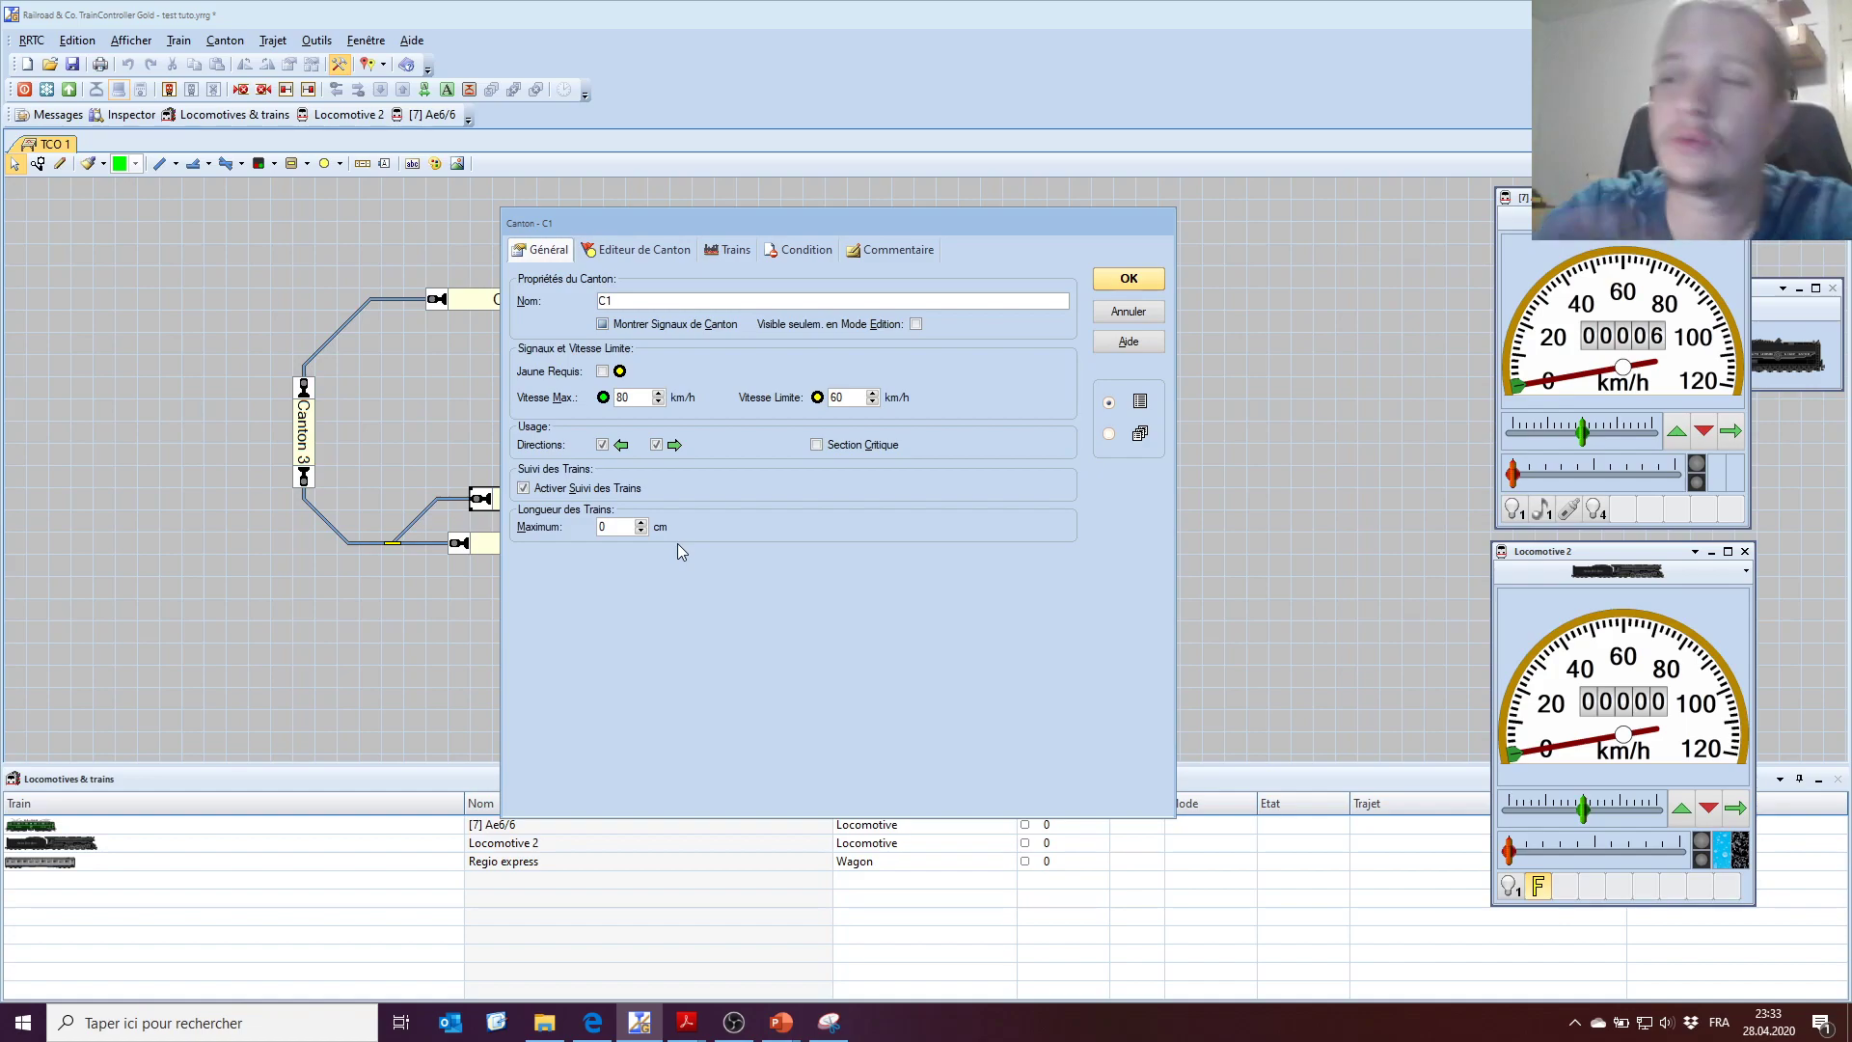
# Set the maximum train length for block C1 to 300 cm.
pyautogui.doubleClick(627, 526)
pyautogui.write('3')
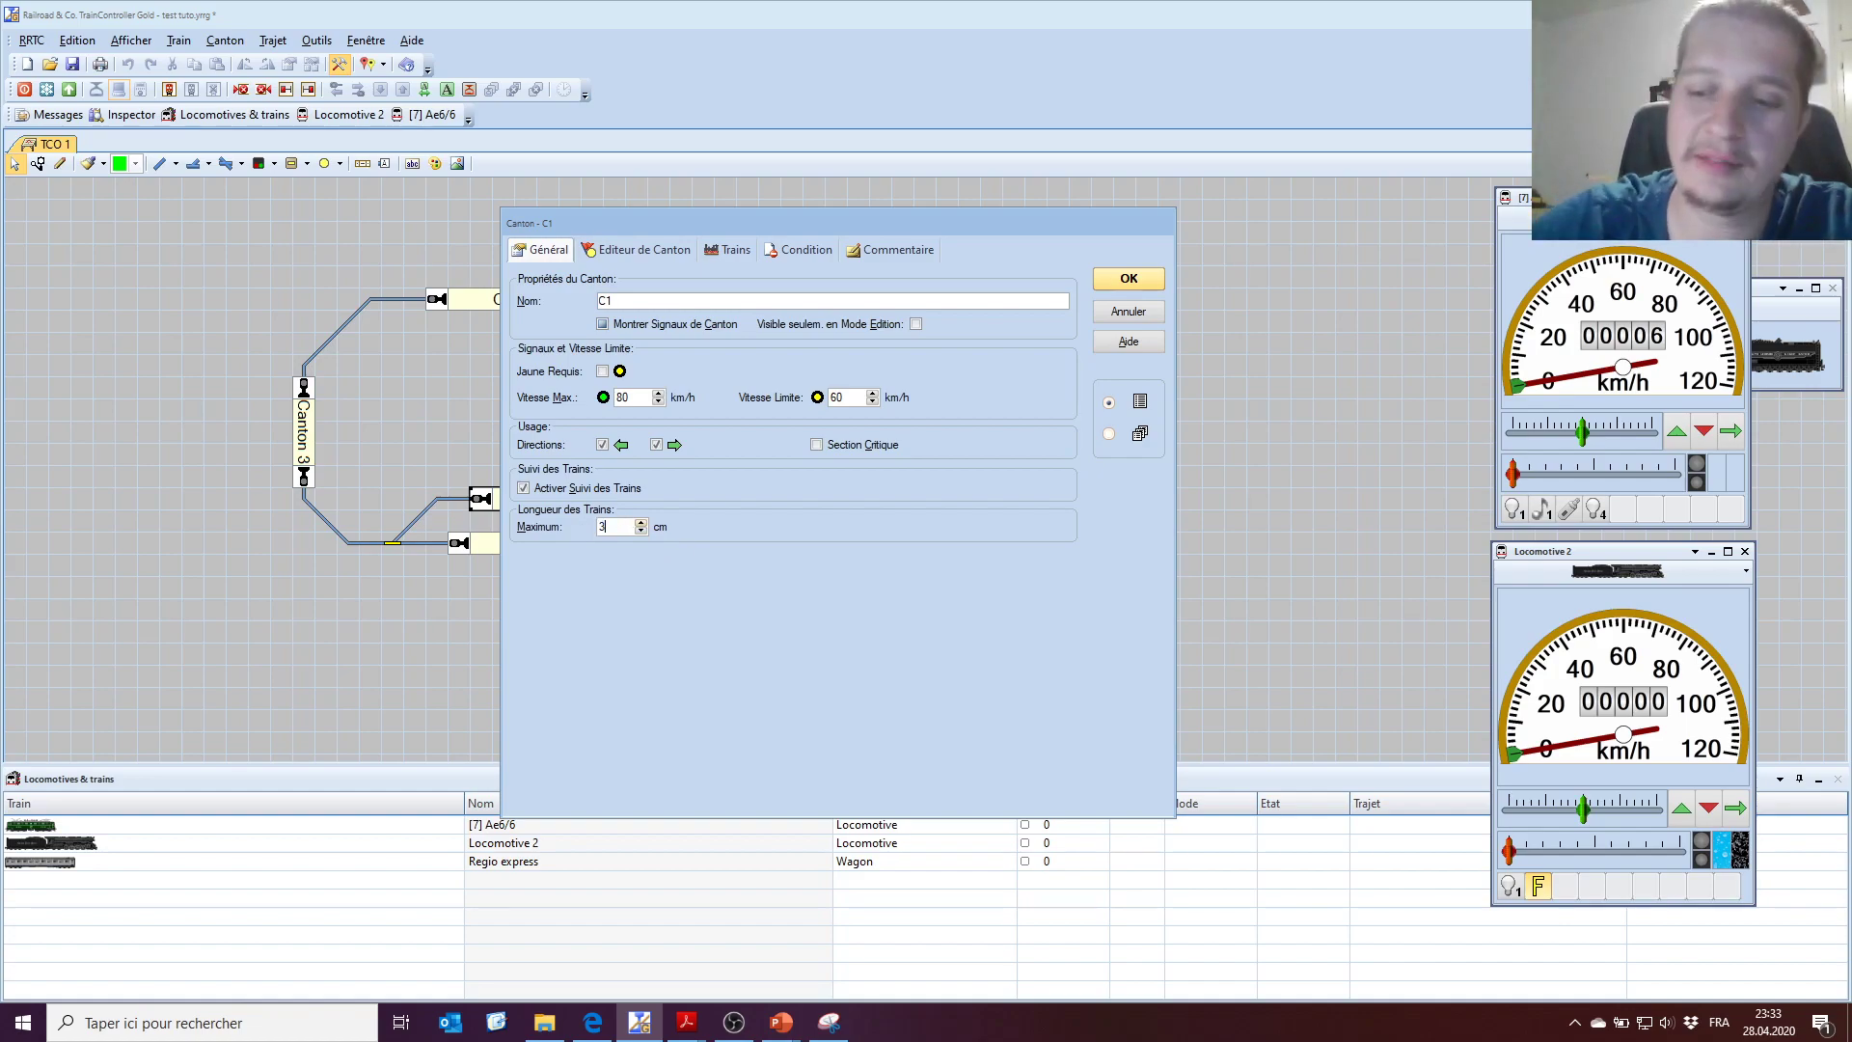
pyautogui.write('00')
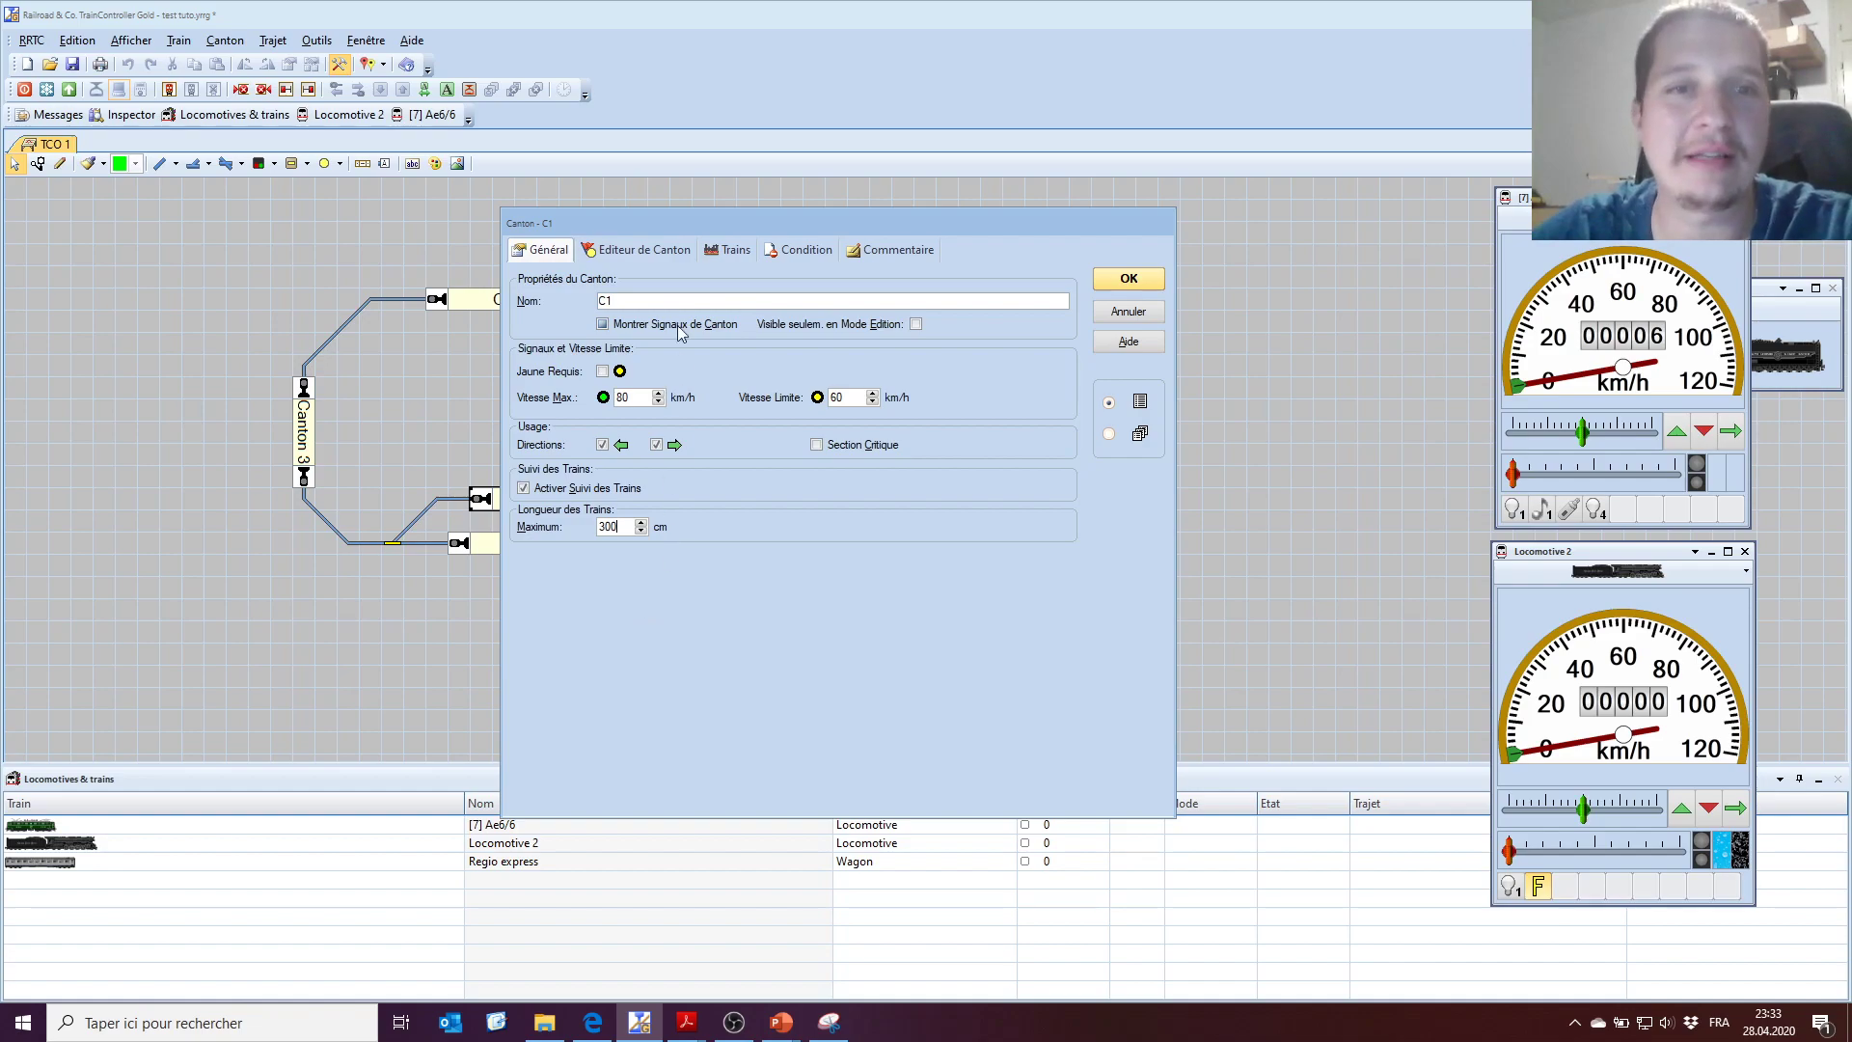
# Add the Locomotives Diesel group to the trains allowed in block C1, remove it again, and view the block's conditions.
pyautogui.click(645, 249)
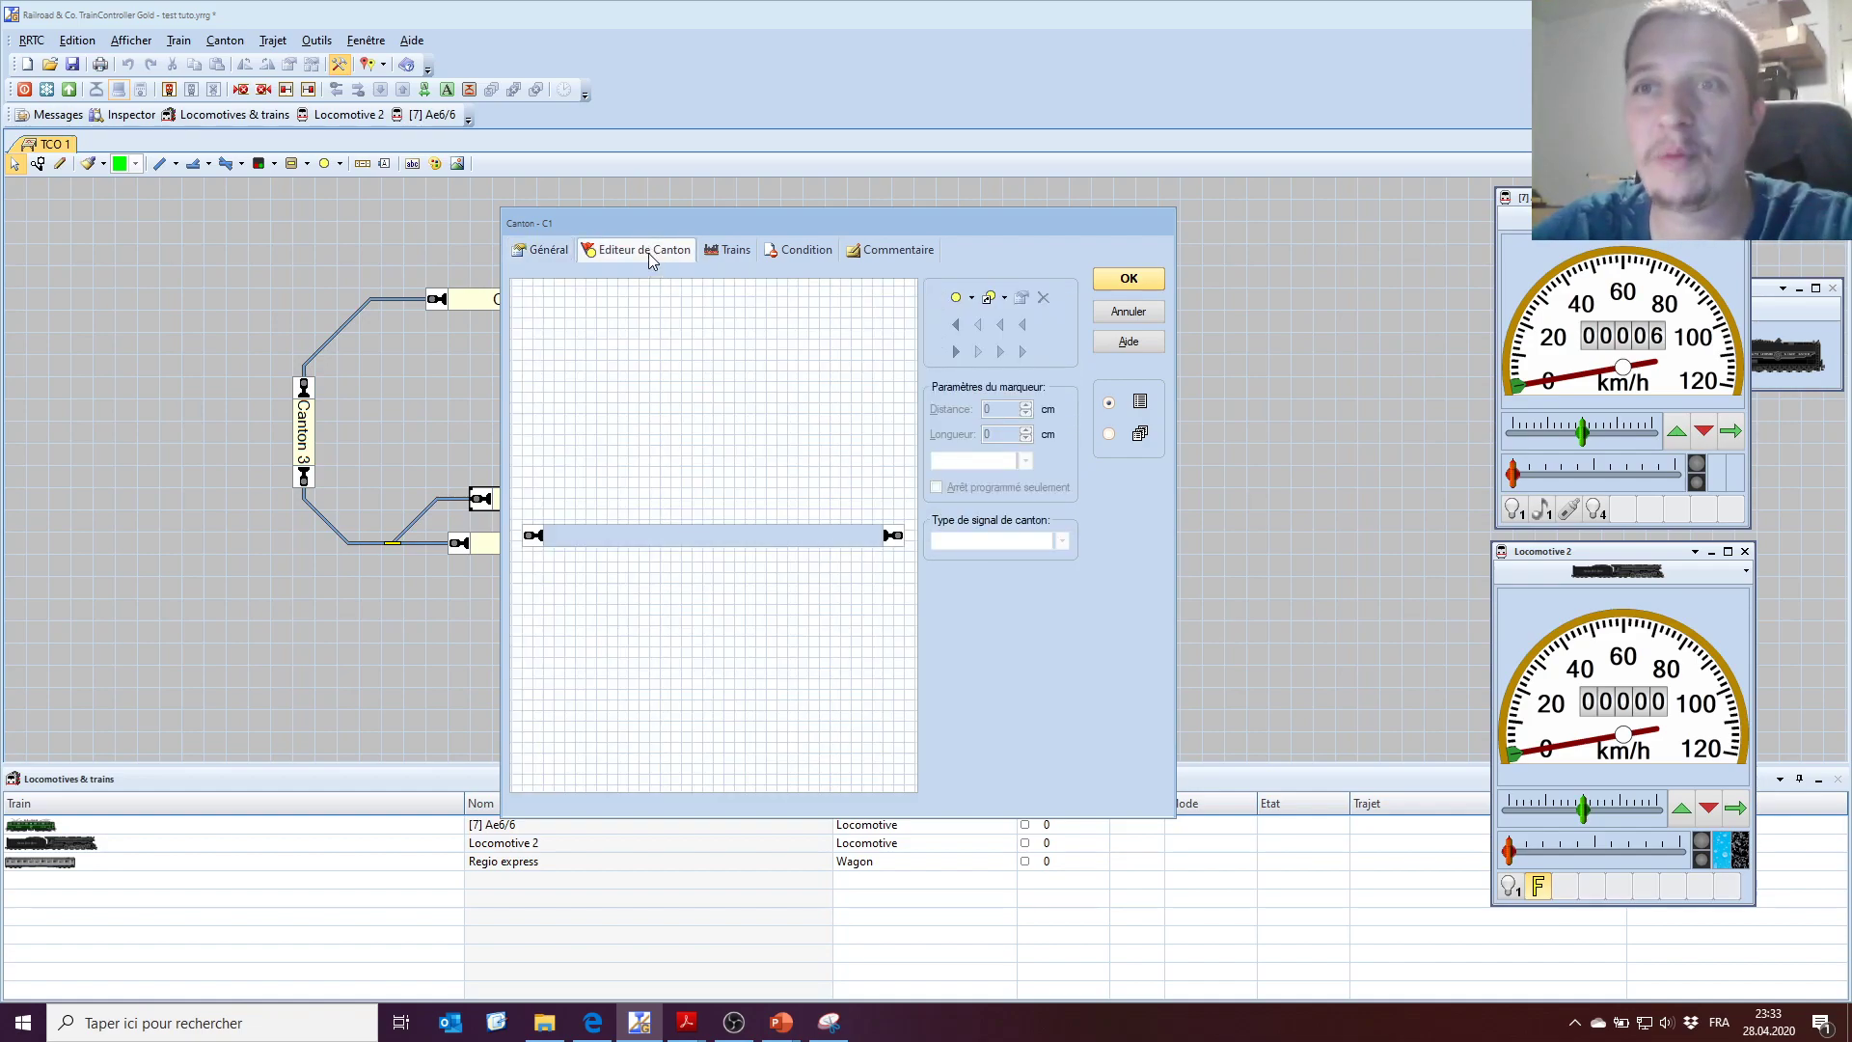
pyautogui.click(730, 252)
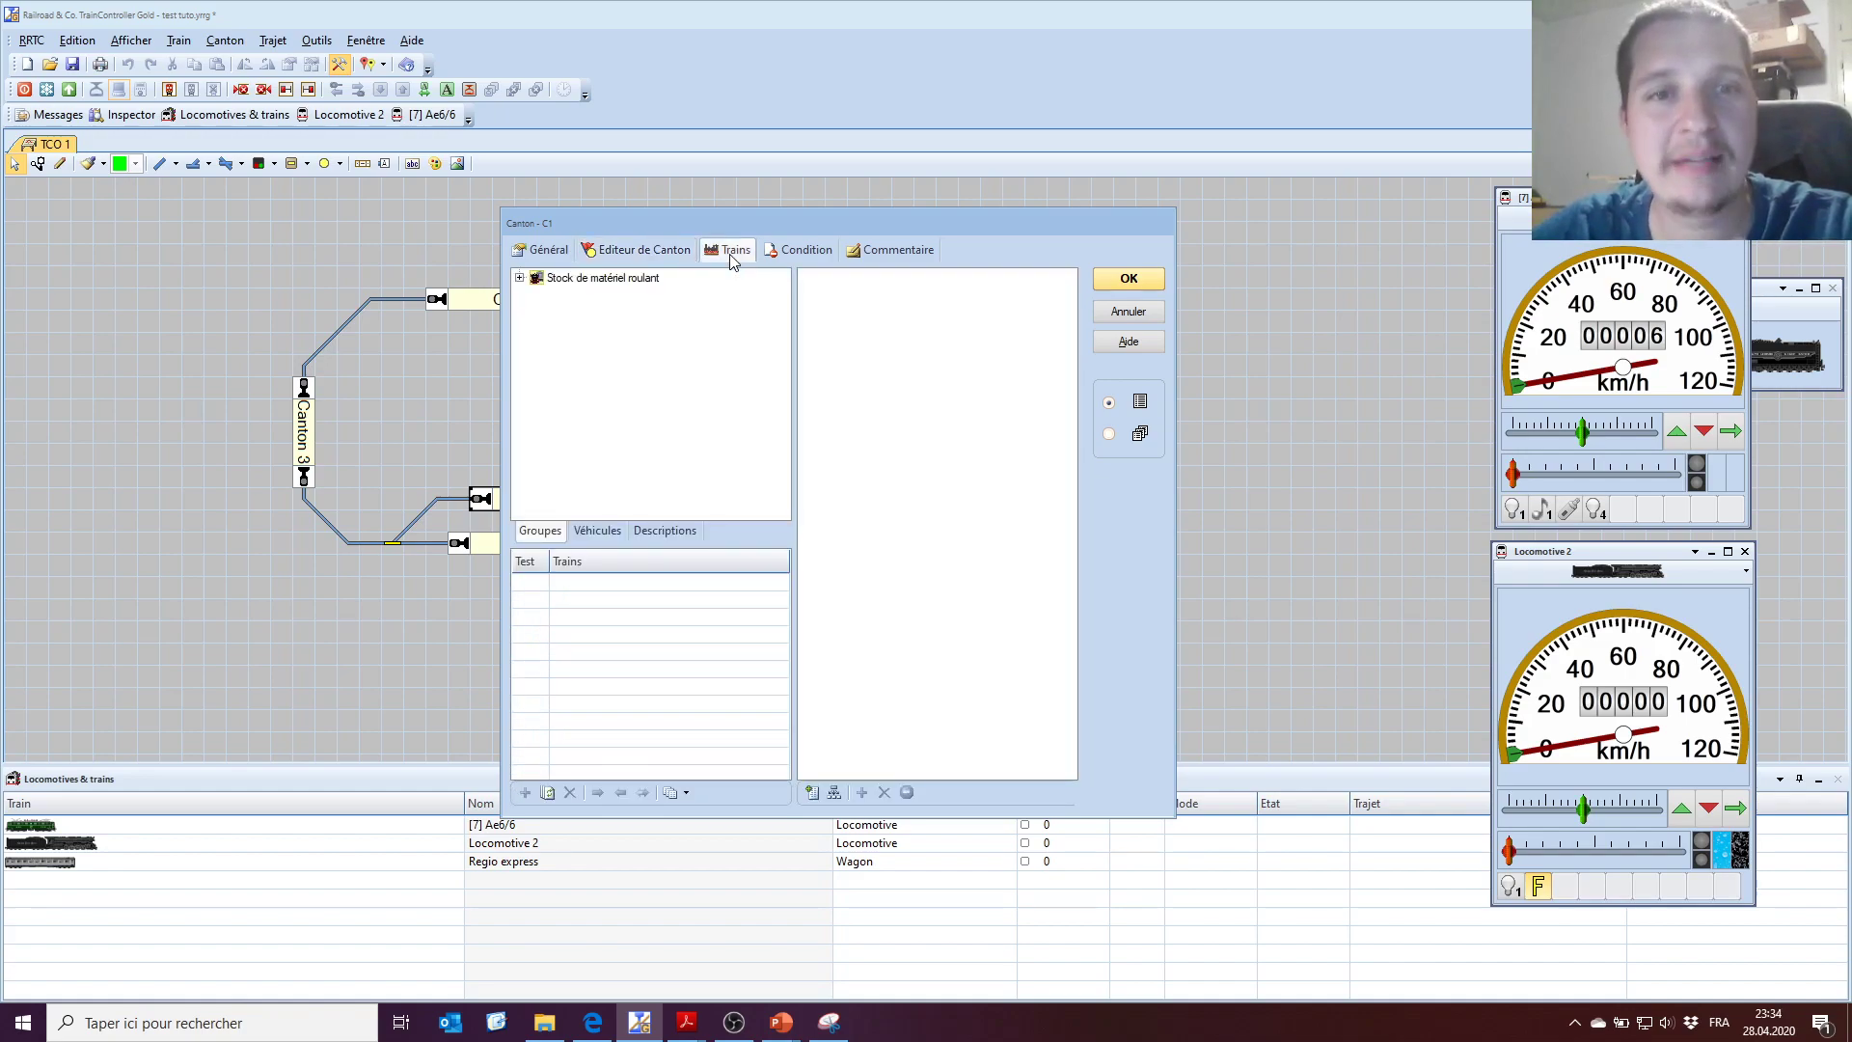
pyautogui.click(559, 278)
pyautogui.click(520, 278)
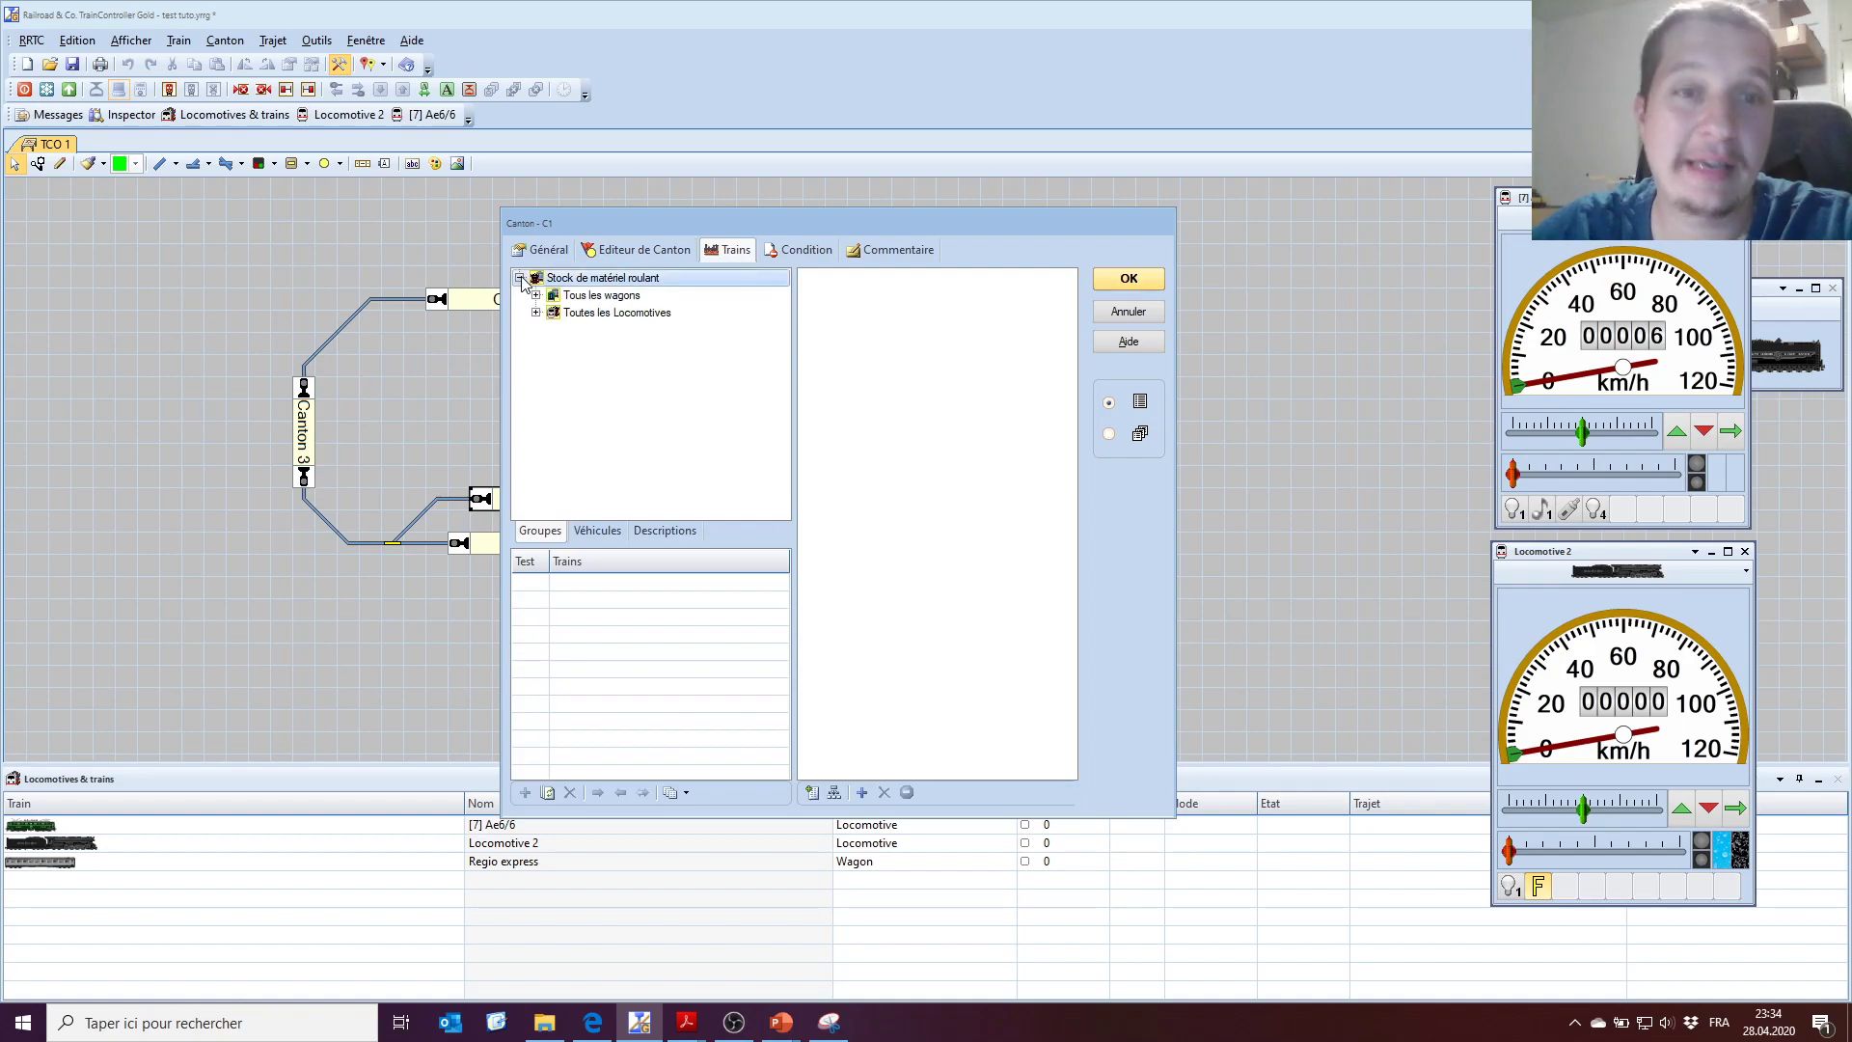
pyautogui.click(537, 295)
pyautogui.click(537, 295)
pyautogui.click(536, 348)
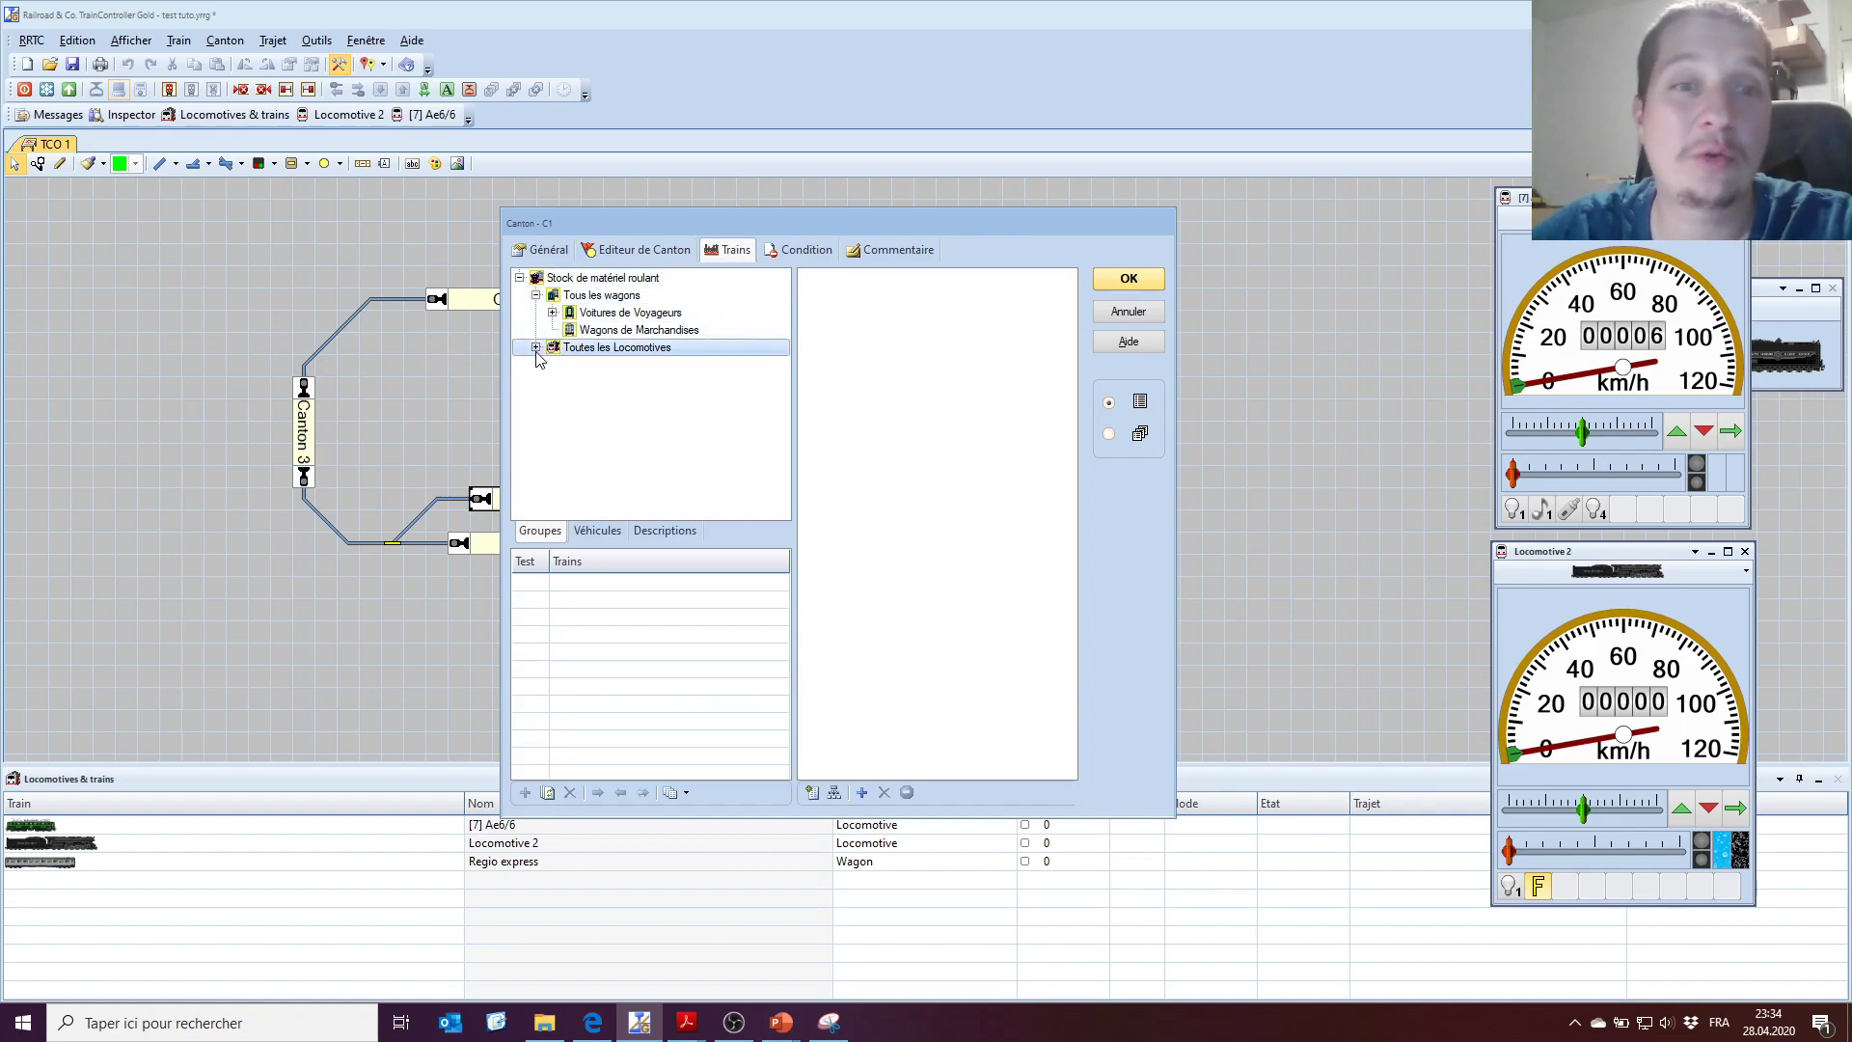
pyautogui.click(536, 348)
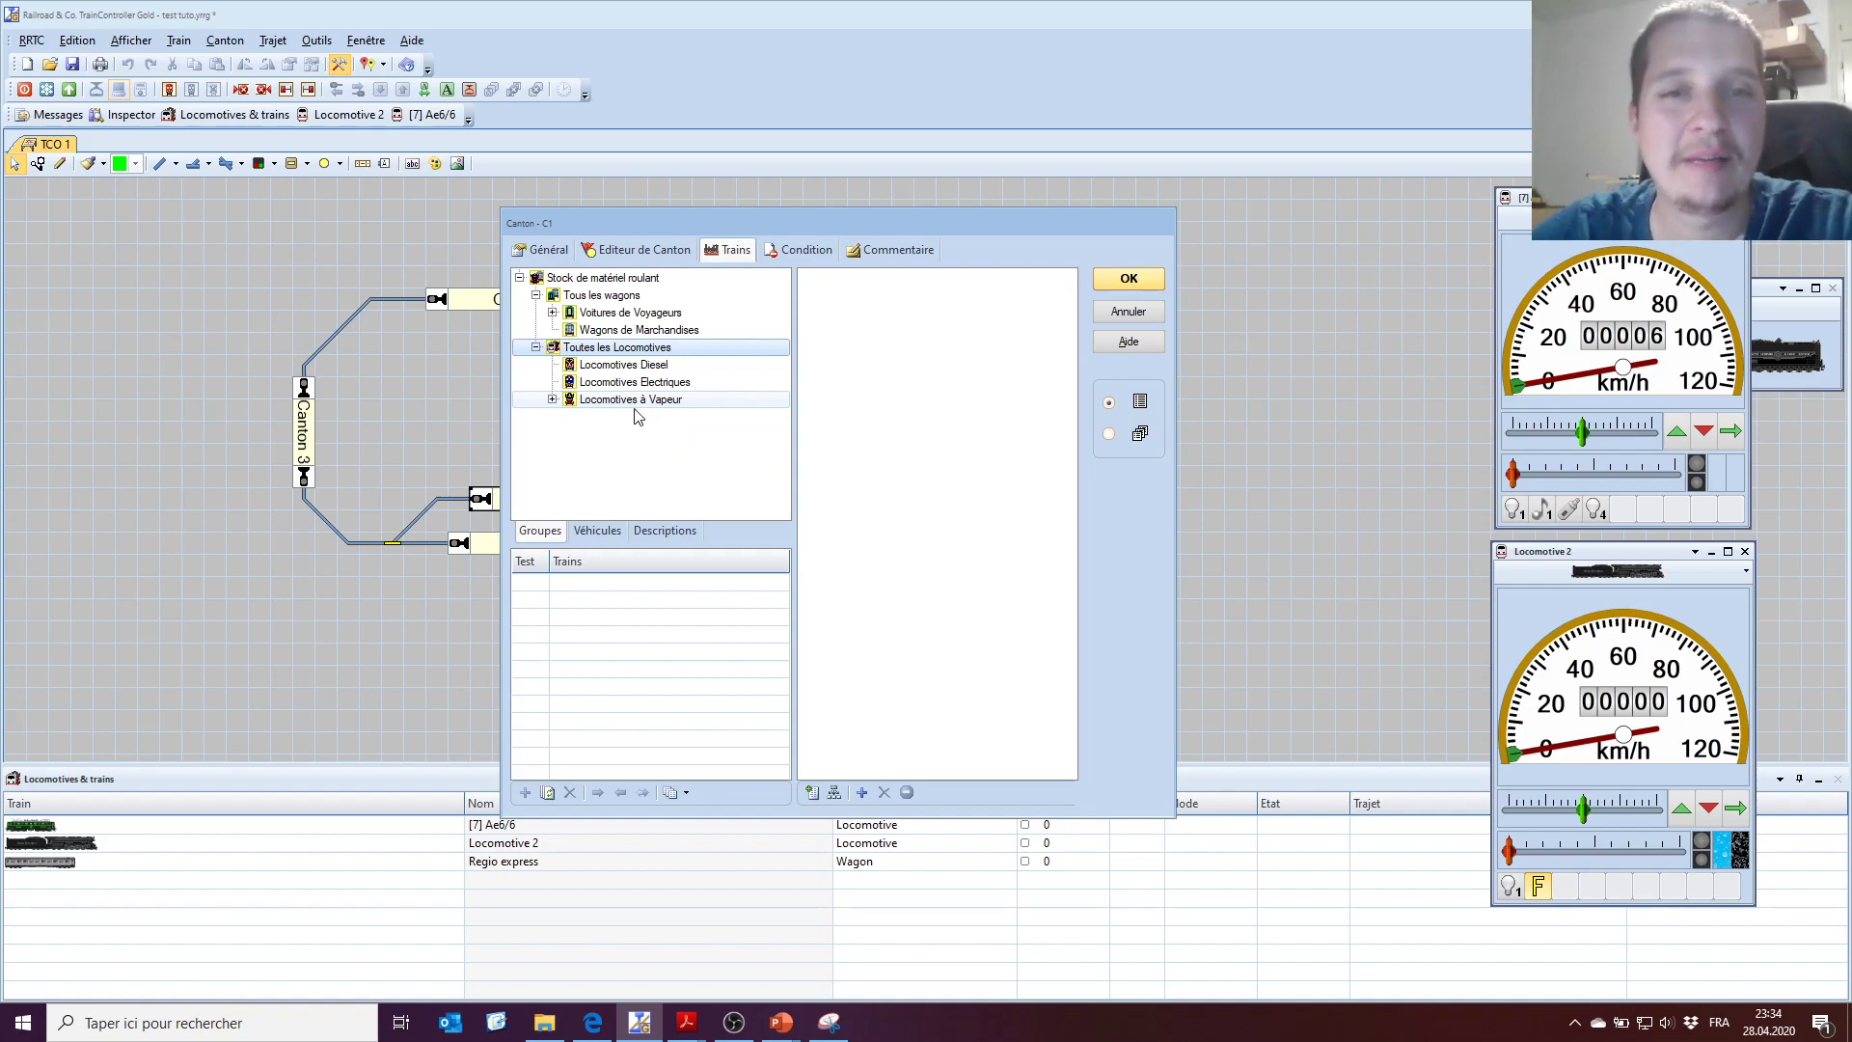
pyautogui.doubleClick(623, 364)
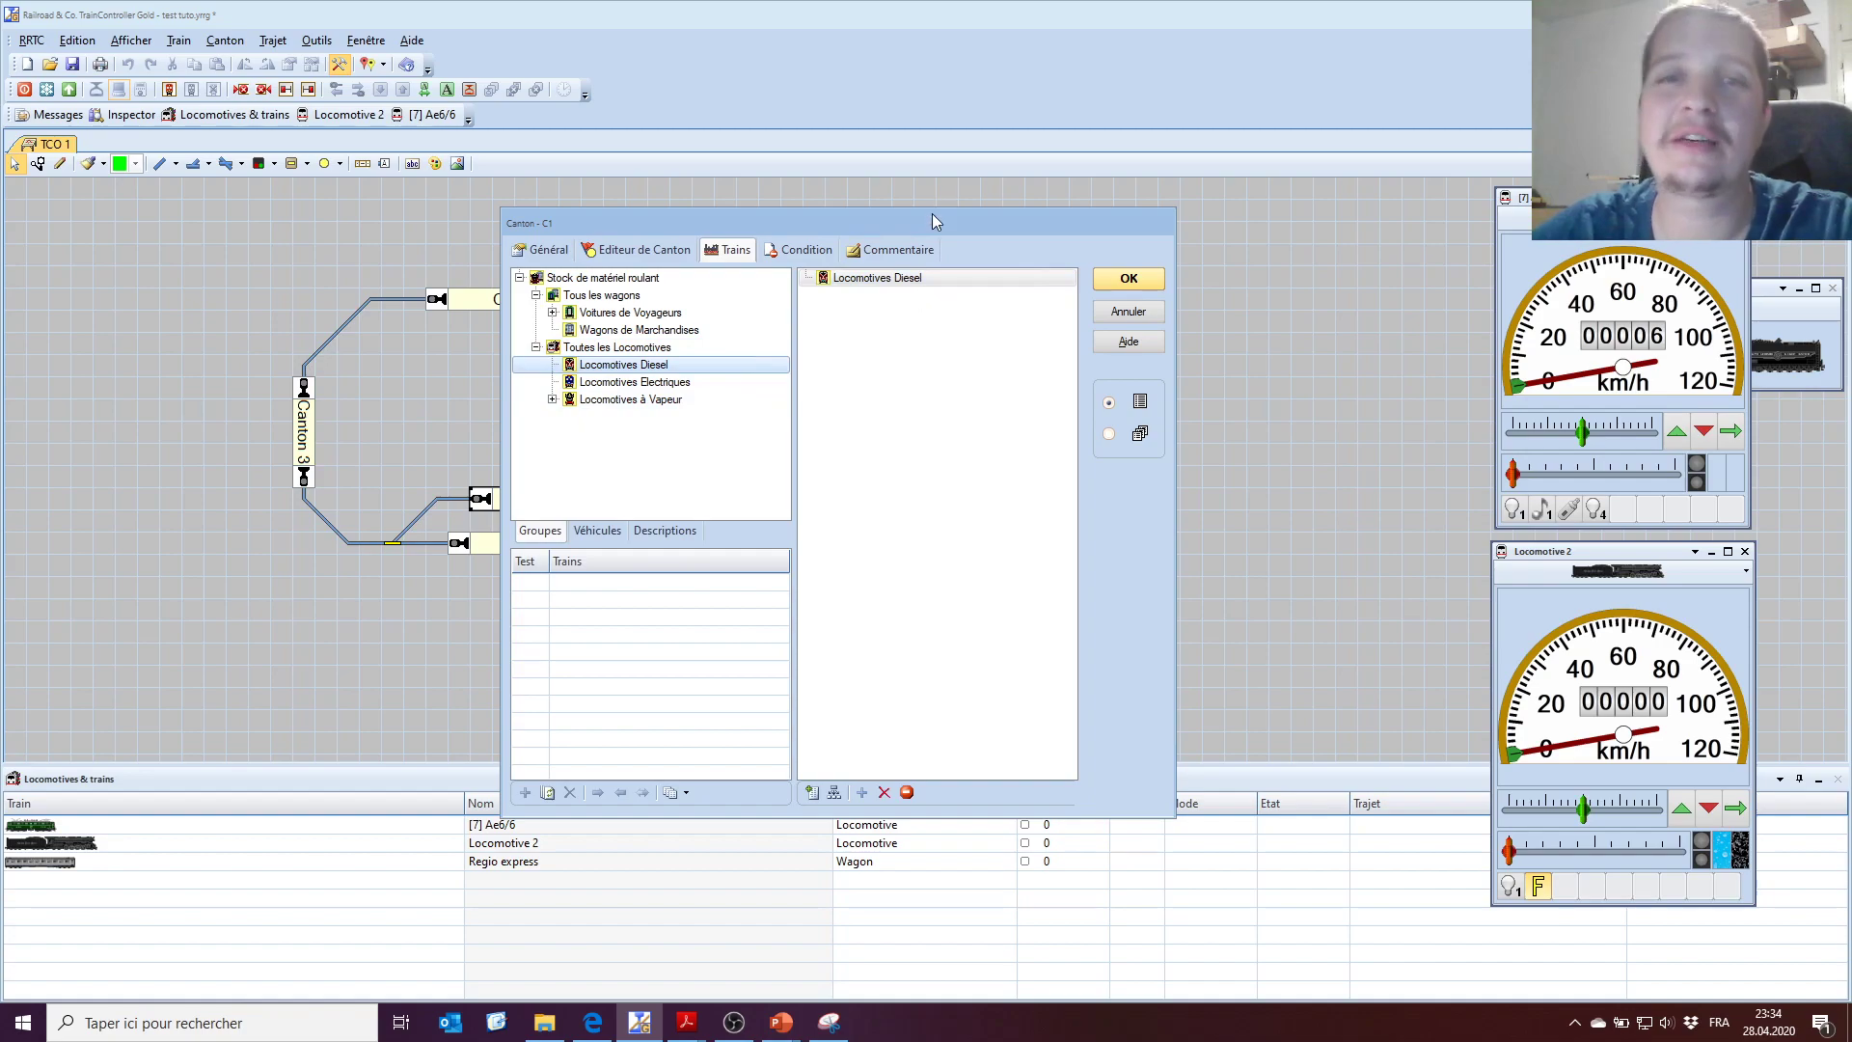
pyautogui.moveTo(932, 216); pyautogui.dragTo(1125, 193)
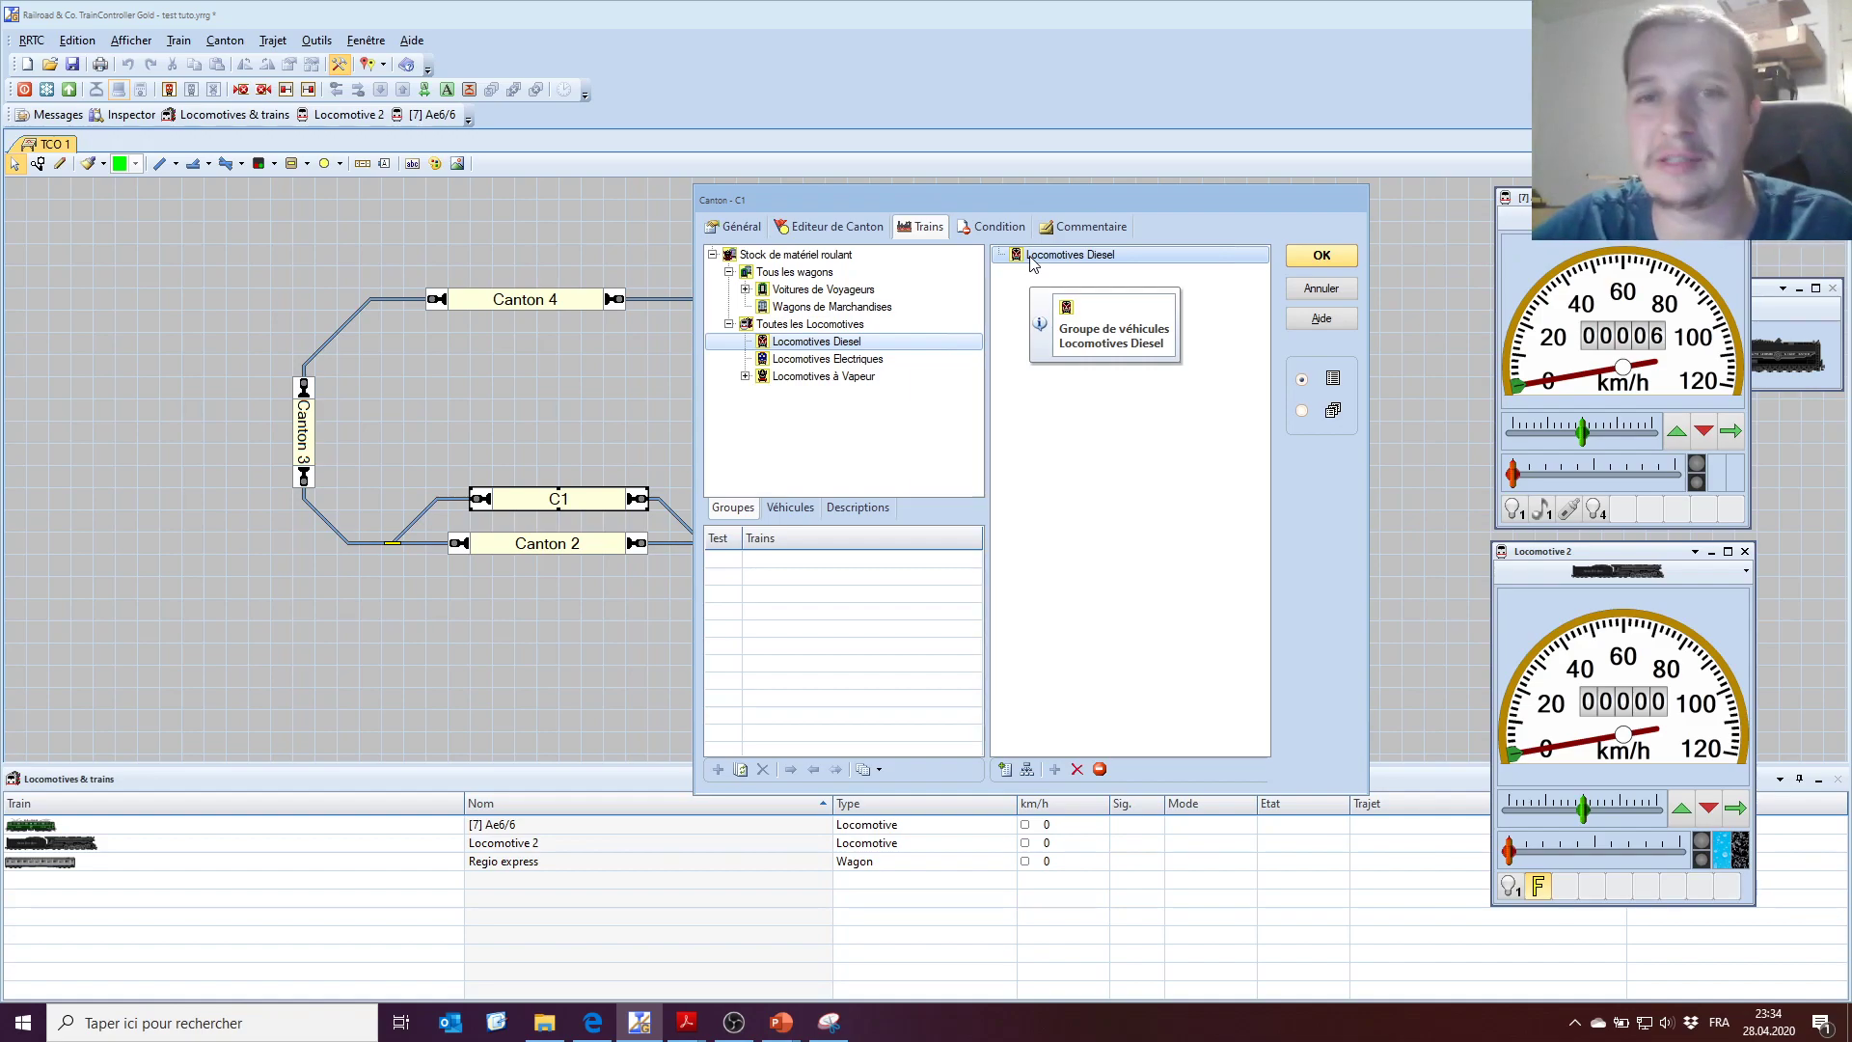
pyautogui.click(1078, 770)
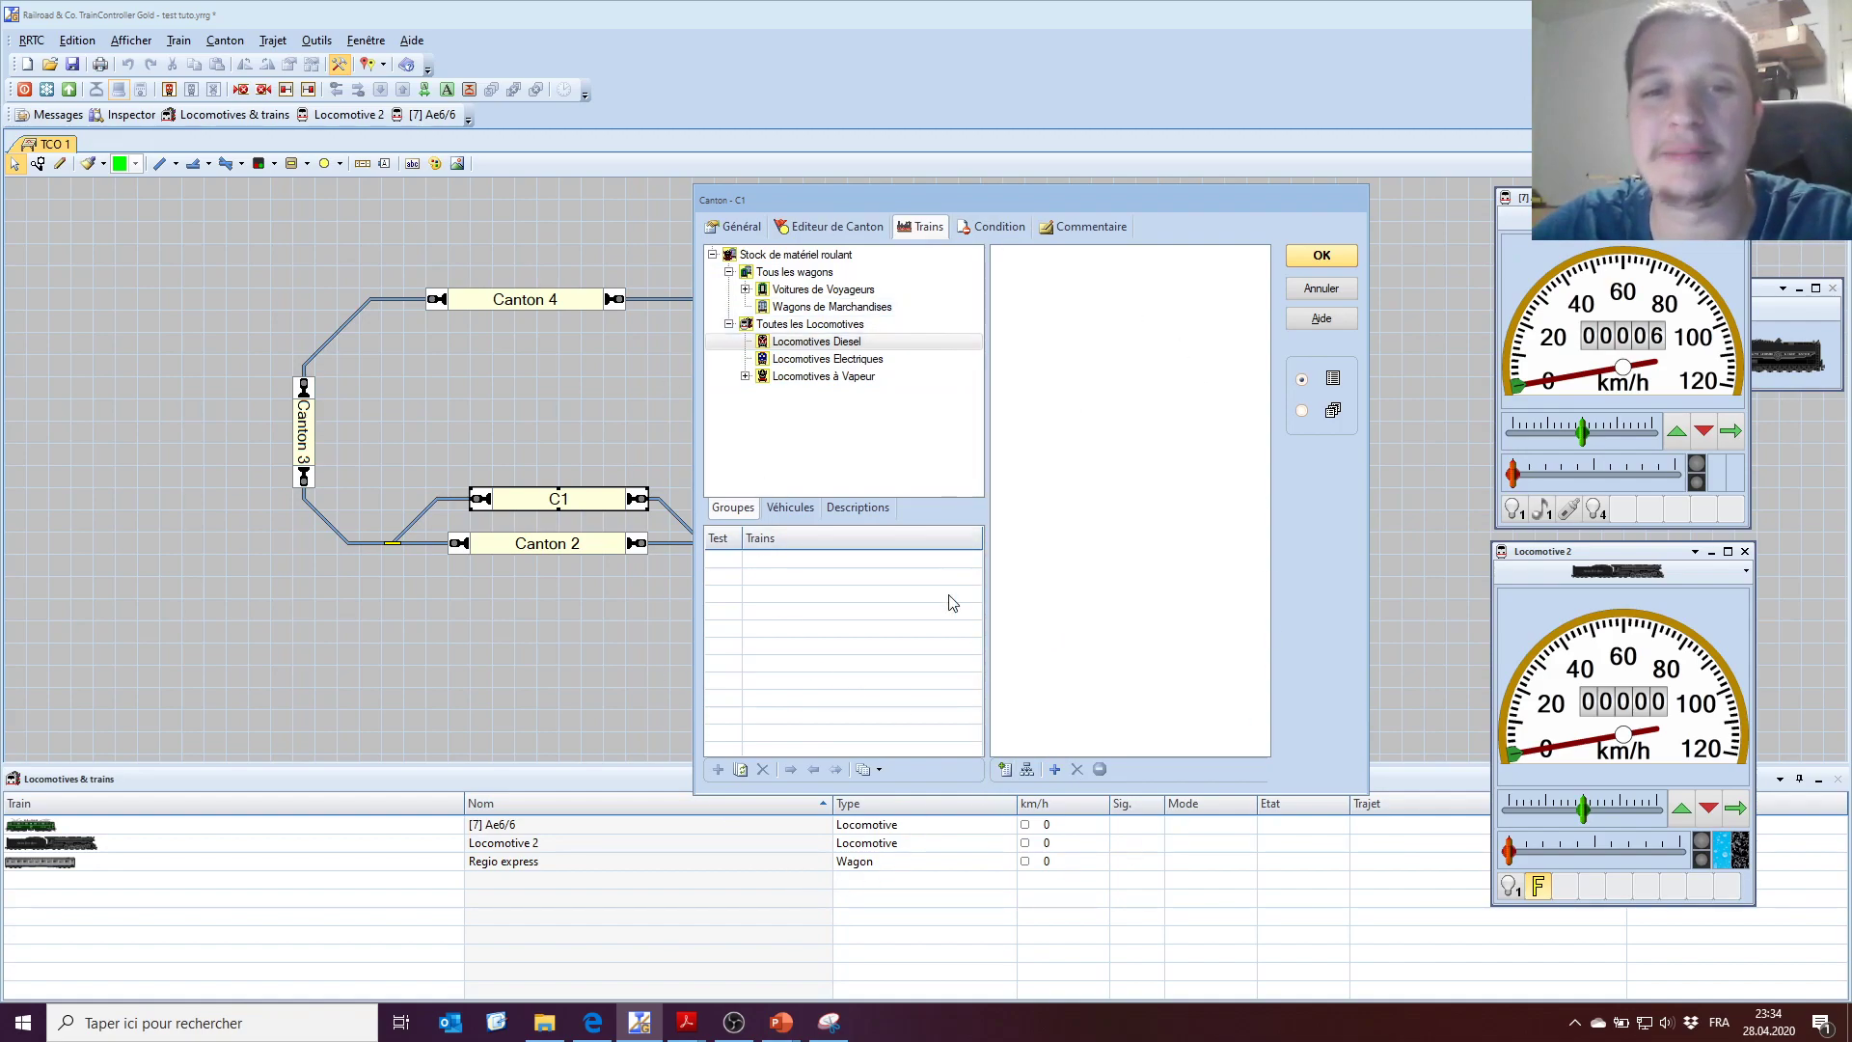
pyautogui.click(994, 231)
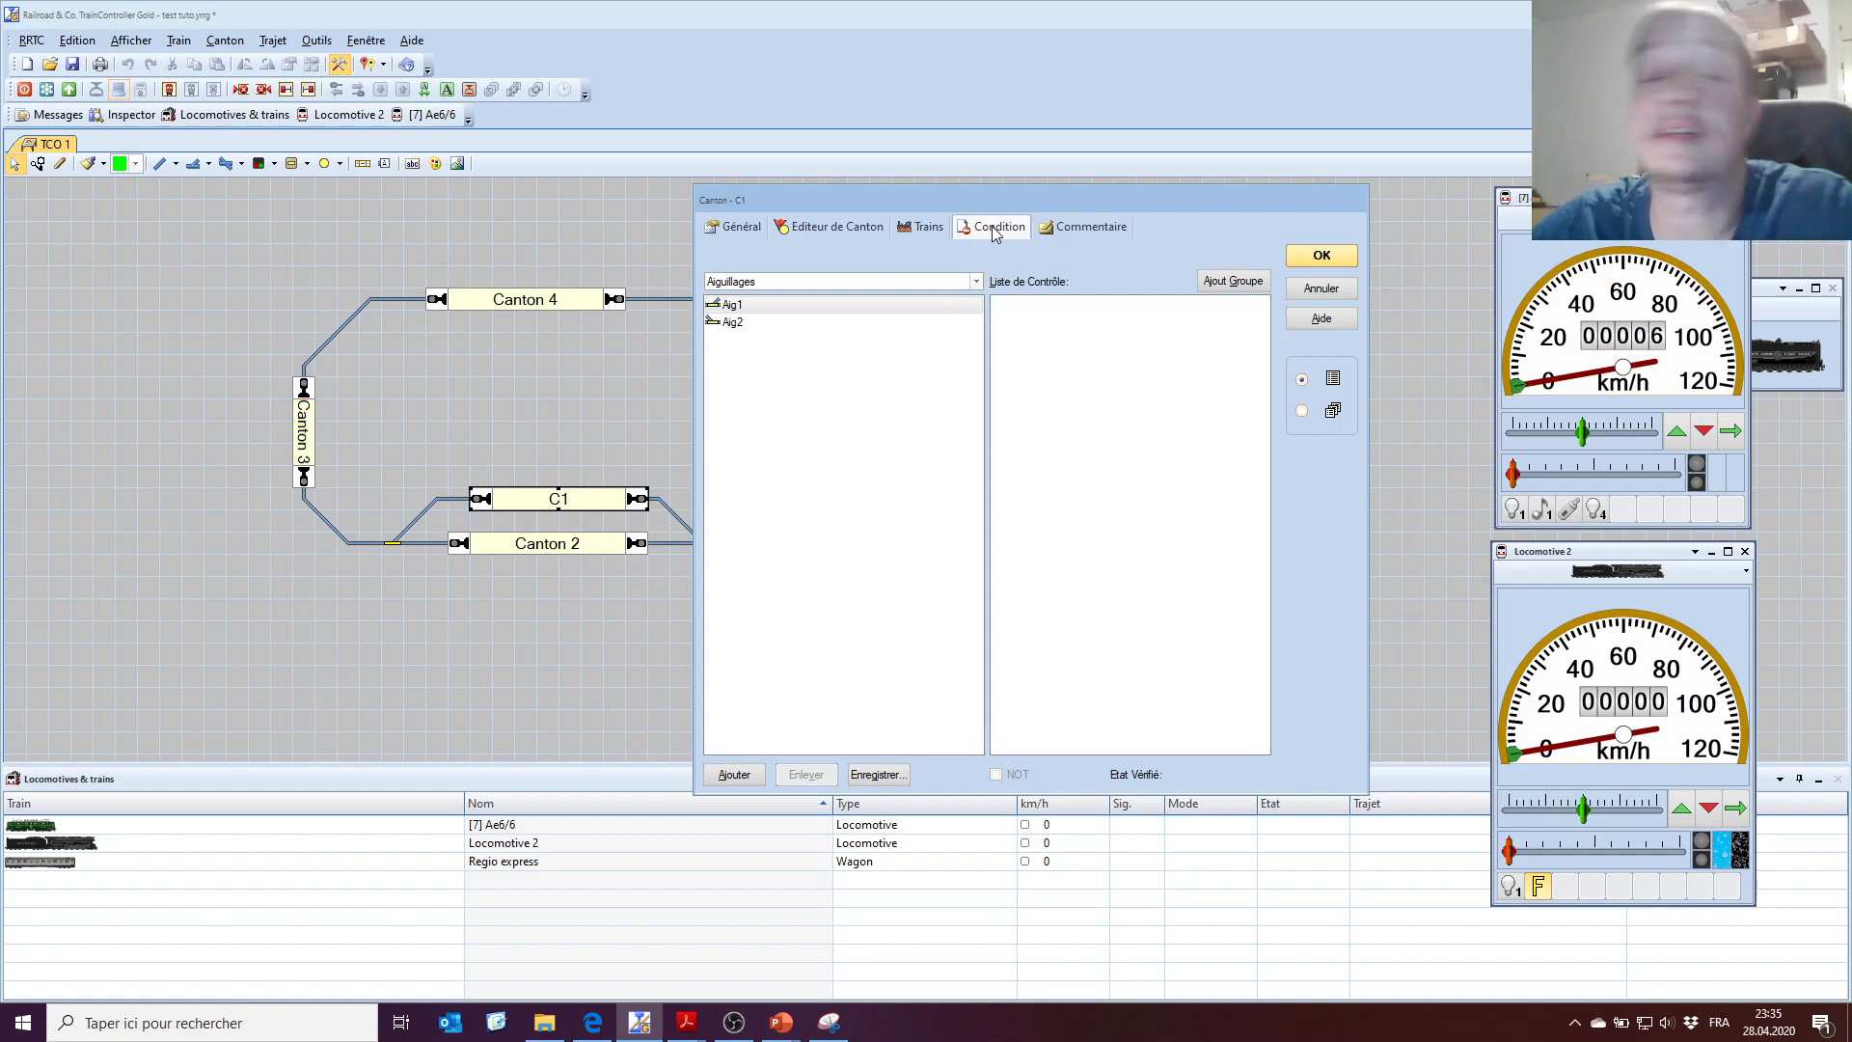
# Add three contact indicators to block C1 in the block editor.
pyautogui.click(838, 226)
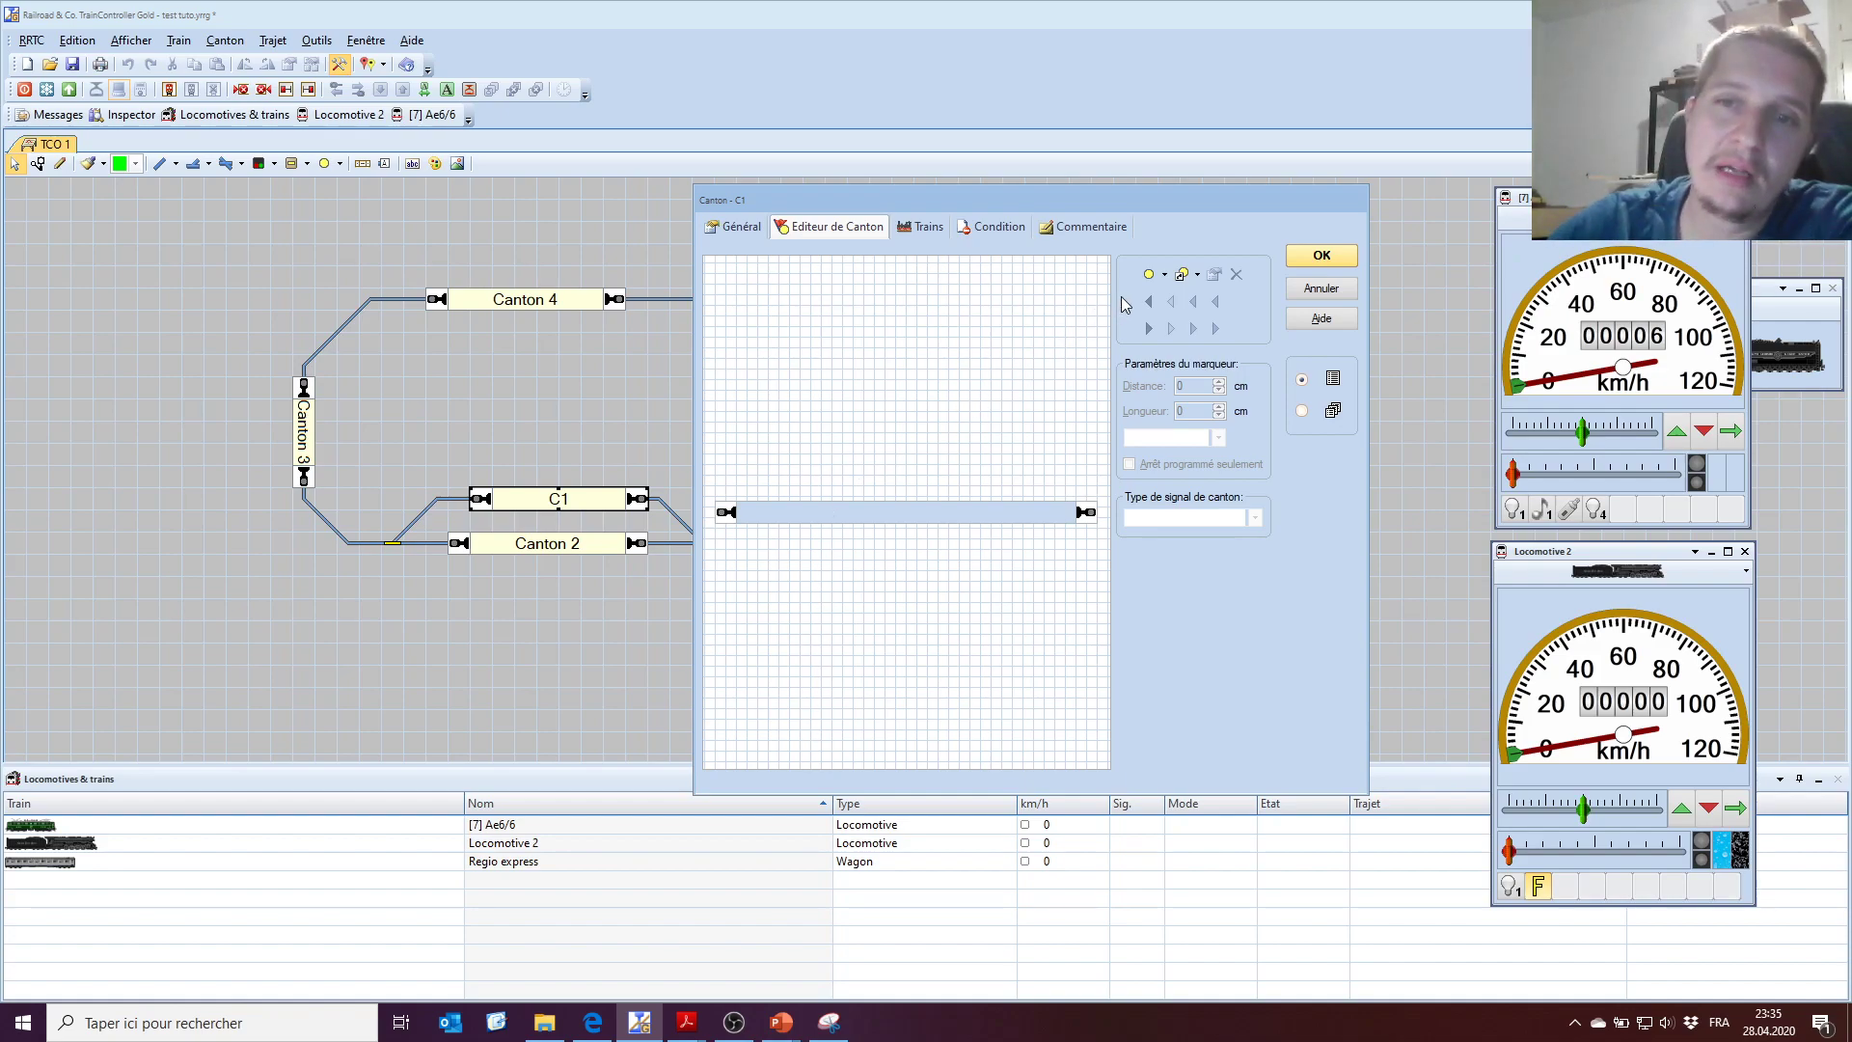
pyautogui.click(1165, 277)
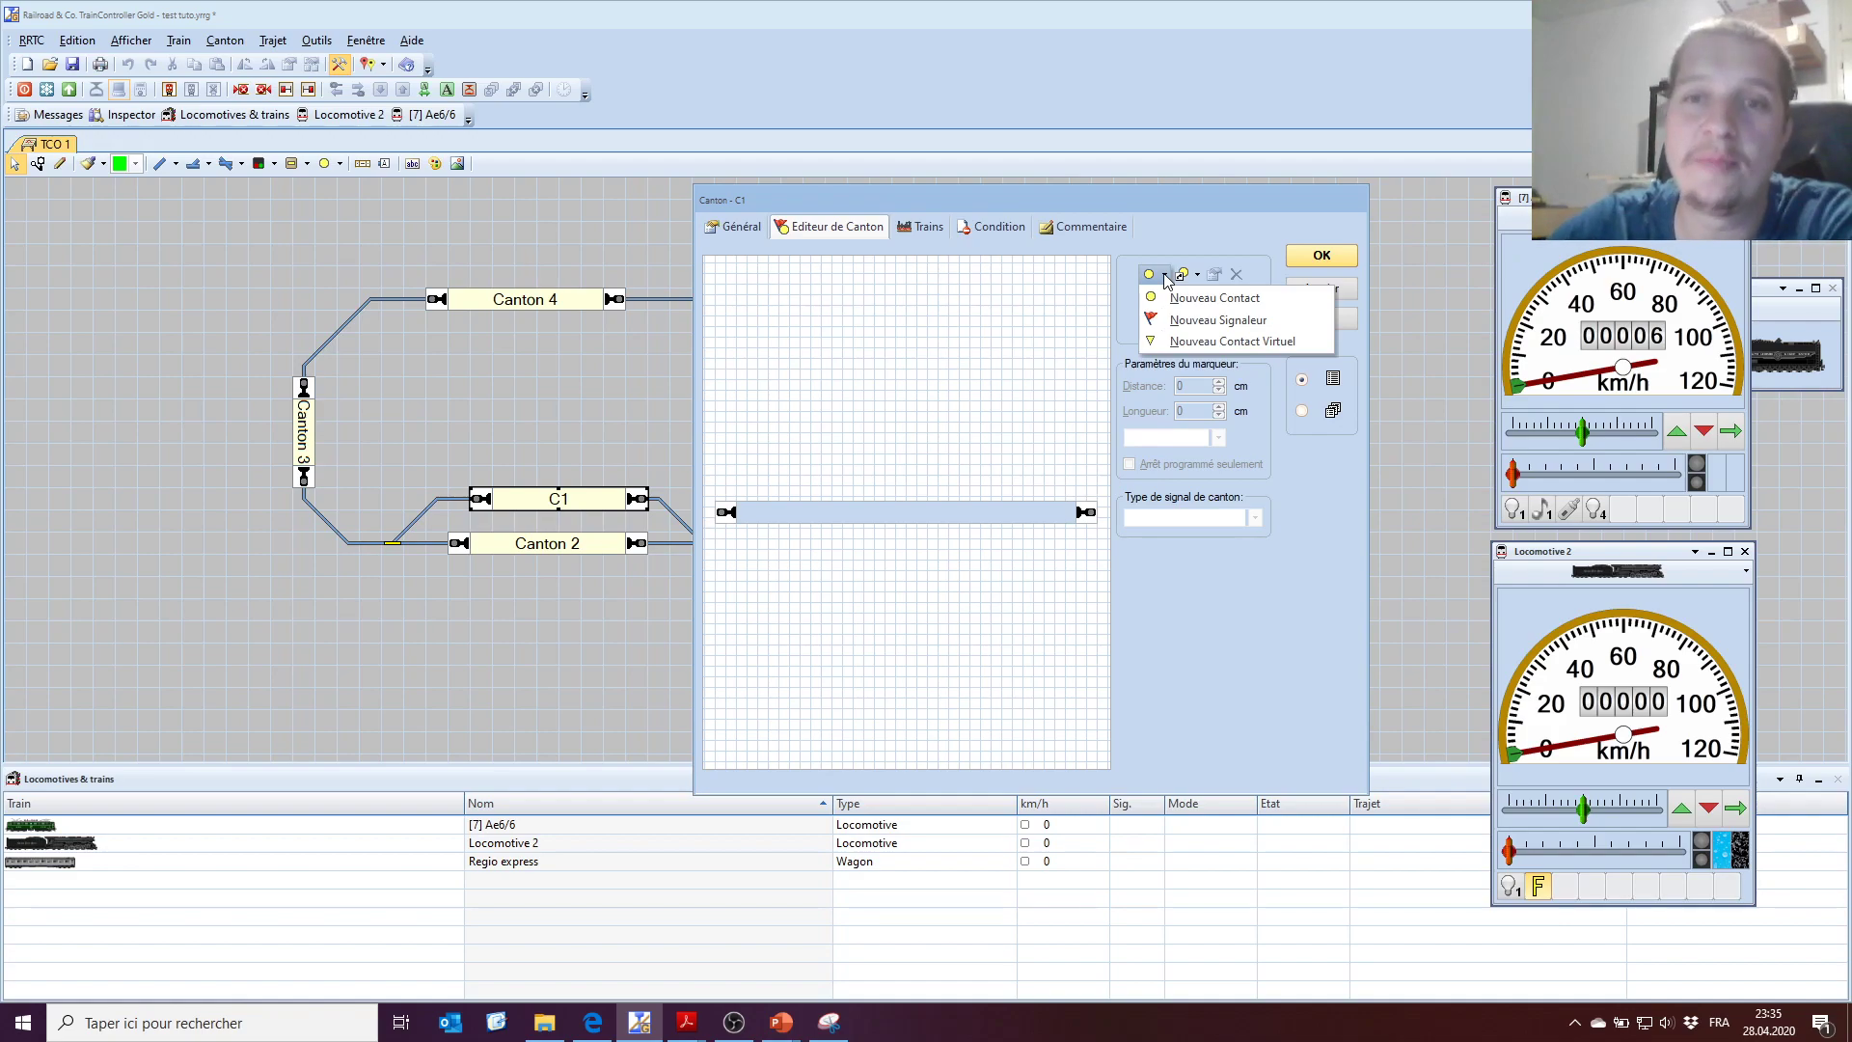
pyautogui.click(1174, 299)
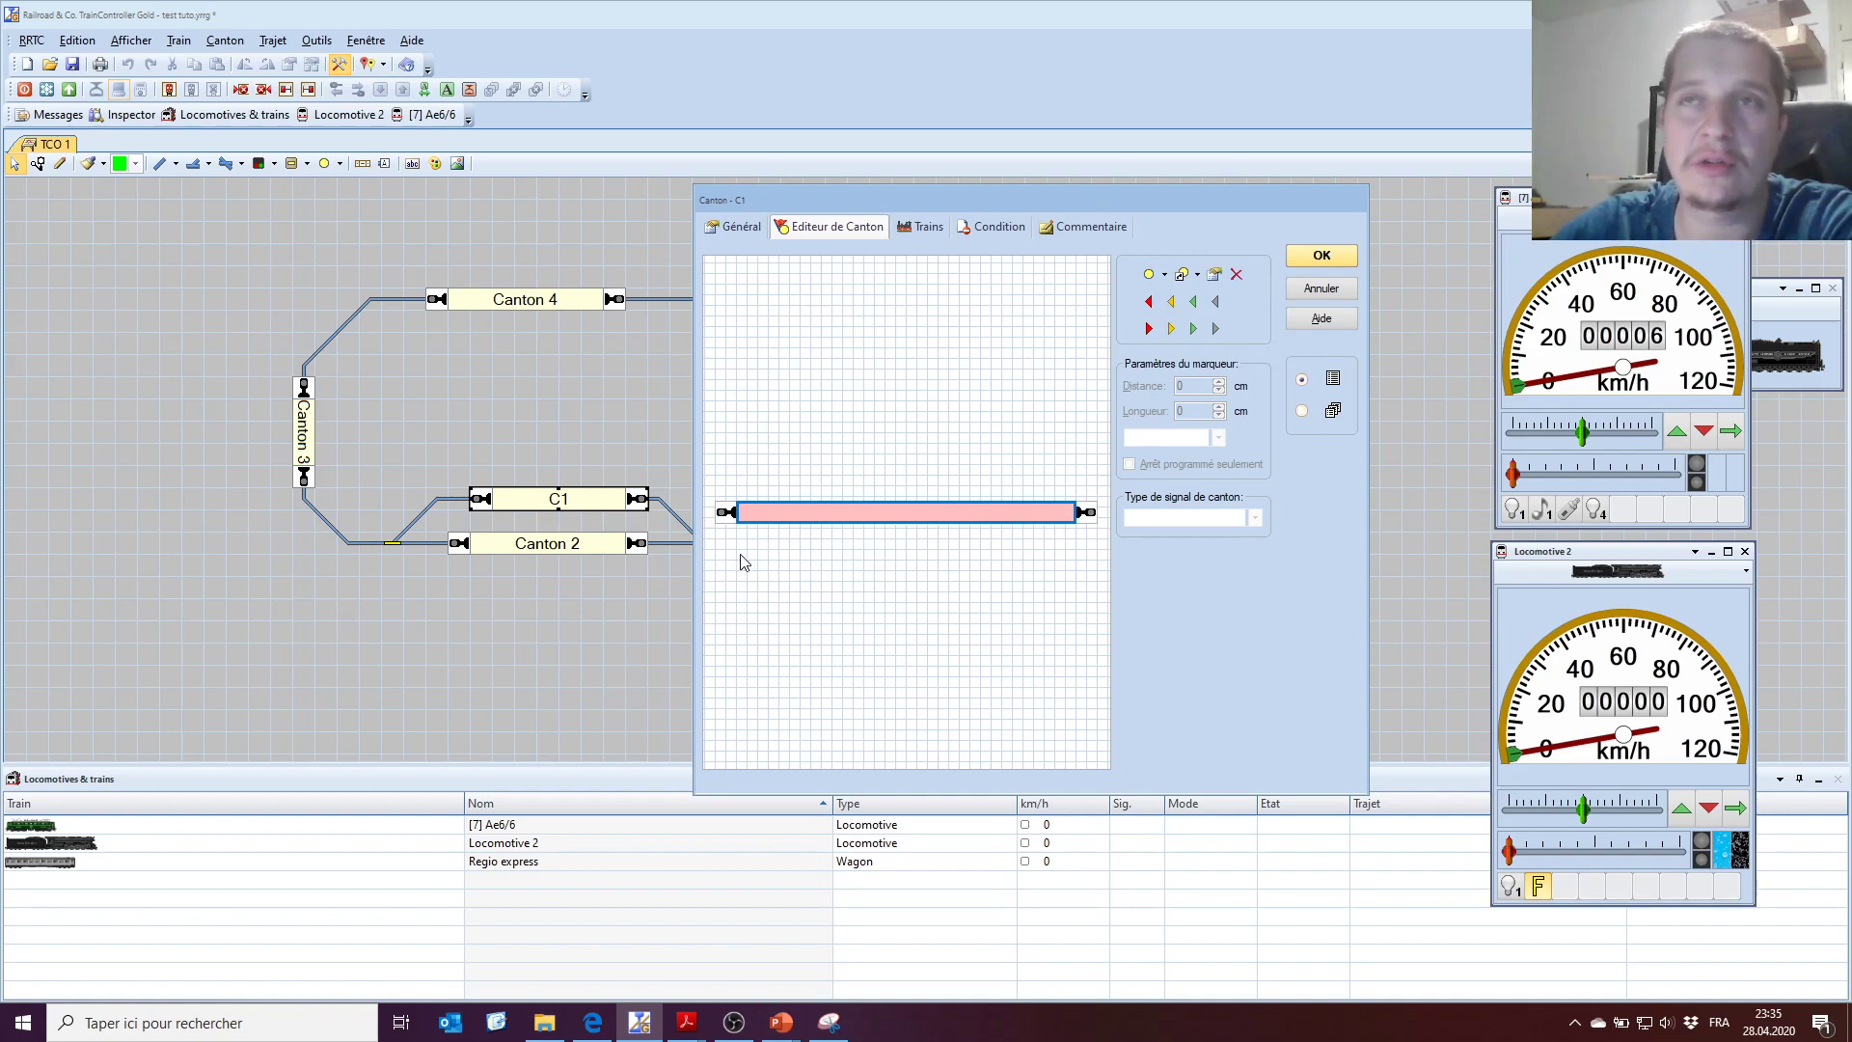
pyautogui.click(1151, 273)
pyautogui.click(1151, 273)
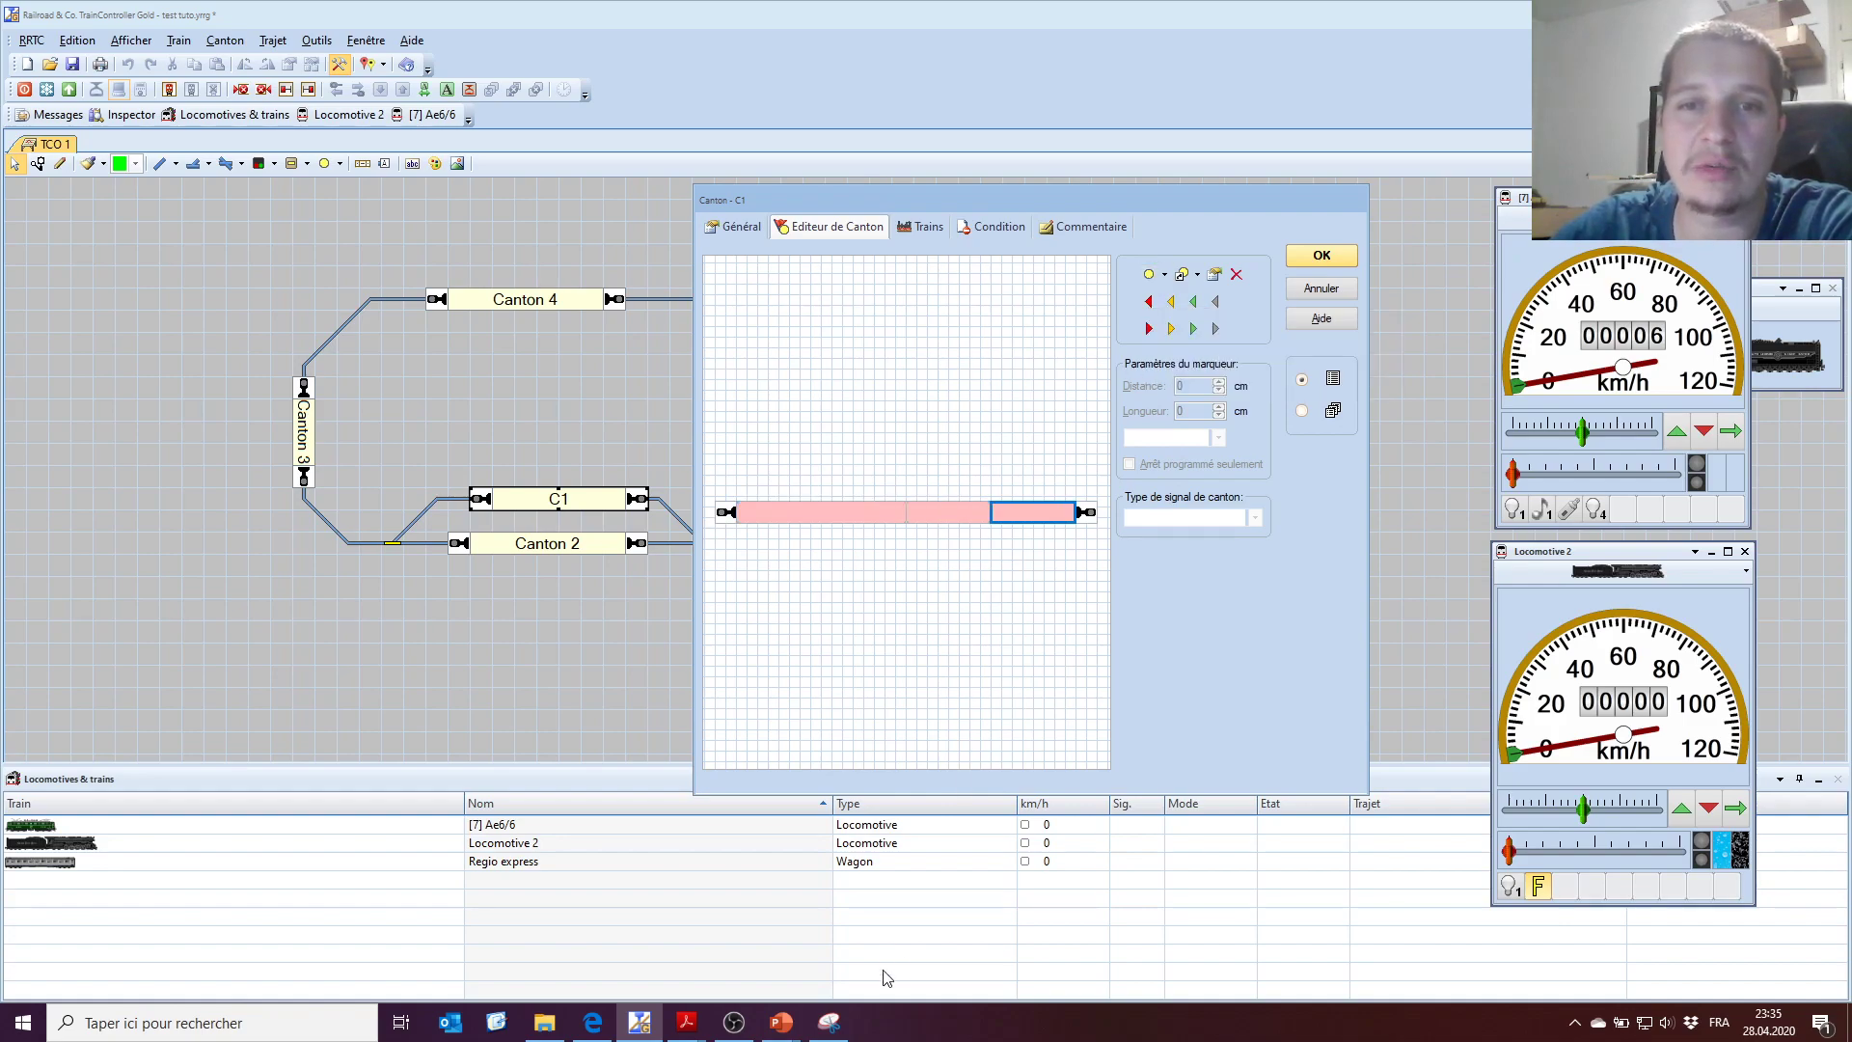
# Shorten the leftmost contact section of block C1 by shifting its boundary with the middle section to the left.
pyautogui.click(854, 512)
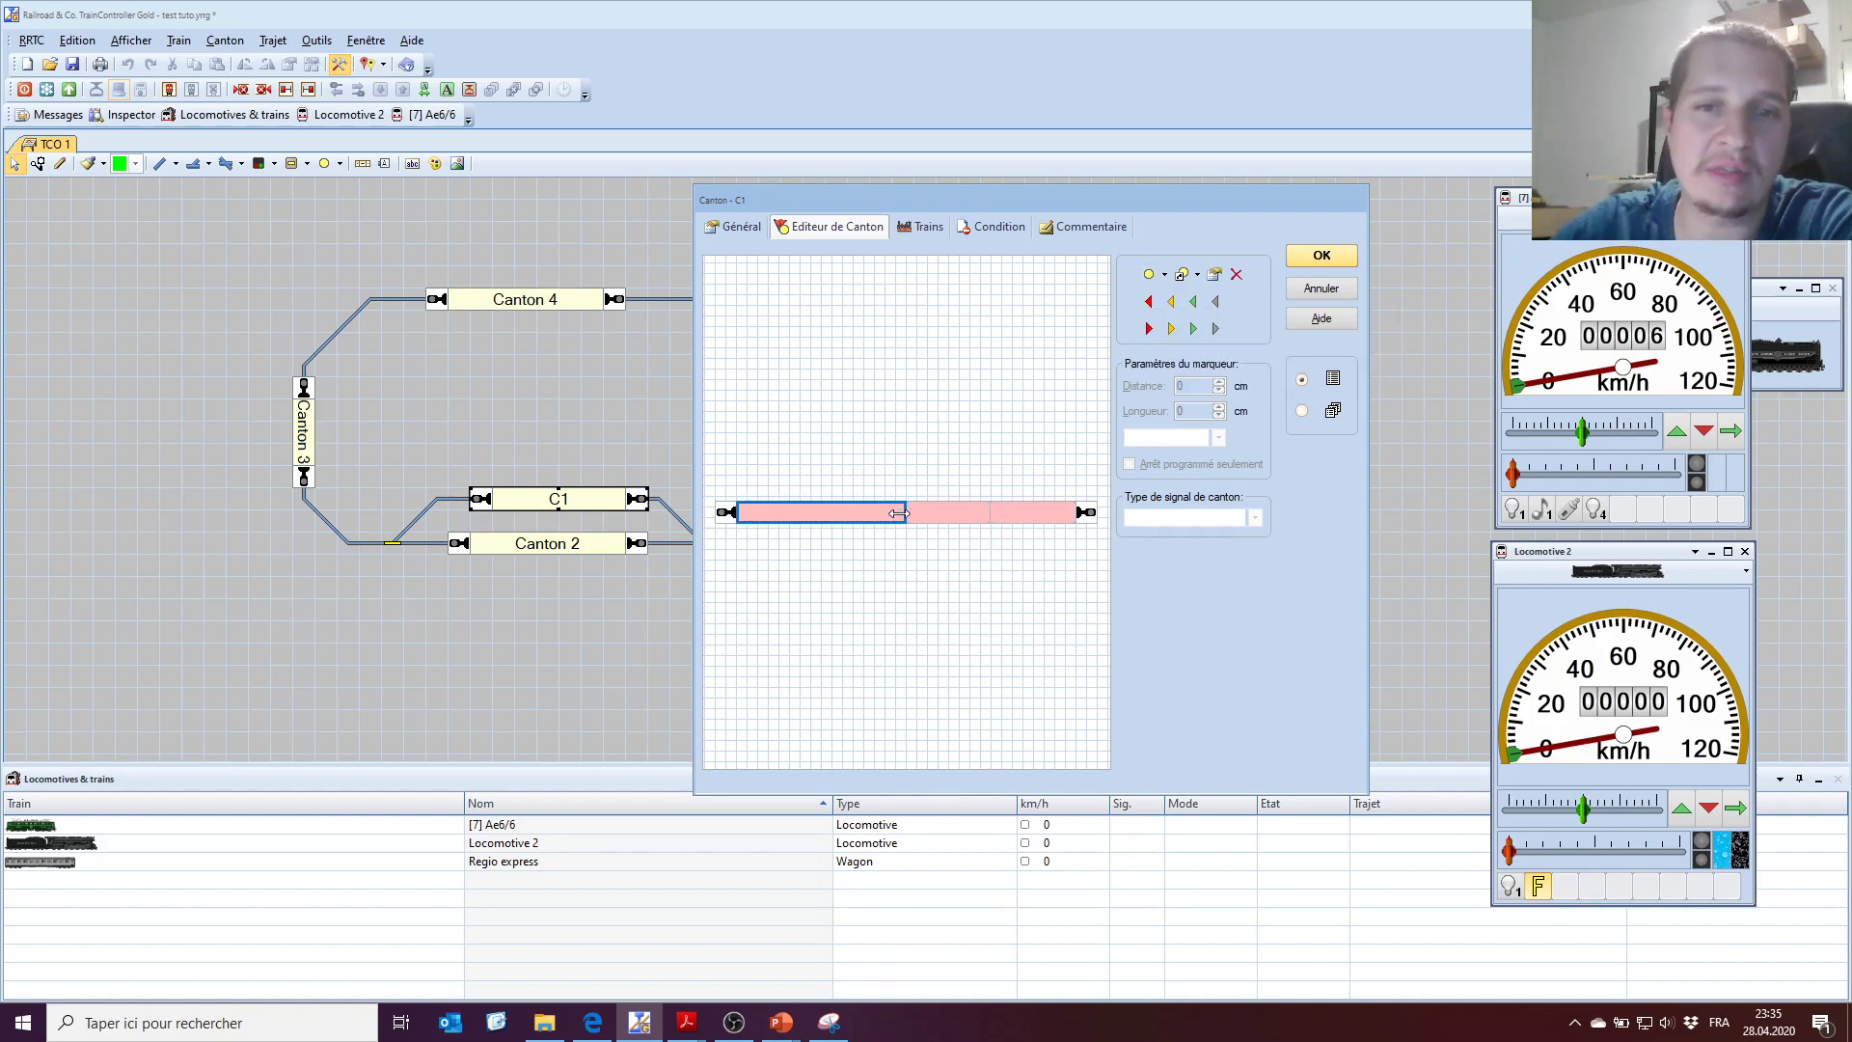
pyautogui.moveTo(899, 513)
pyautogui.mouseDown()
pyautogui.moveTo(828, 512)
pyautogui.moveTo(869, 513)
pyautogui.mouseUp()
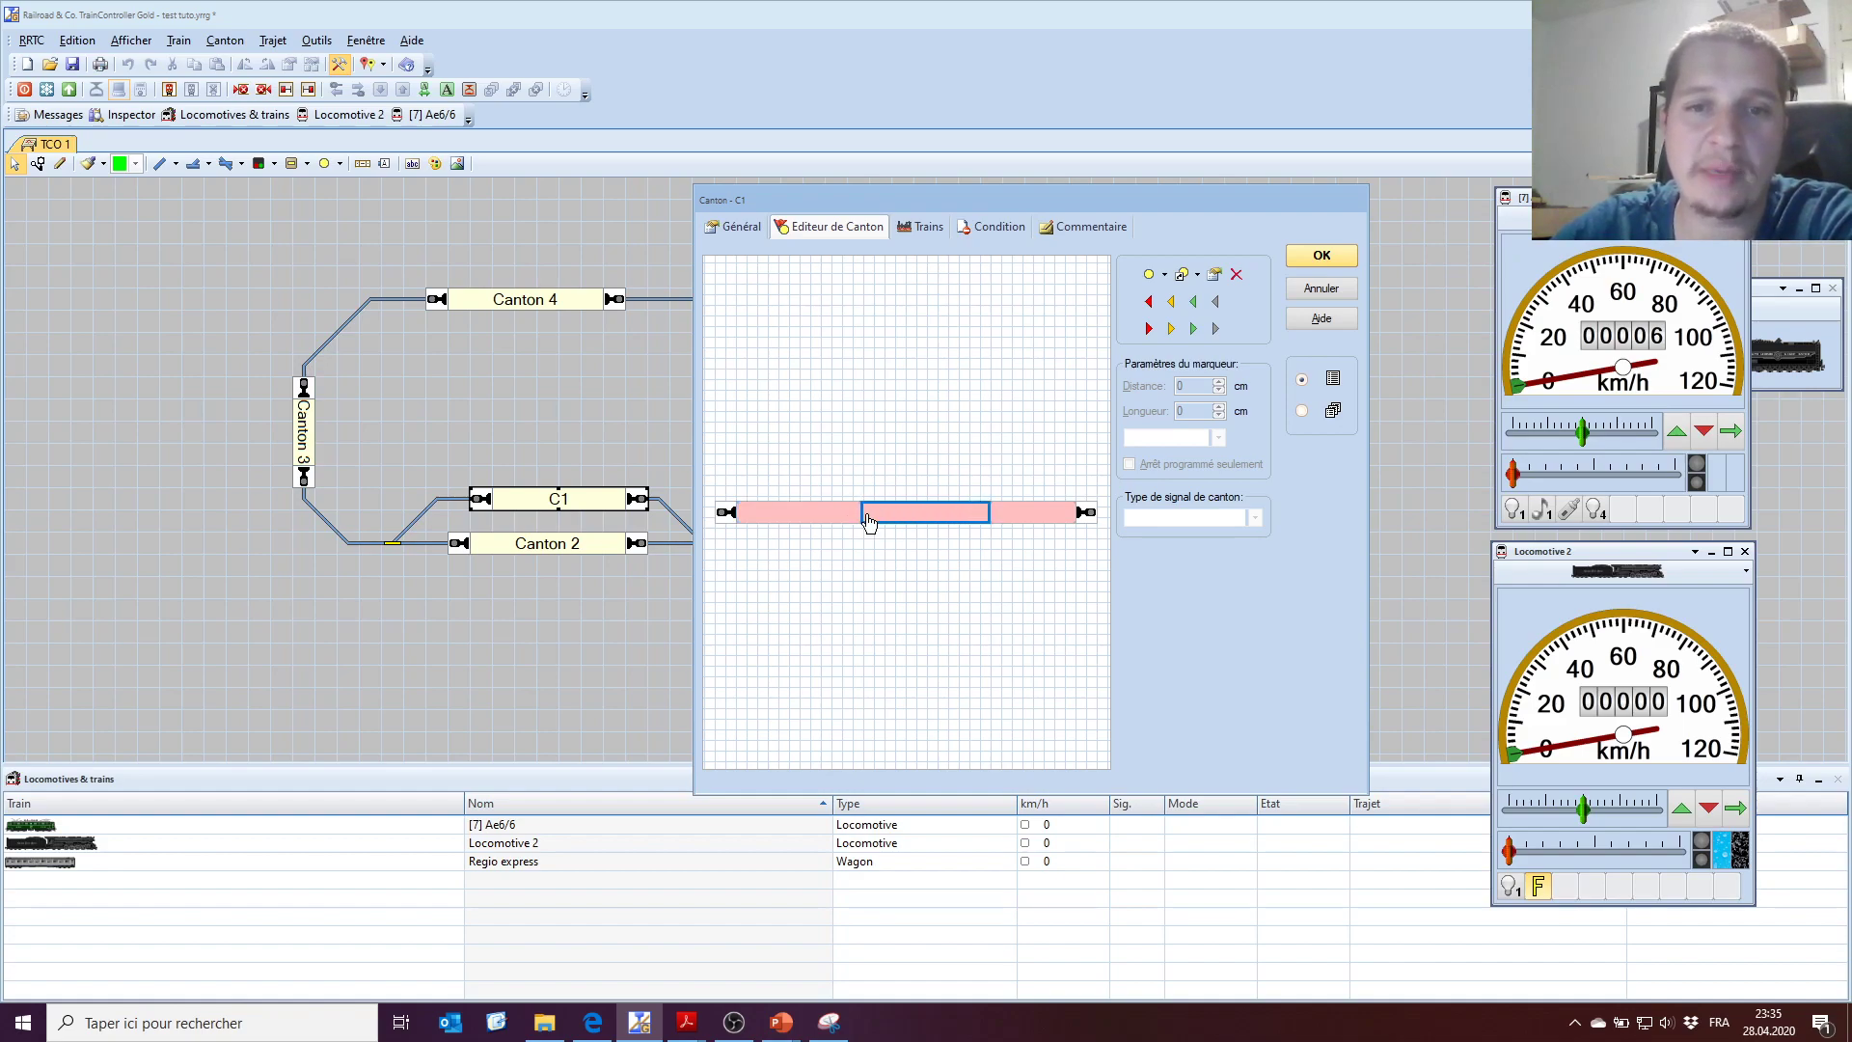
pyautogui.click(1079, 616)
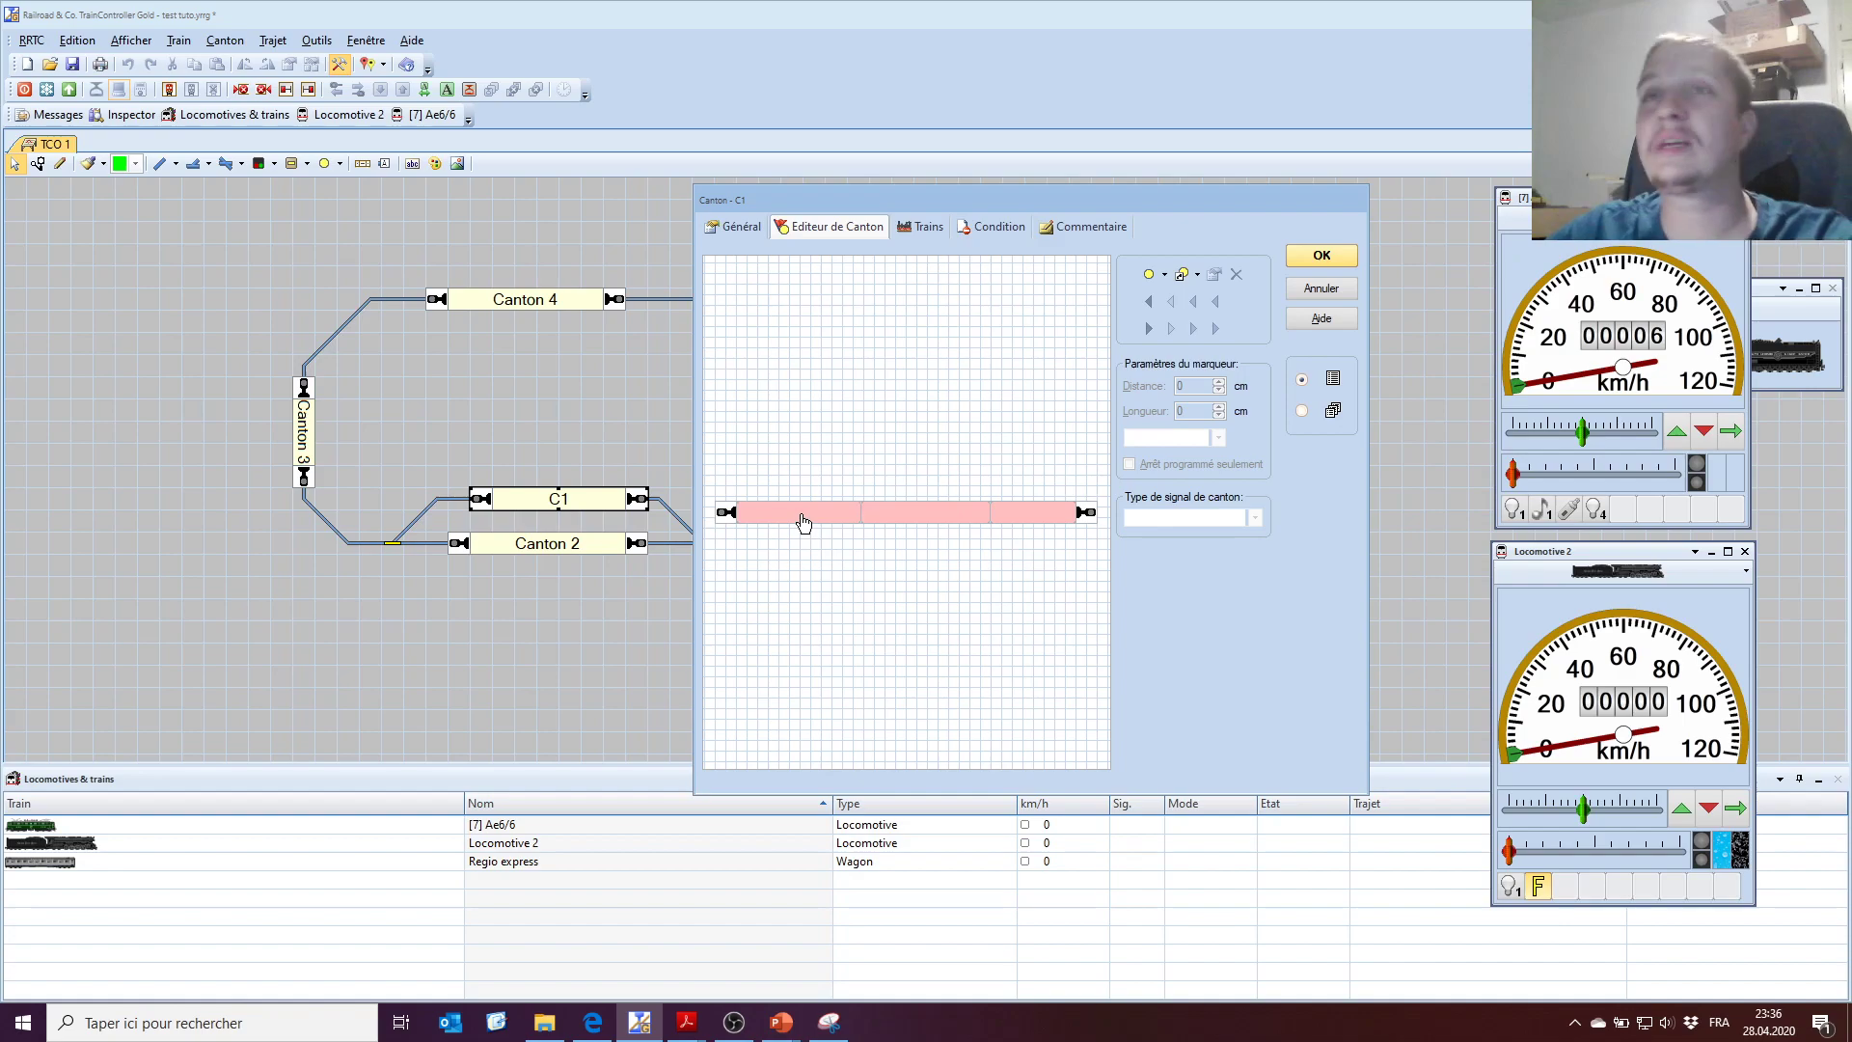
# Open the leftmost contact indicator of block C1 and name it RS2.1.
pyautogui.moveTo(804, 523)
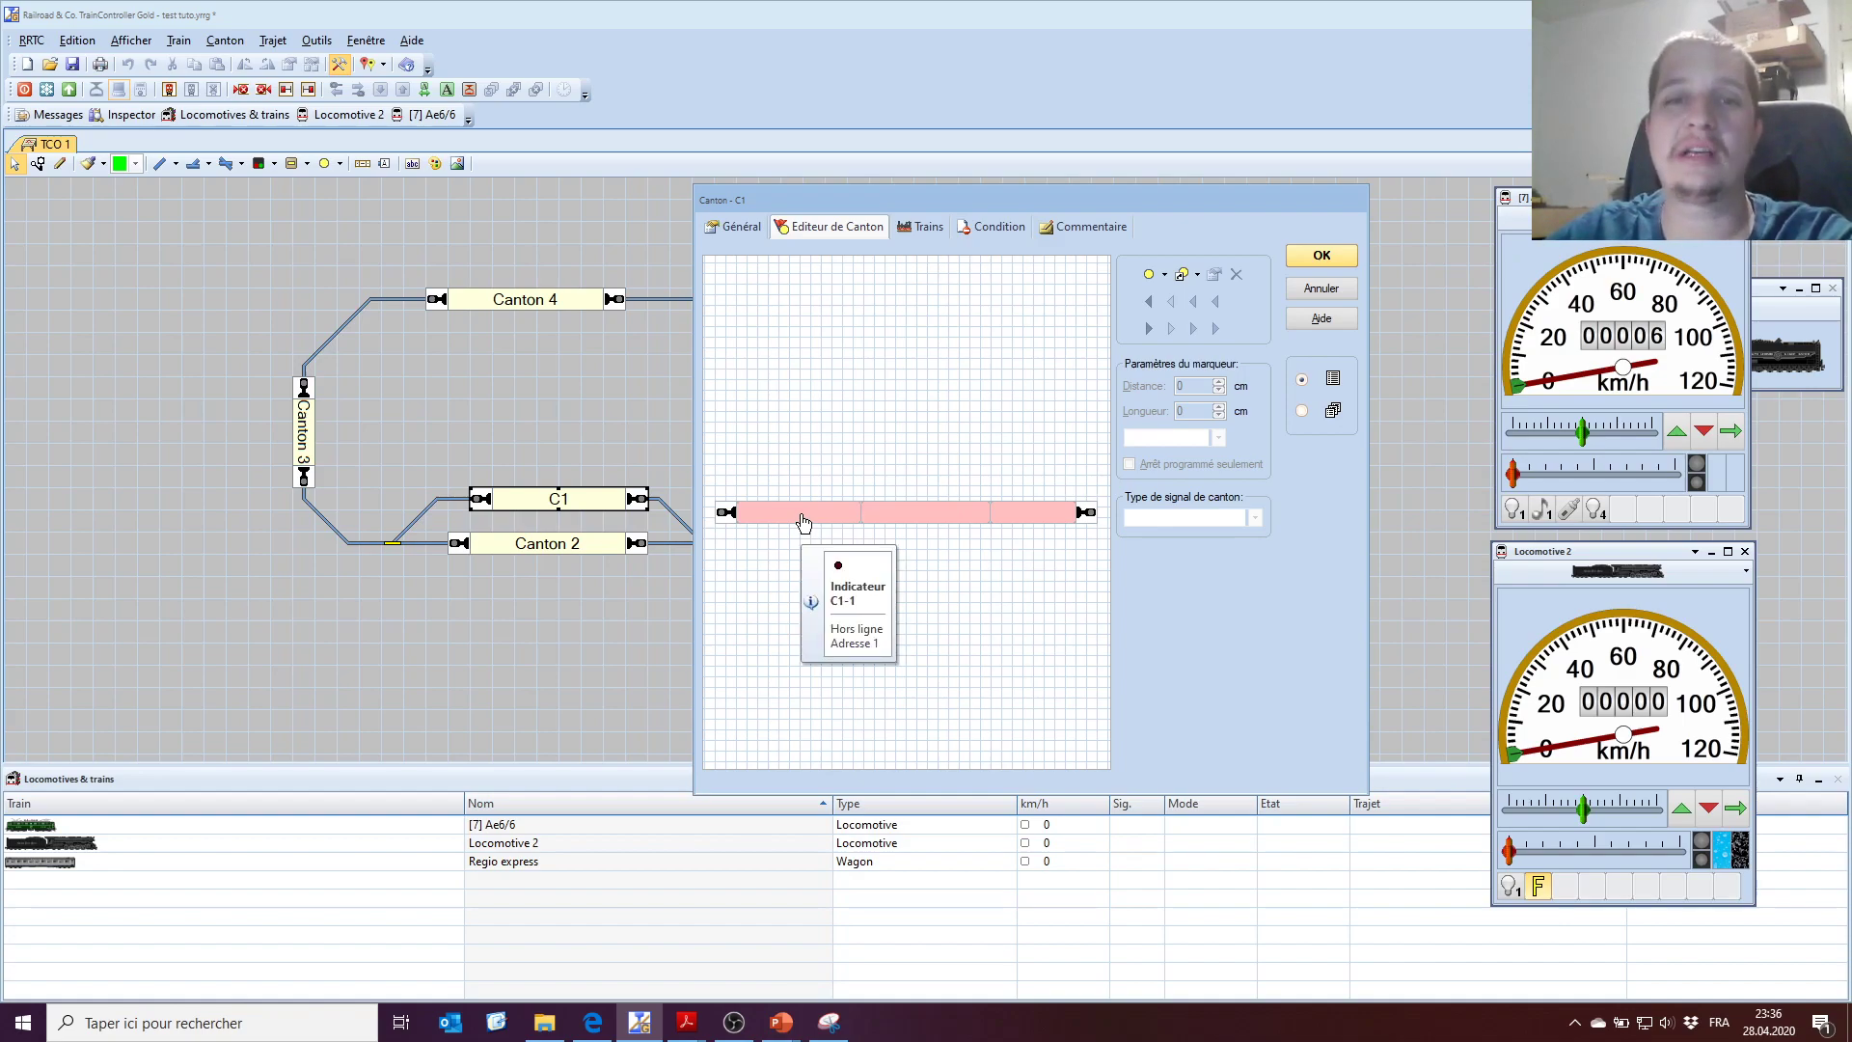
pyautogui.doubleClick(803, 522)
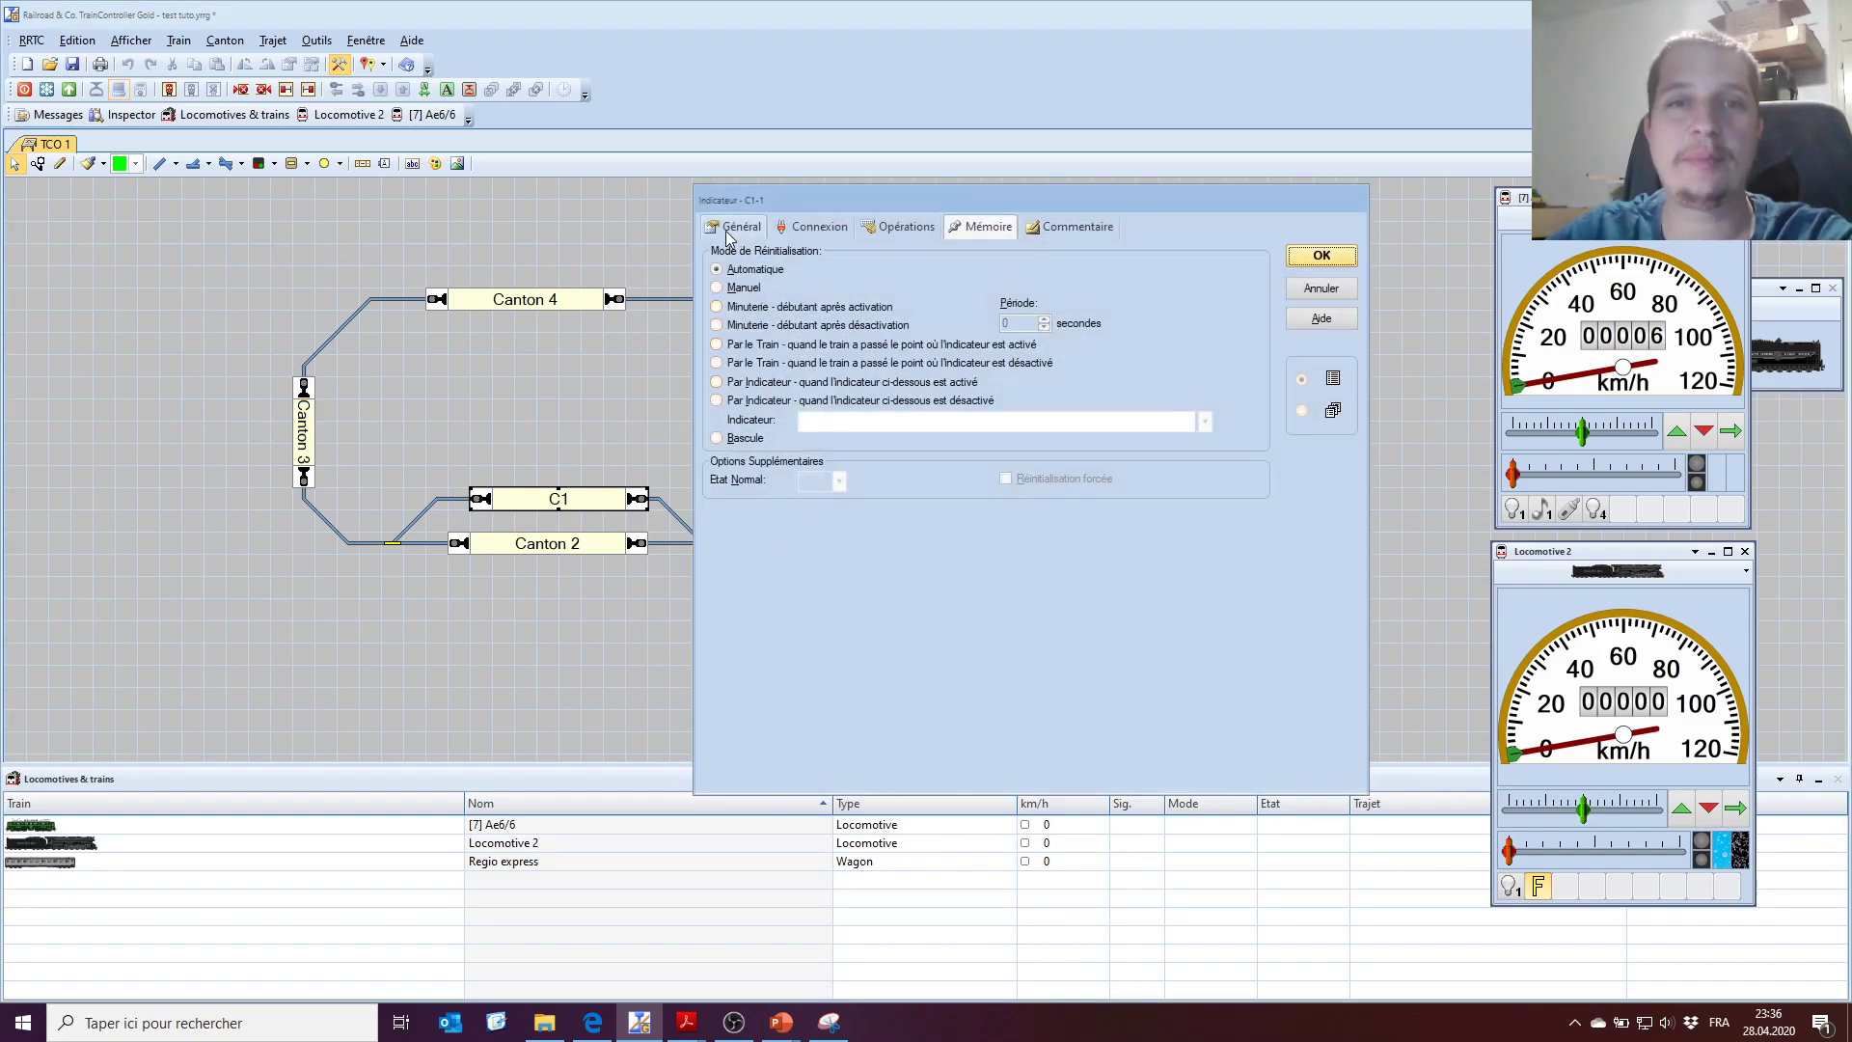
pyautogui.click(729, 231)
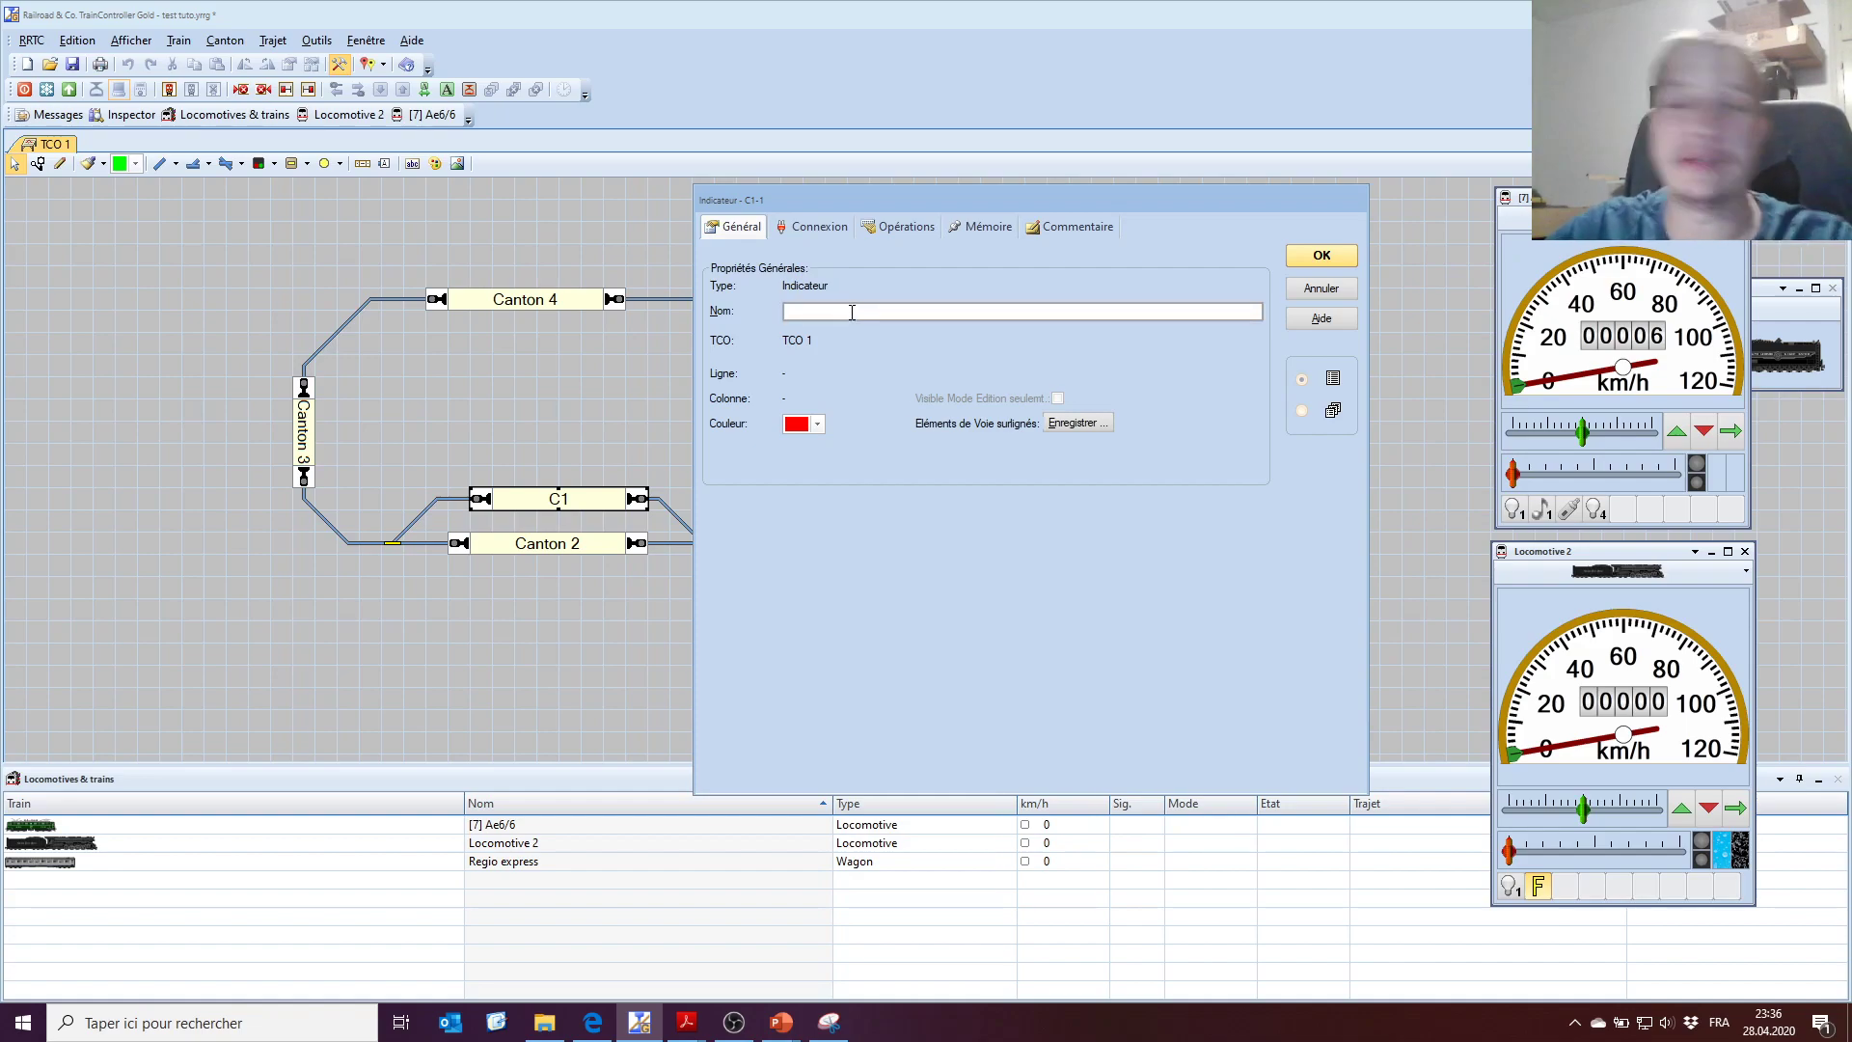
pyautogui.write('RS')
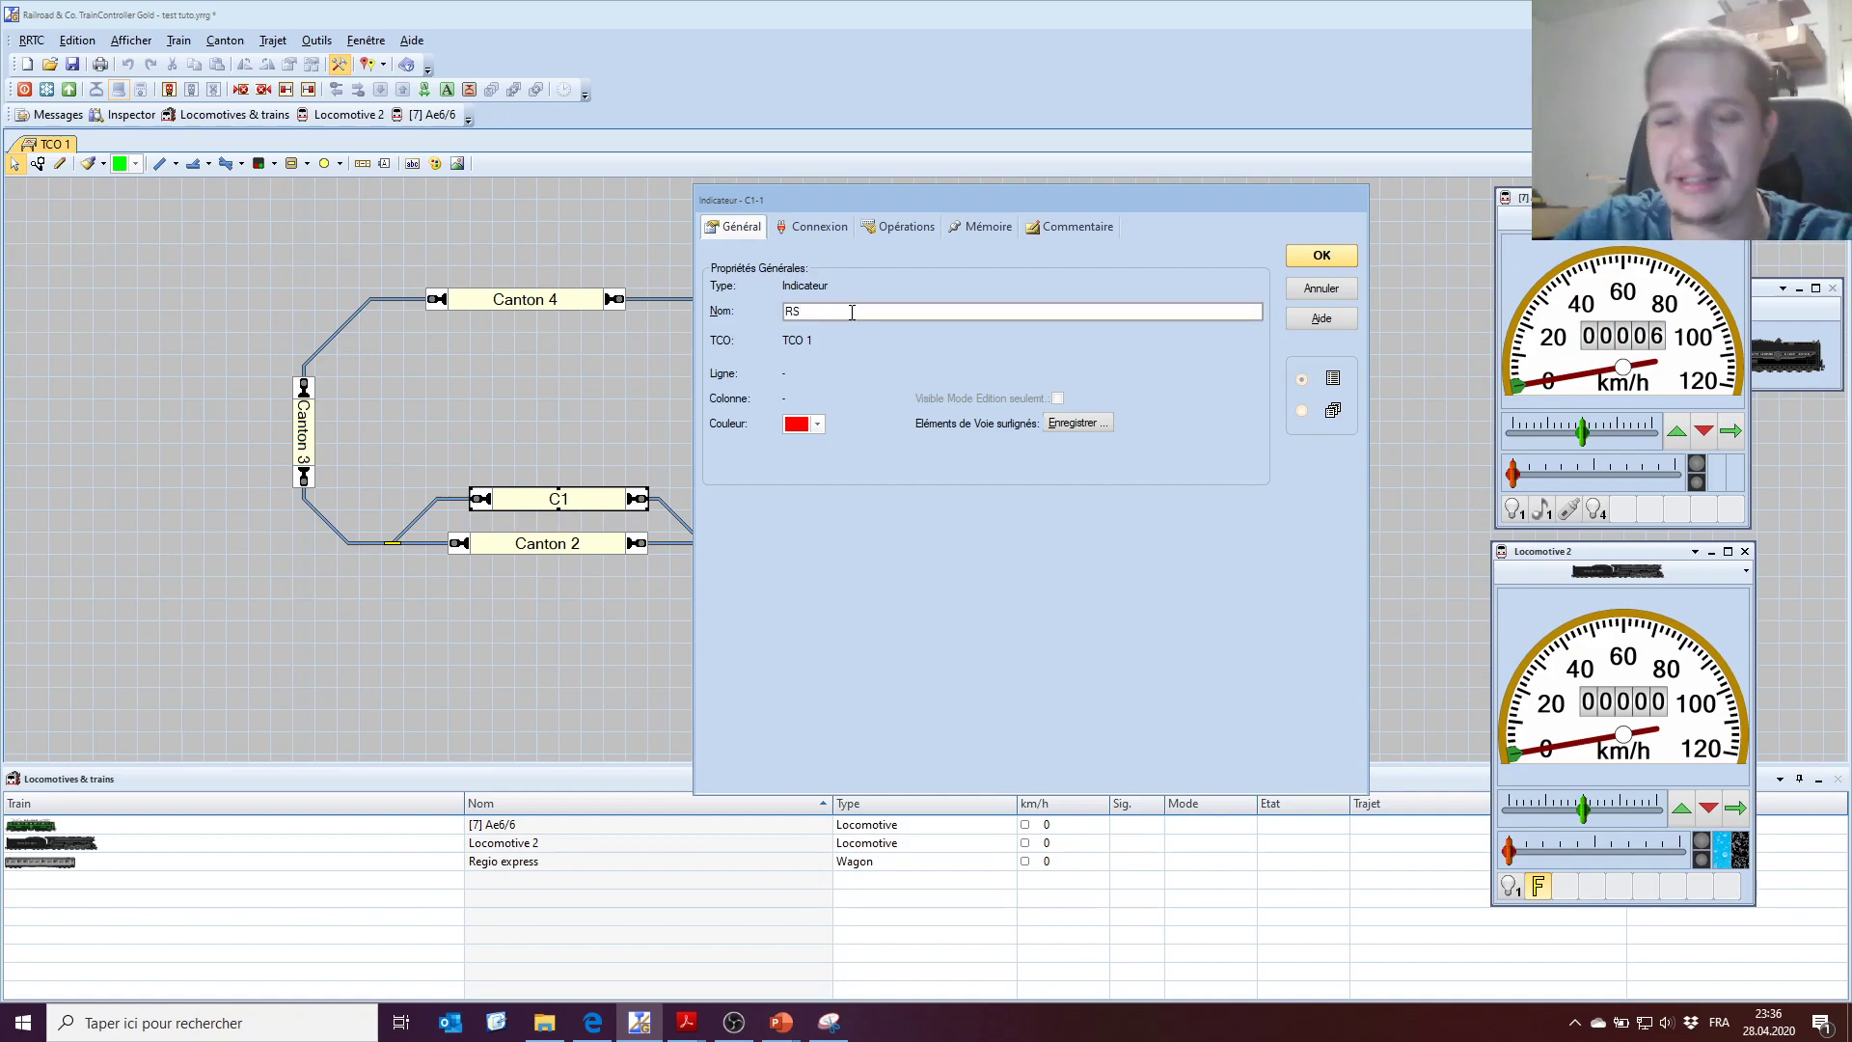
pyautogui.write('1.1')
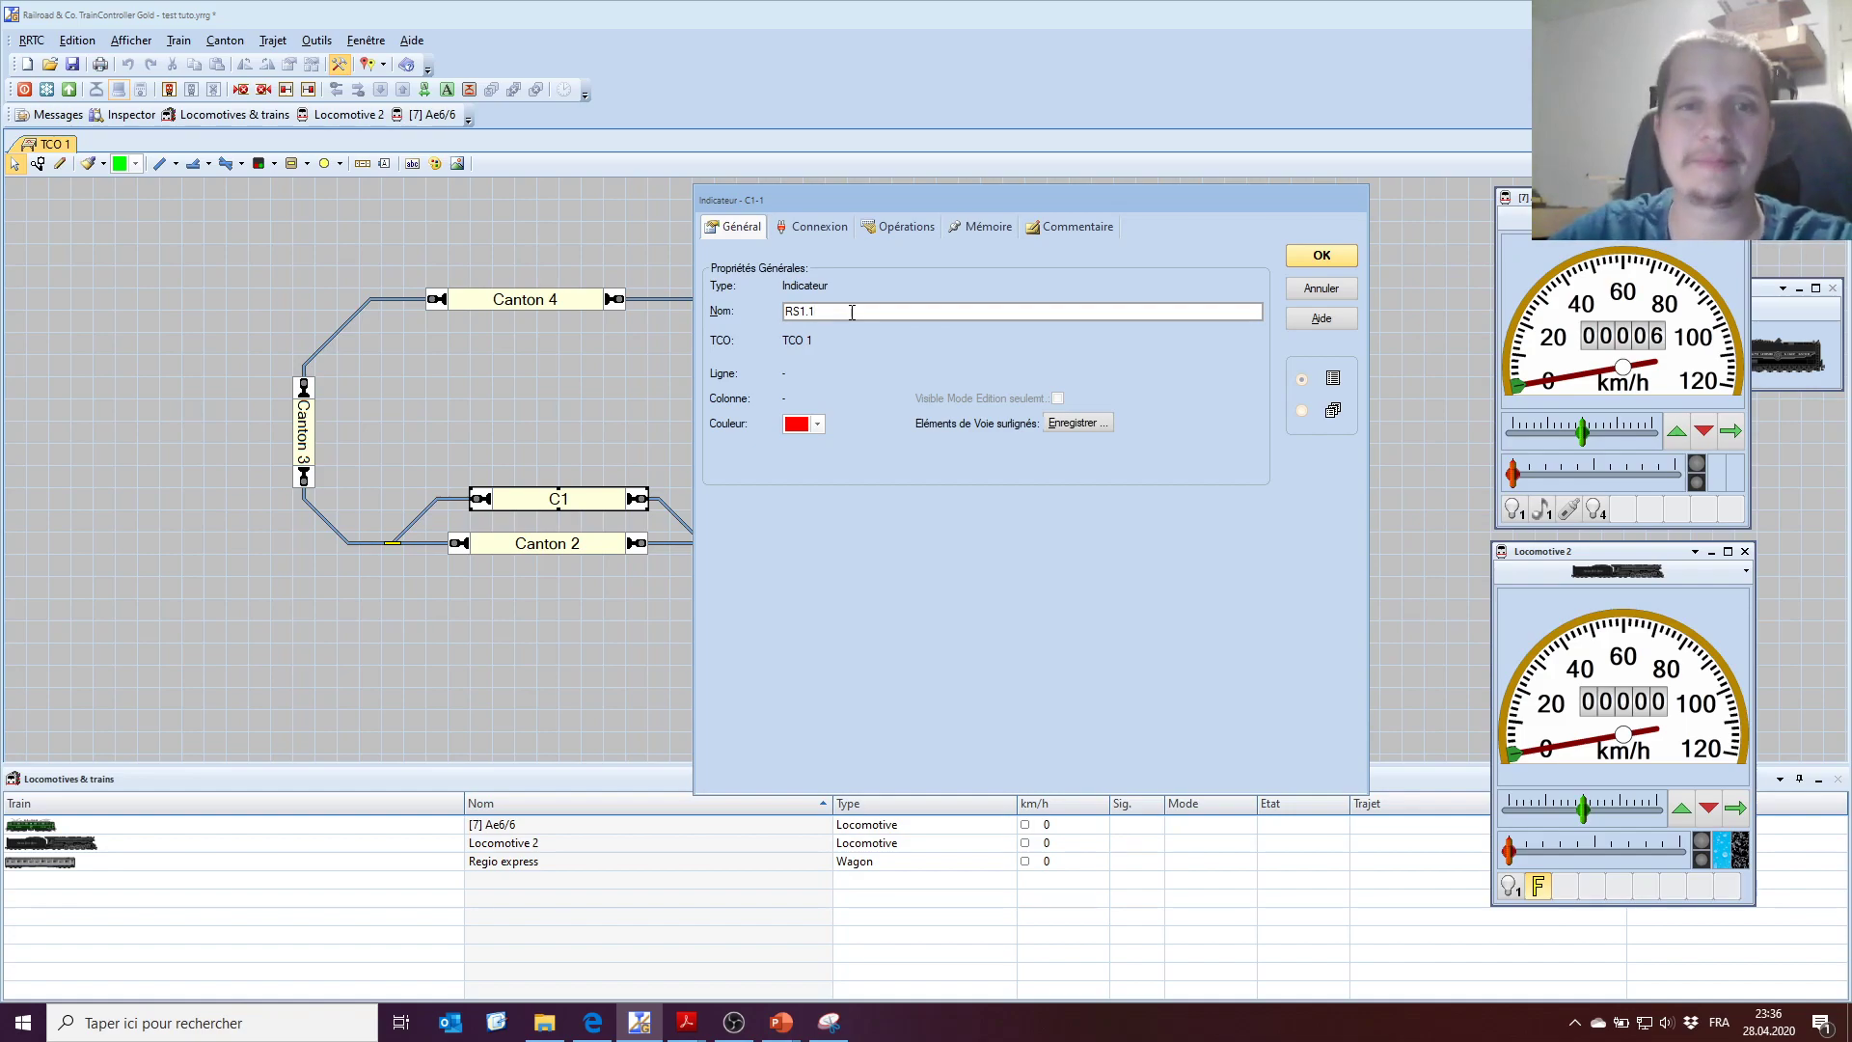
pyautogui.click(806, 312)
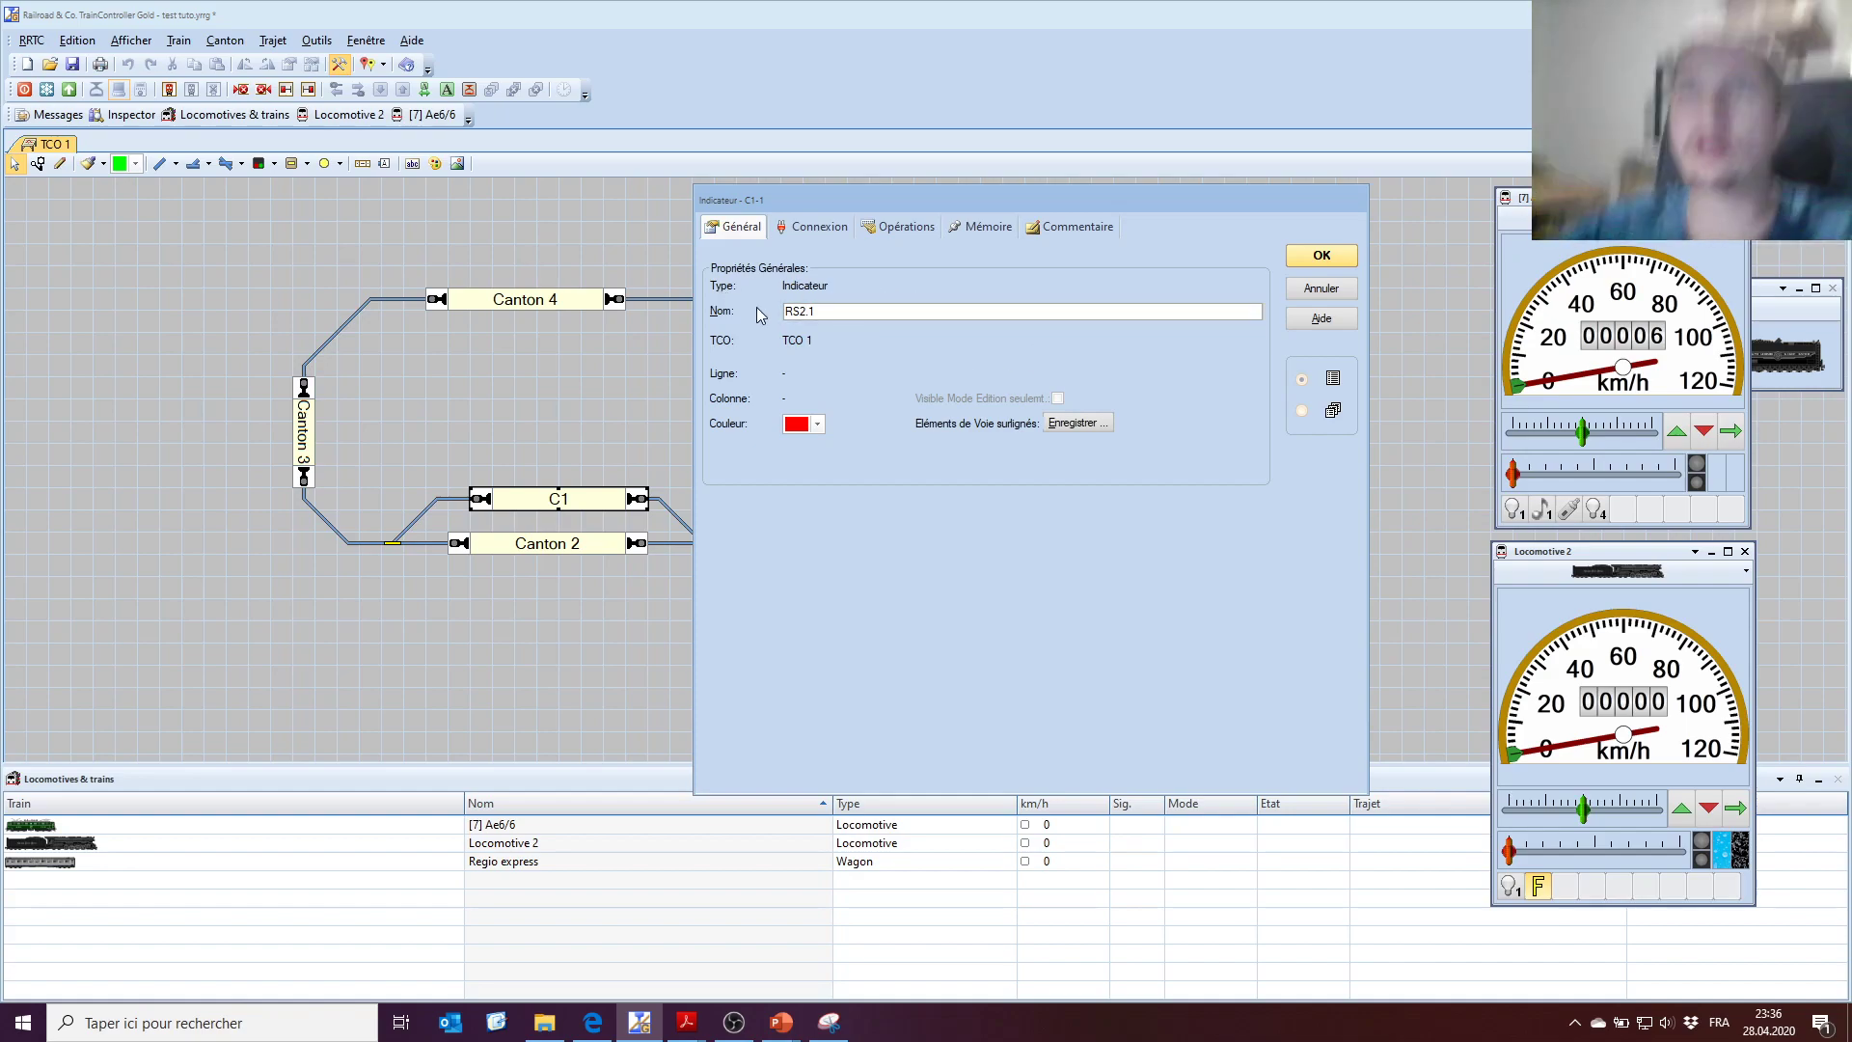
# Connect indicator RS2.1 to the ESU ECoS - ECOsDetector system at address 2, input 1.
pyautogui.click(820, 225)
pyautogui.click(1256, 302)
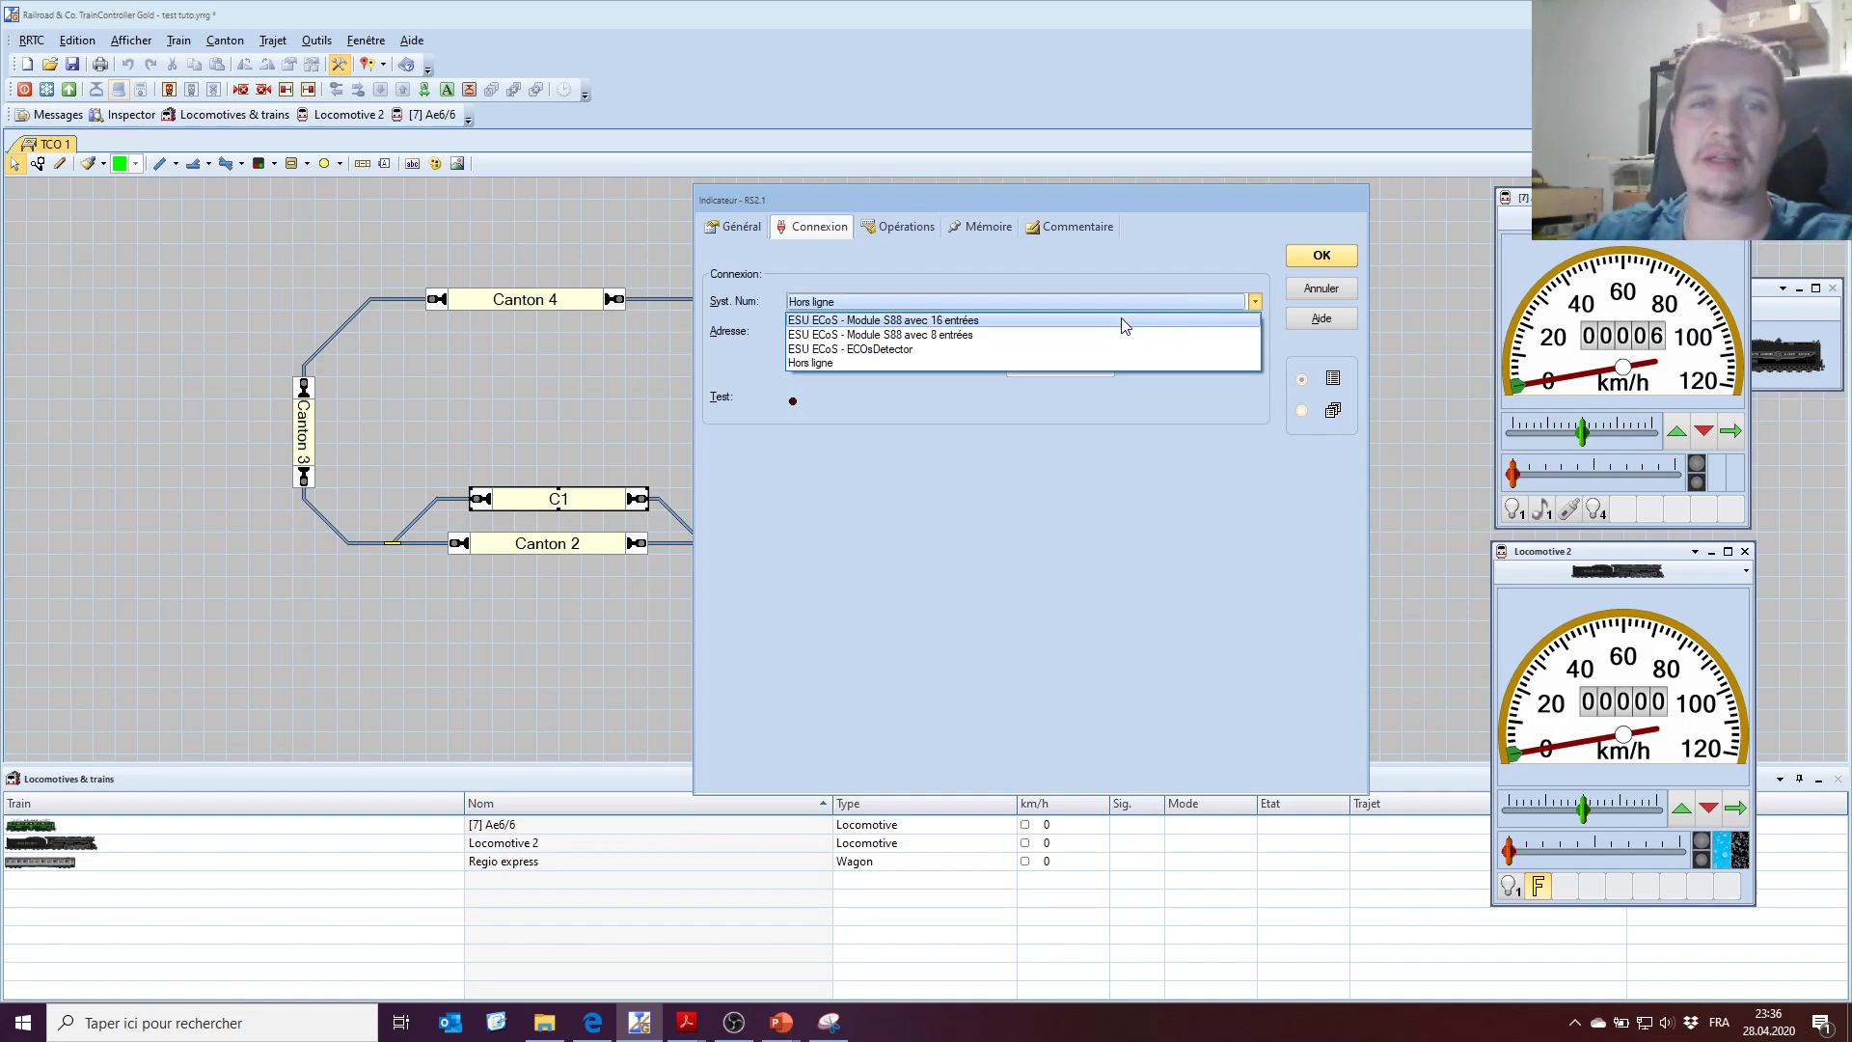
pyautogui.click(975, 350)
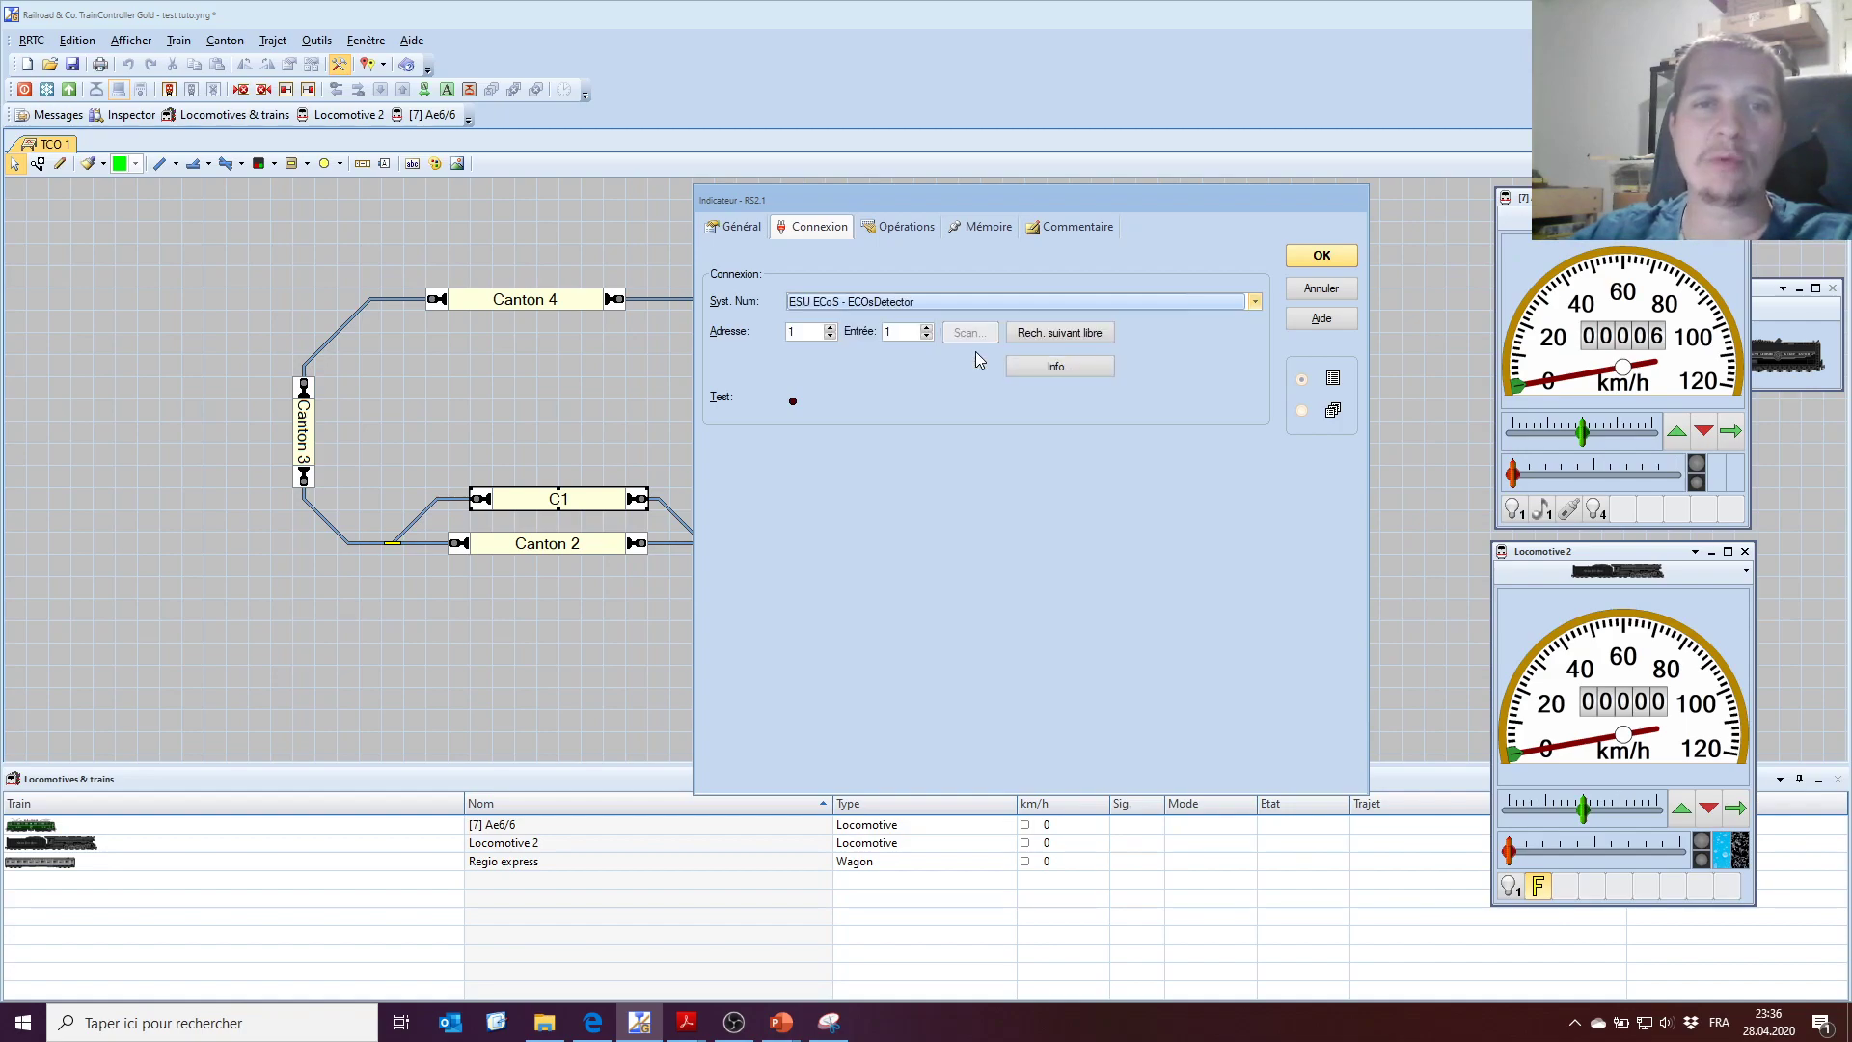
pyautogui.click(832, 328)
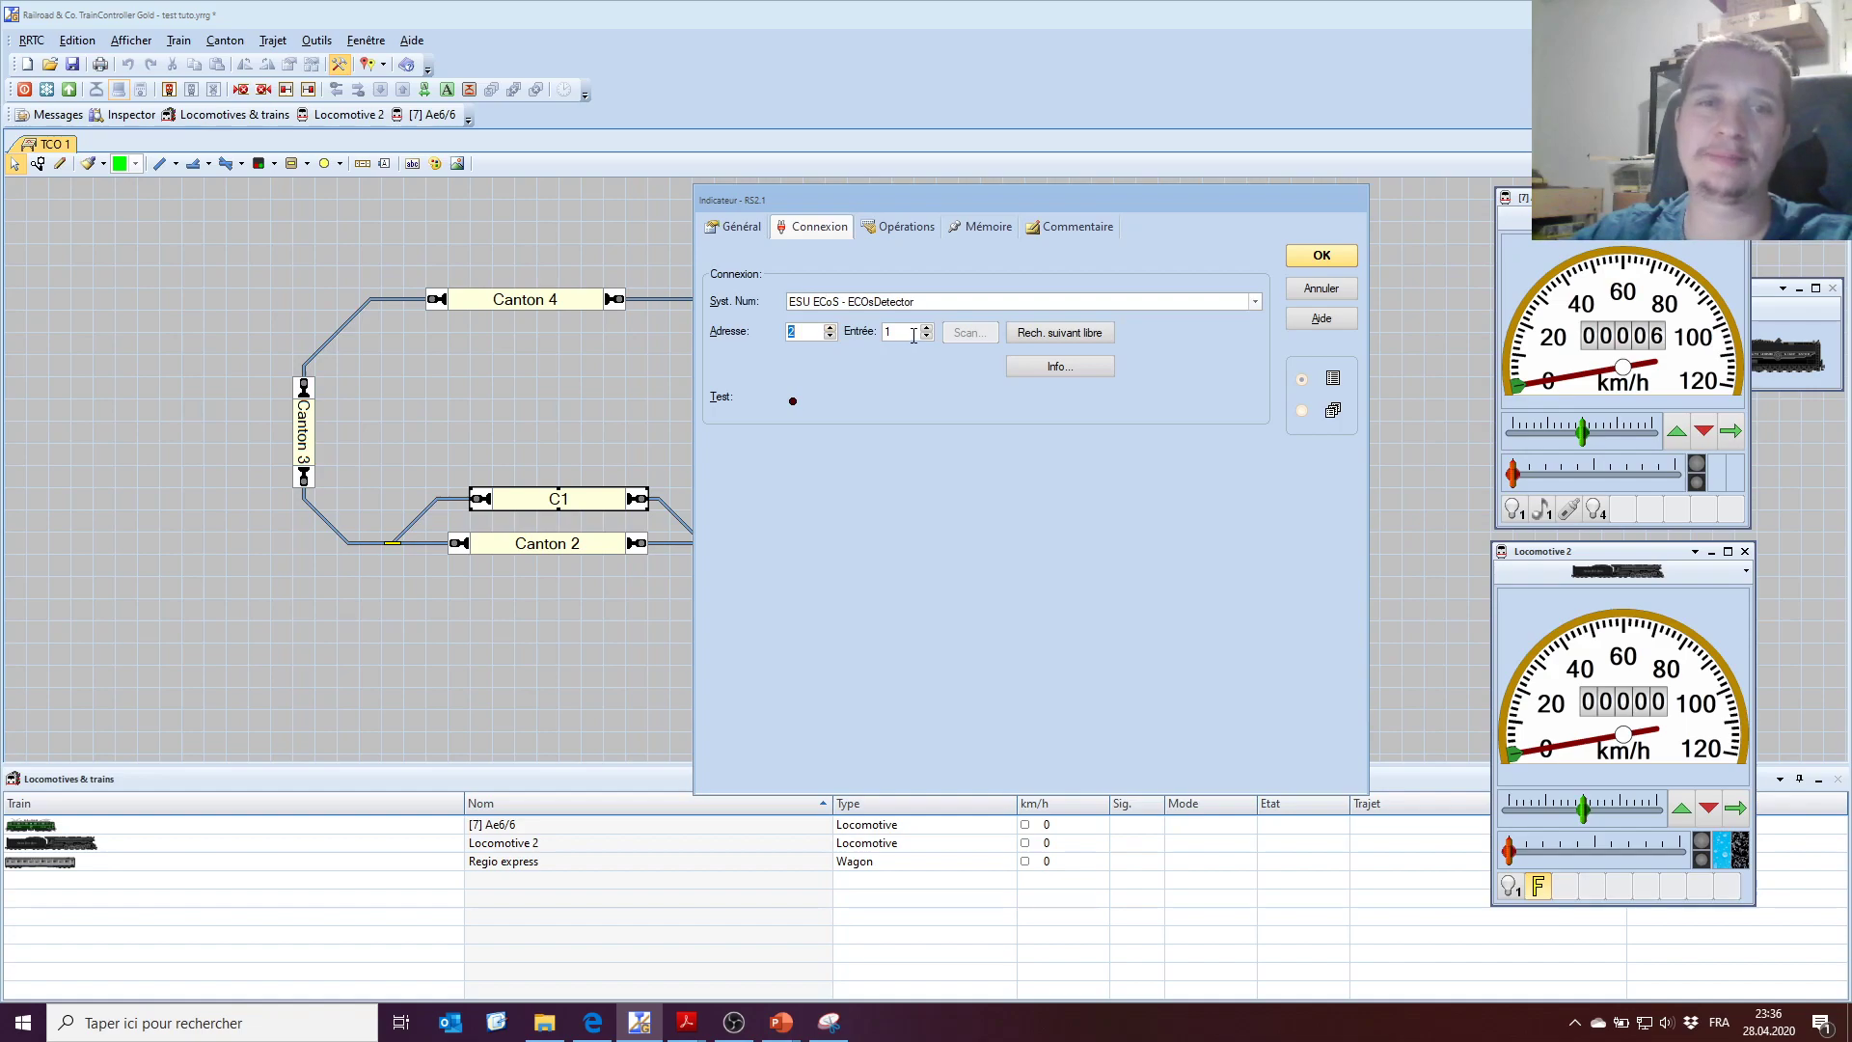
pyautogui.click(735, 228)
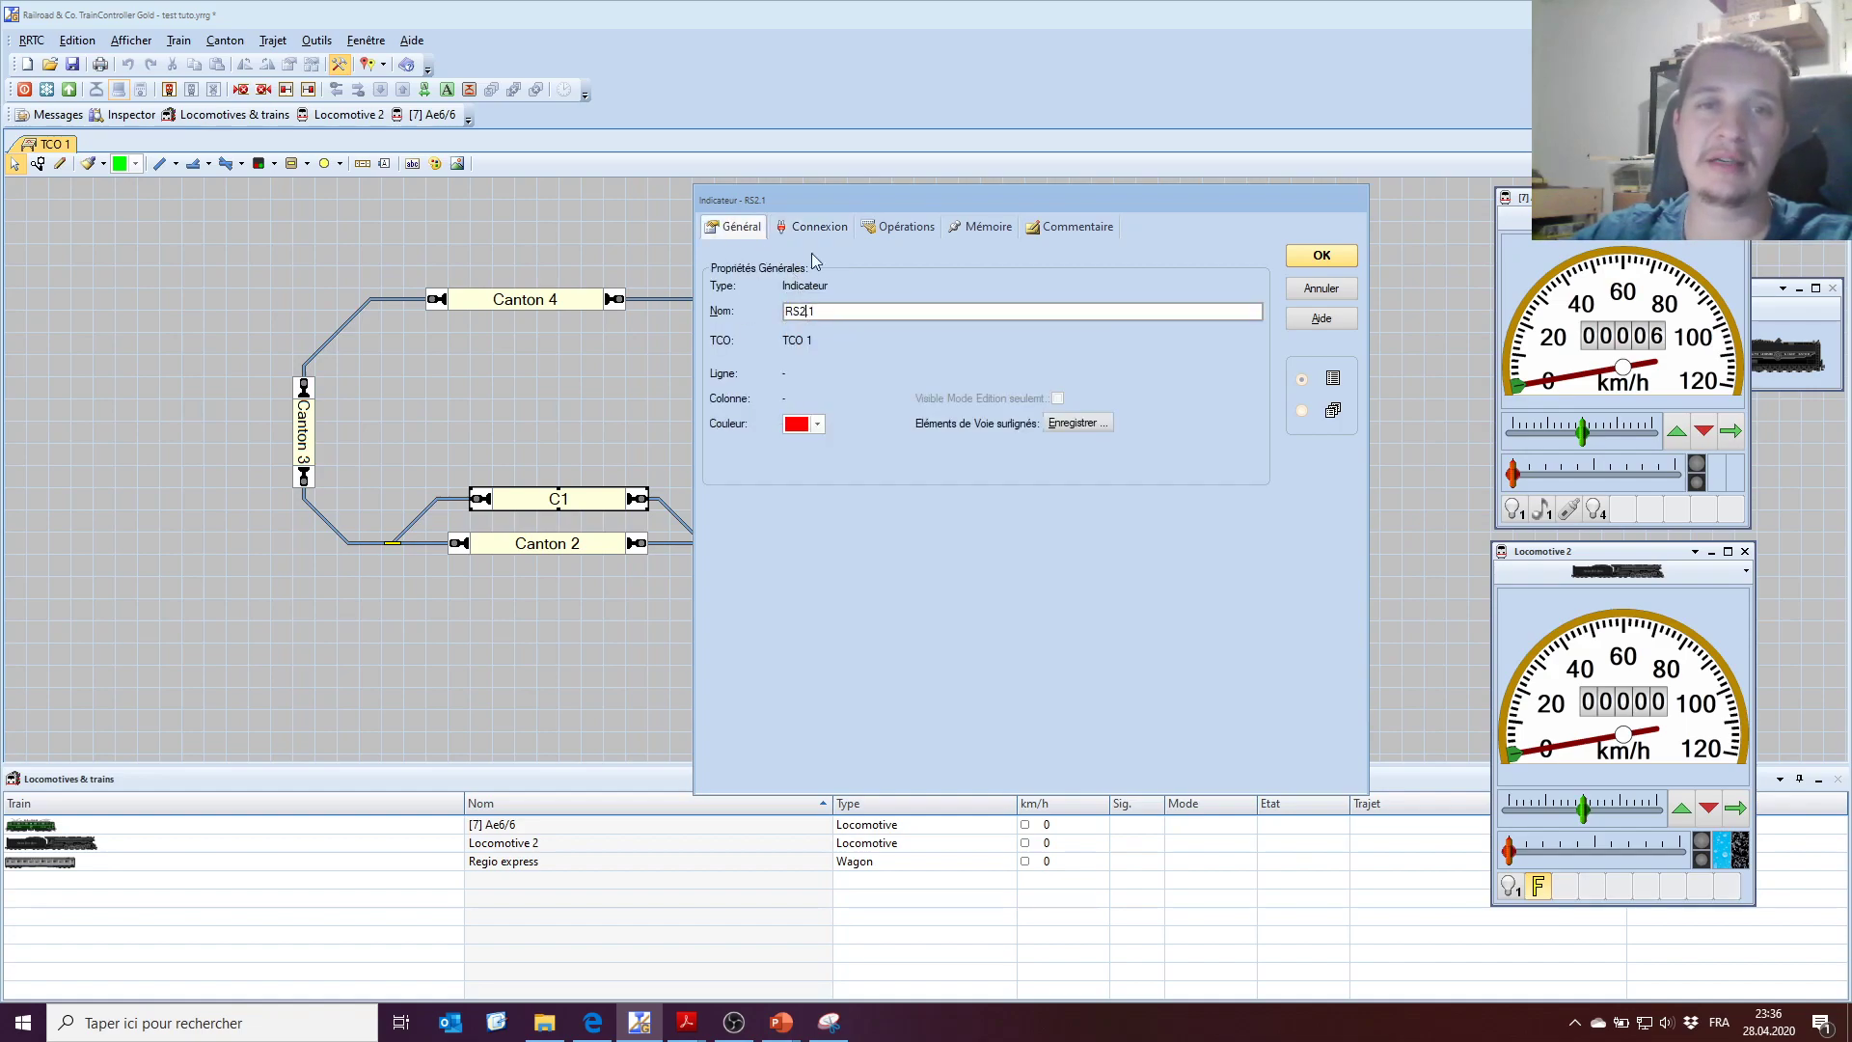
pyautogui.click(817, 230)
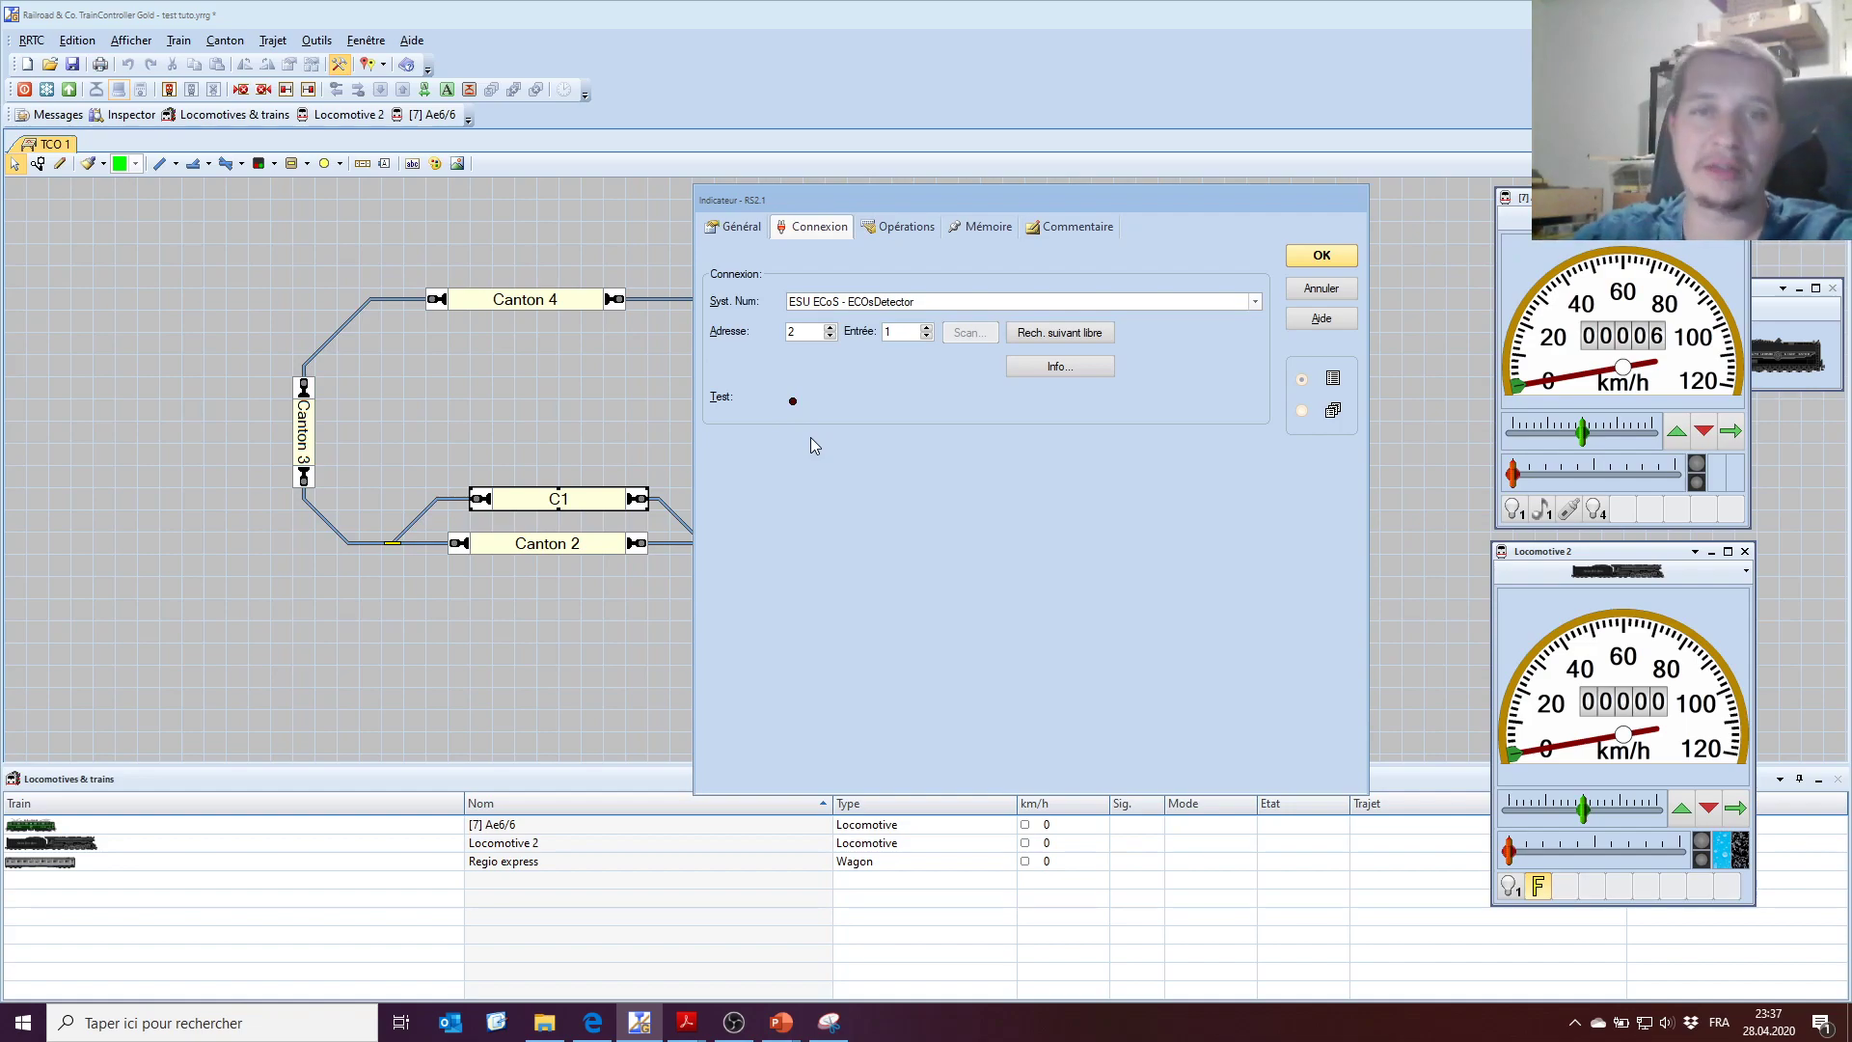
# Add the Sifflet locomotive operation to the activated (red) state of indicator RS2.1.
pyautogui.click(912, 227)
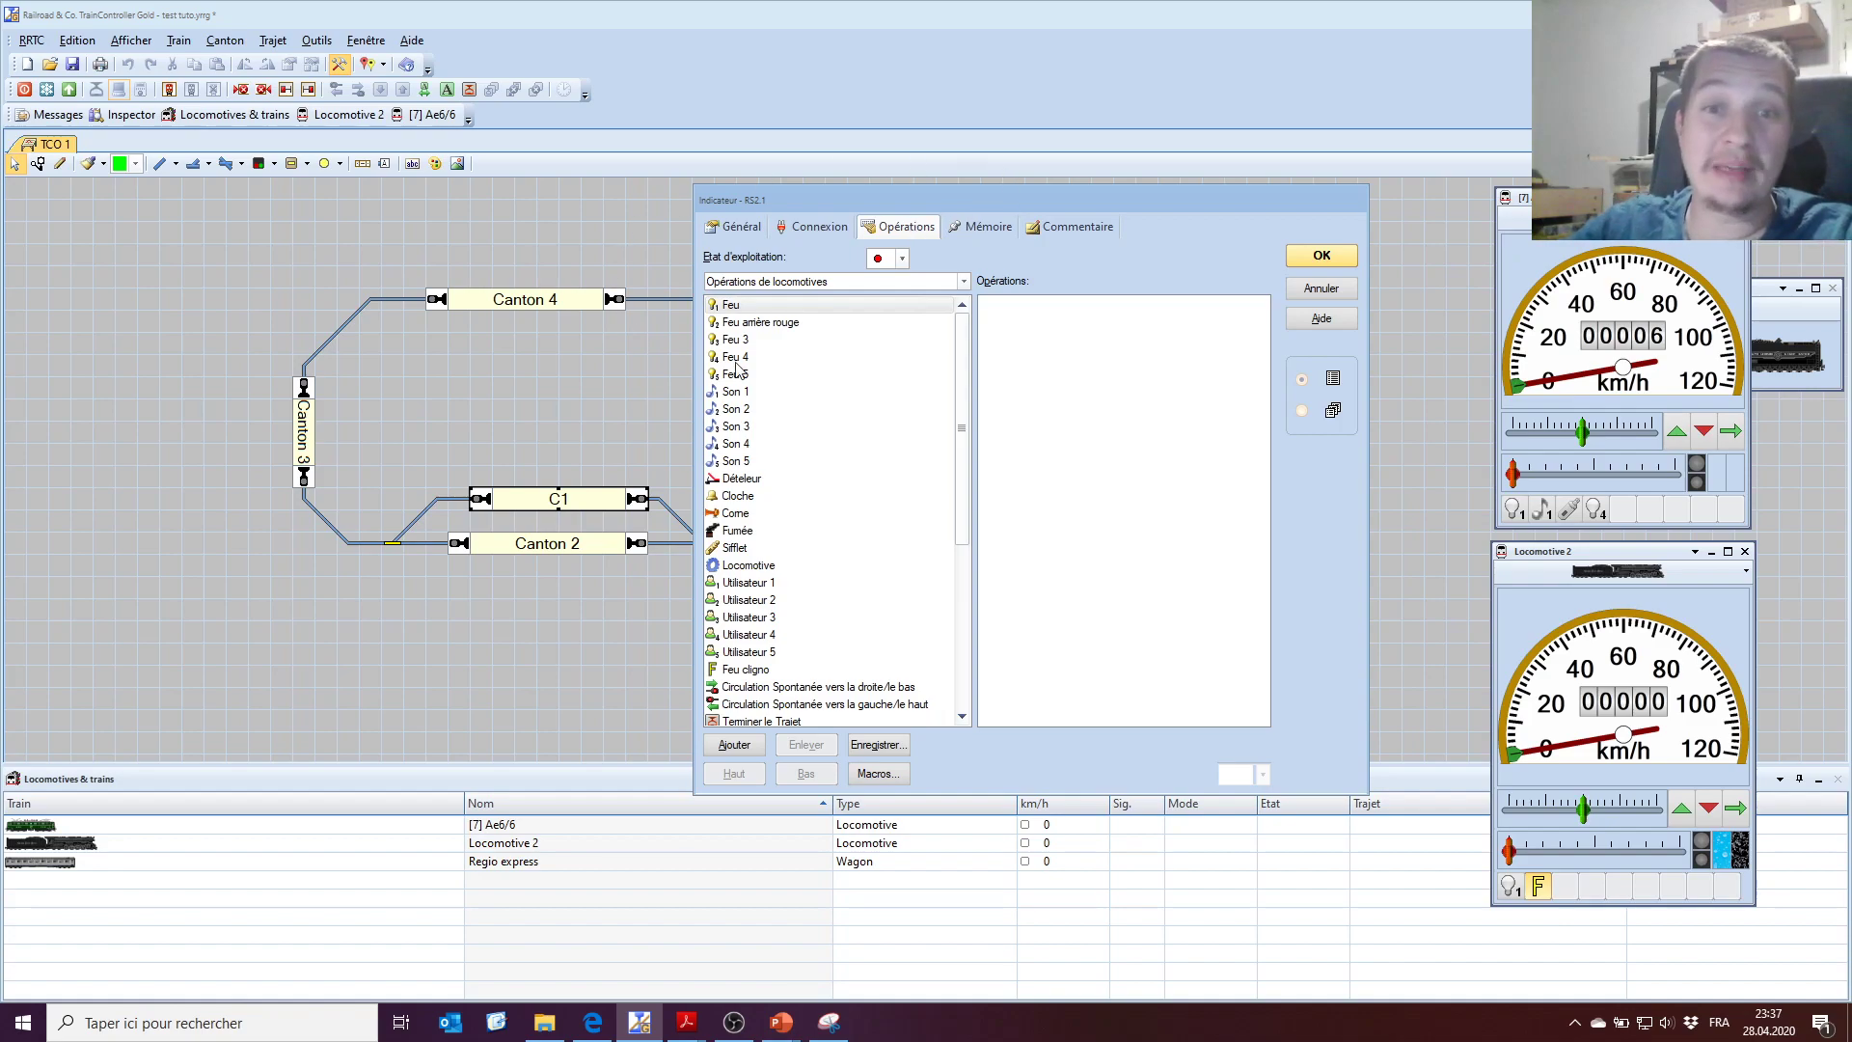
pyautogui.click(964, 282)
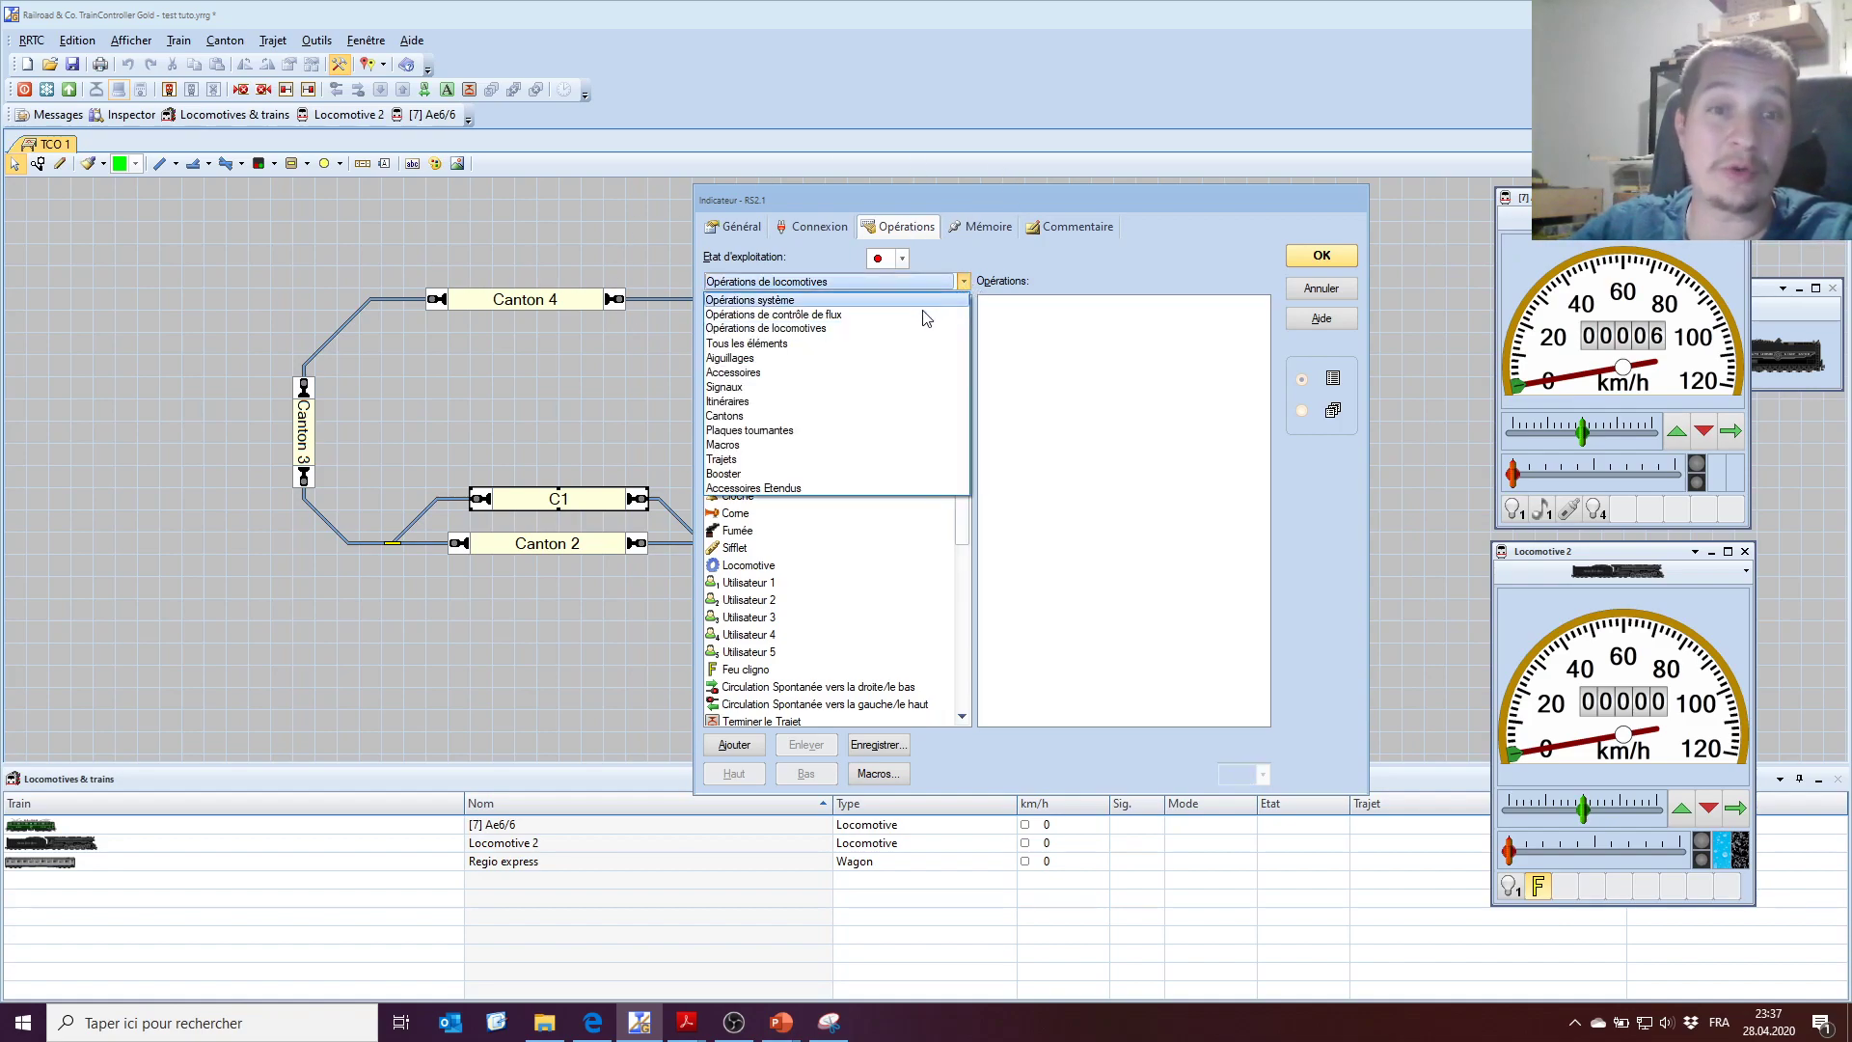
pyautogui.click(790, 333)
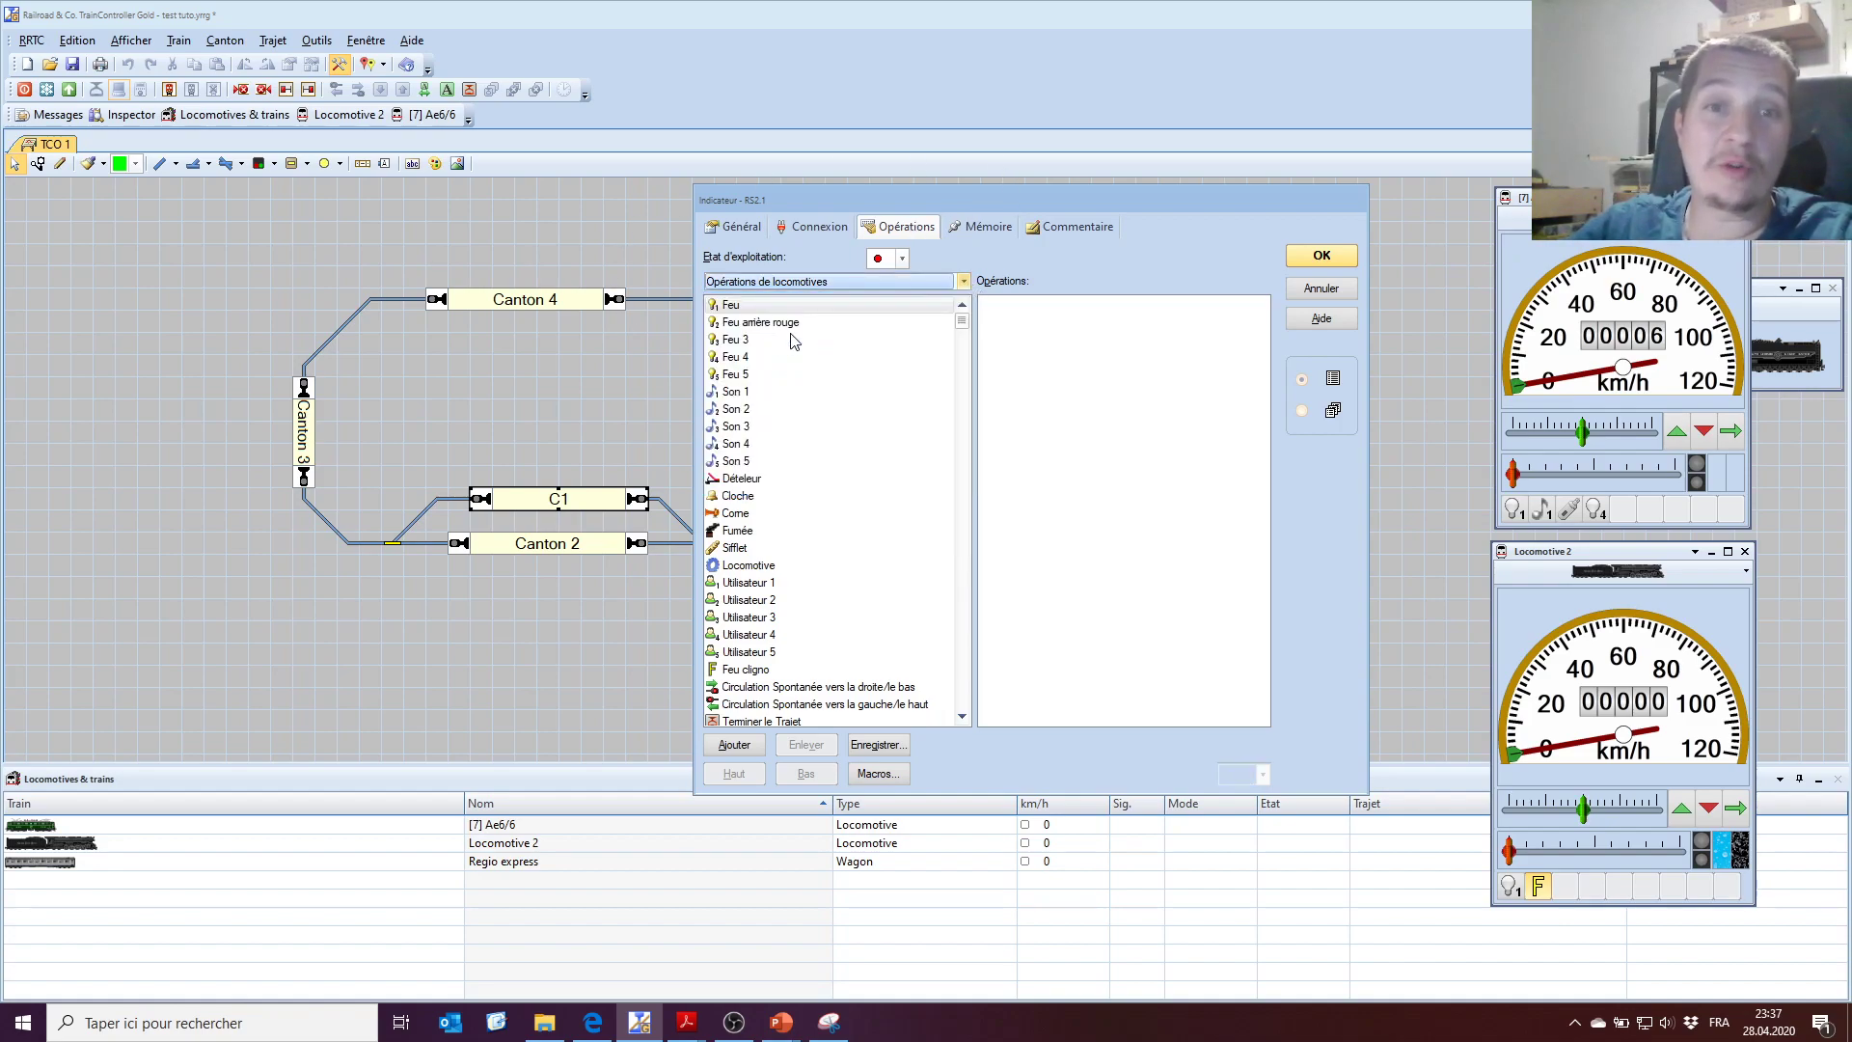
pyautogui.doubleClick(762, 548)
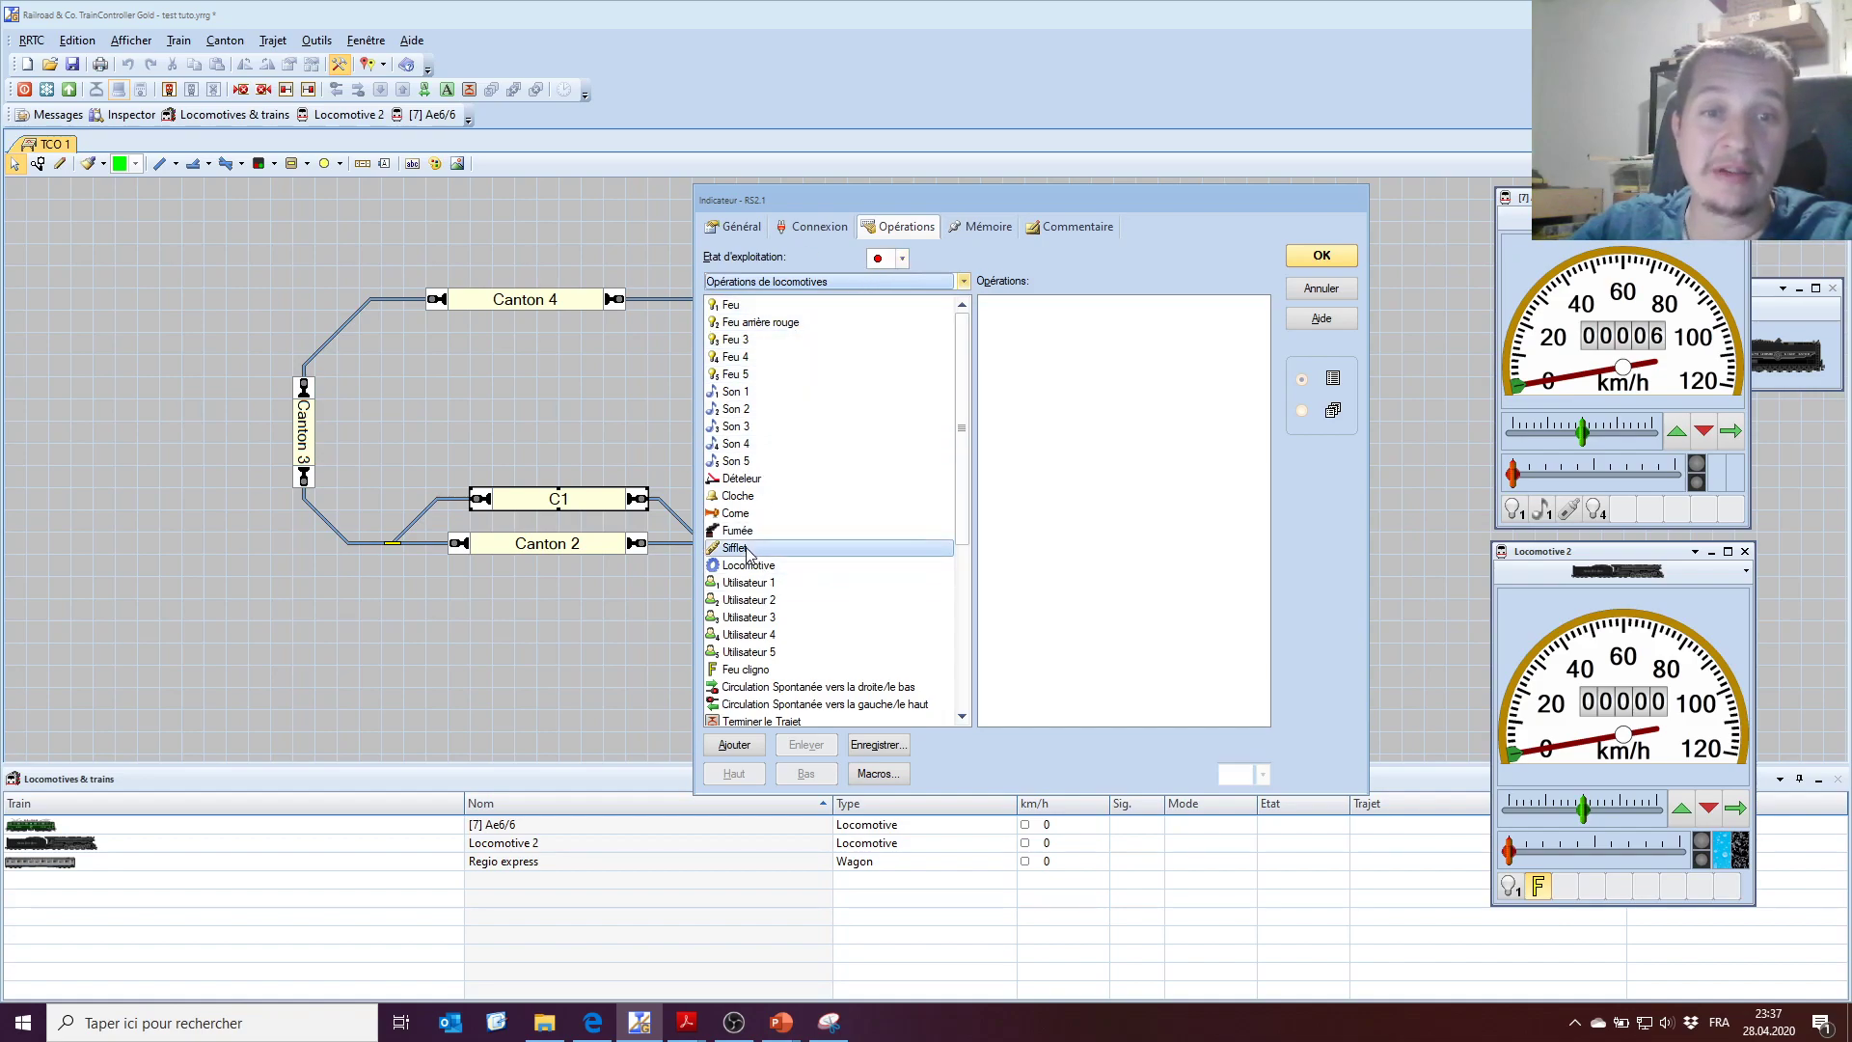
# Add the Sifflet operation to the deactivated (dark) state of indicator RS2.1 and change its on/off function state.
pyautogui.click(890, 261)
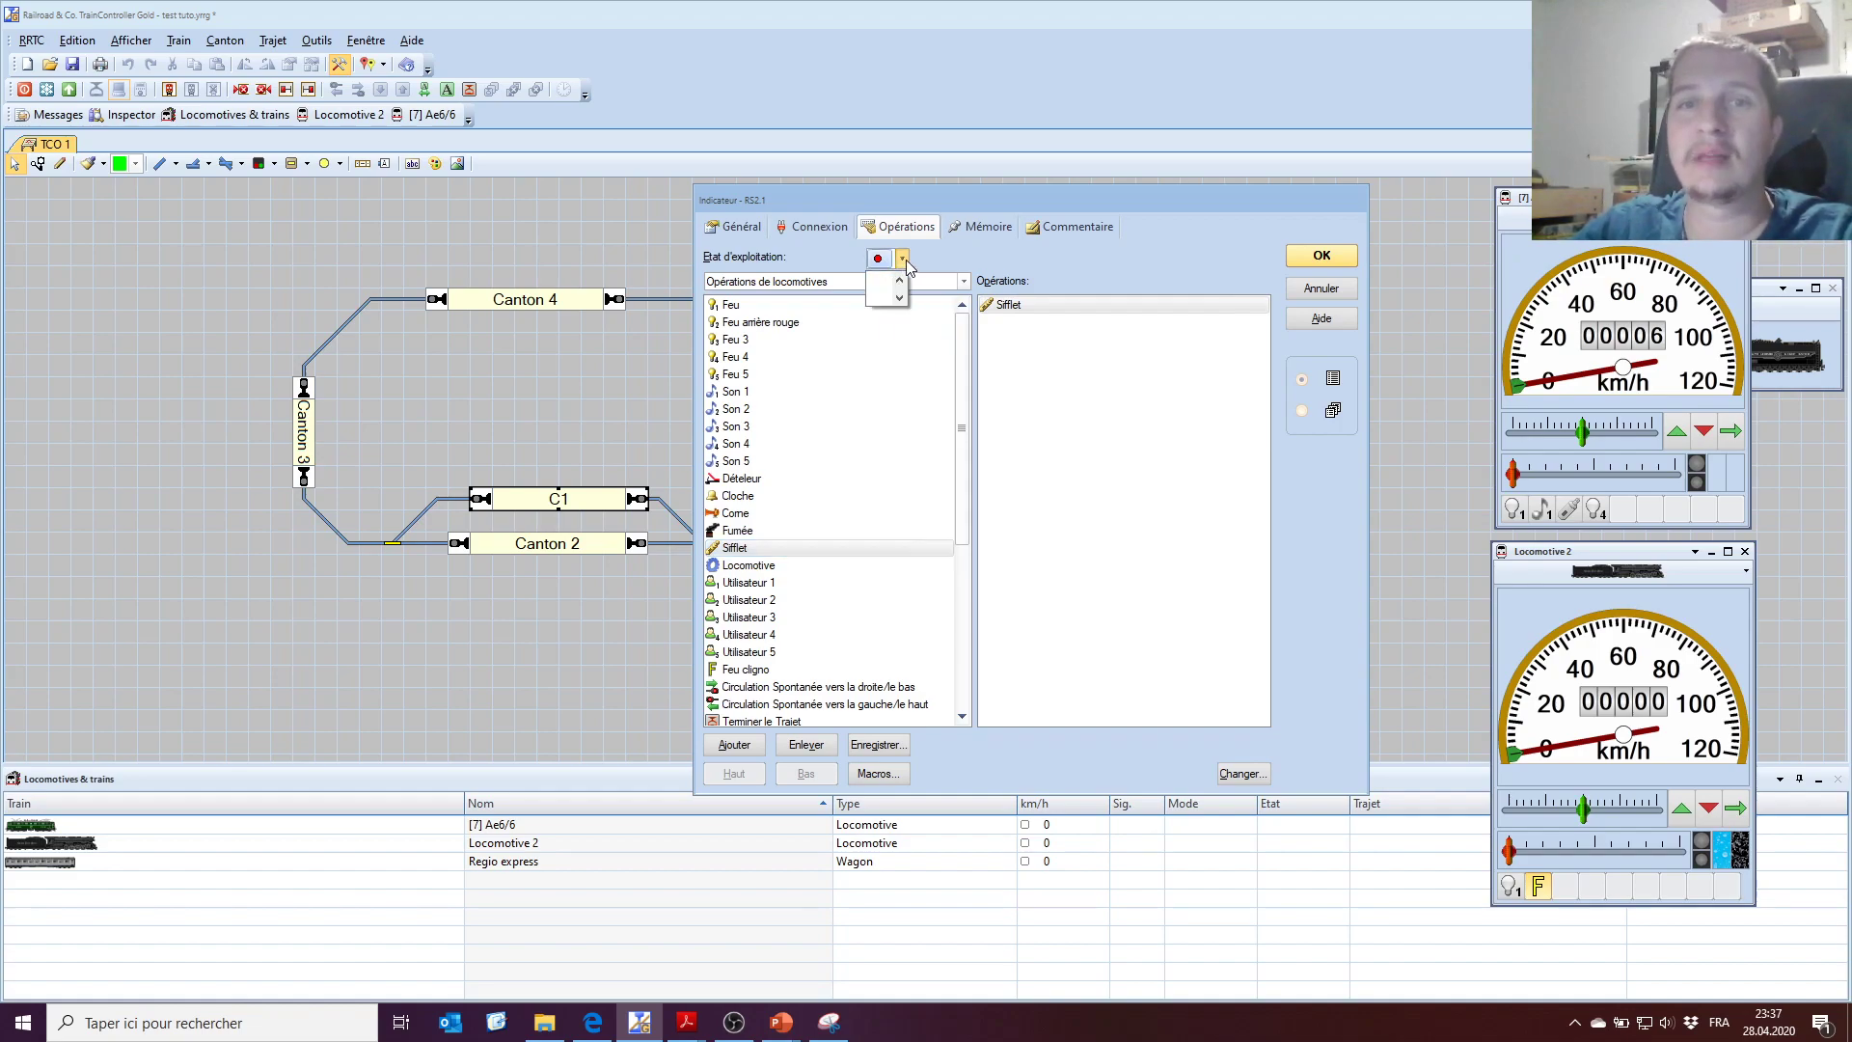
pyautogui.click(892, 299)
pyautogui.click(733, 550)
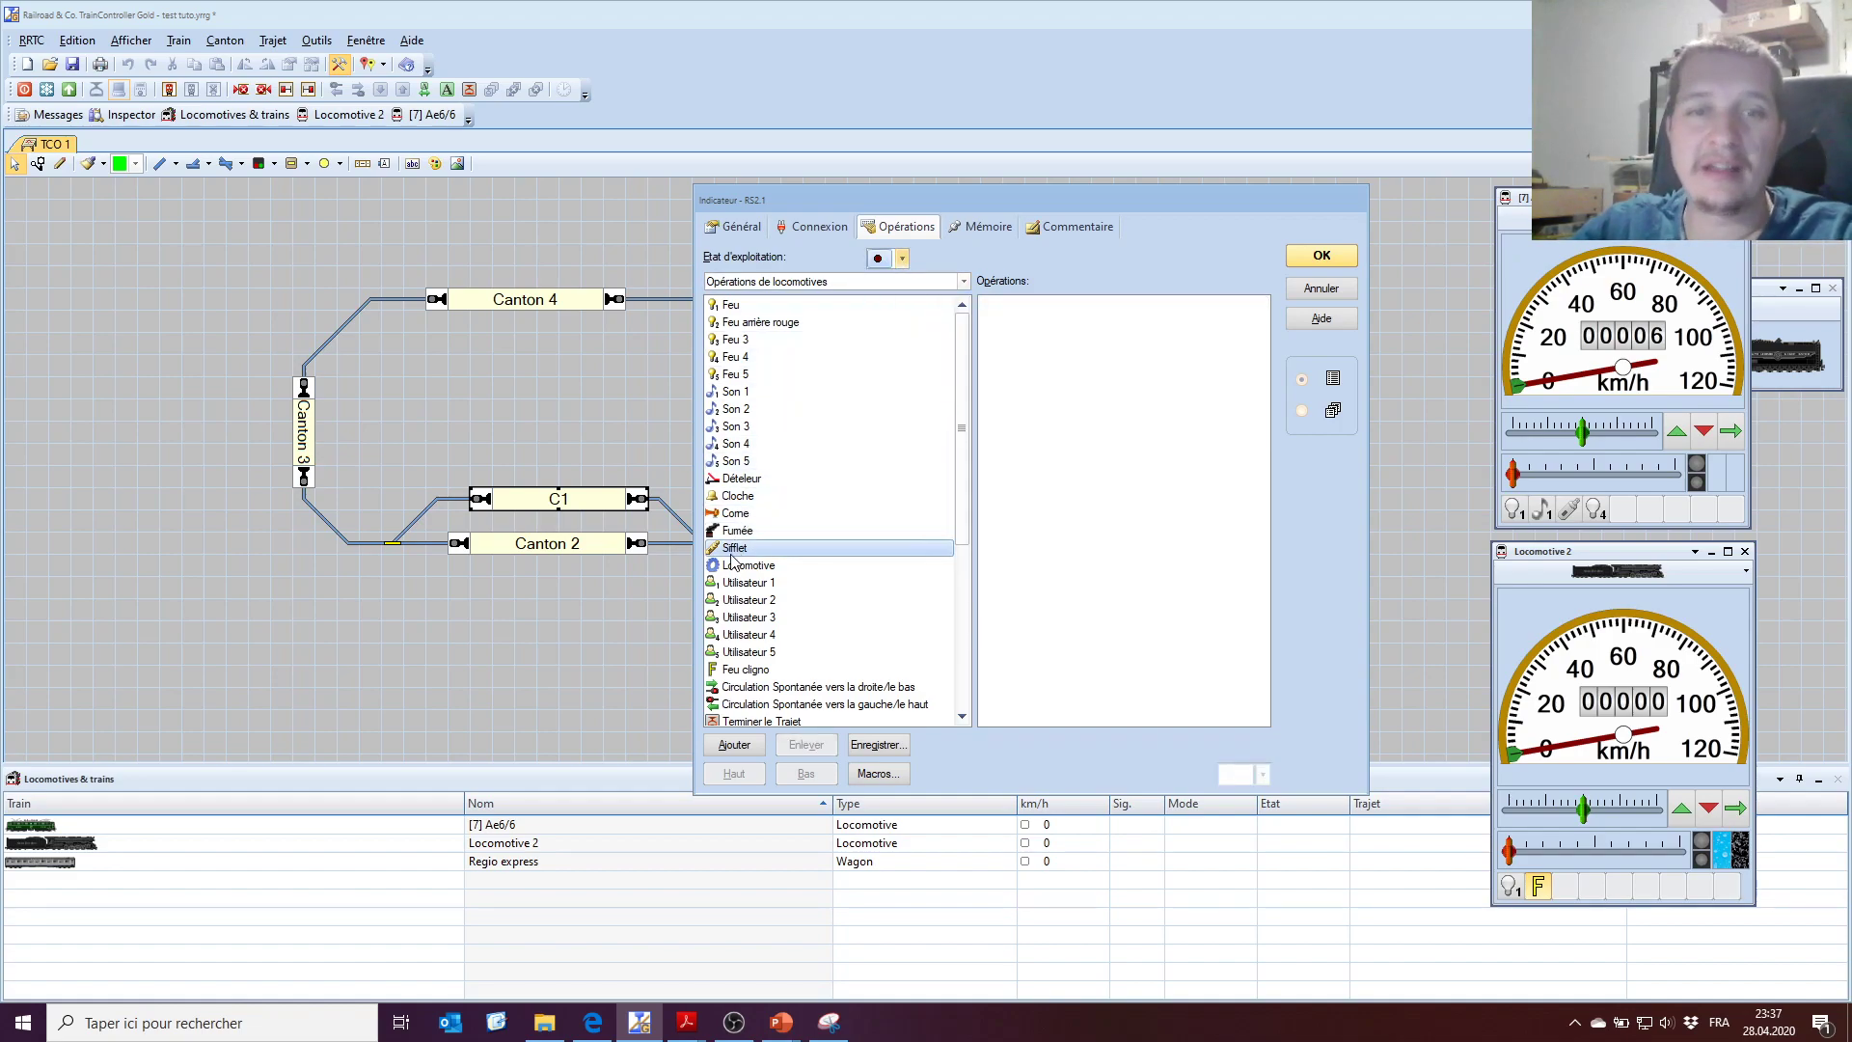
pyautogui.doubleClick(733, 548)
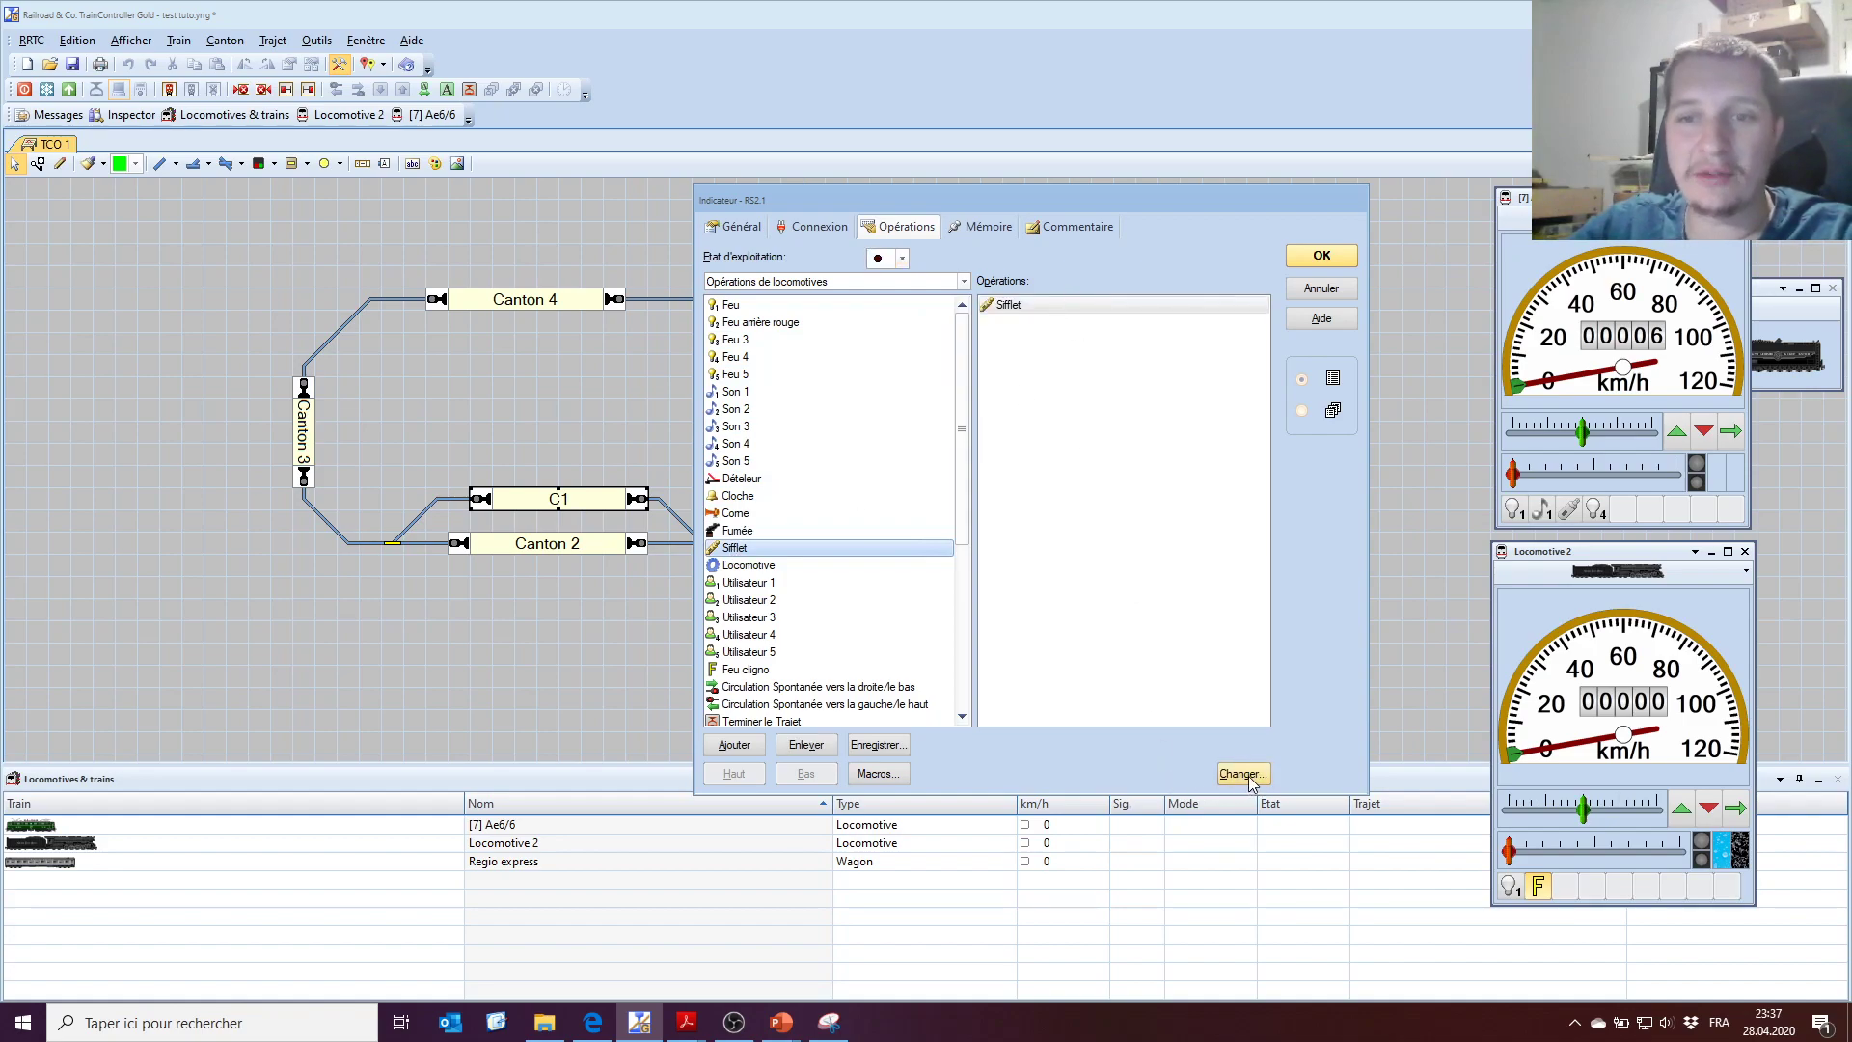
pyautogui.click(1246, 776)
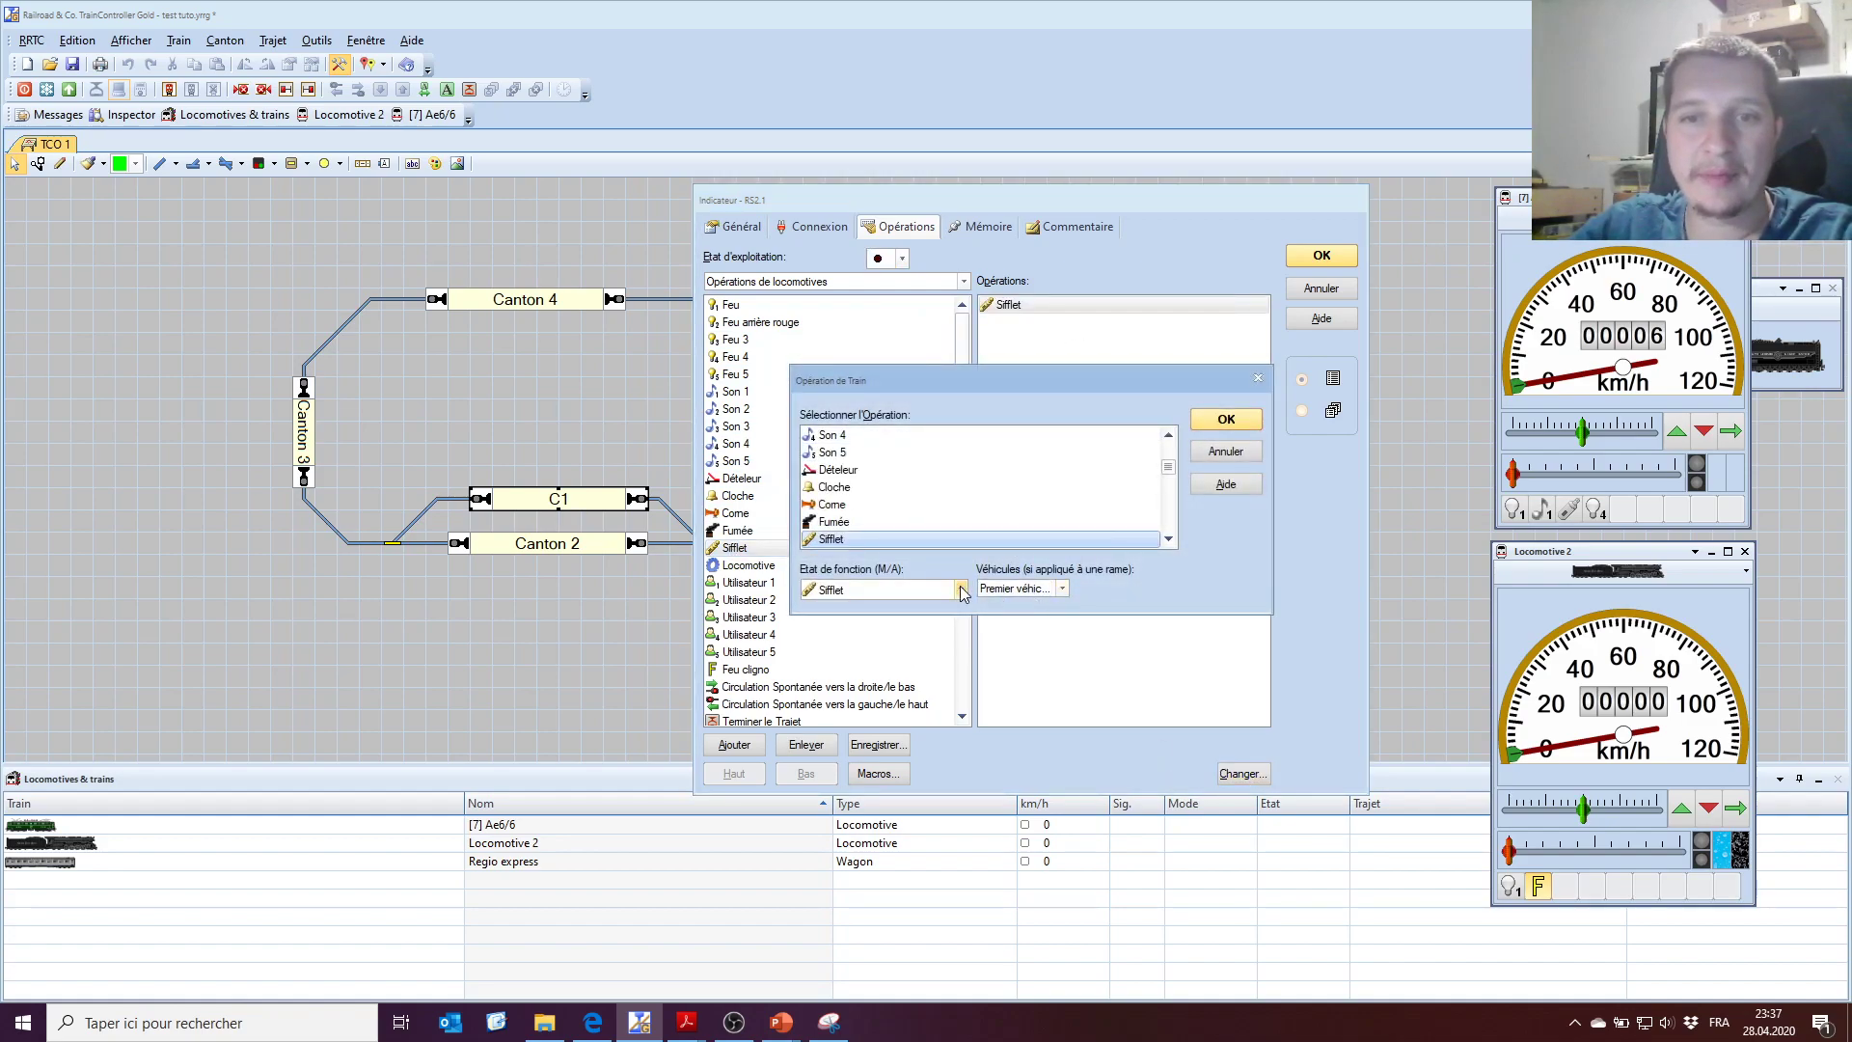
pyautogui.click(961, 589)
pyautogui.click(903, 621)
pyautogui.click(1221, 426)
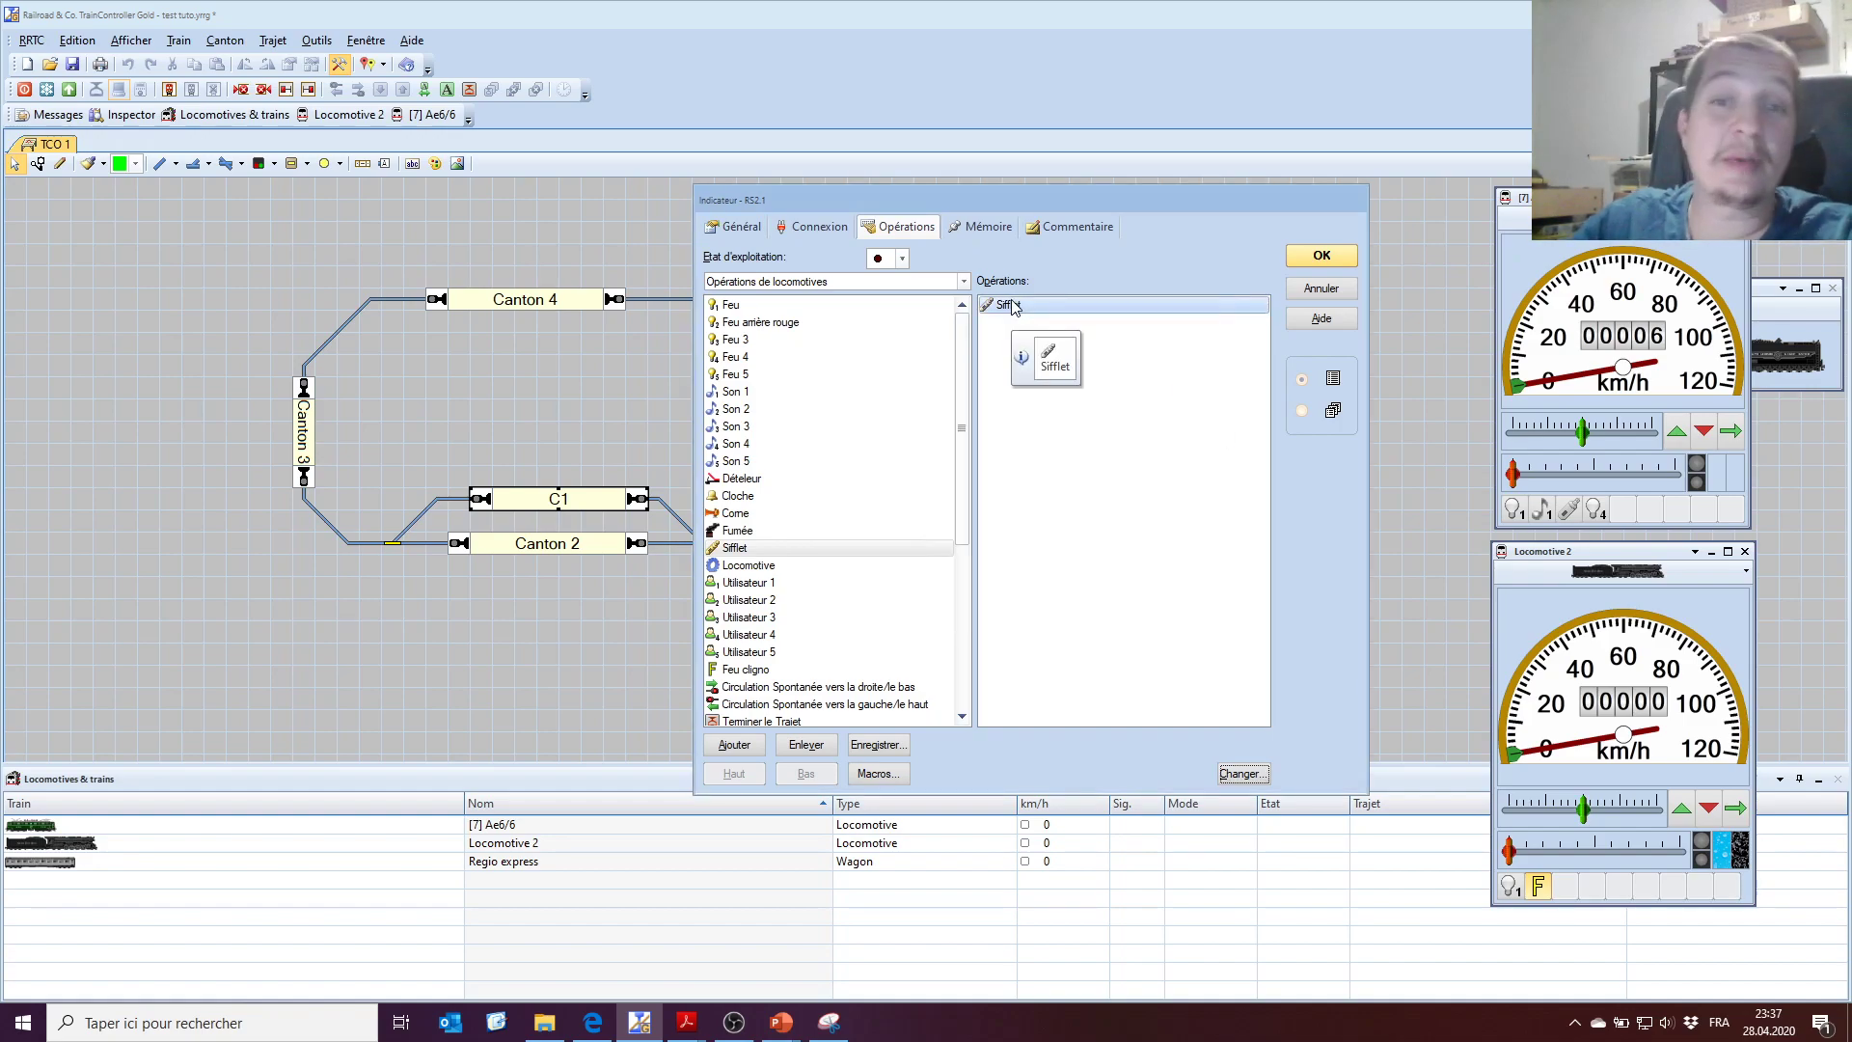
# Set the reset mode of indicator RS2.1 to a timer starting after deactivation with a 2-second period, and accept the indicator's settings.
pyautogui.click(960, 231)
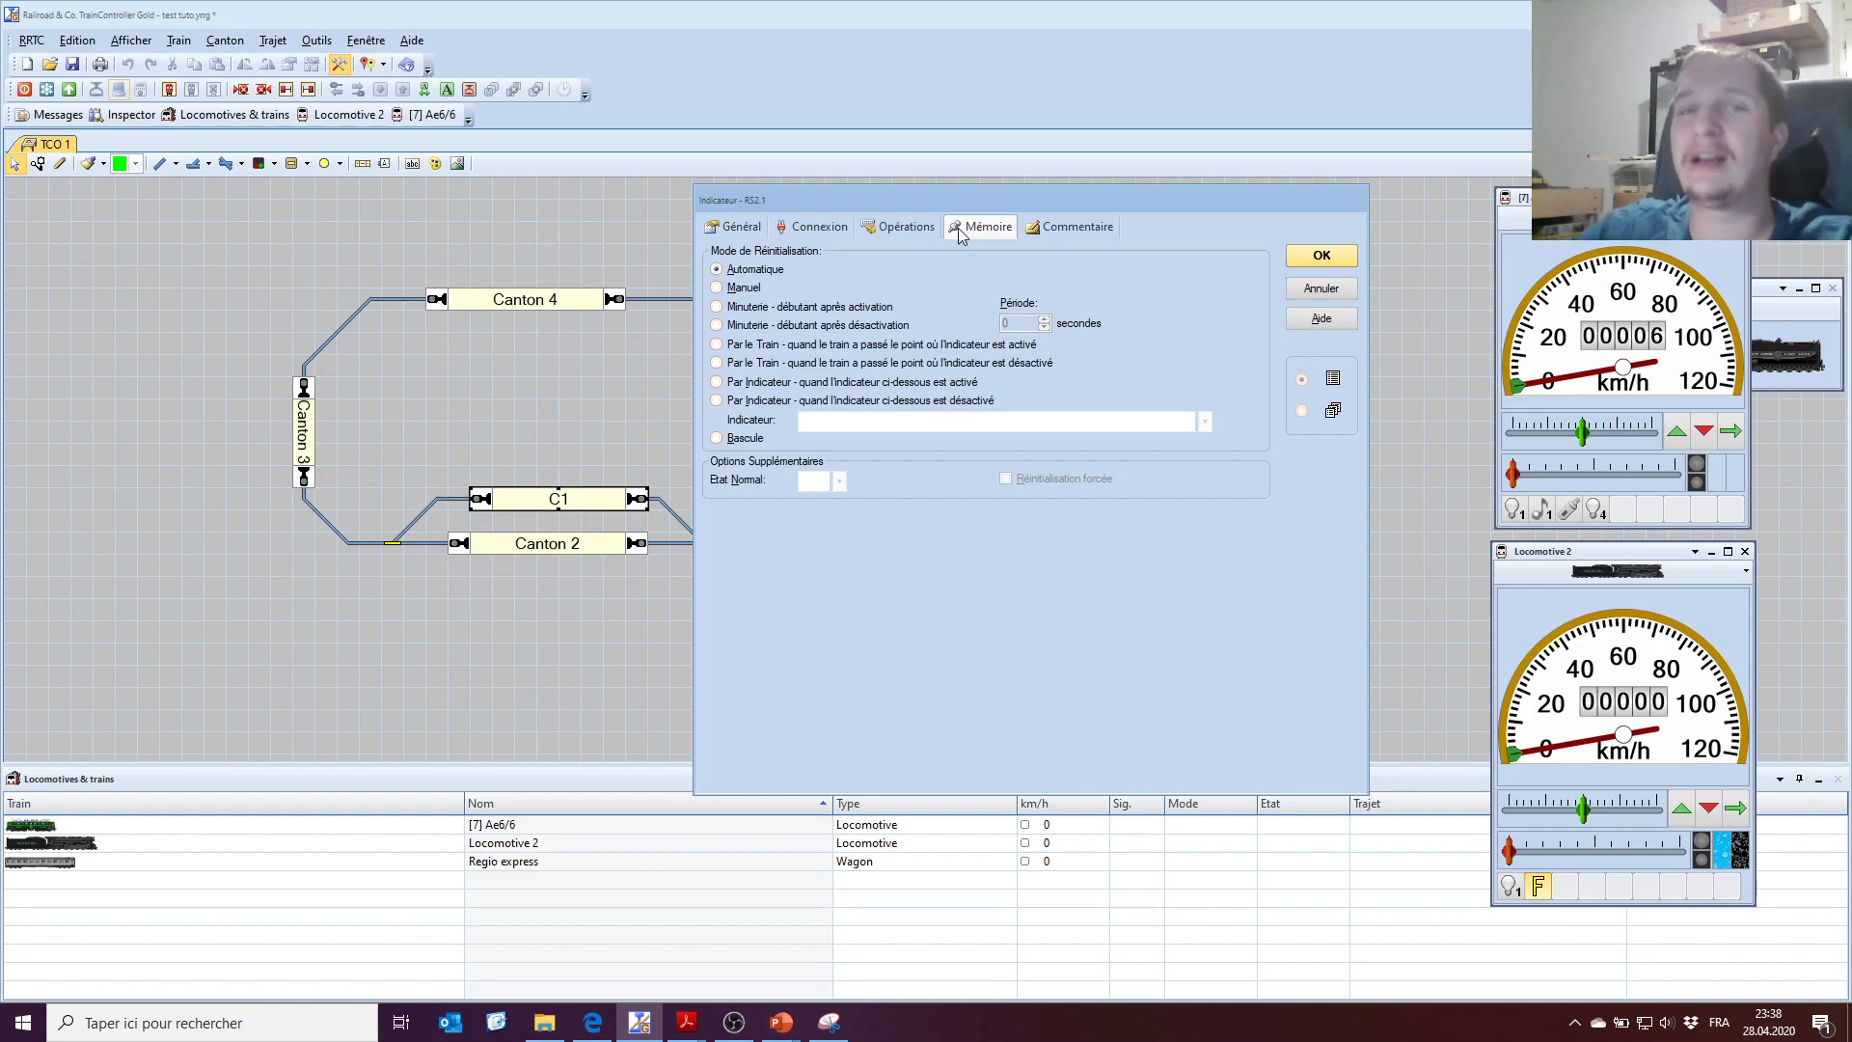
pyautogui.click(716, 326)
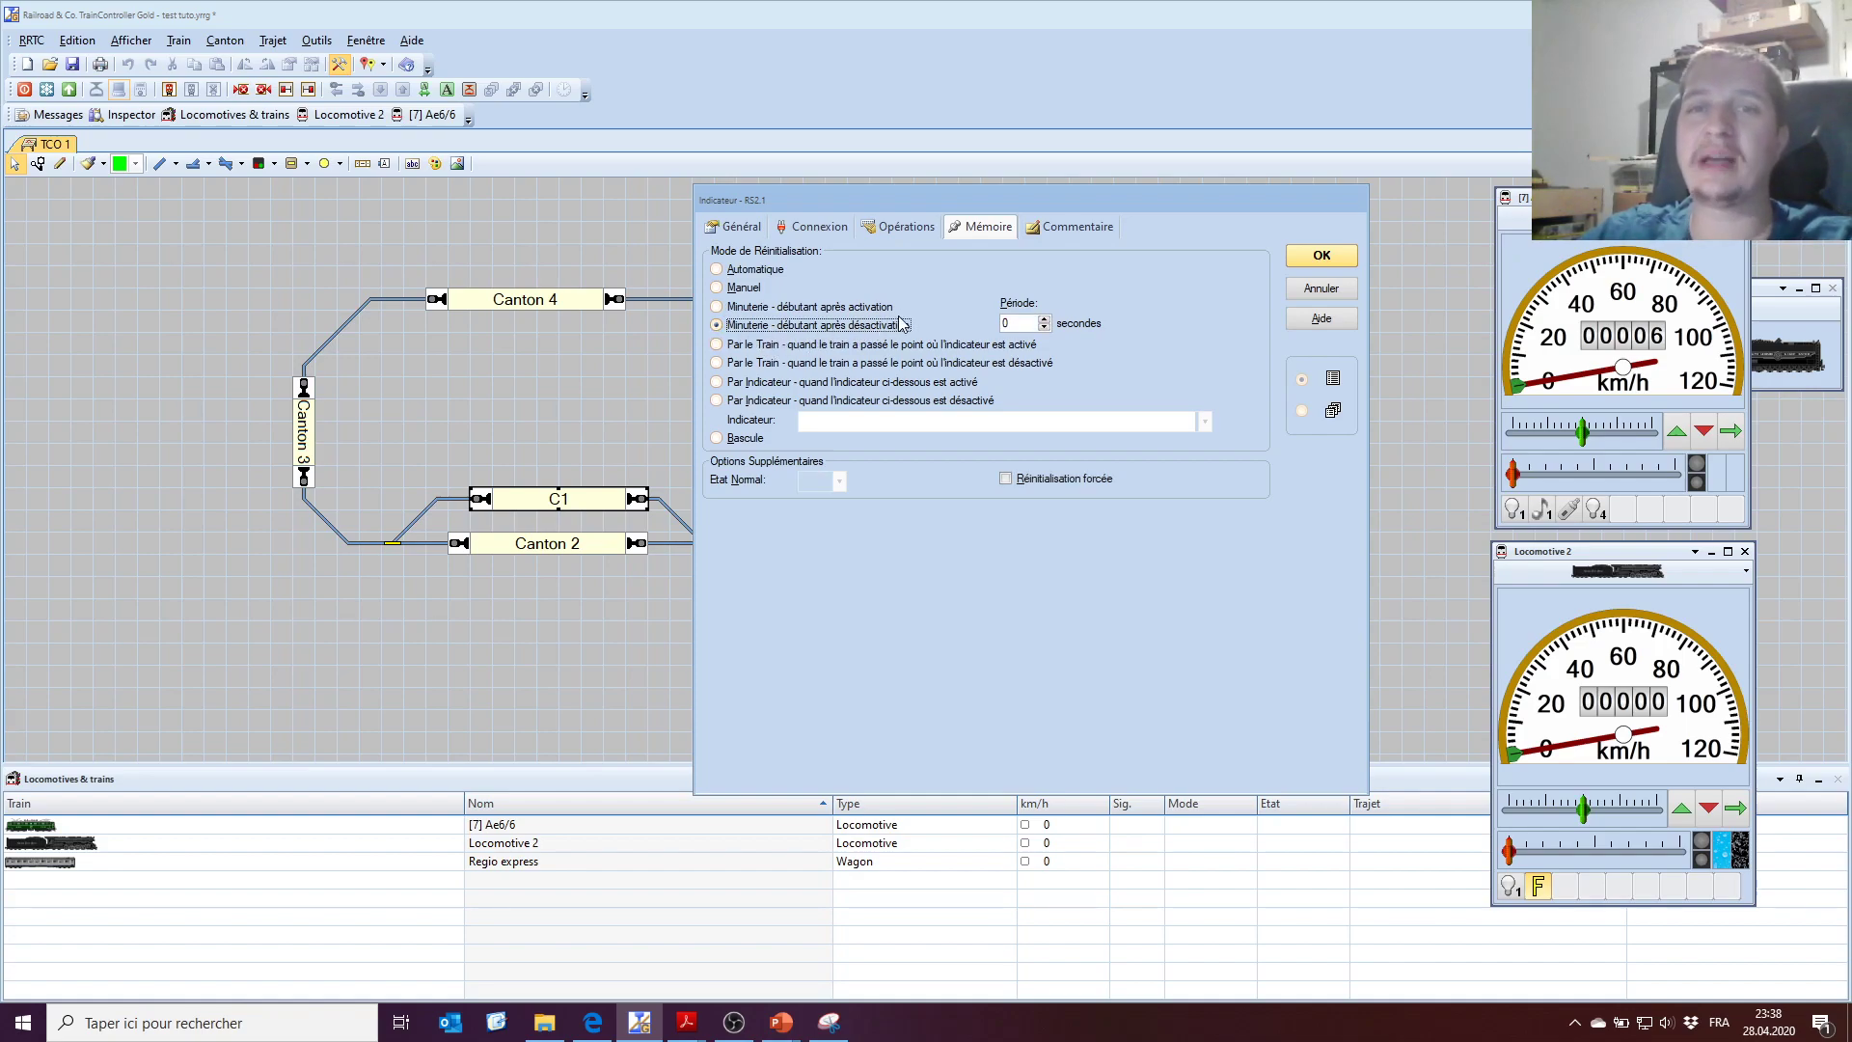
pyautogui.click(1026, 323)
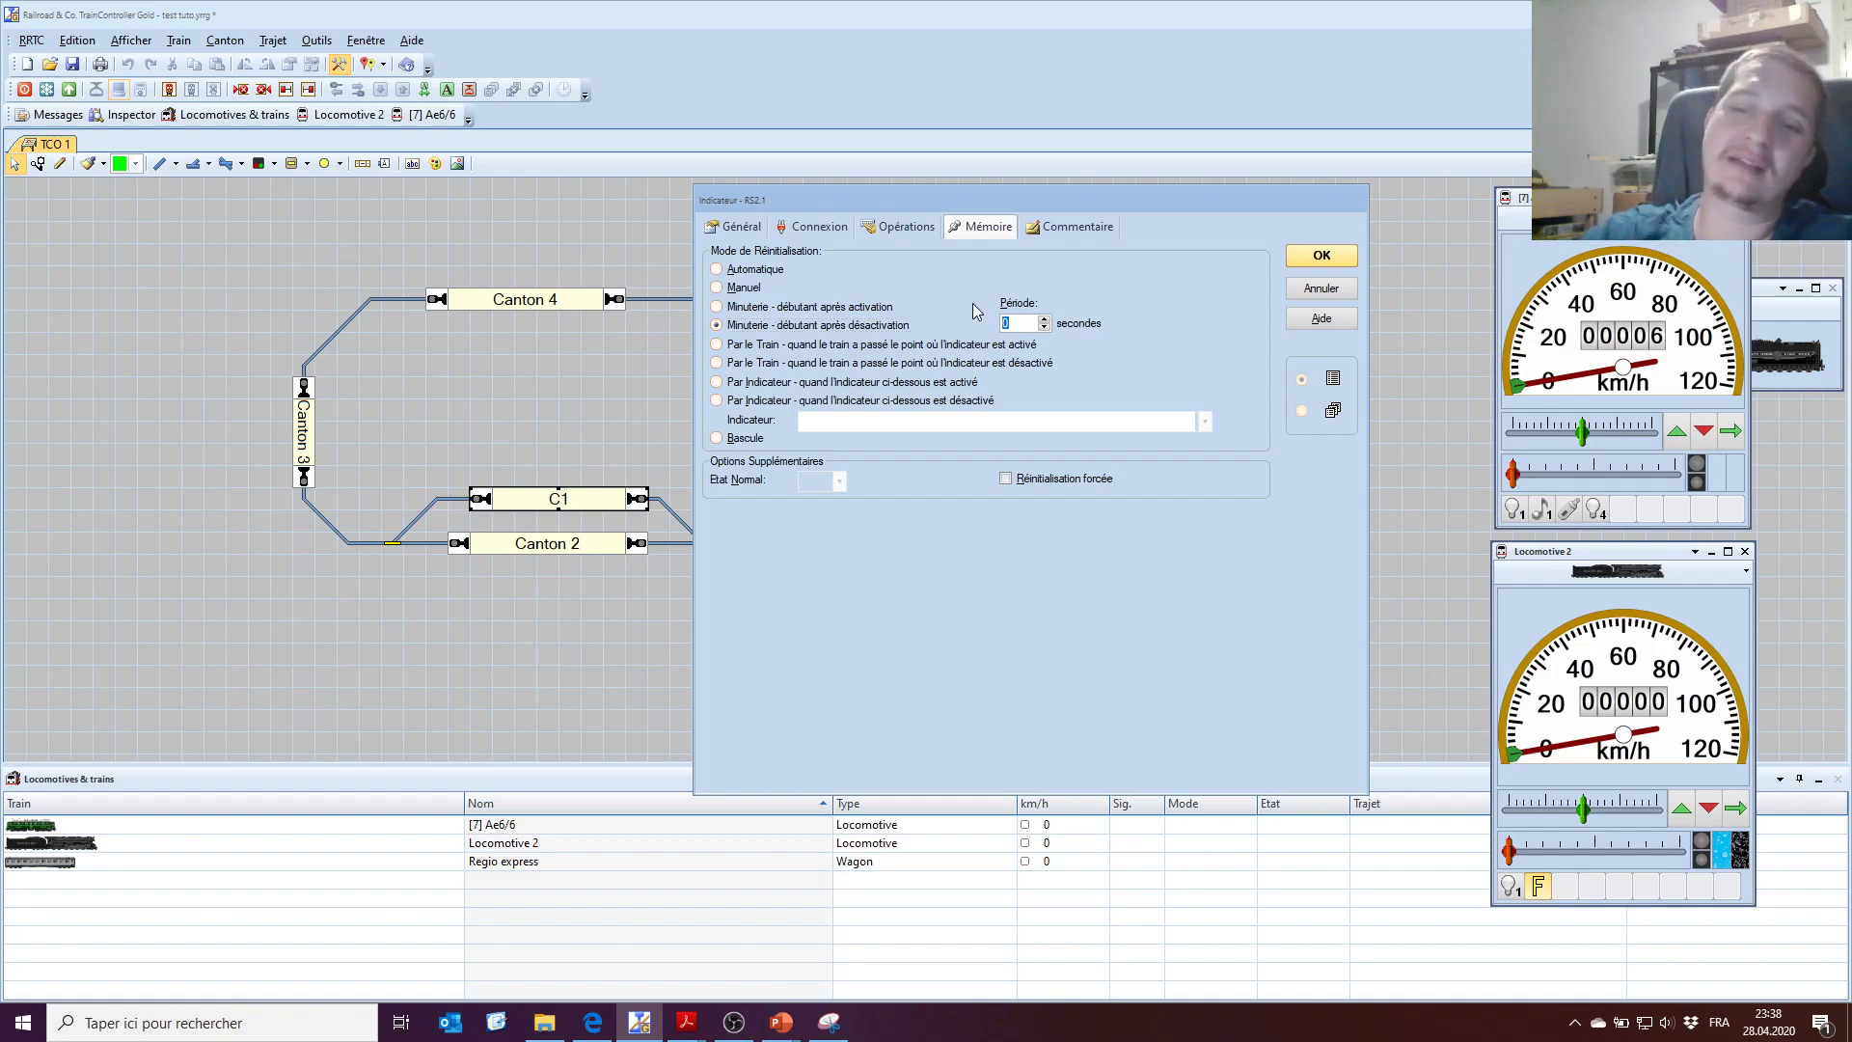
pyautogui.write('2')
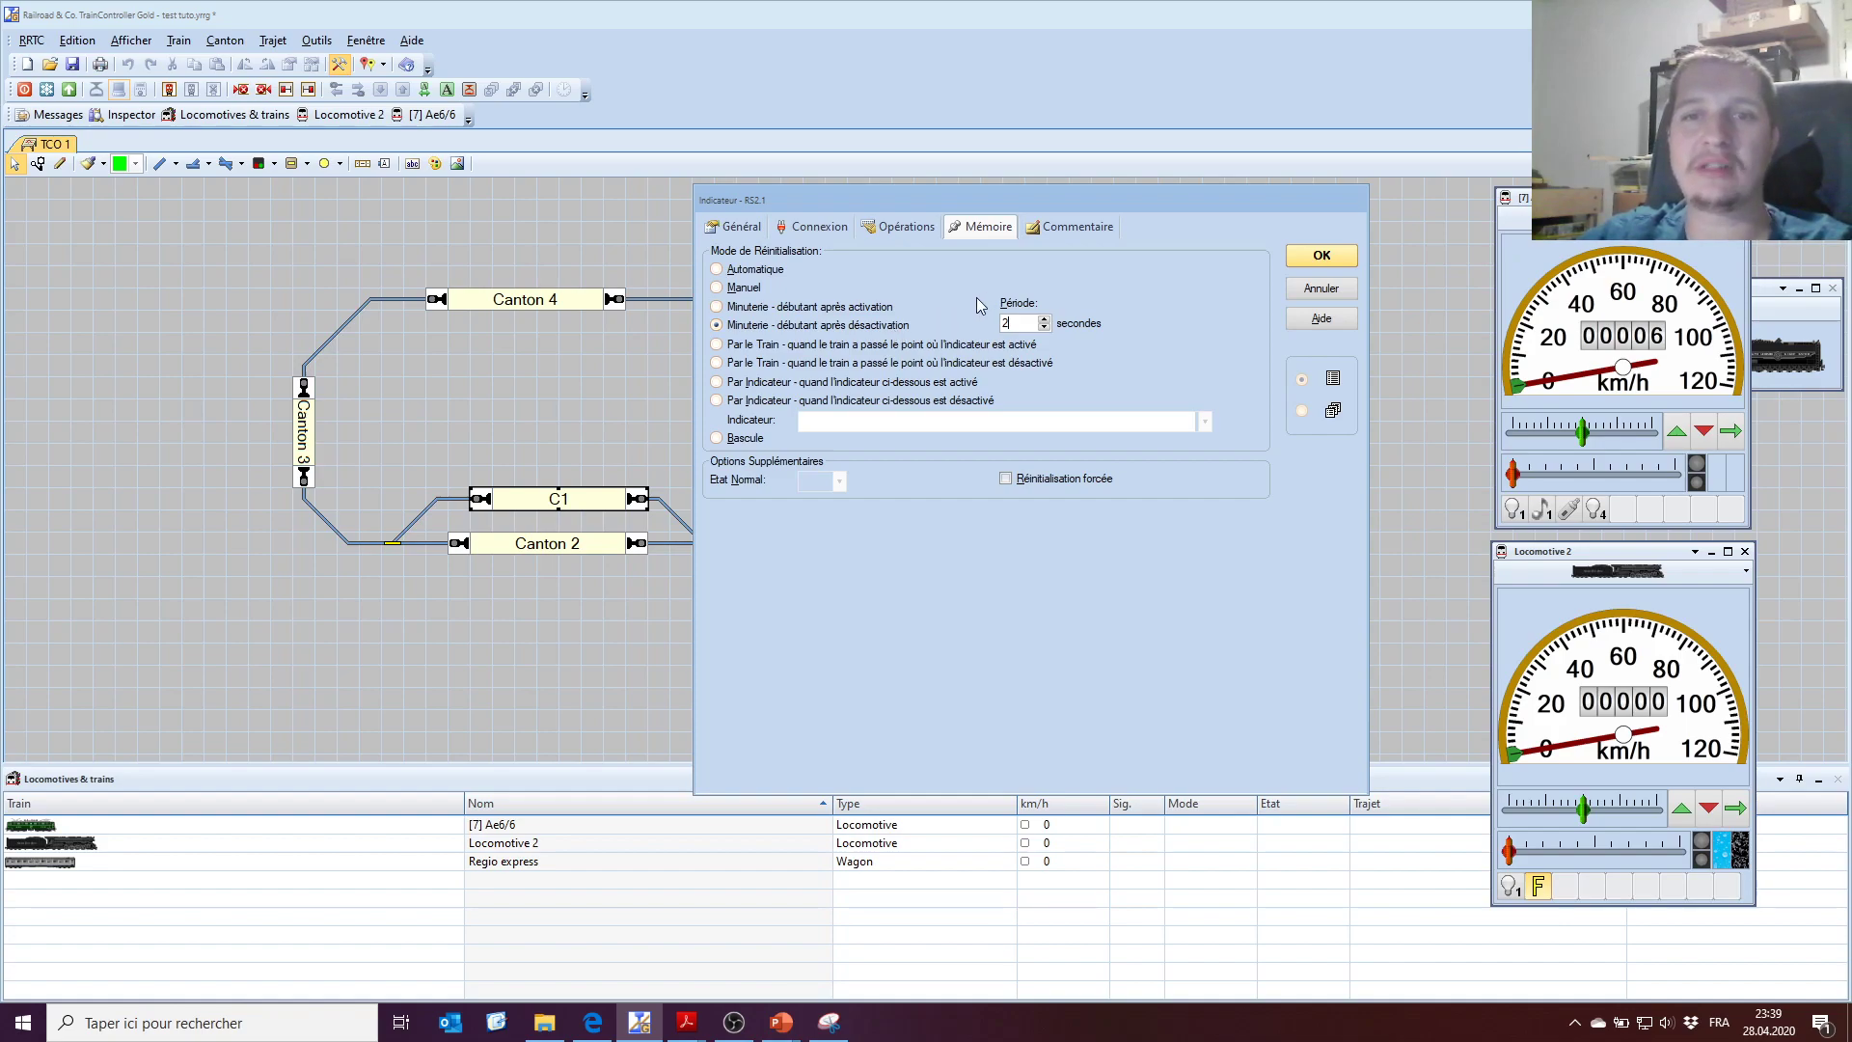
pyautogui.click(1079, 226)
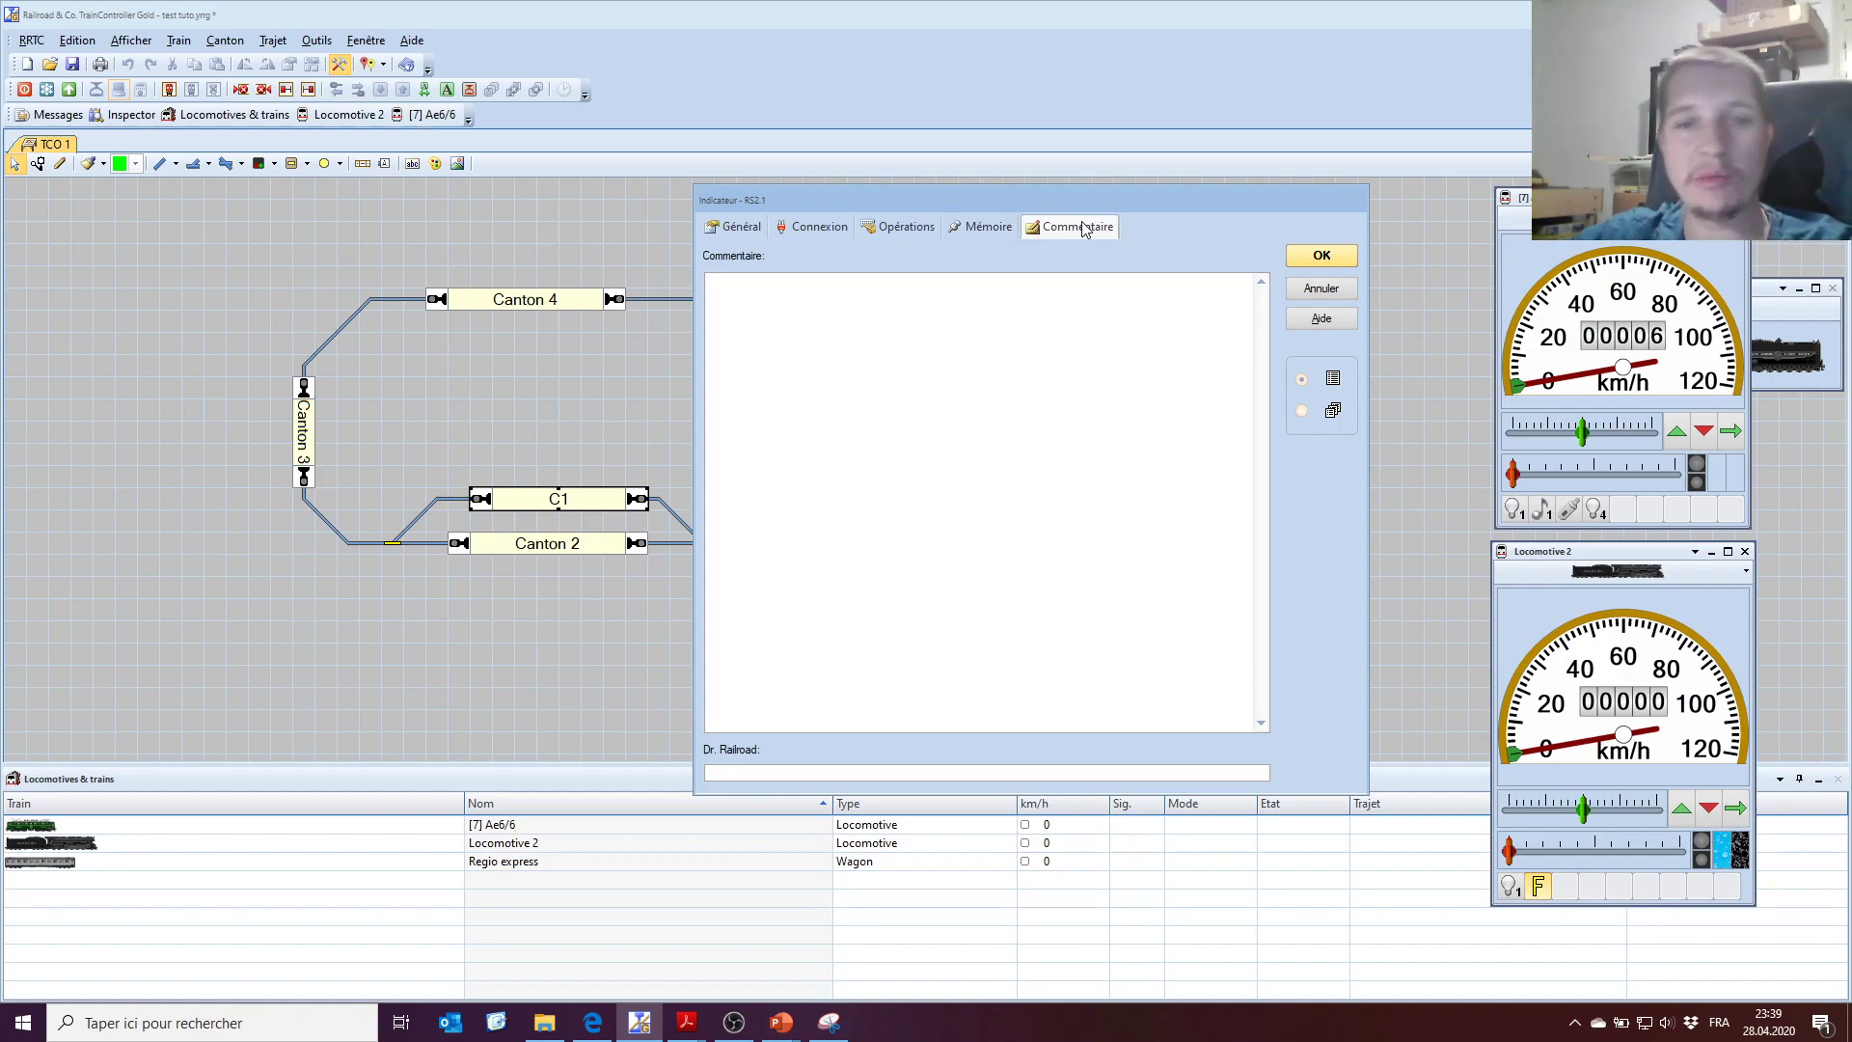
pyautogui.click(1301, 257)
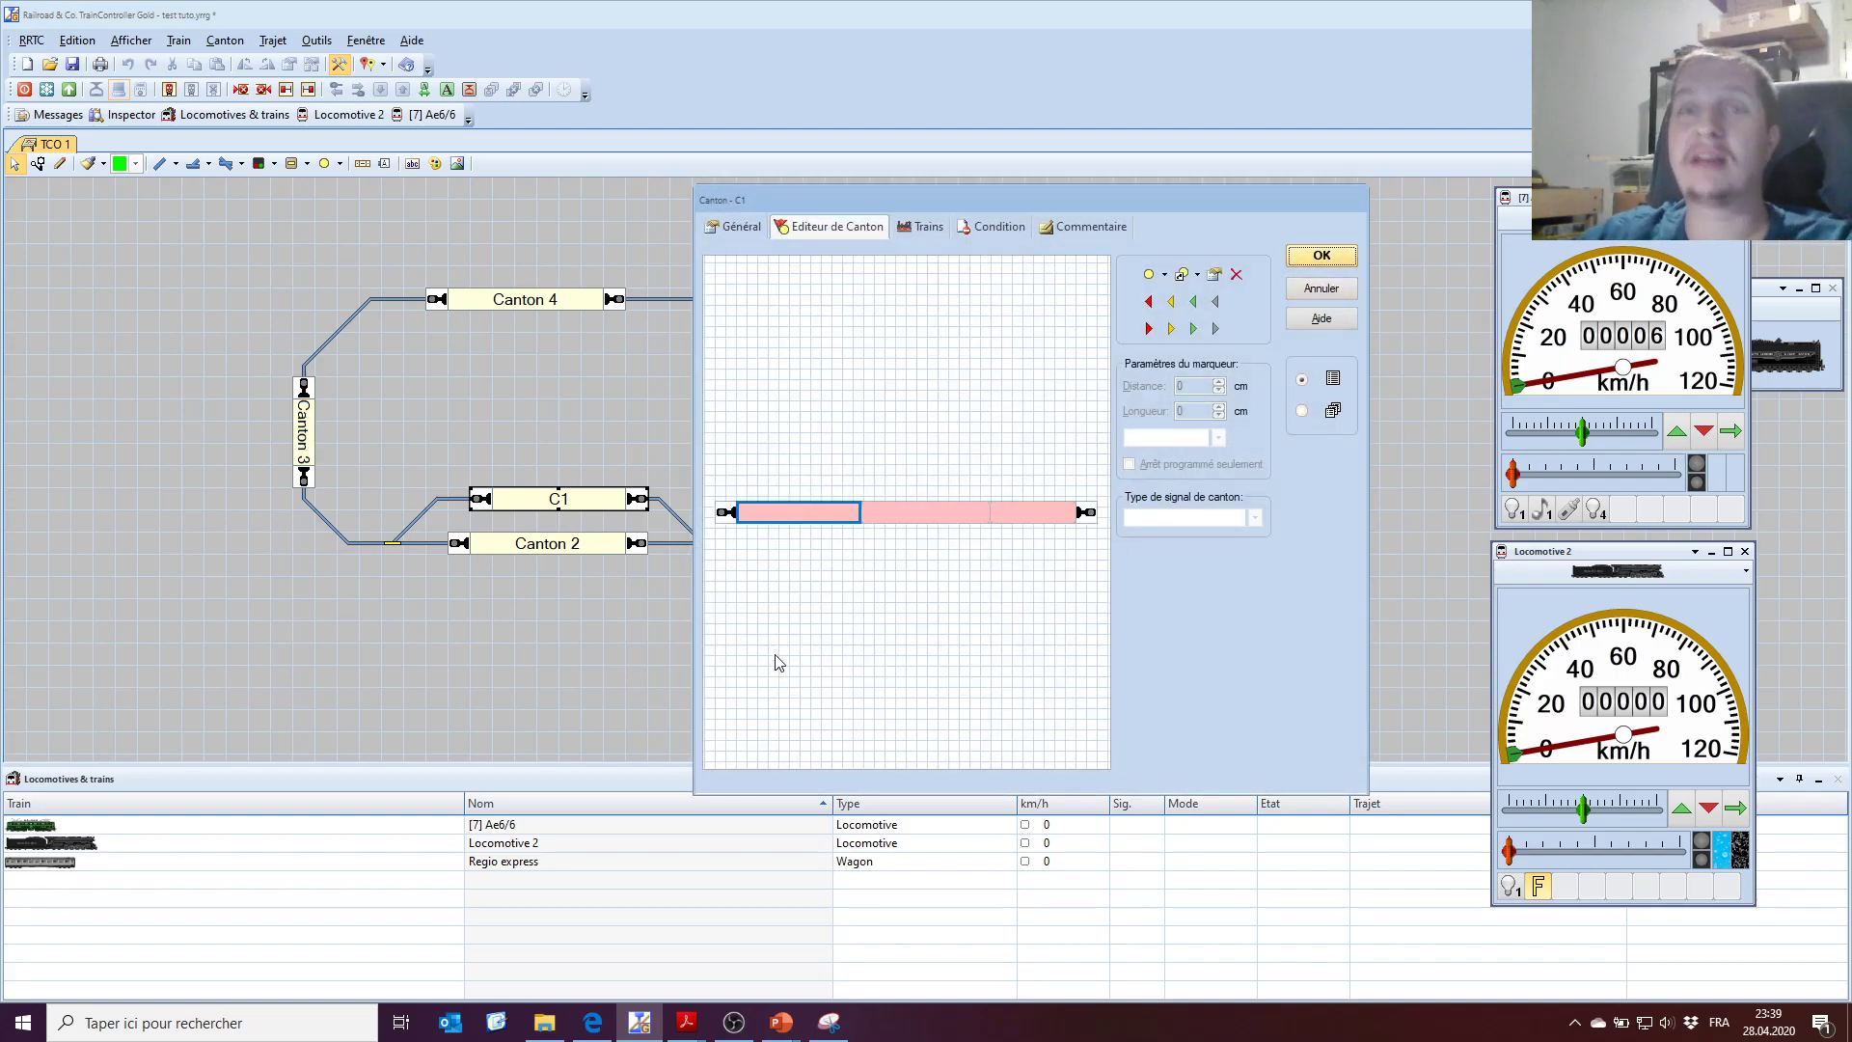
# Open the middle contact indicator of block C1 and name it RS2.2.
pyautogui.moveTo(788, 512)
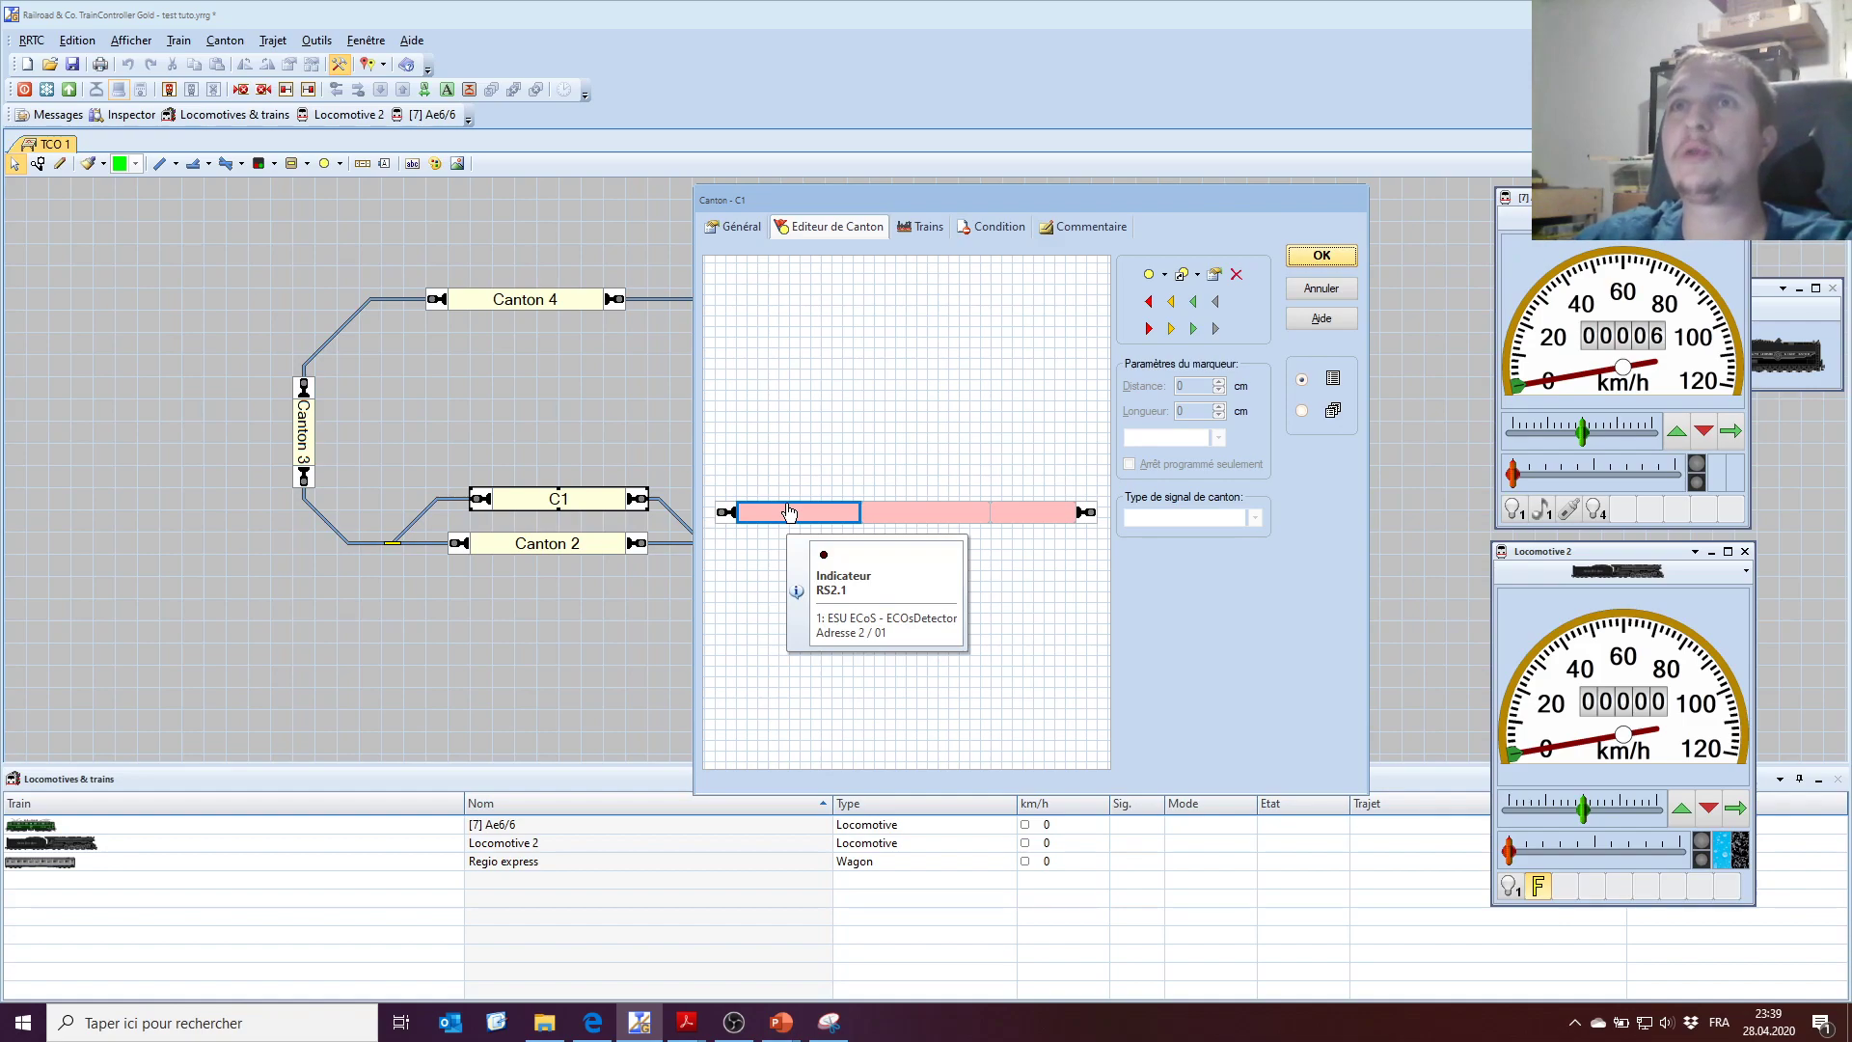
pyautogui.doubleClick(921, 514)
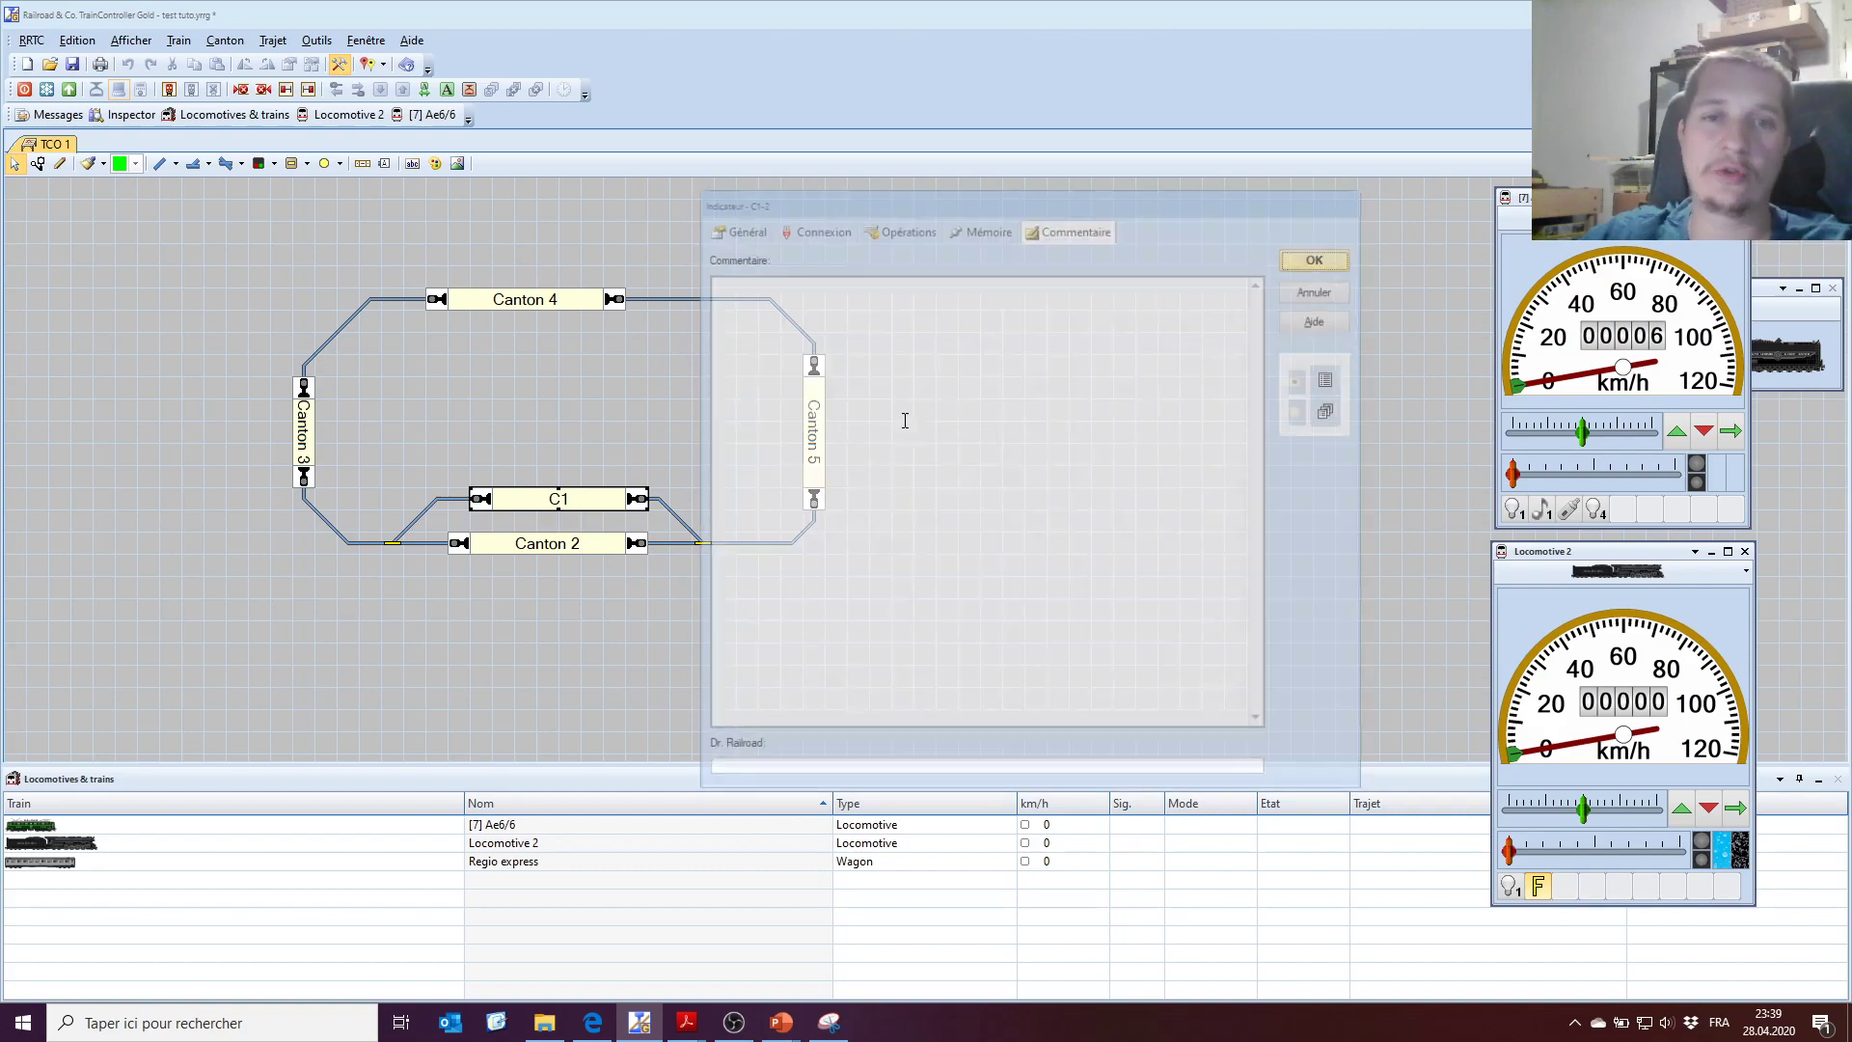
pyautogui.click(739, 227)
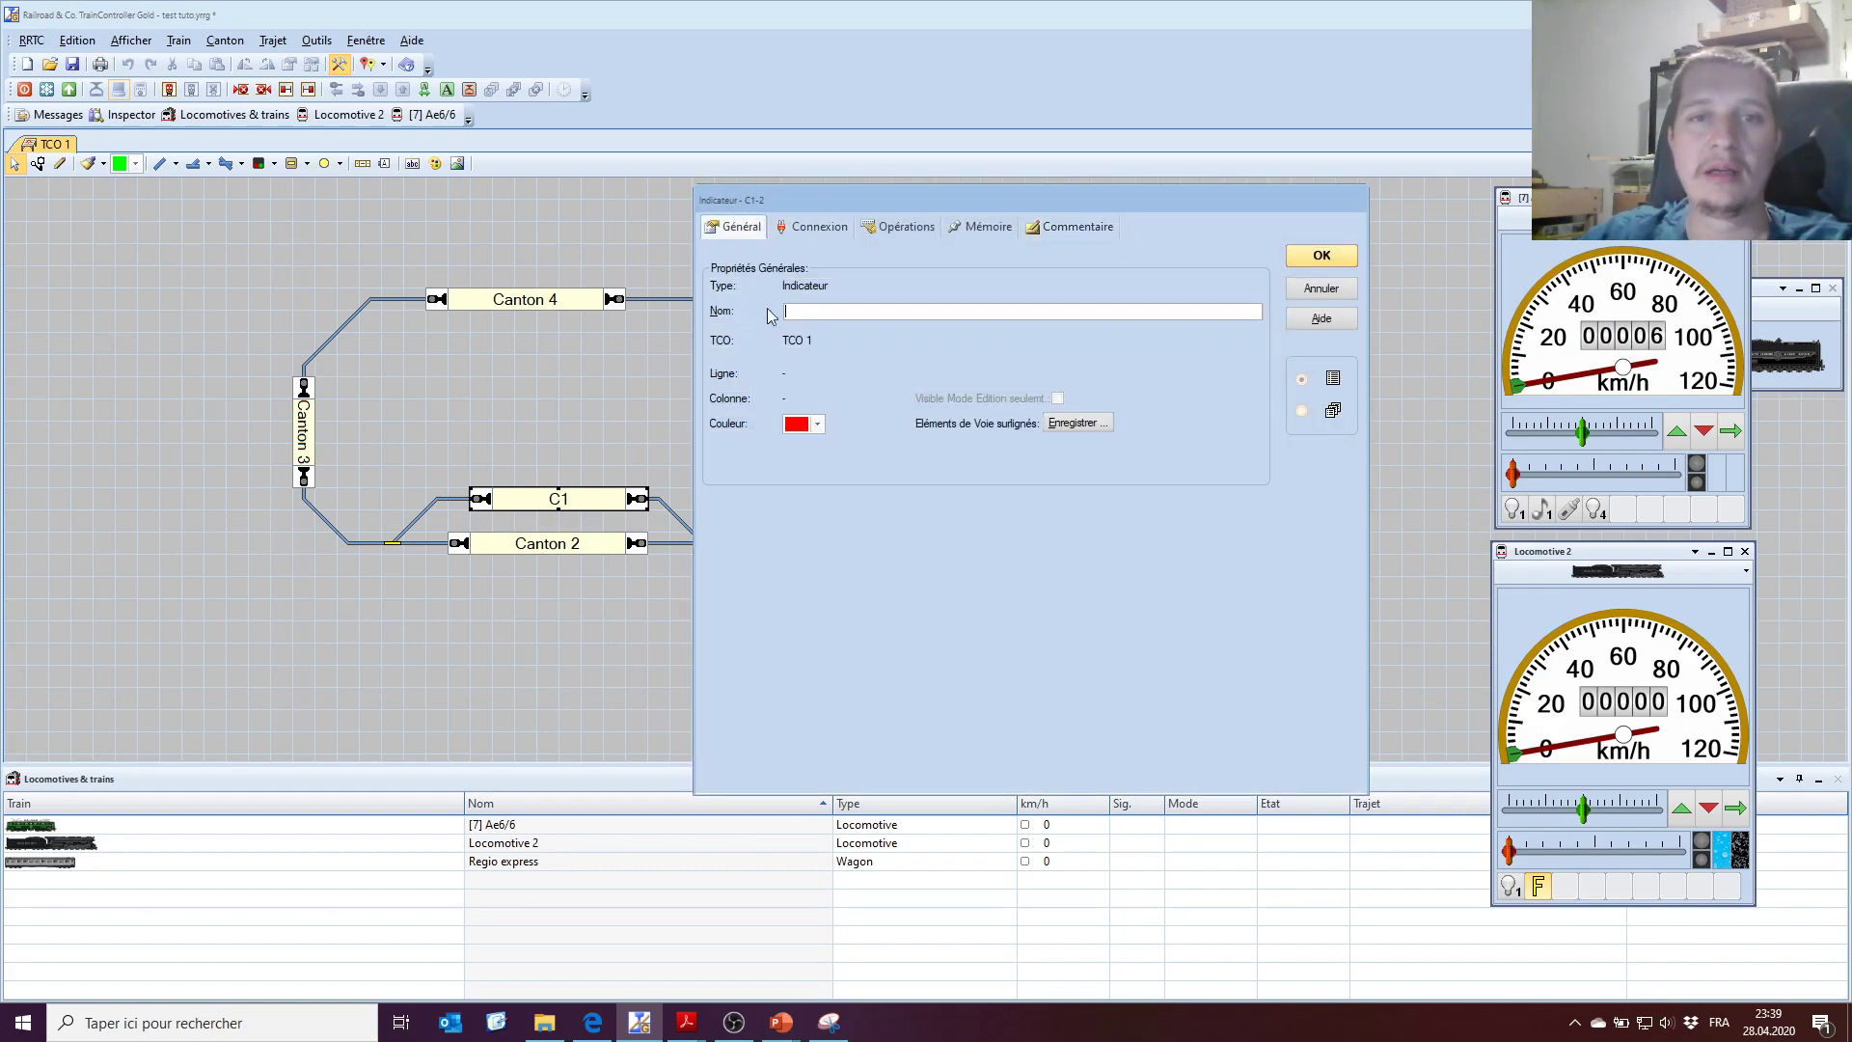
pyautogui.click(830, 314)
pyautogui.write('RS')
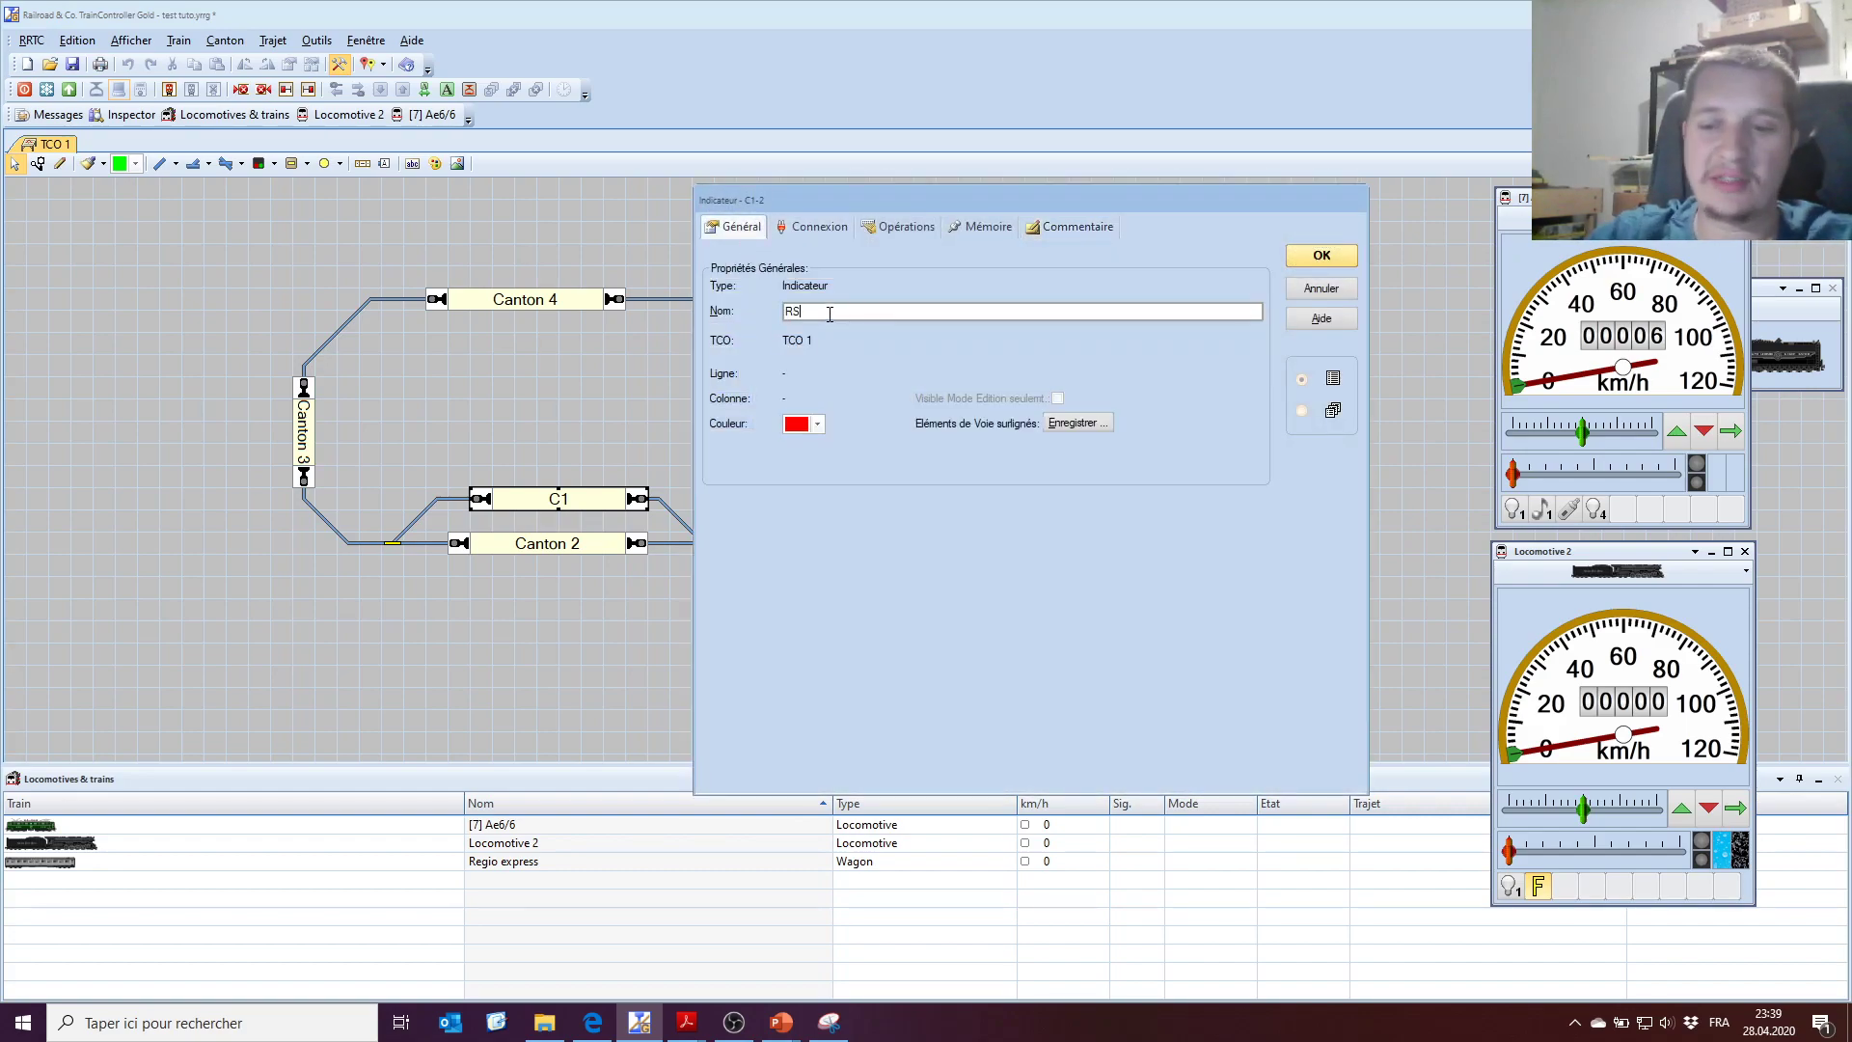
pyautogui.write('2.2')
# Connect indicator RS2.2 to the ESU ECoS - ECOsDetector system at address 2, input 2, and accept its settings.
pyautogui.click(819, 228)
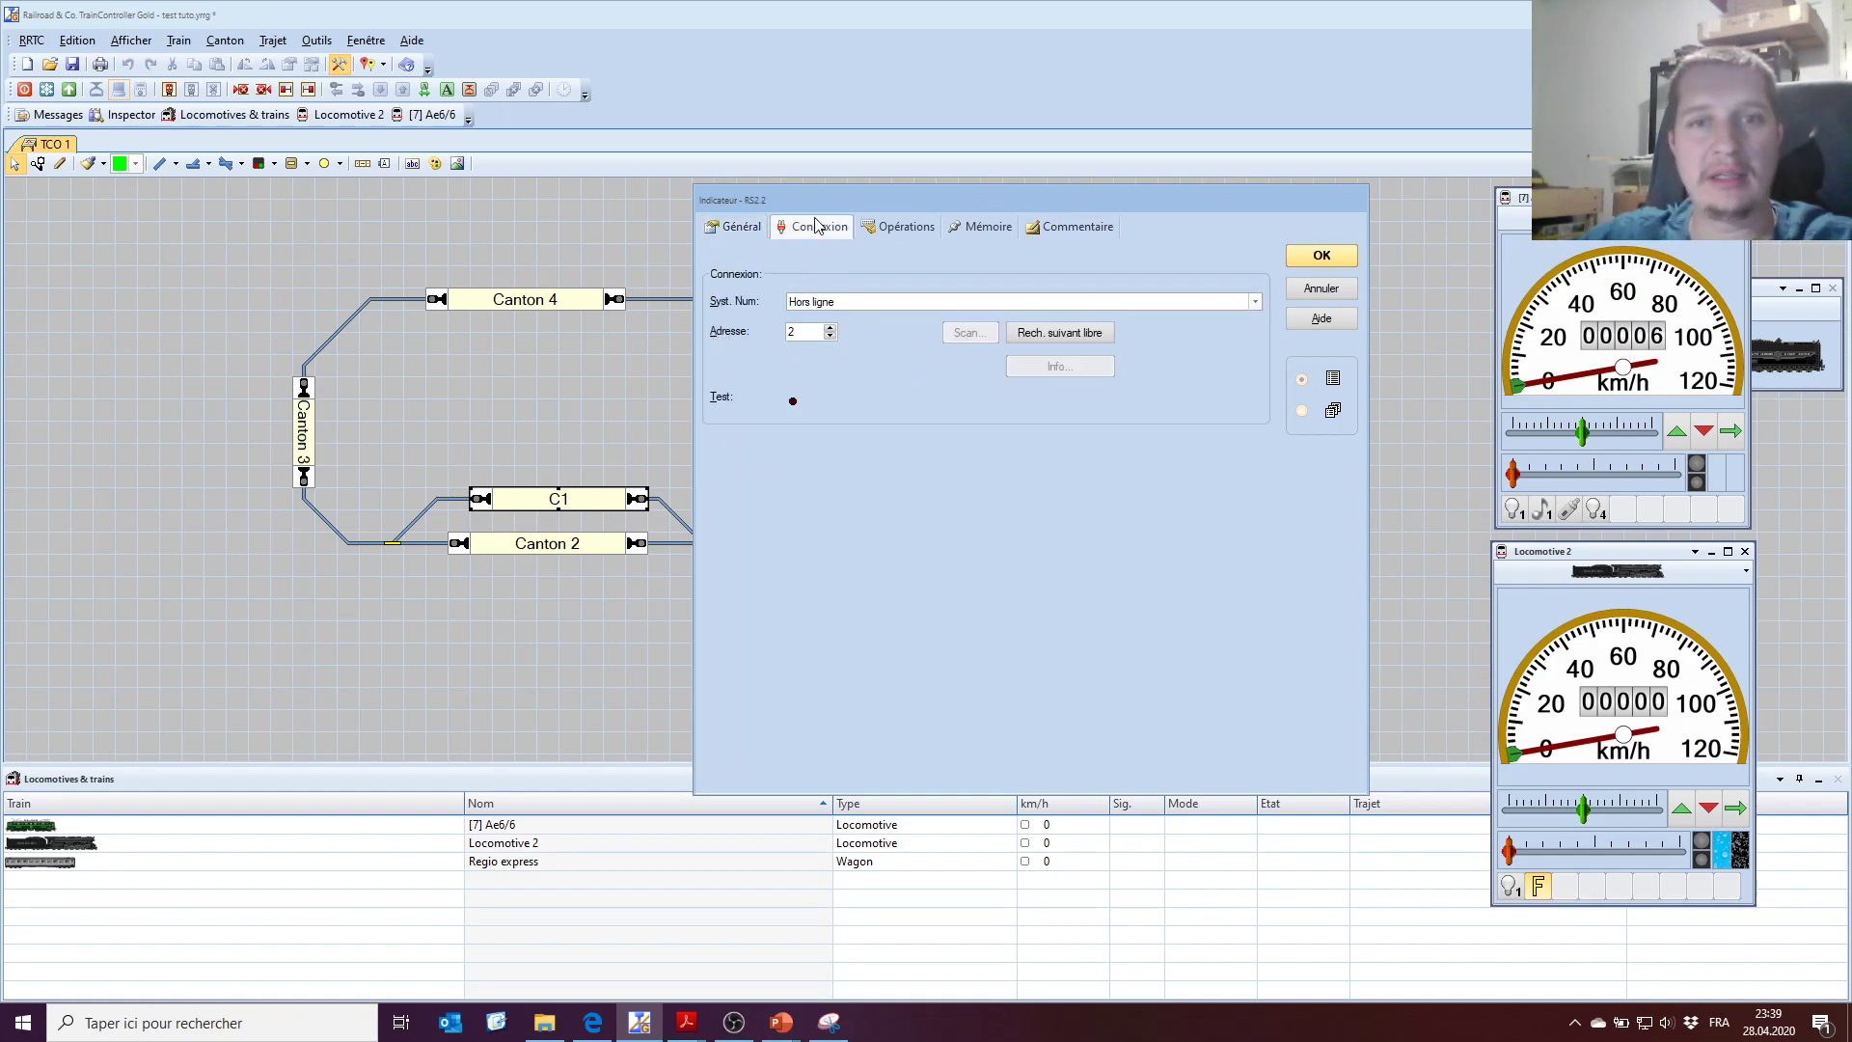
pyautogui.click(894, 305)
pyautogui.click(874, 352)
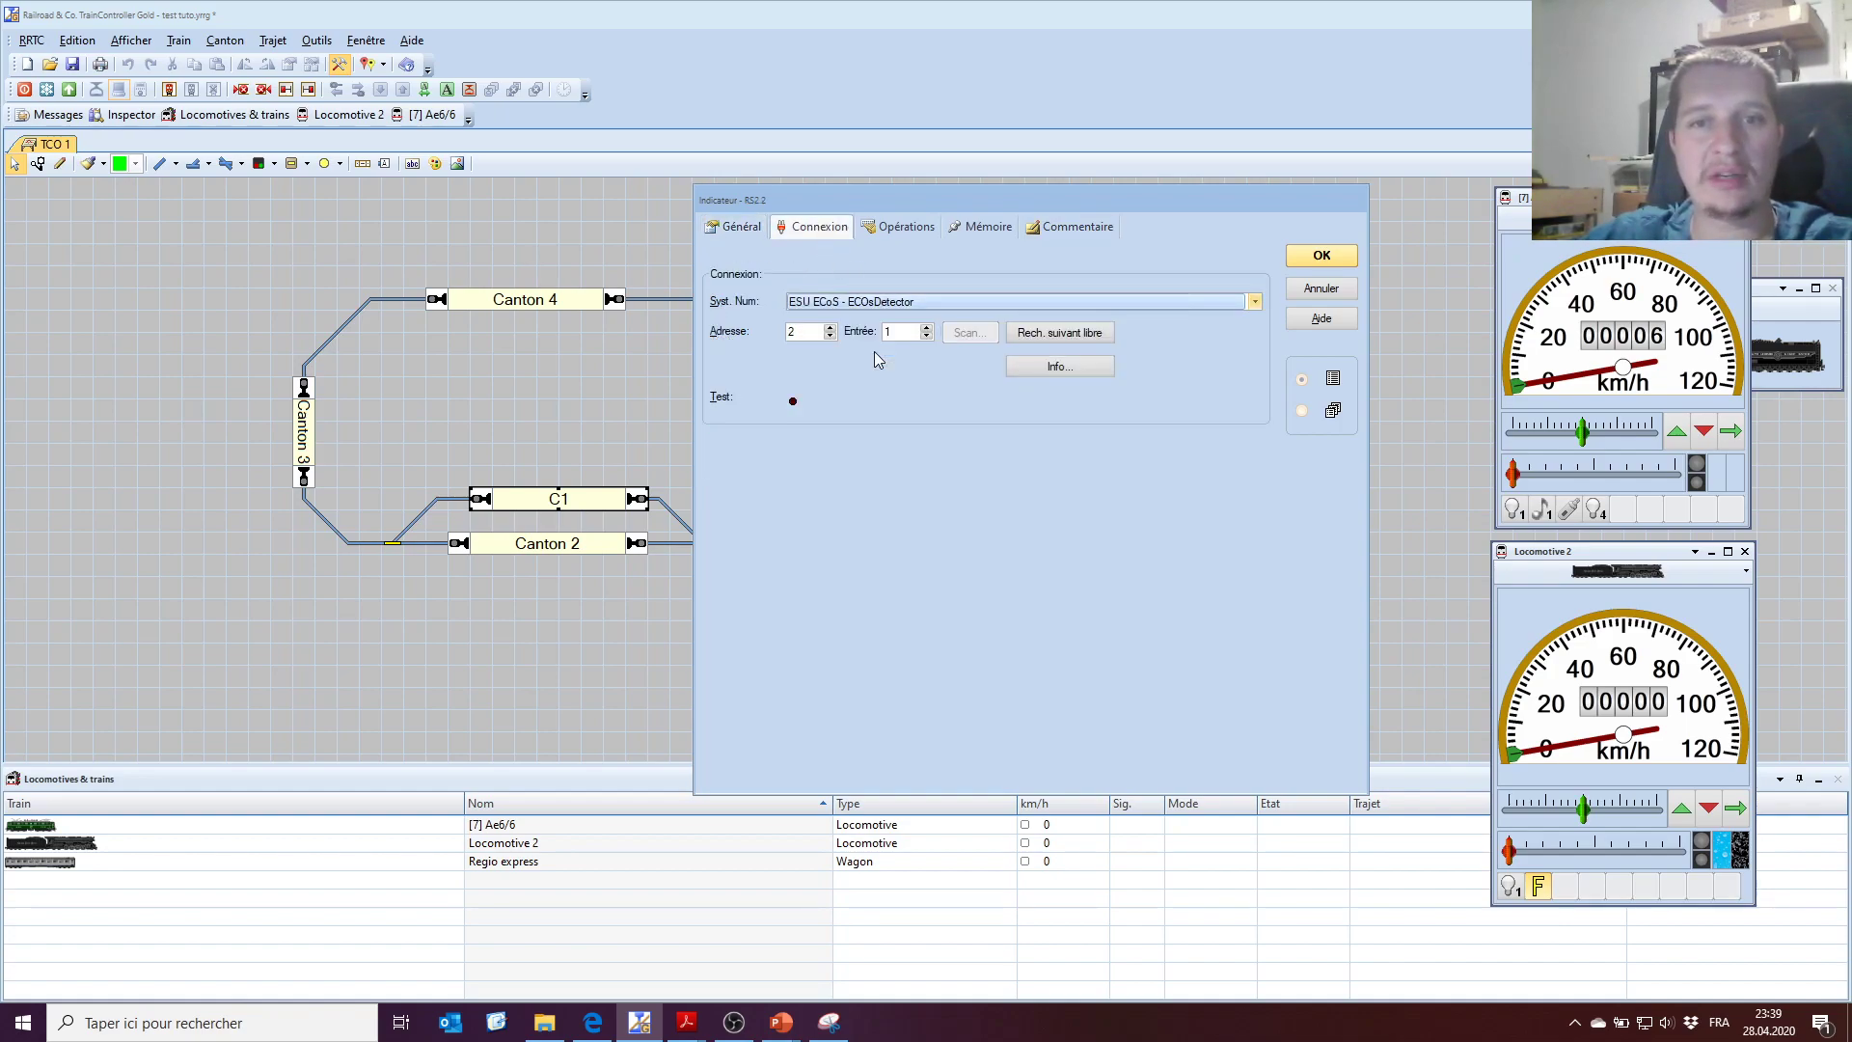
pyautogui.click(926, 327)
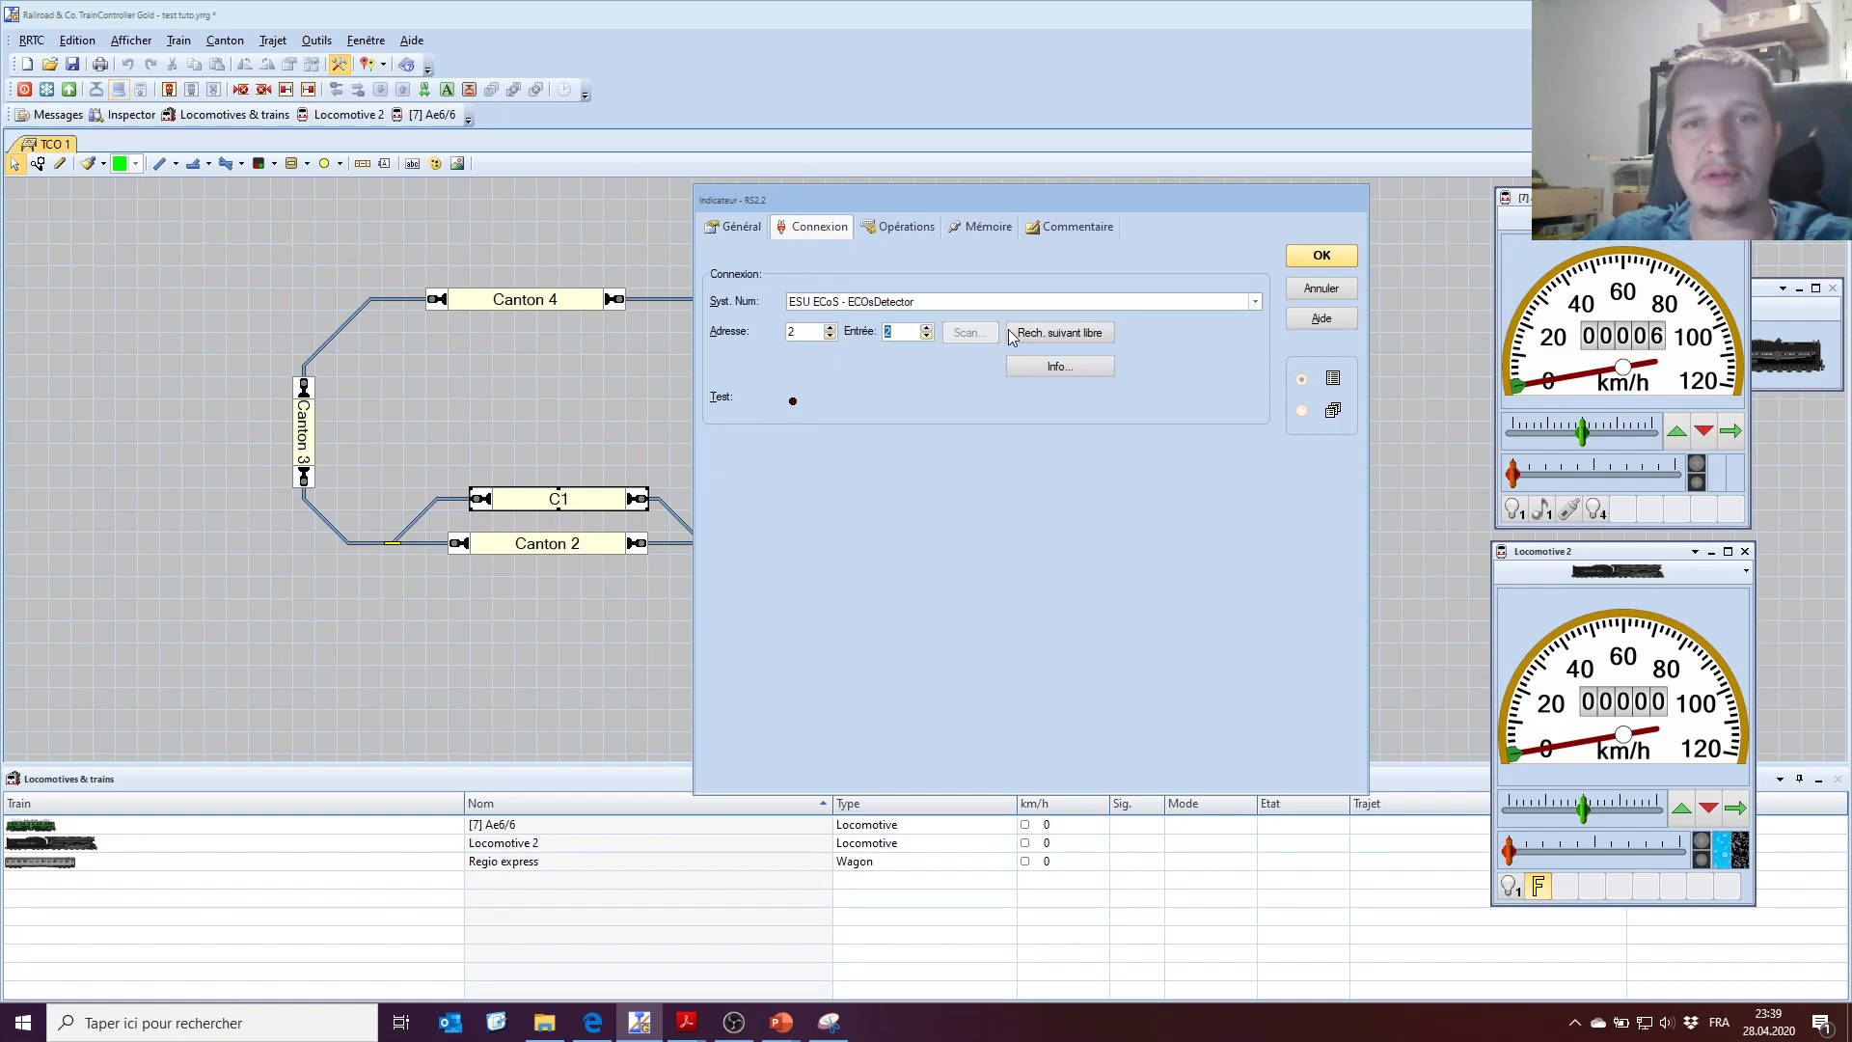
pyautogui.click(1343, 256)
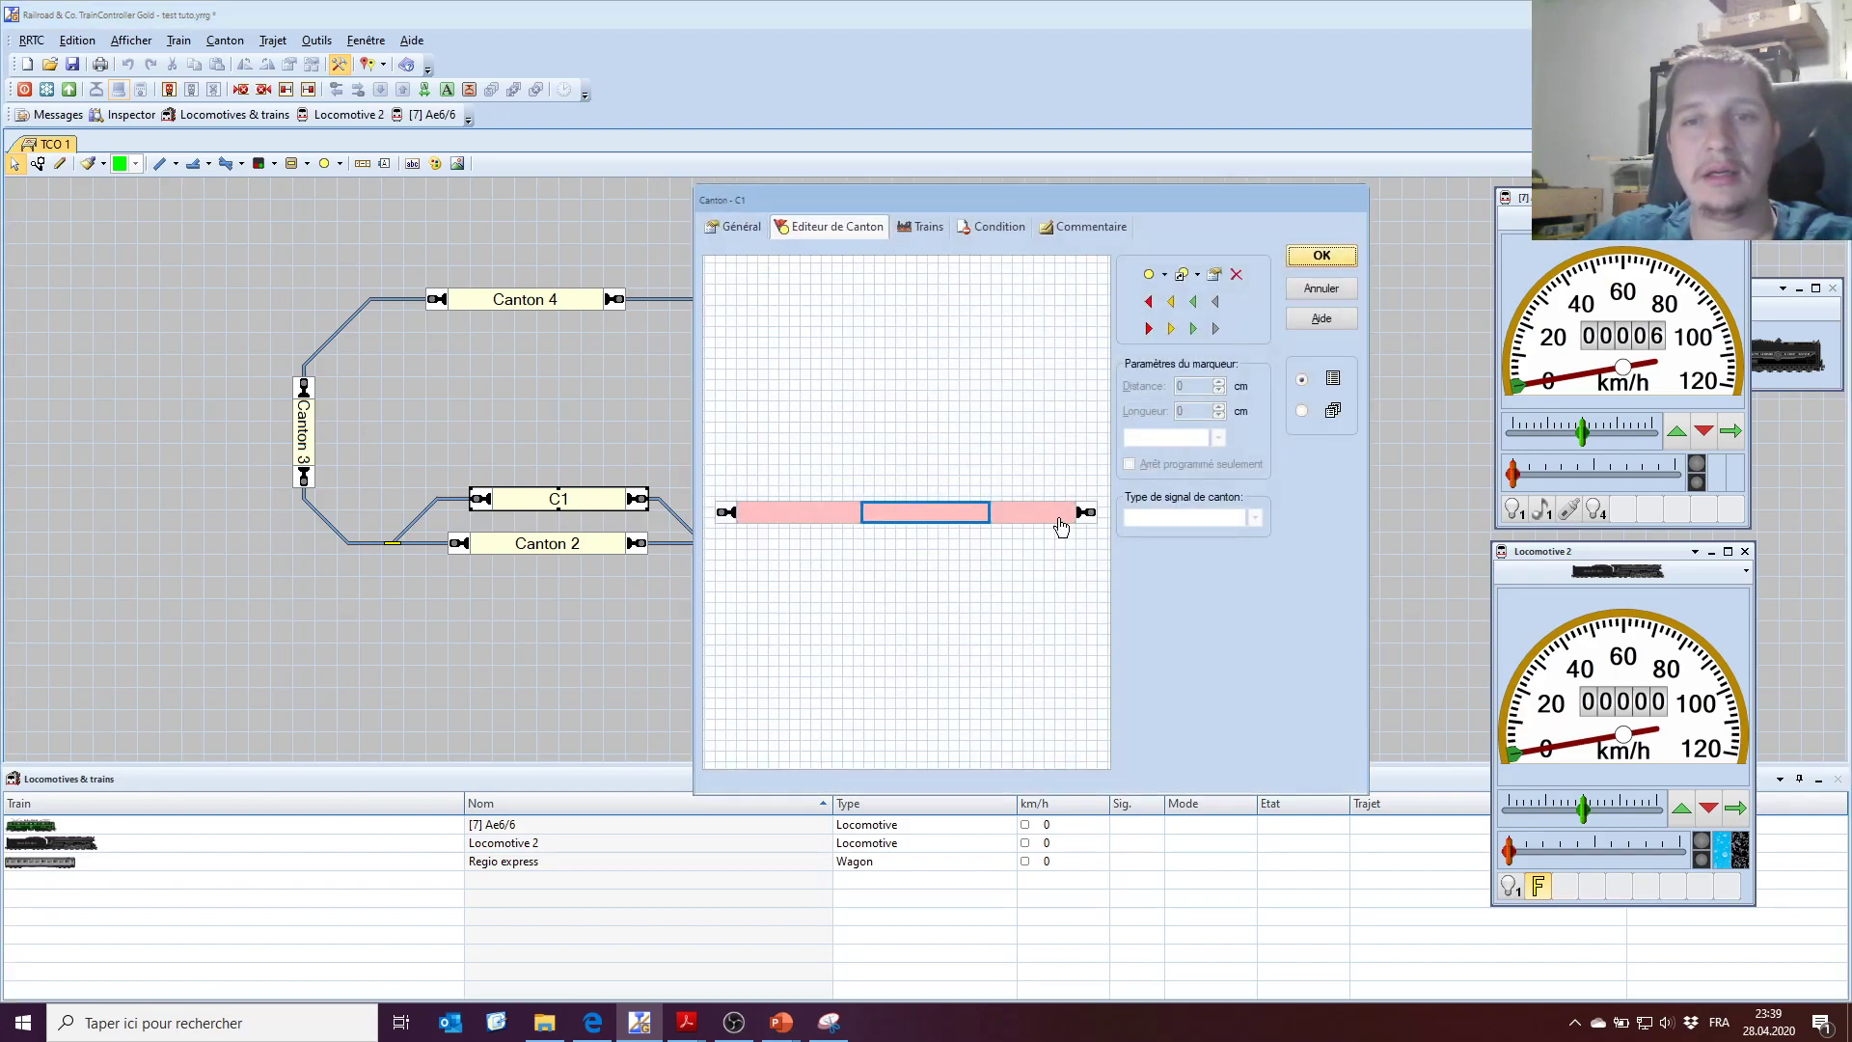
# Open the third contact indicator of block C1 and connect it to ESU ECoS - ECOsDetector at address 2, input 3.
pyautogui.click(1058, 516)
pyautogui.doubleClick(1058, 516)
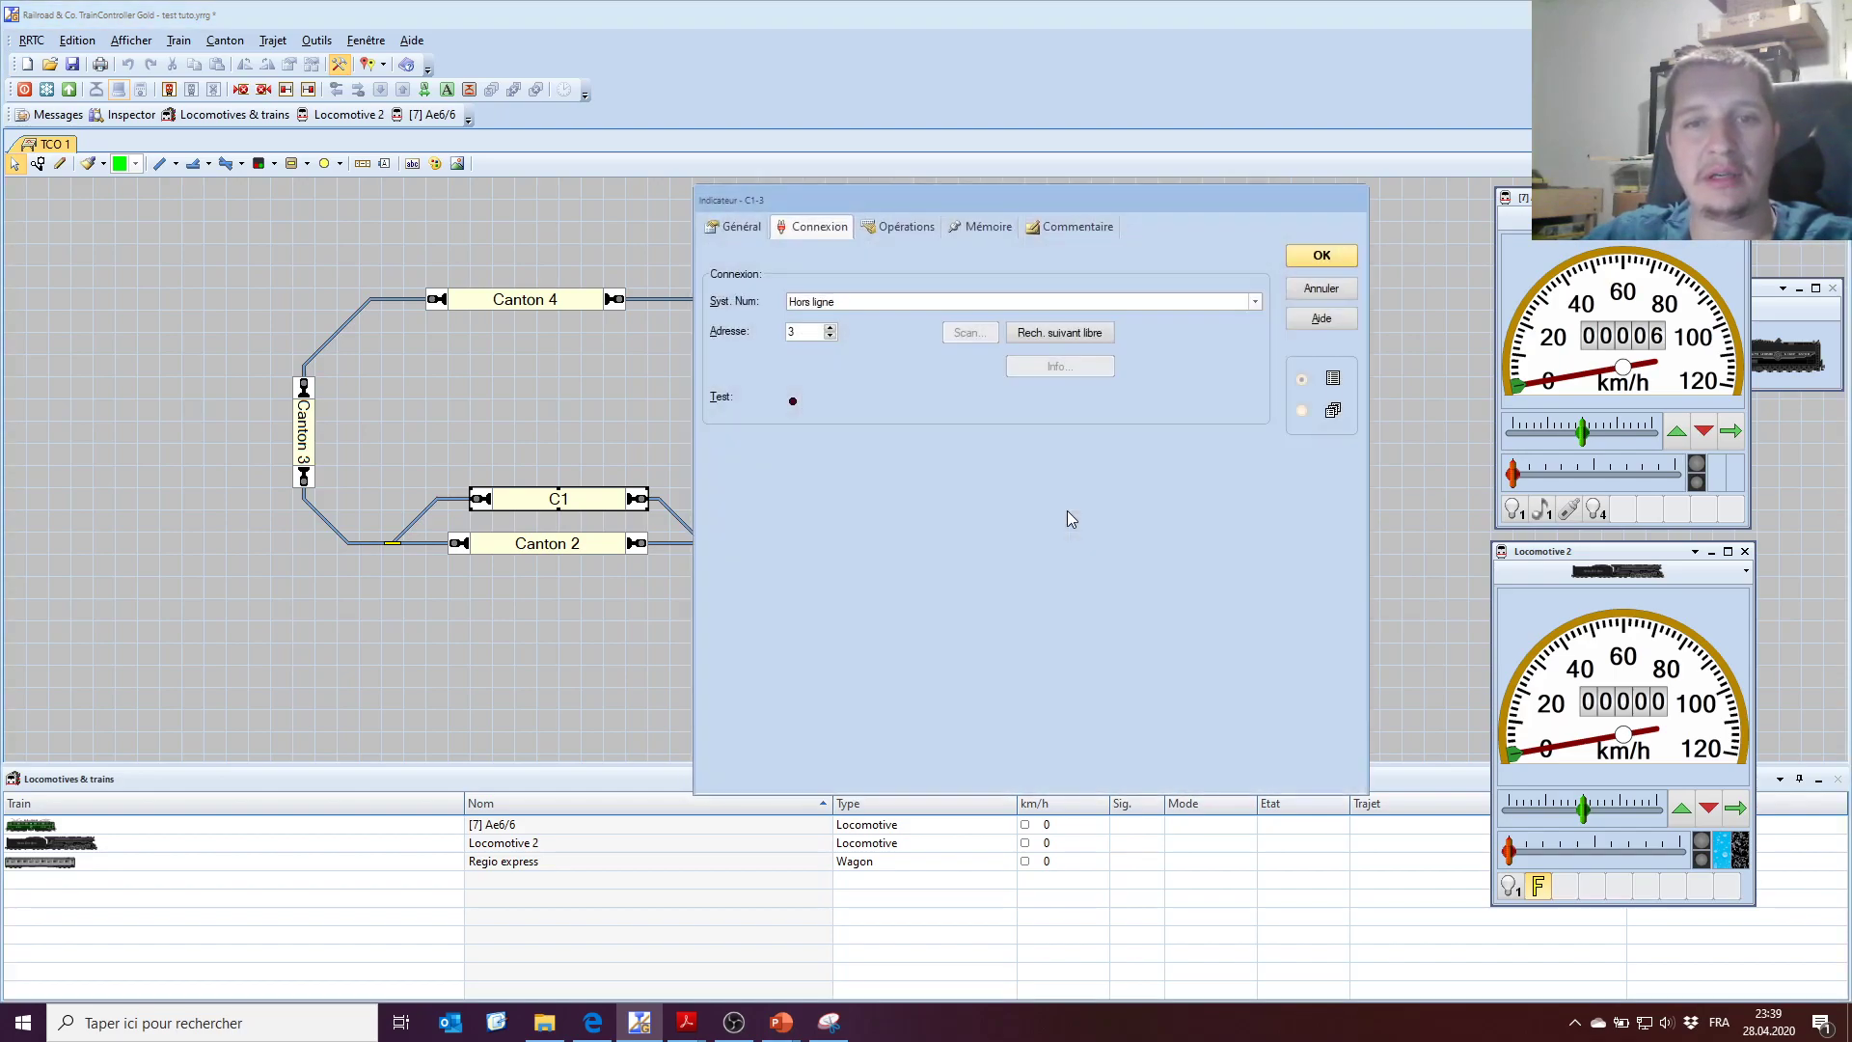
pyautogui.click(806, 302)
pyautogui.click(824, 349)
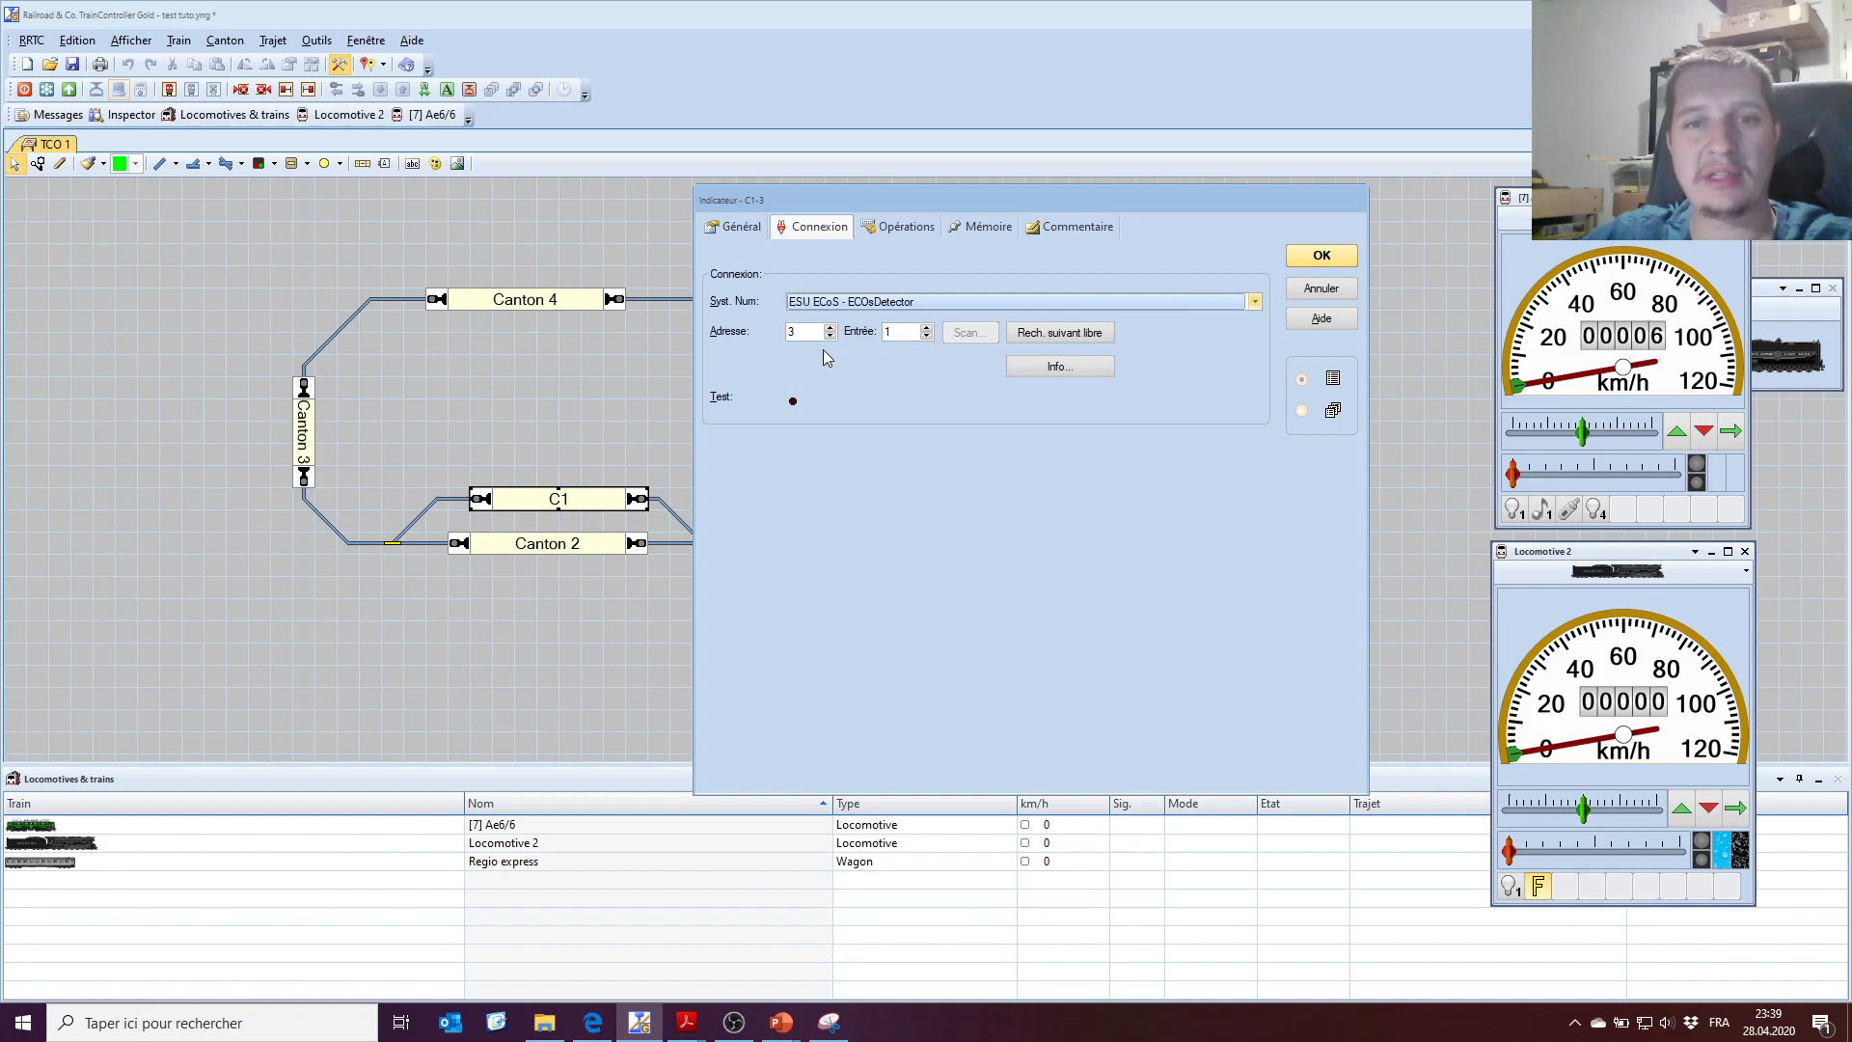
pyautogui.click(829, 336)
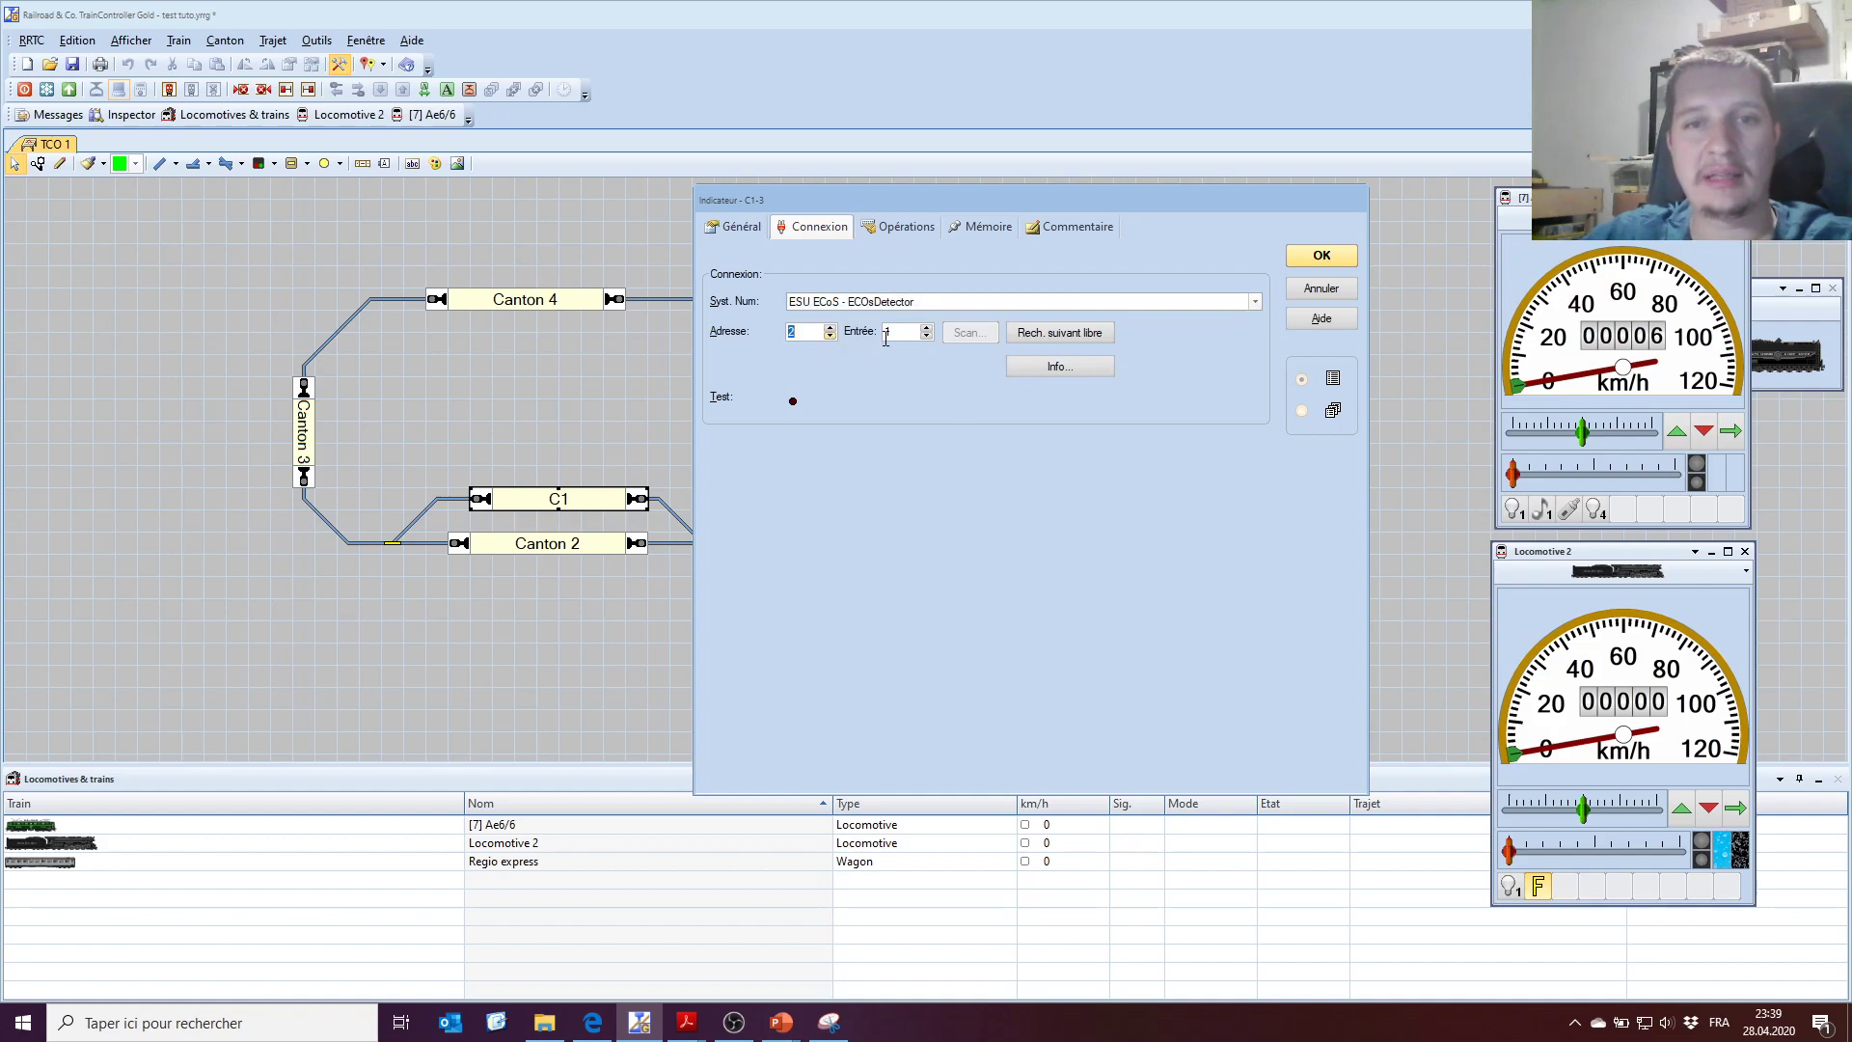
pyautogui.click(926, 328)
pyautogui.click(926, 328)
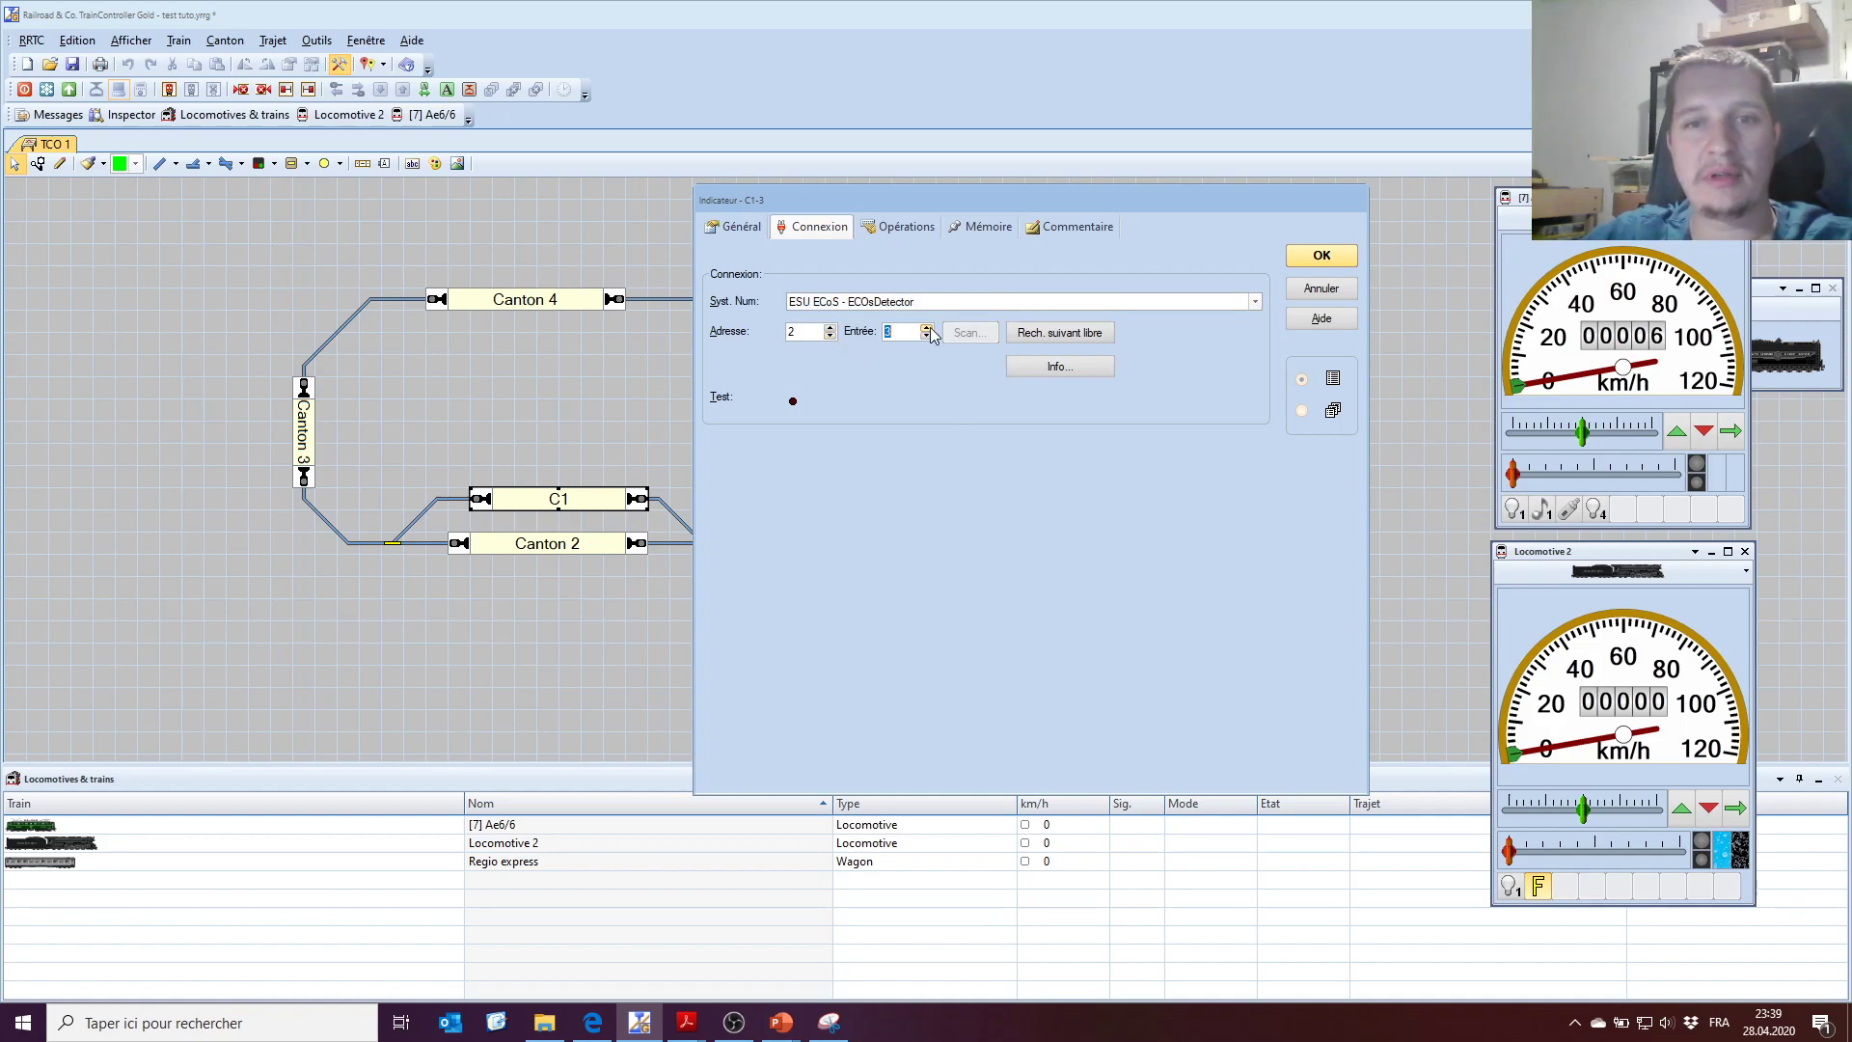
# Name the third contact indicator RS2.3 and accept its settings.
pyautogui.click(739, 227)
pyautogui.write('RS')
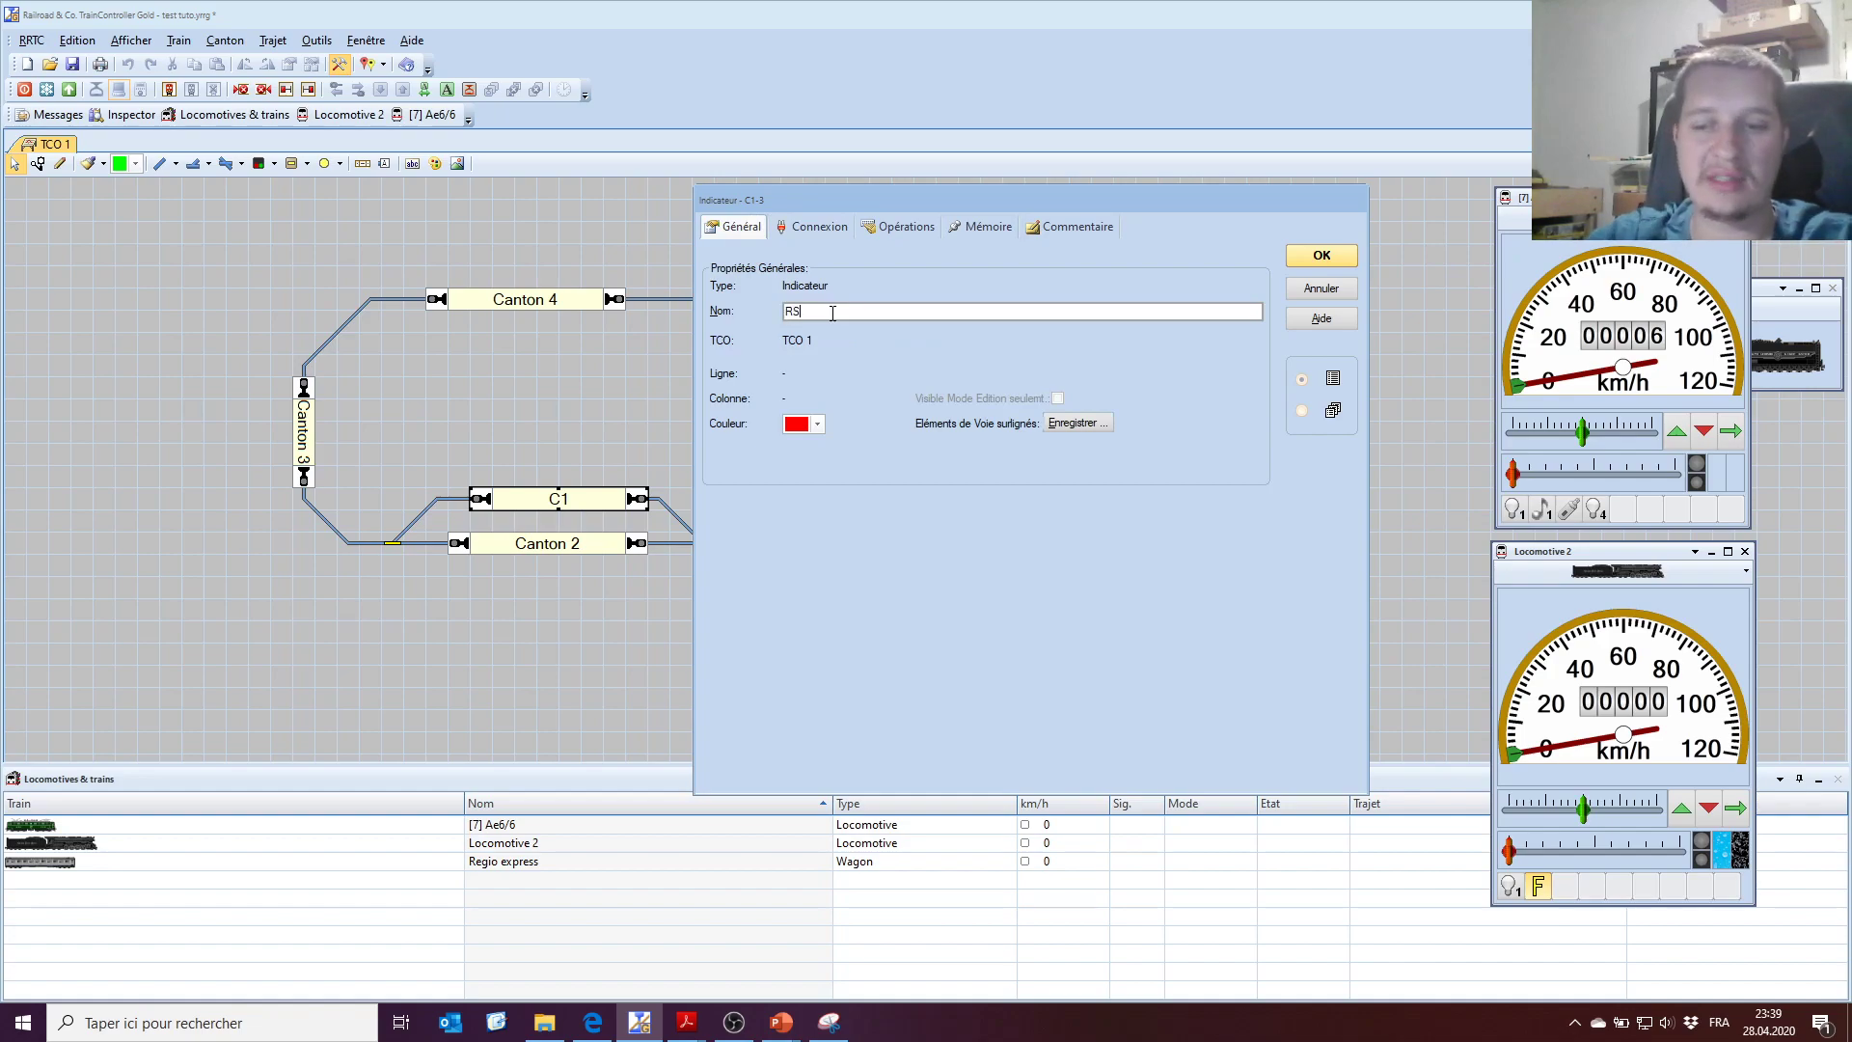
pyautogui.write('3')
pyautogui.press('BackSpace')
pyautogui.write('2')
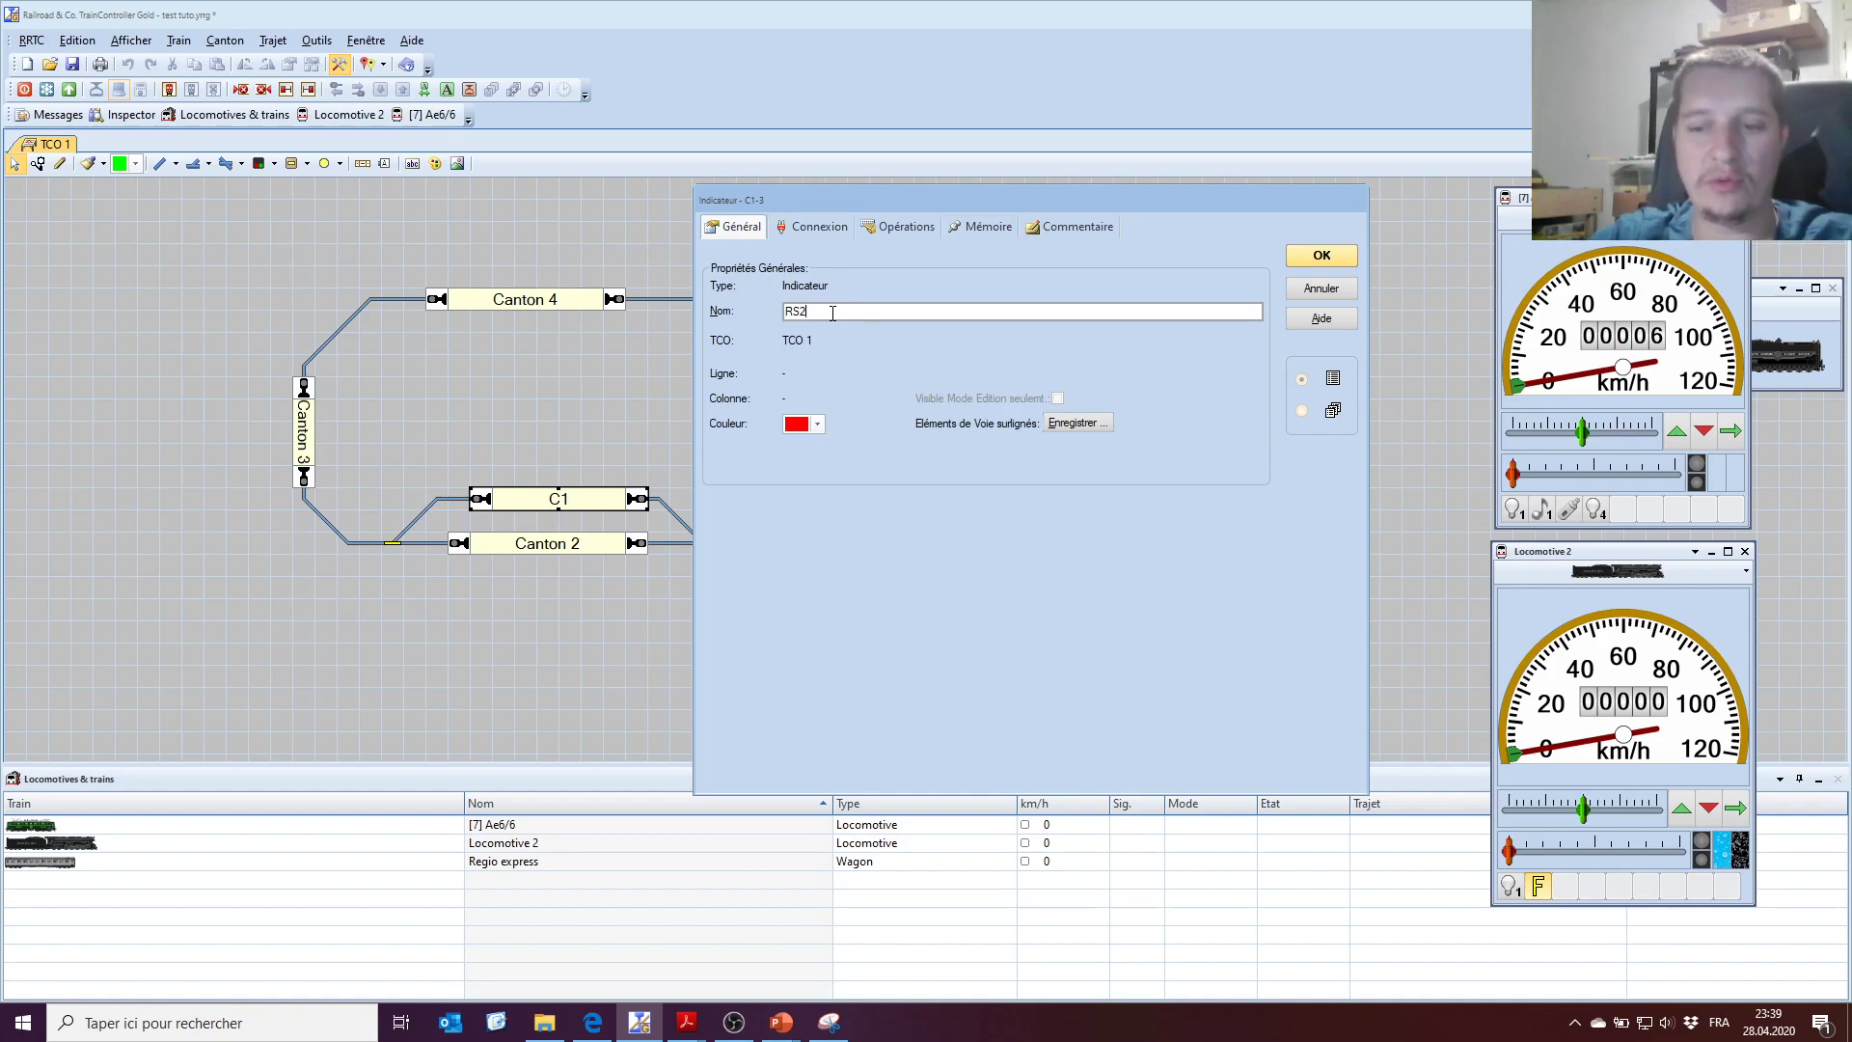
pyautogui.write('.3')
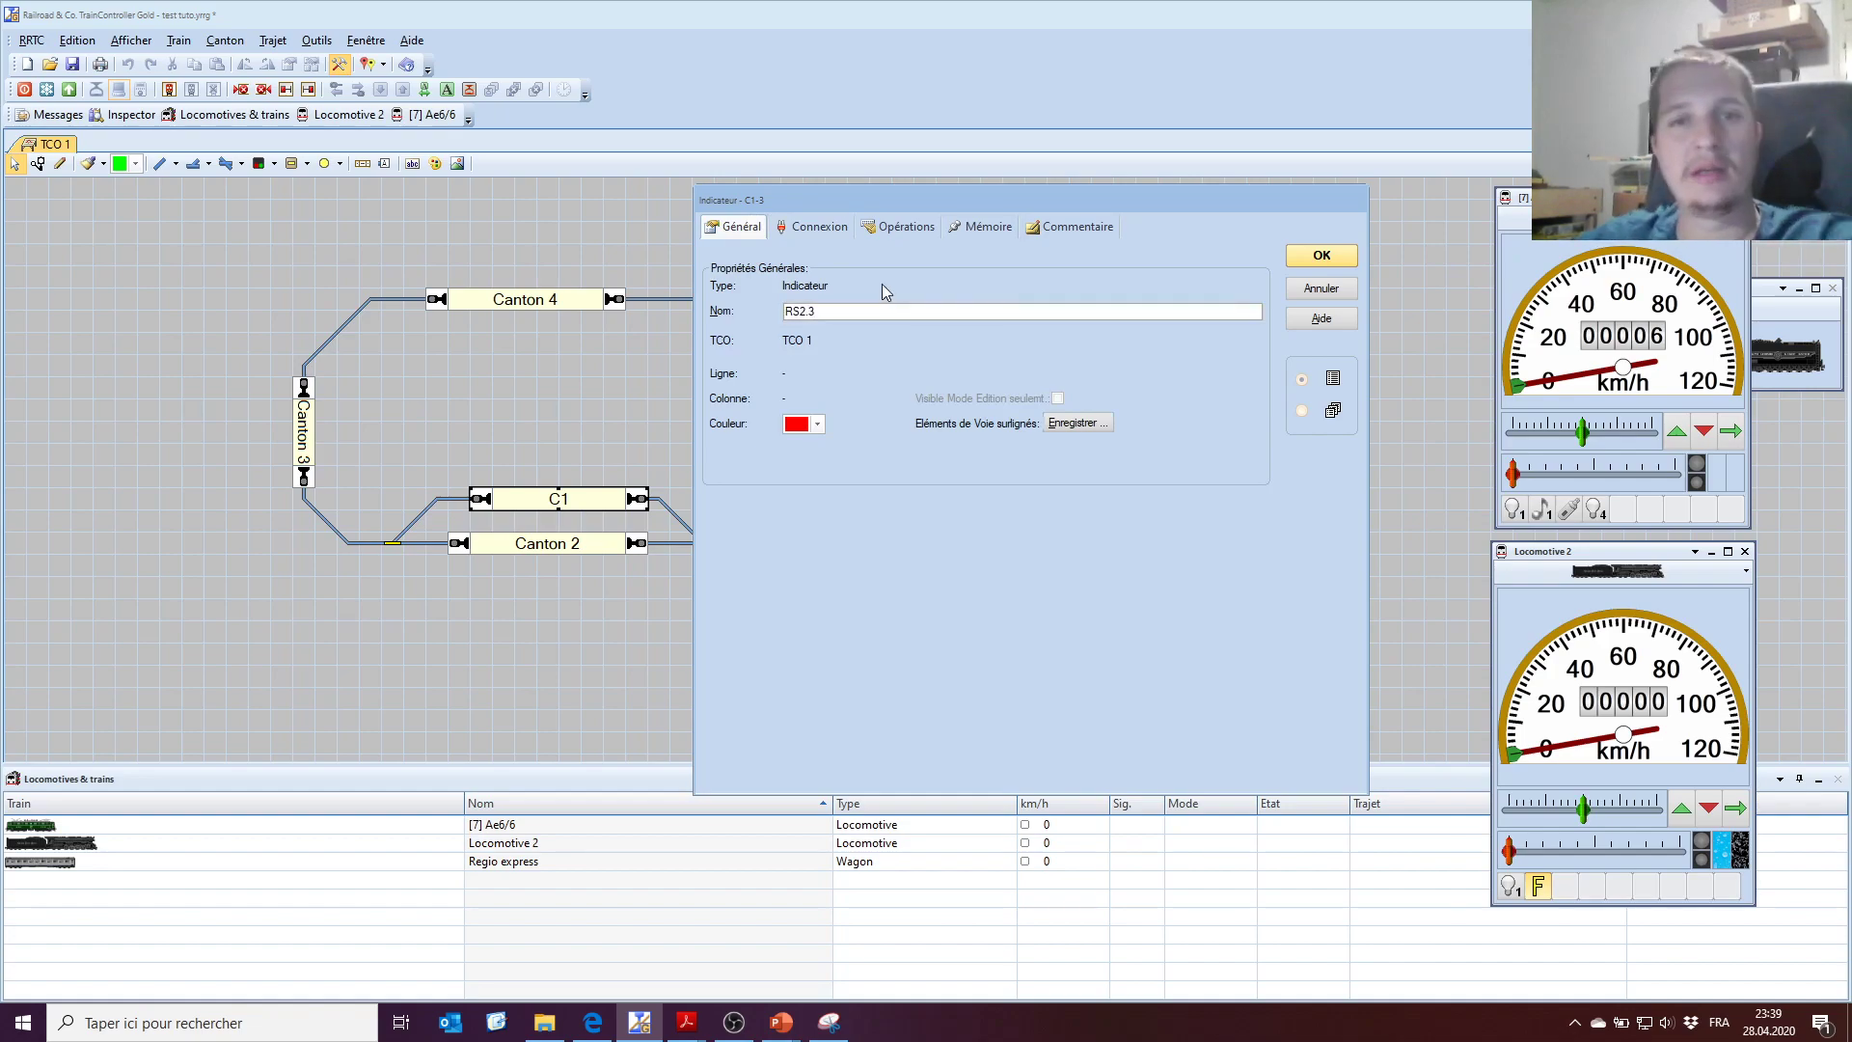
pyautogui.click(1339, 257)
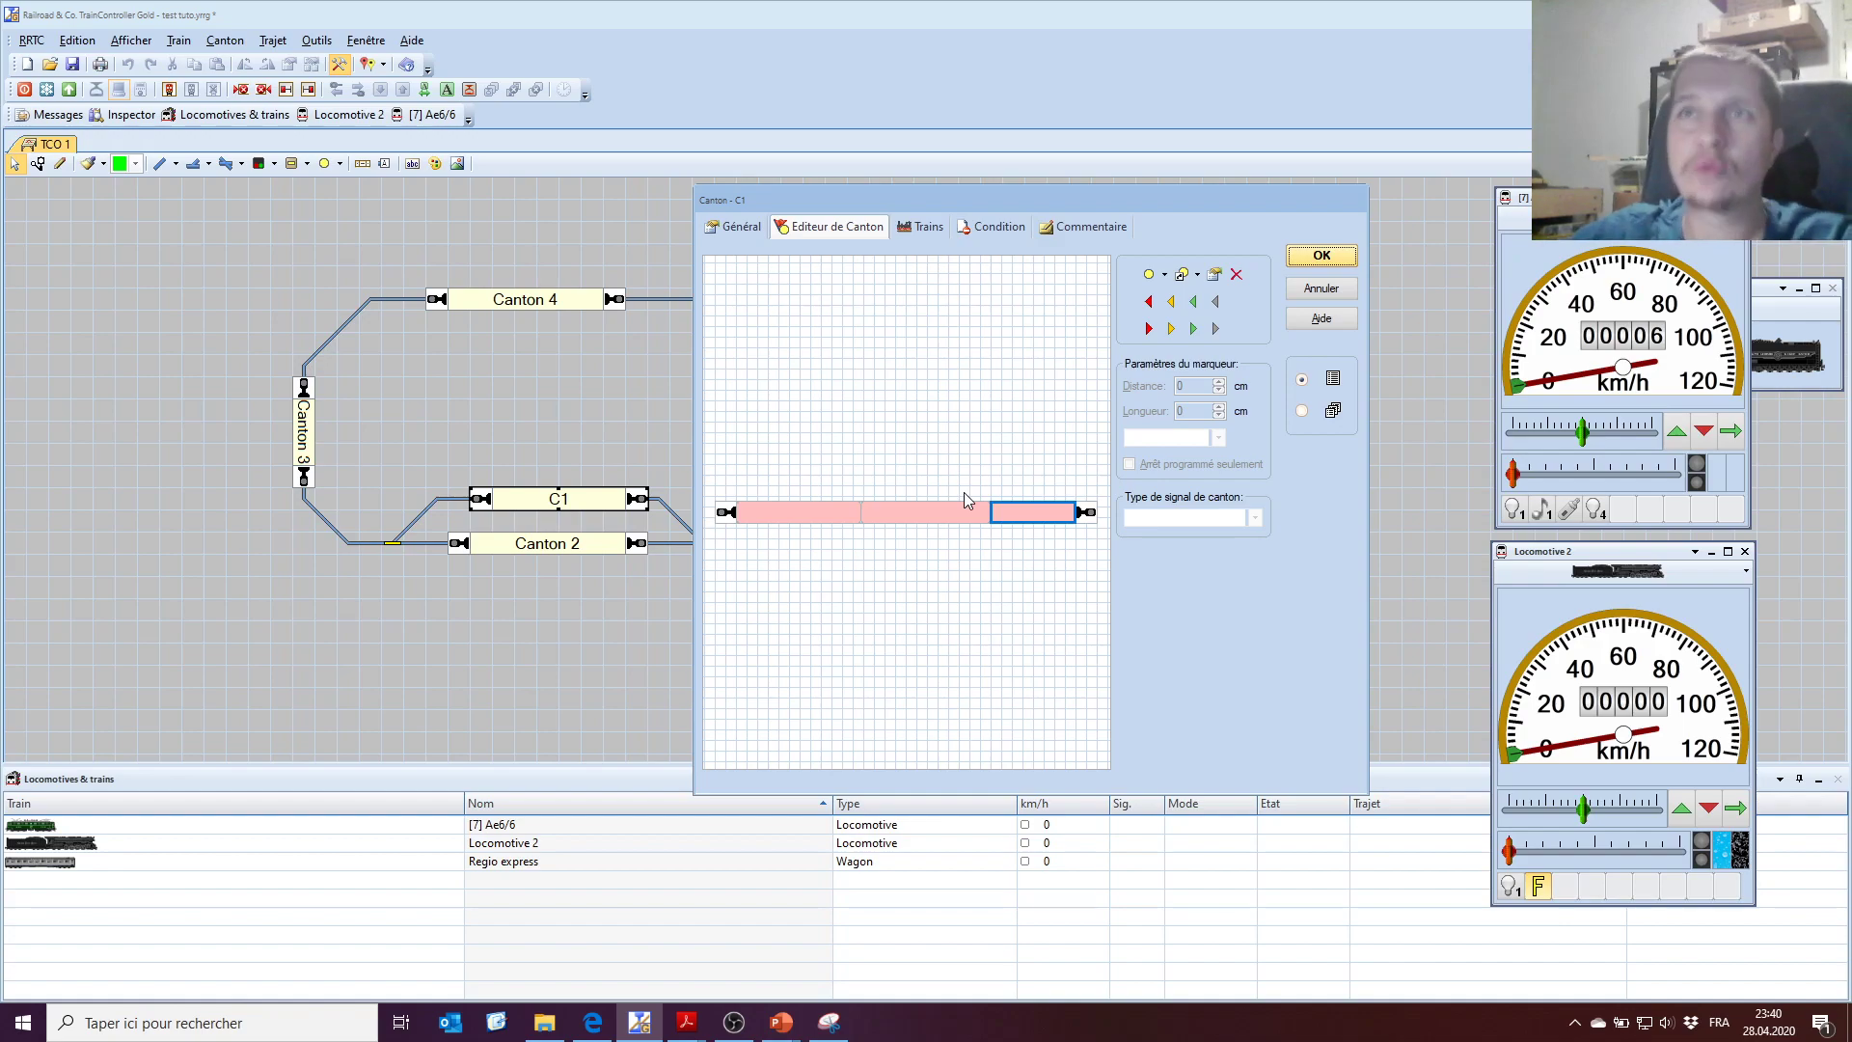
# Shorten the first contact indicator of block C1, and place a forward yellow brake marker just below the start of indicator RS2.2.
pyautogui.click(858, 516)
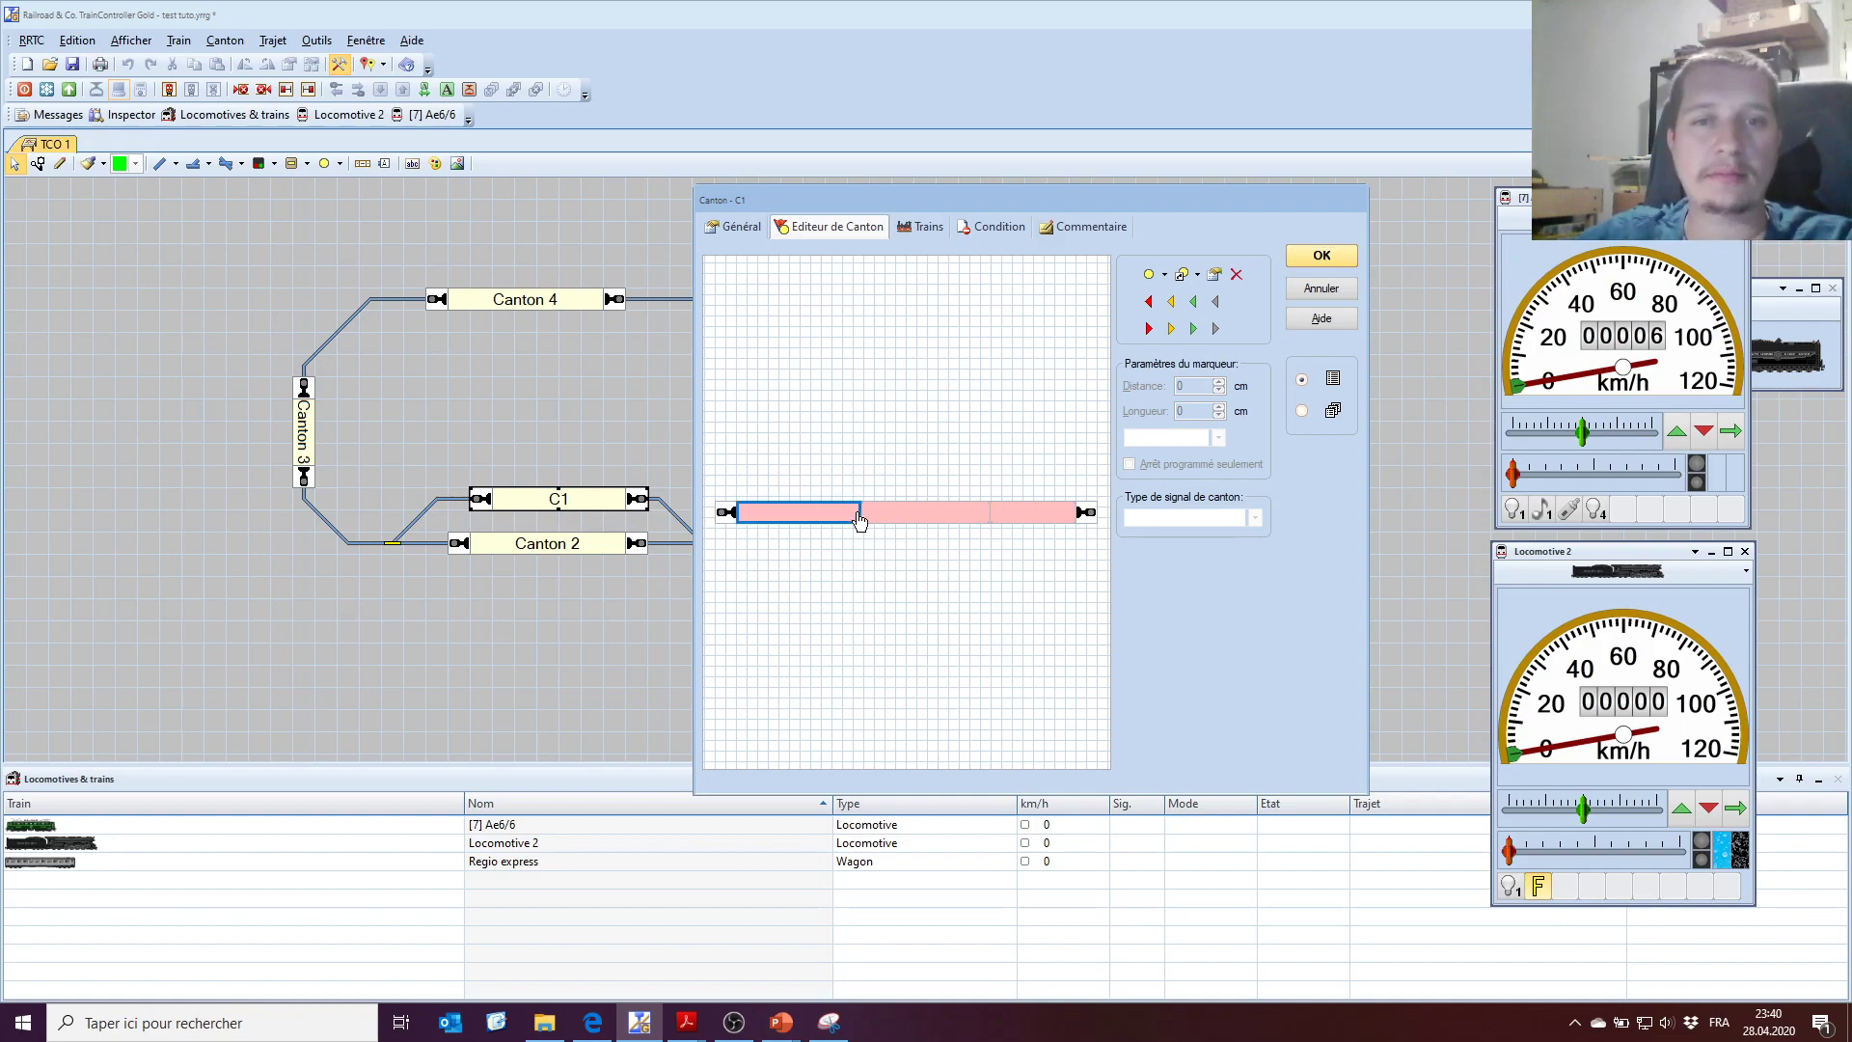
pyautogui.moveTo(859, 514); pyautogui.dragTo(806, 516)
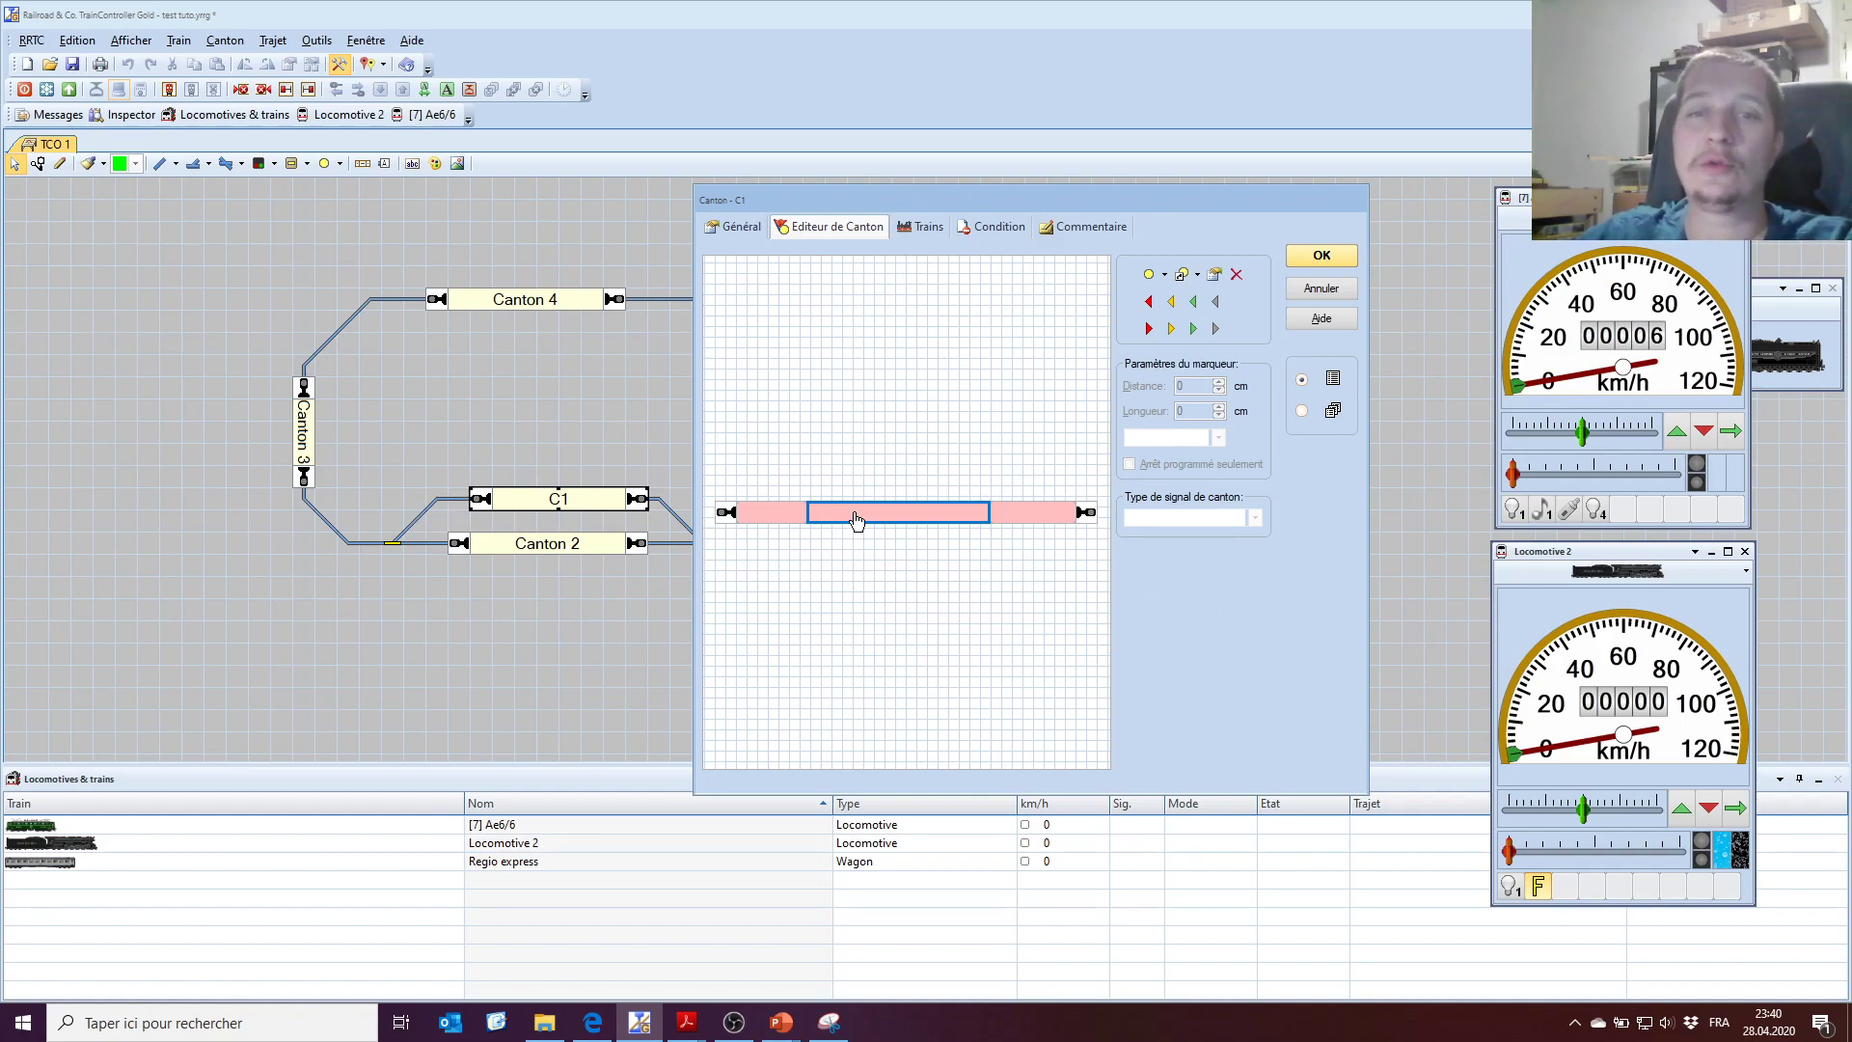
pyautogui.moveTo(857, 521)
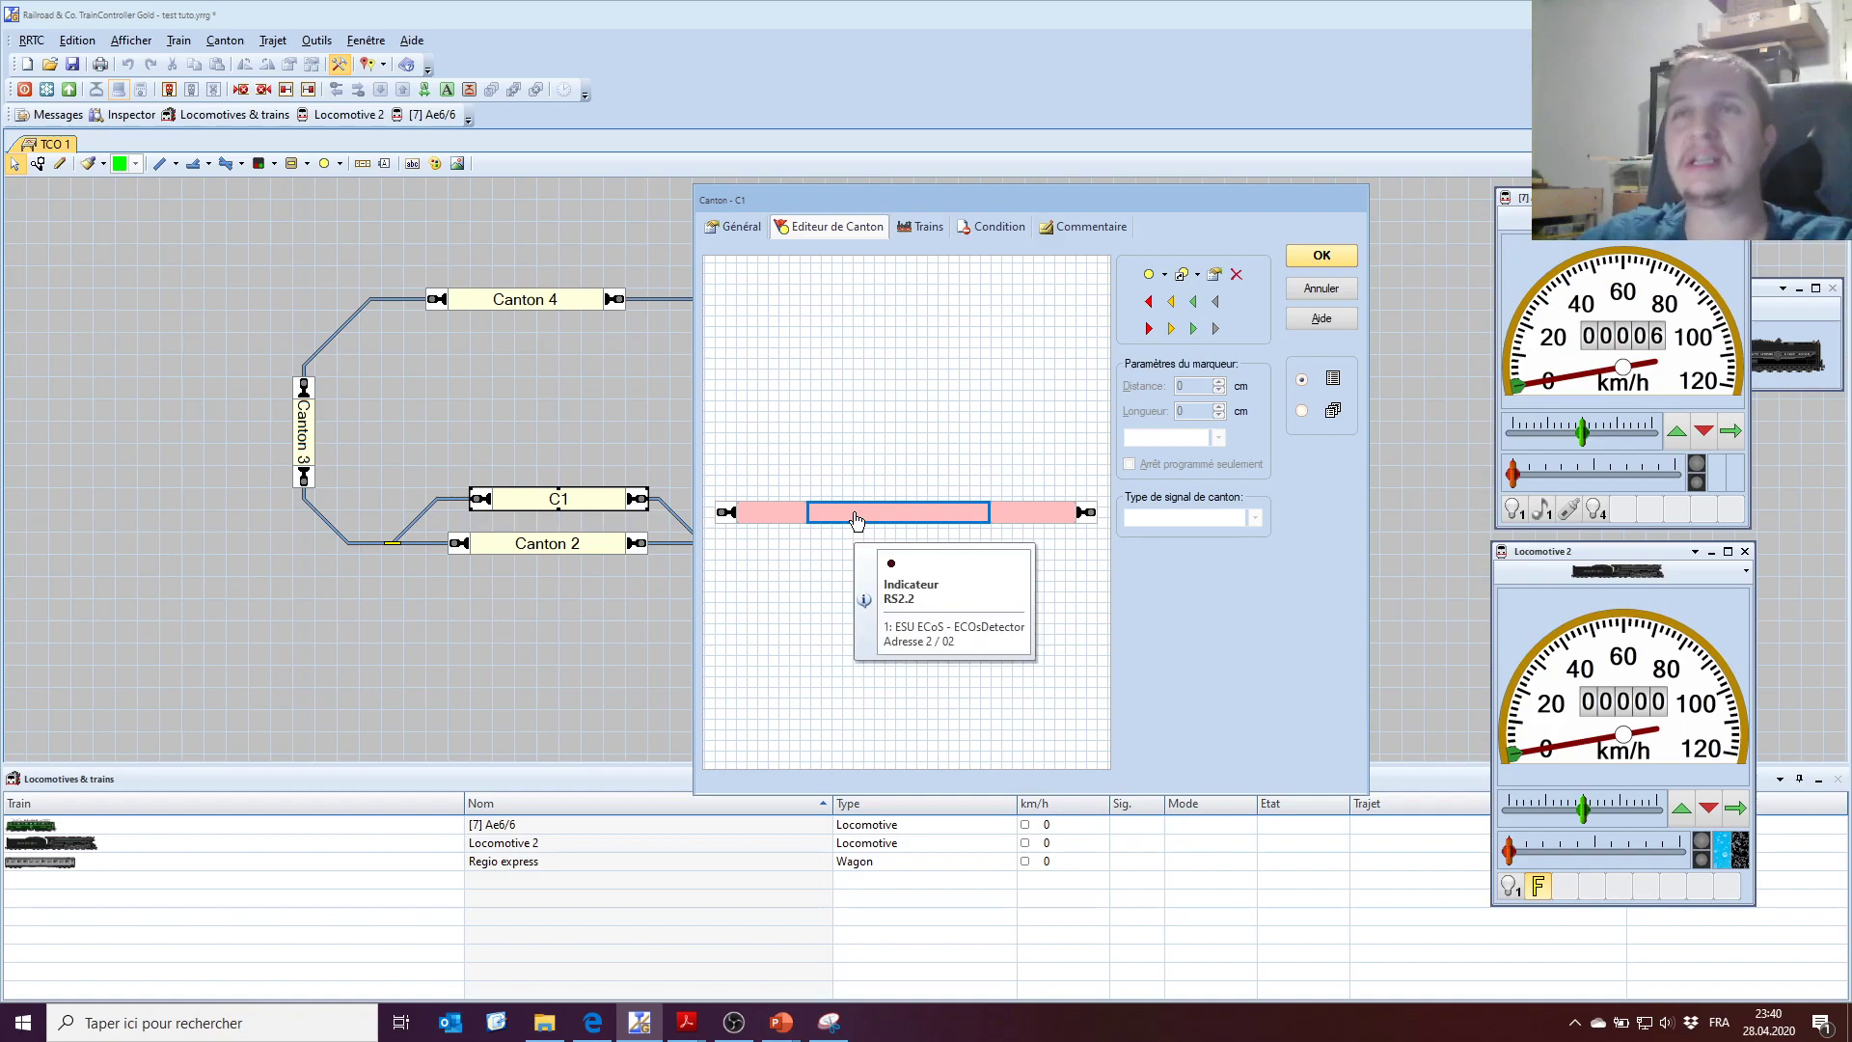
pyautogui.click(1174, 335)
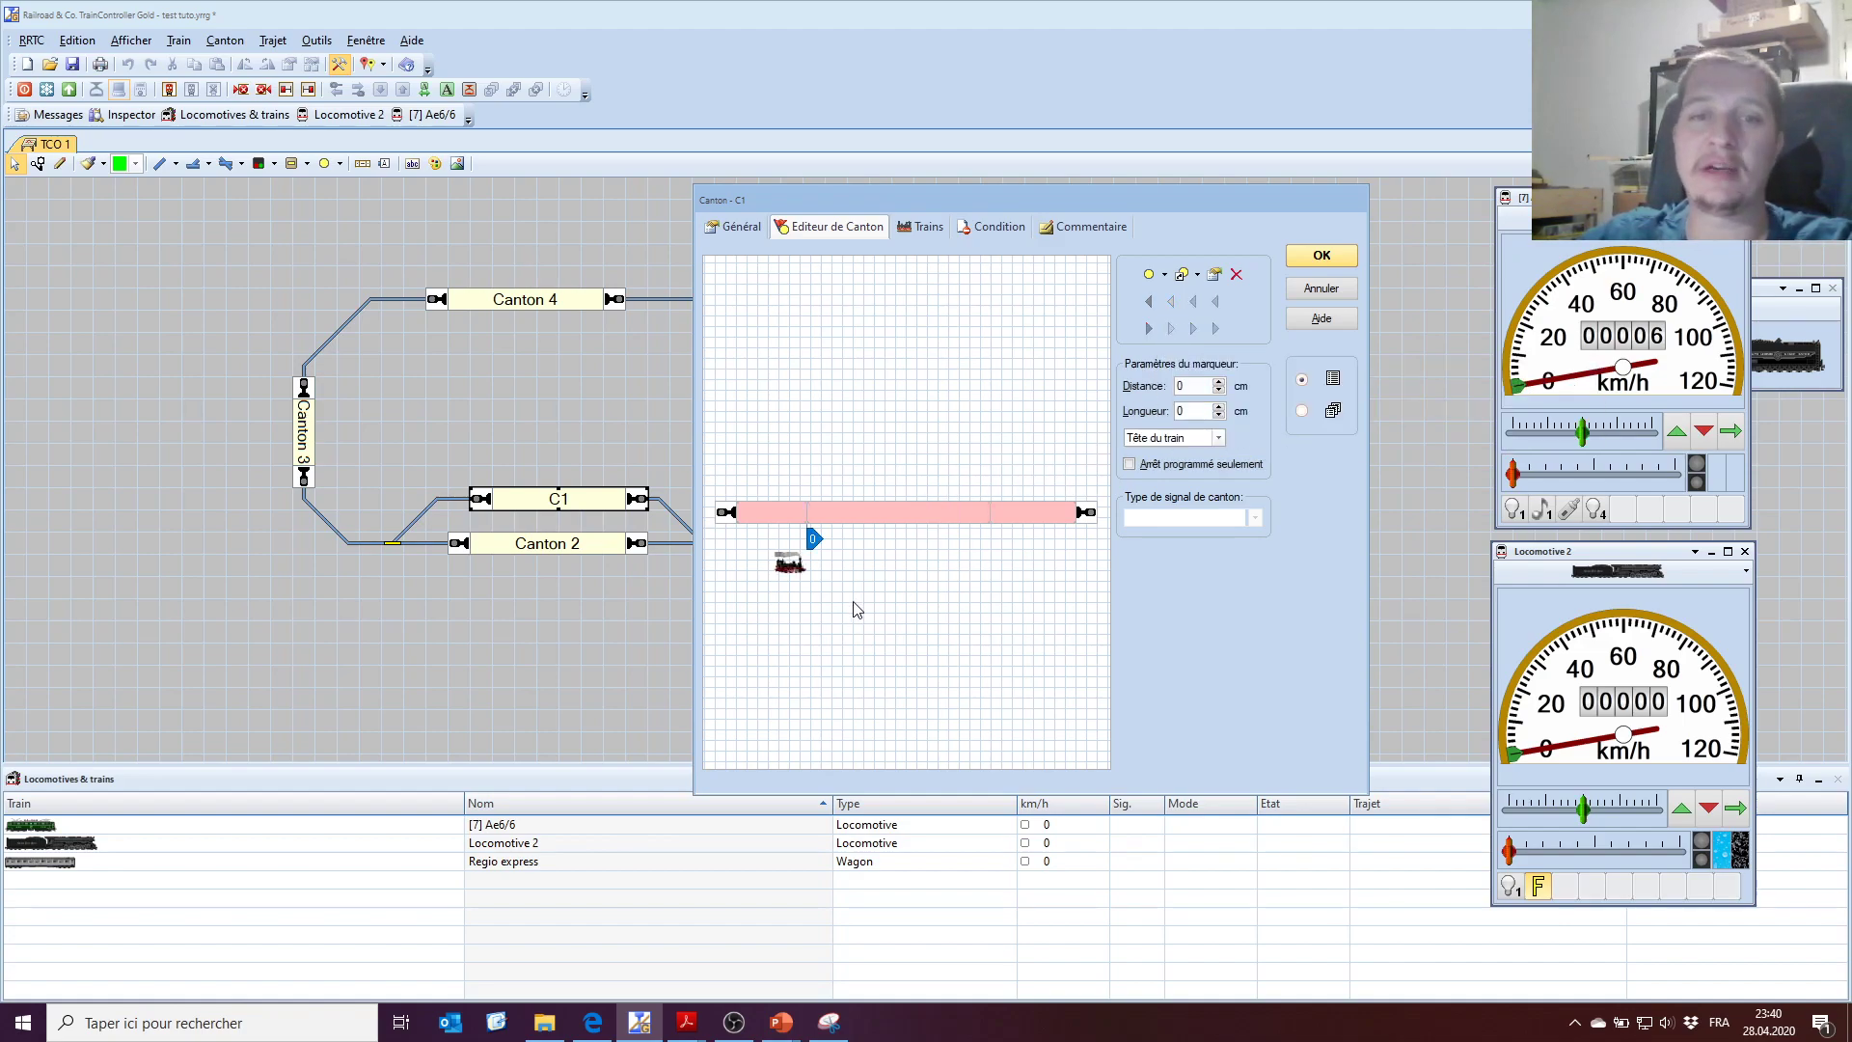
pyautogui.moveTo(814, 541)
pyautogui.mouseDown()
pyautogui.moveTo(831, 576)
pyautogui.moveTo(892, 576)
pyautogui.moveTo(830, 617)
pyautogui.moveTo(838, 571)
pyautogui.mouseUp()
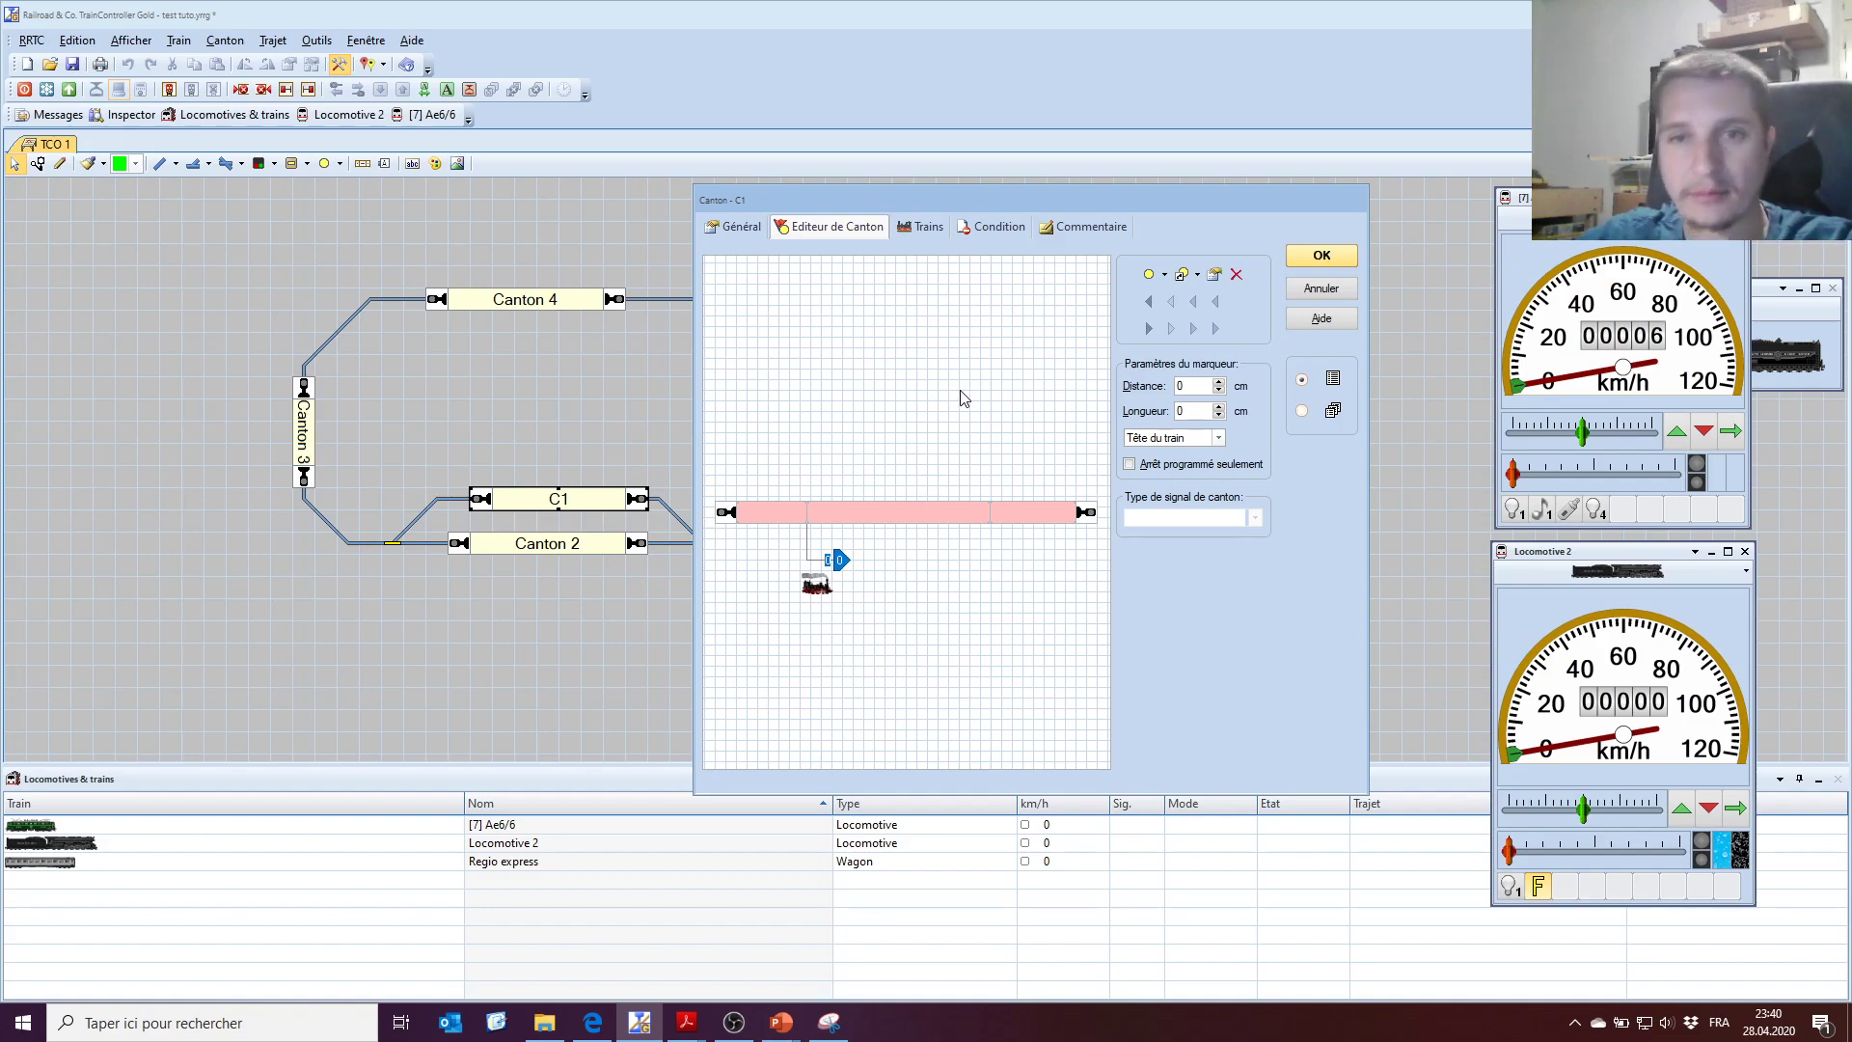
# Set the length of the brake marker on indicator RS2.2 to 200 cm.
pyautogui.click(912, 521)
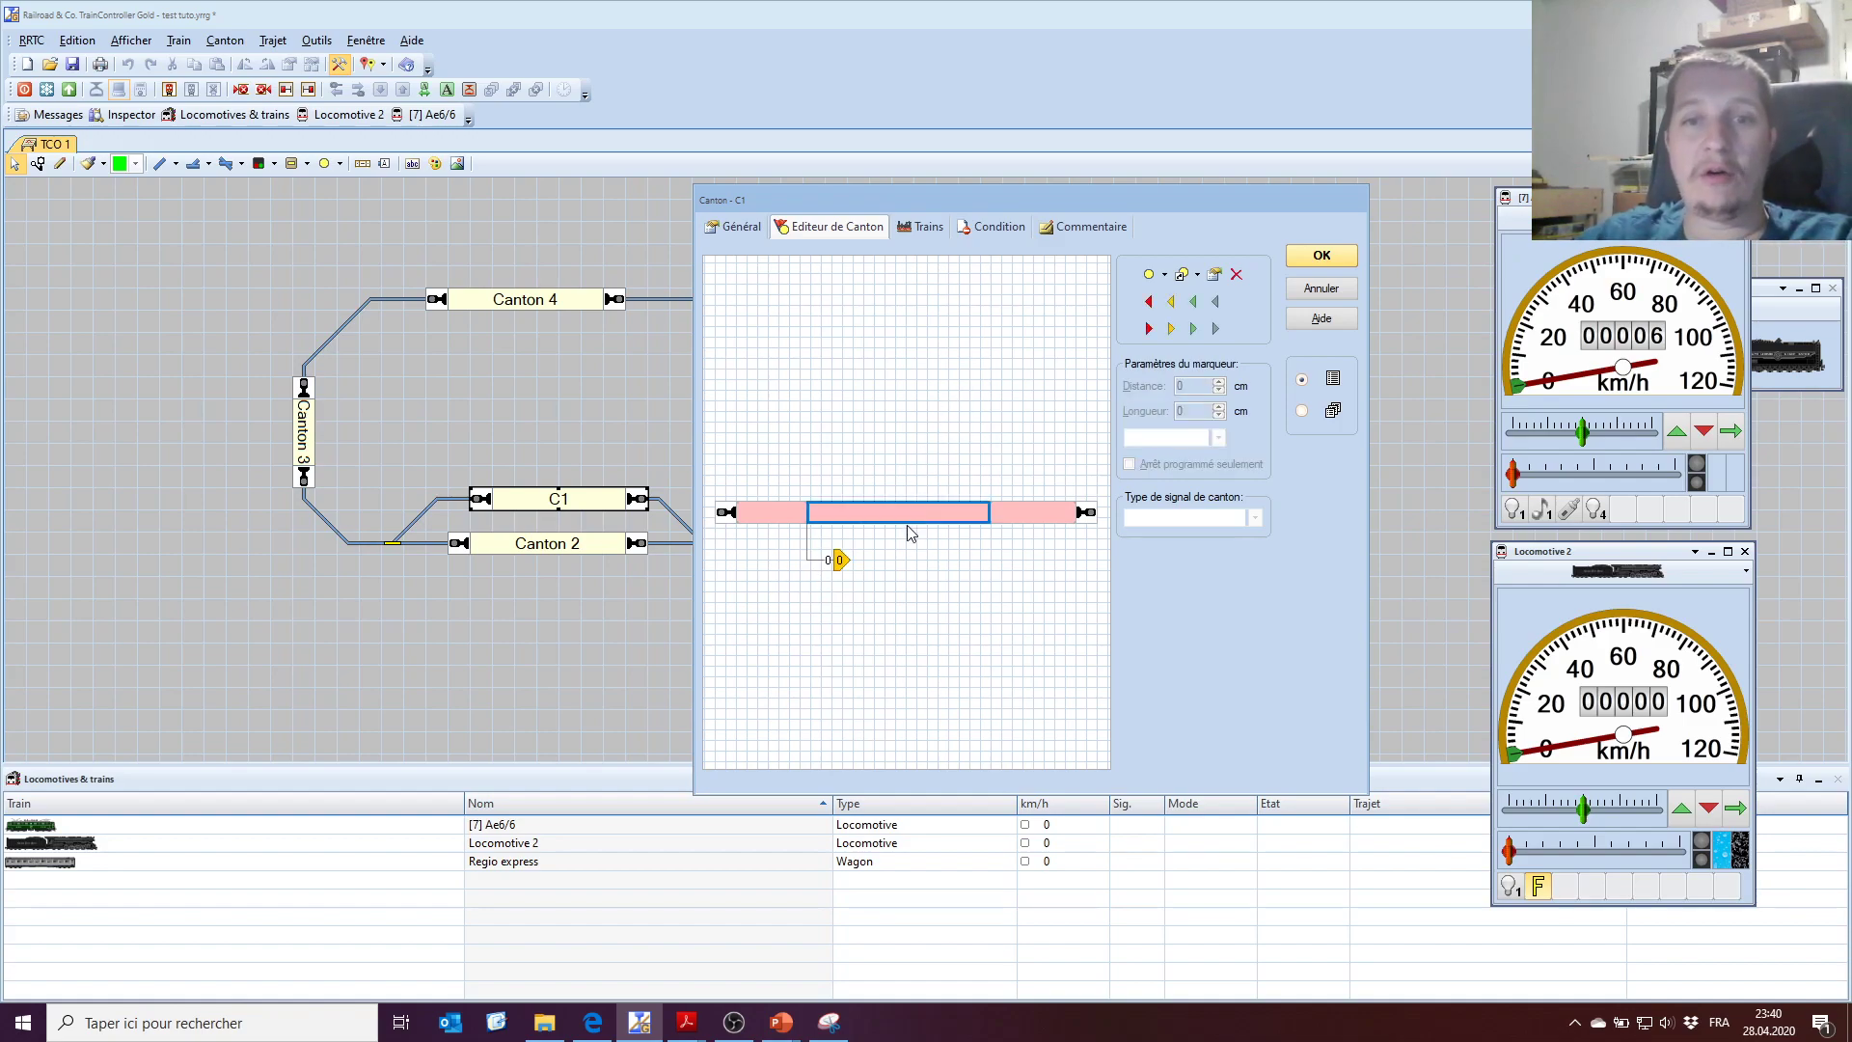
pyautogui.click(844, 565)
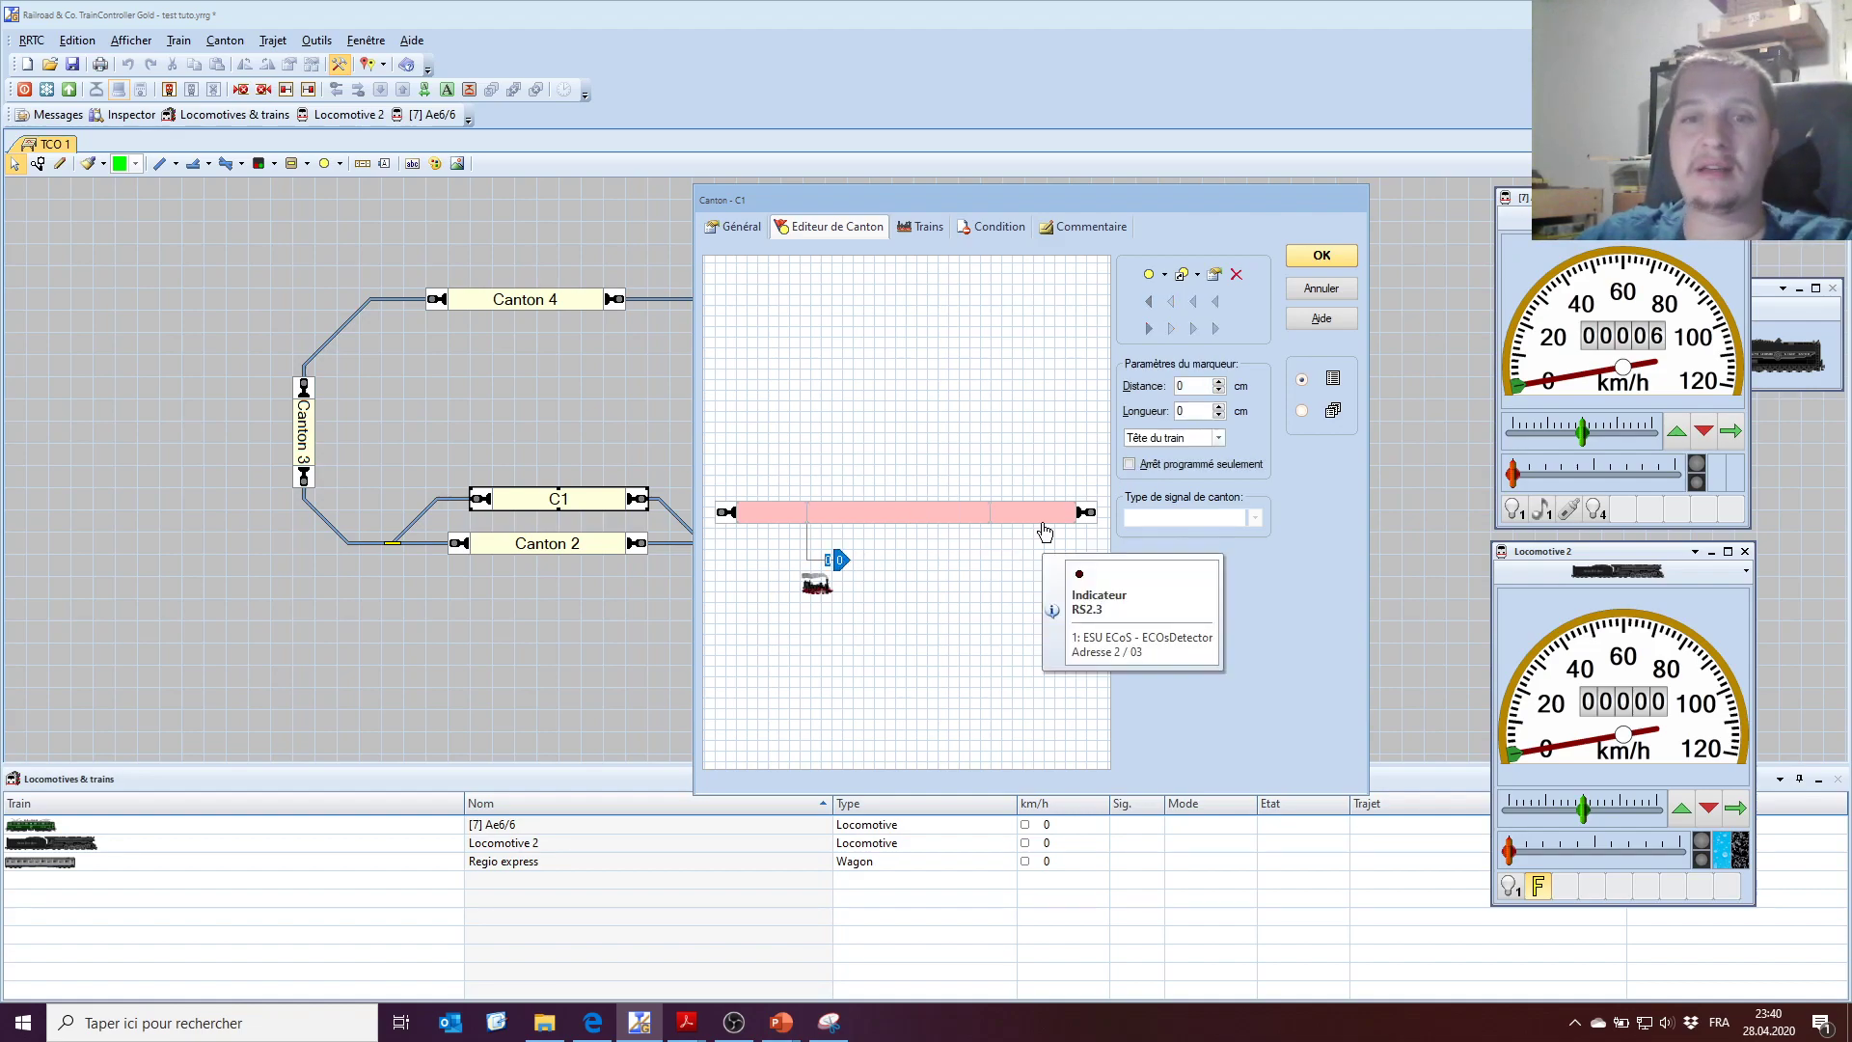
pyautogui.doubleClick(1185, 411)
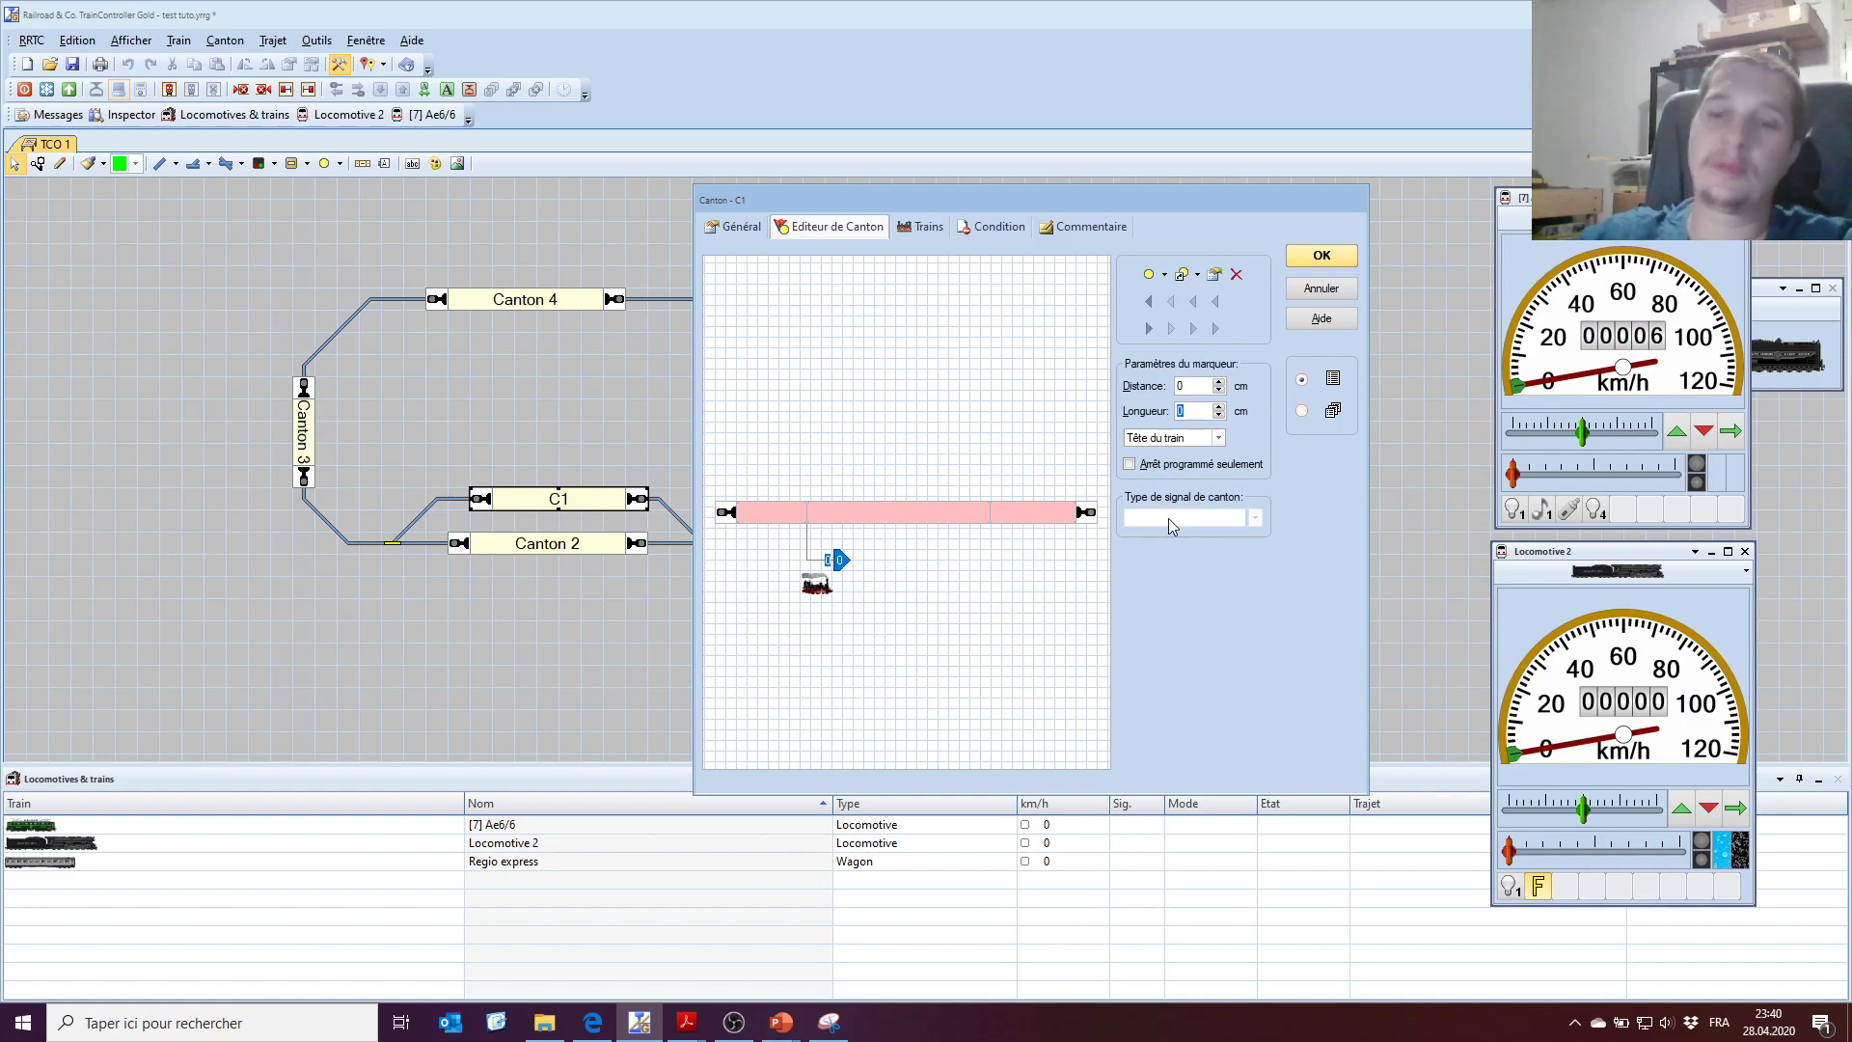
pyautogui.write('200')
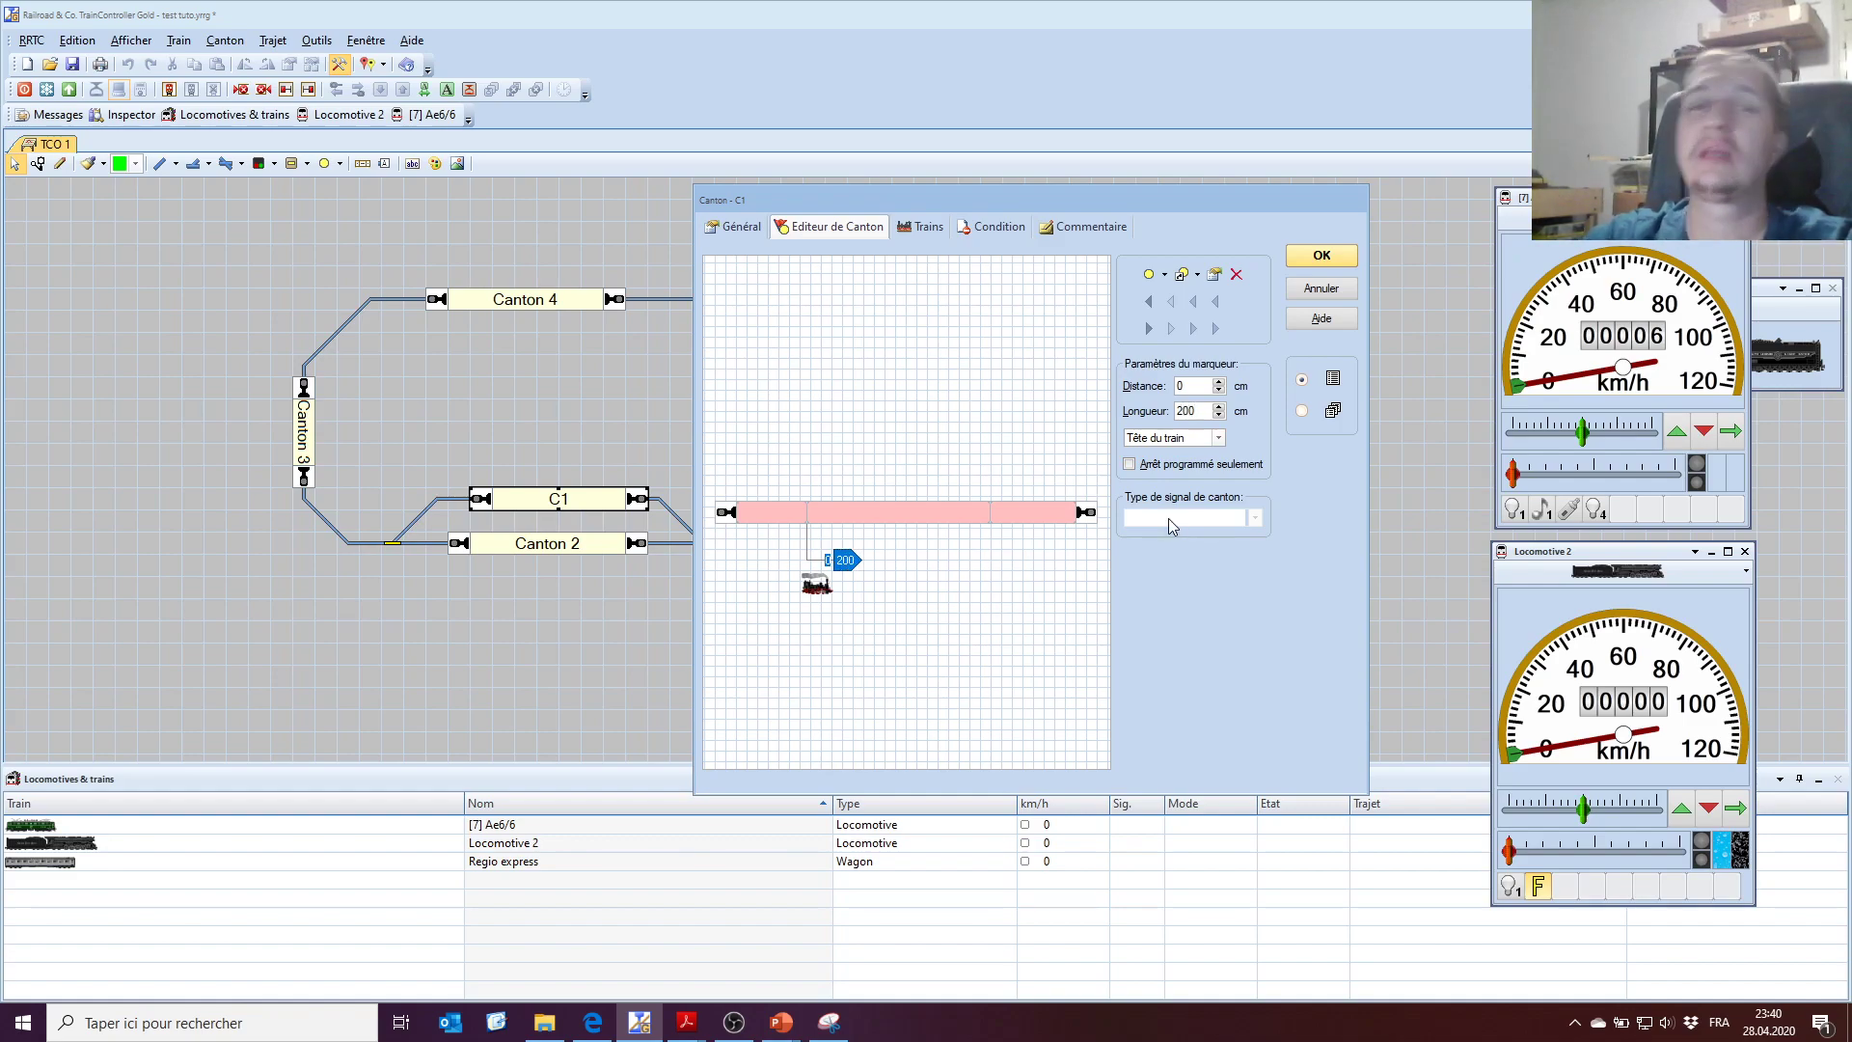
pyautogui.click(916, 670)
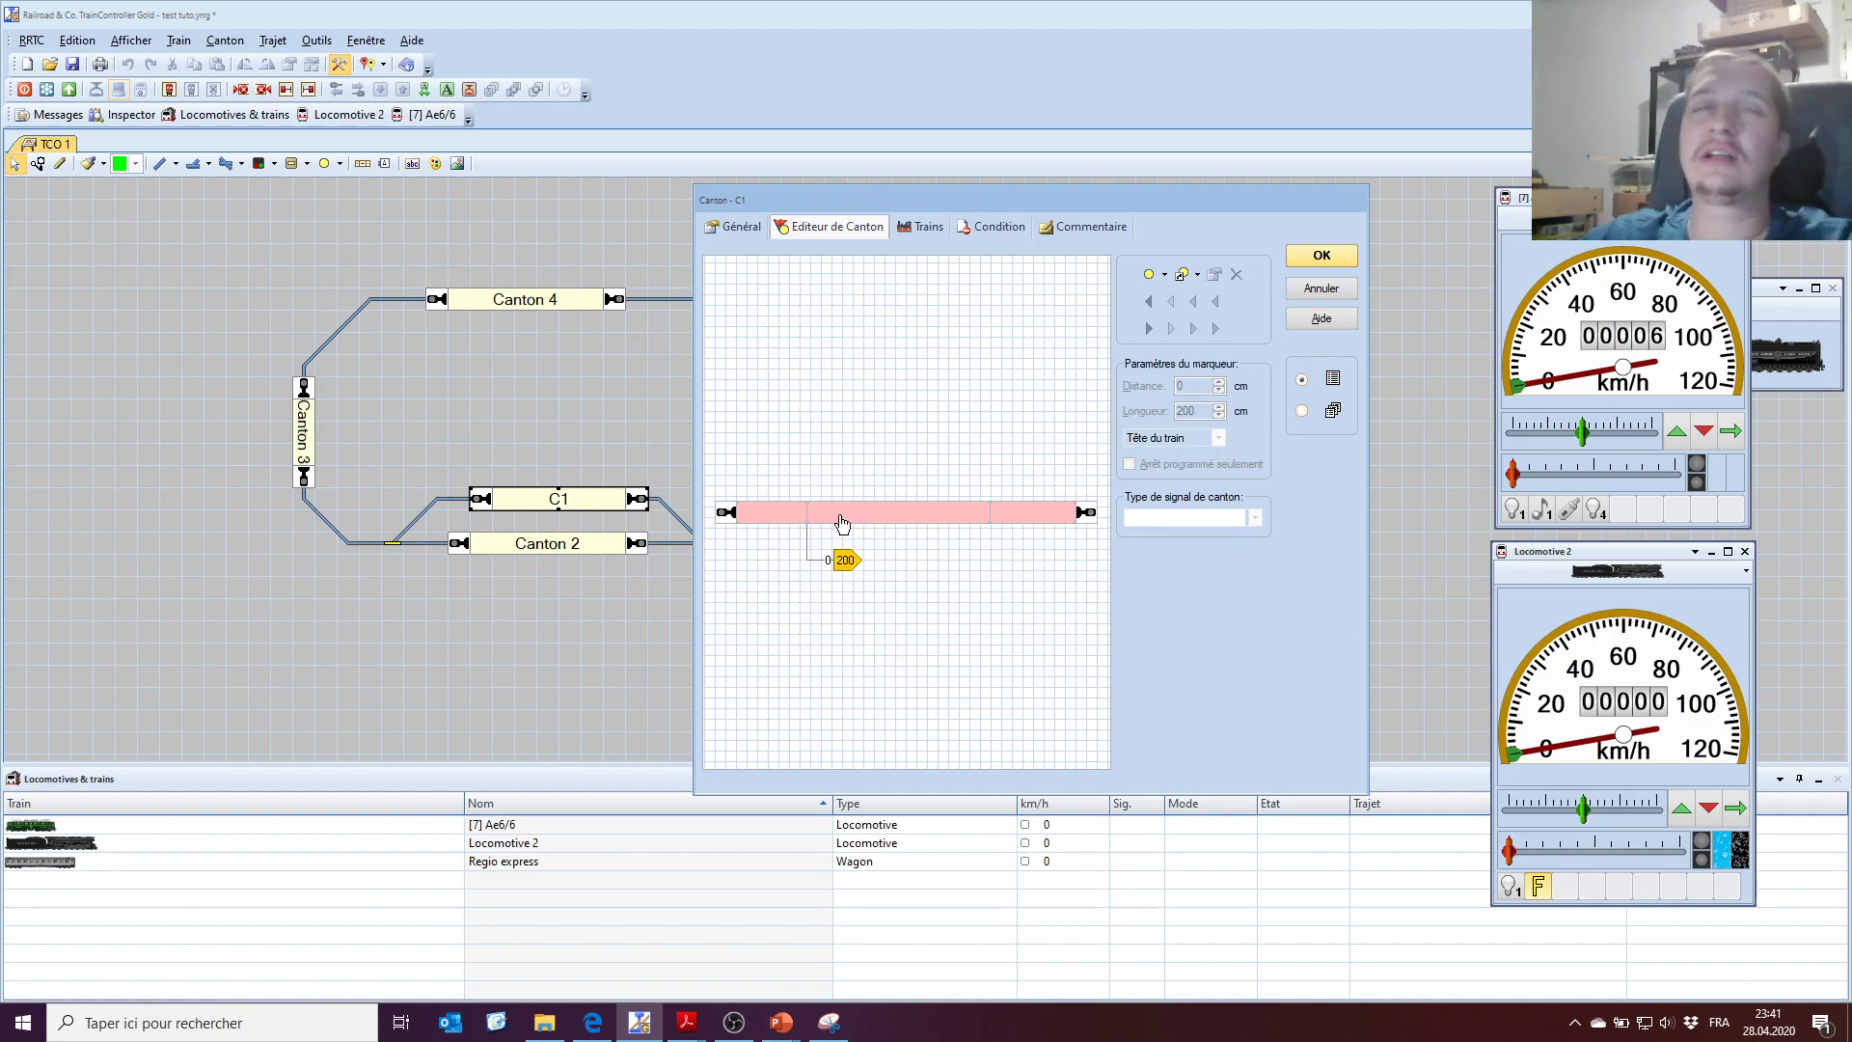
# Set the distance of the brake marker on indicator RS2.2 to 200 cm.
pyautogui.moveTo(841, 524)
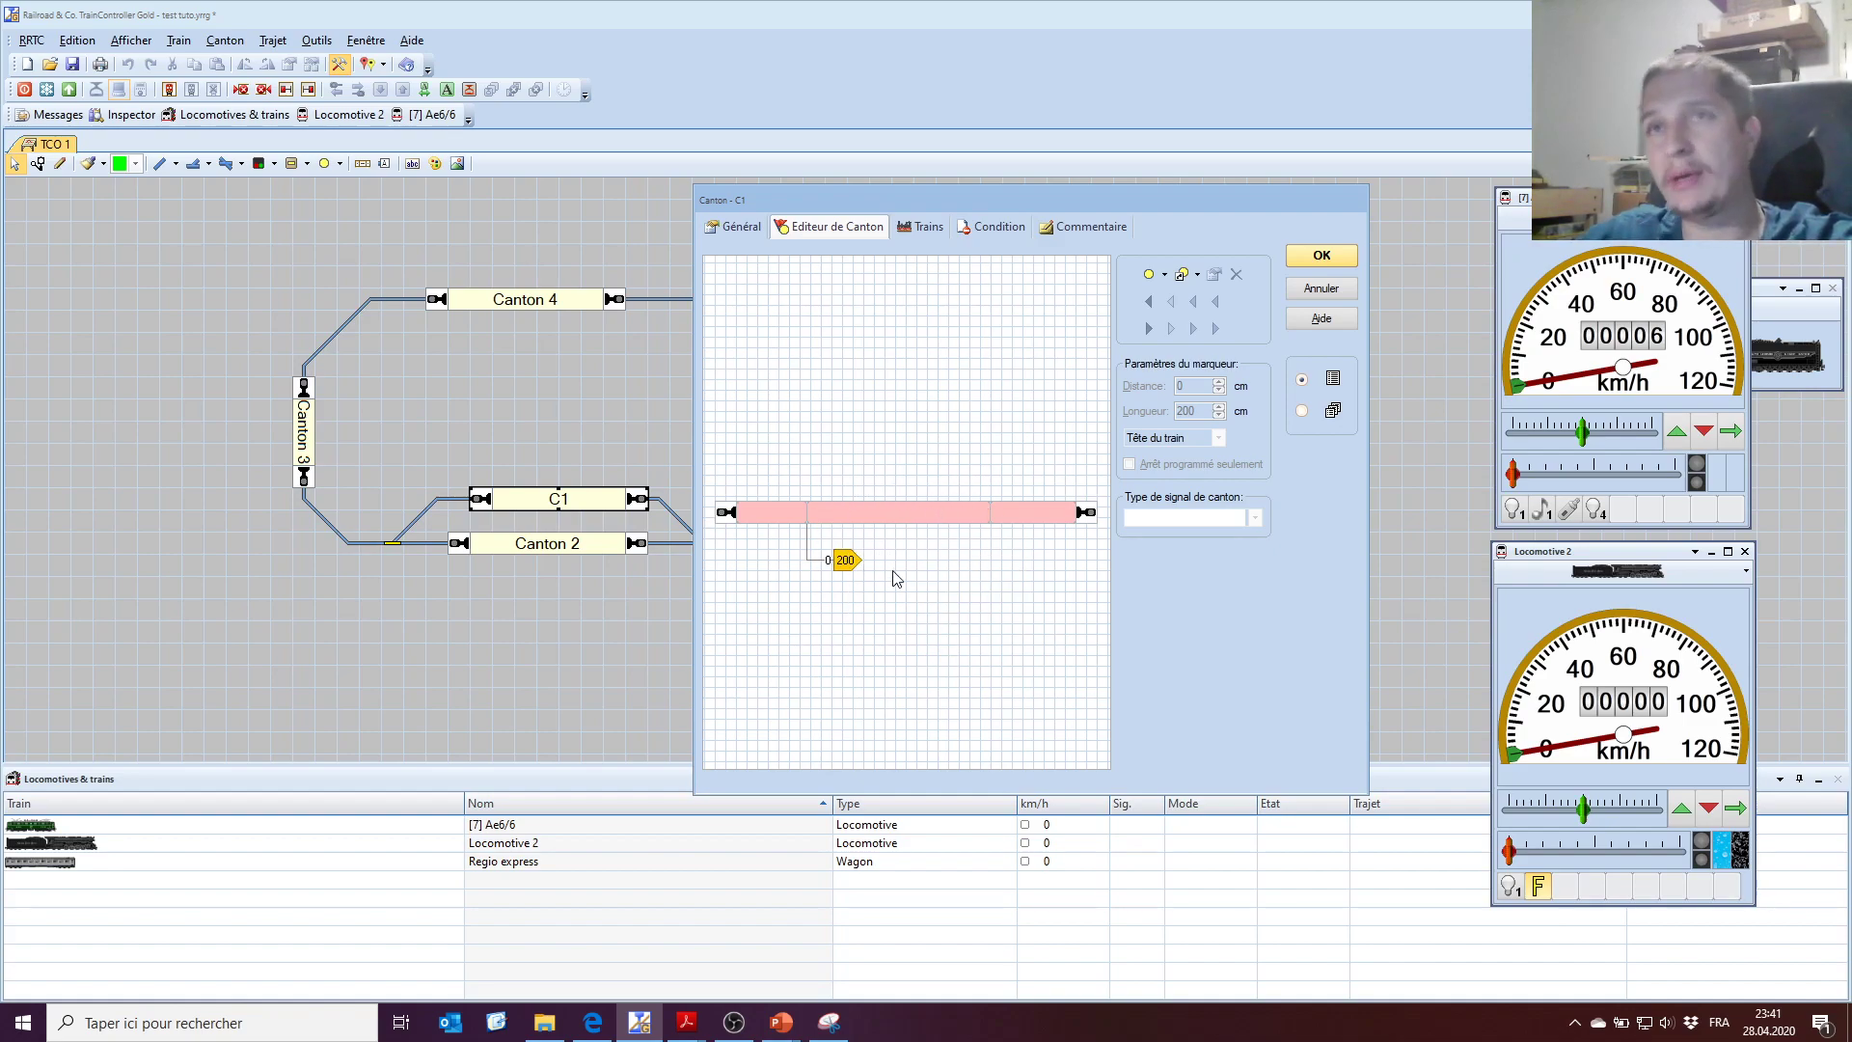
pyautogui.click(846, 563)
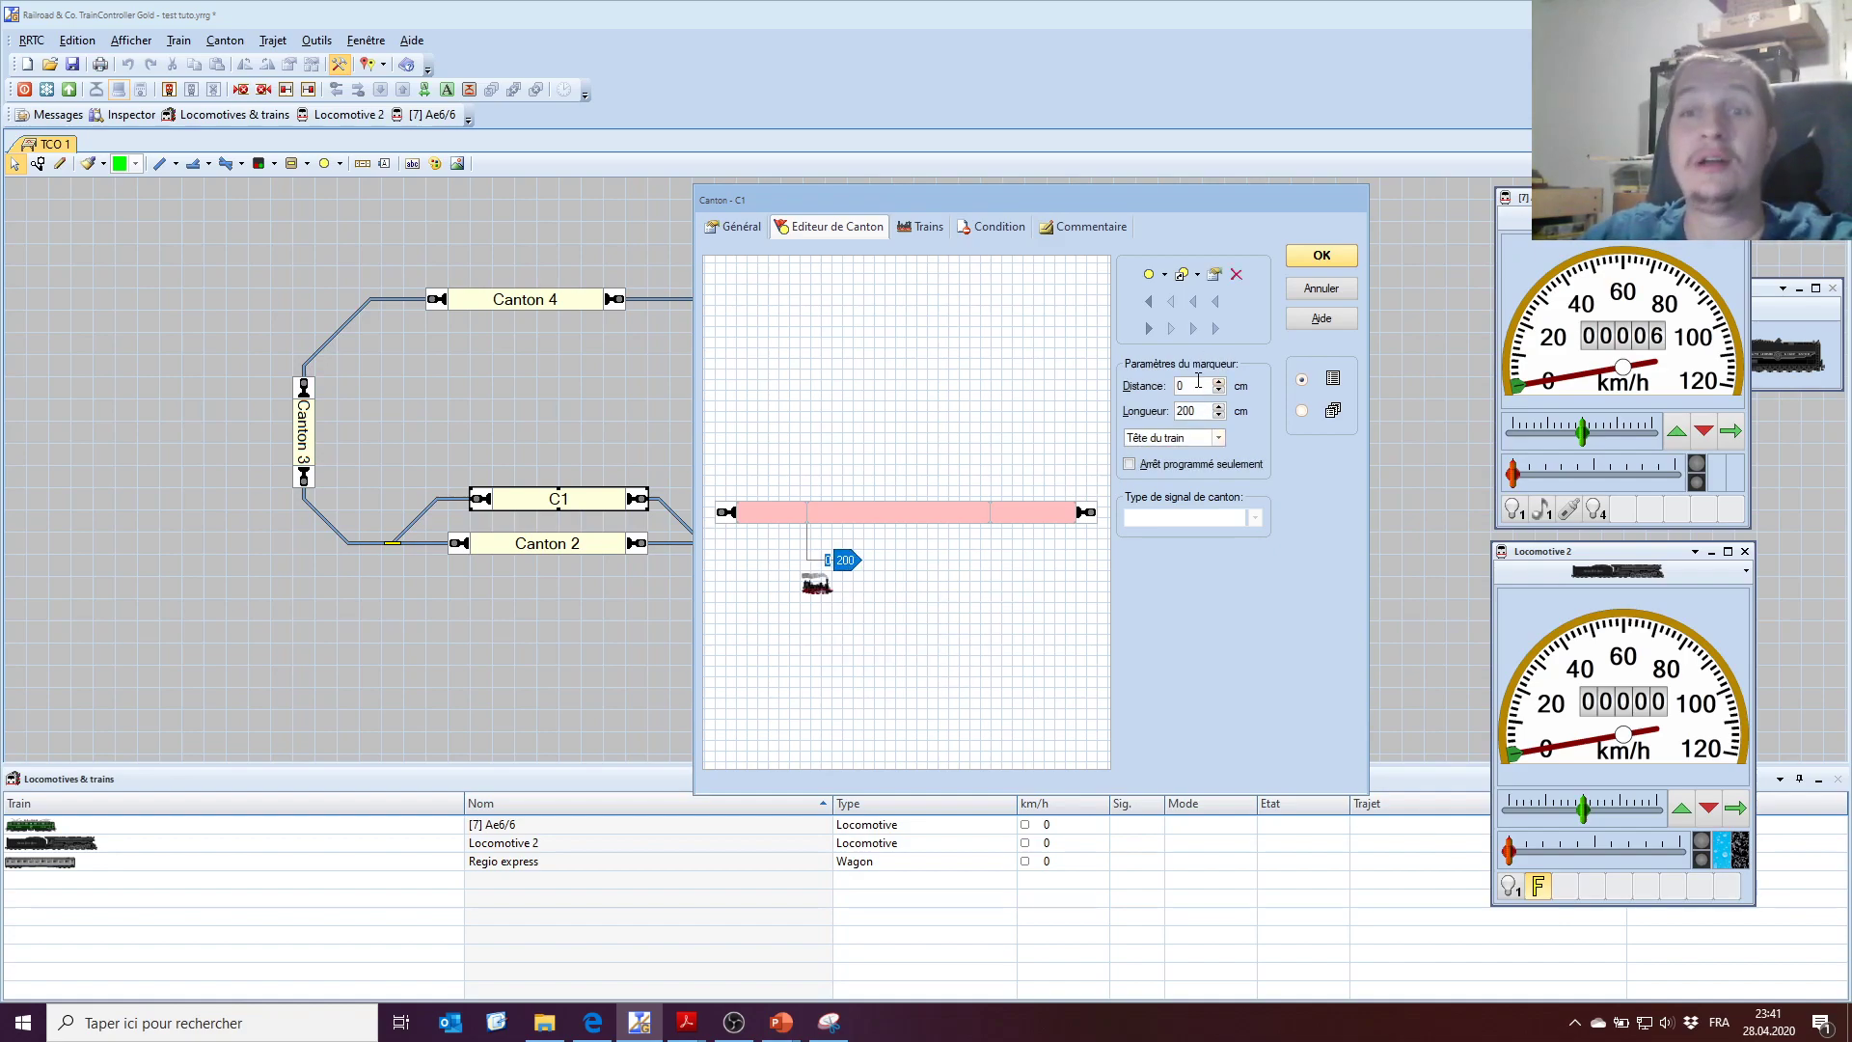
pyautogui.moveTo(1198, 387); pyautogui.dragTo(1158, 389)
pyautogui.write('200')
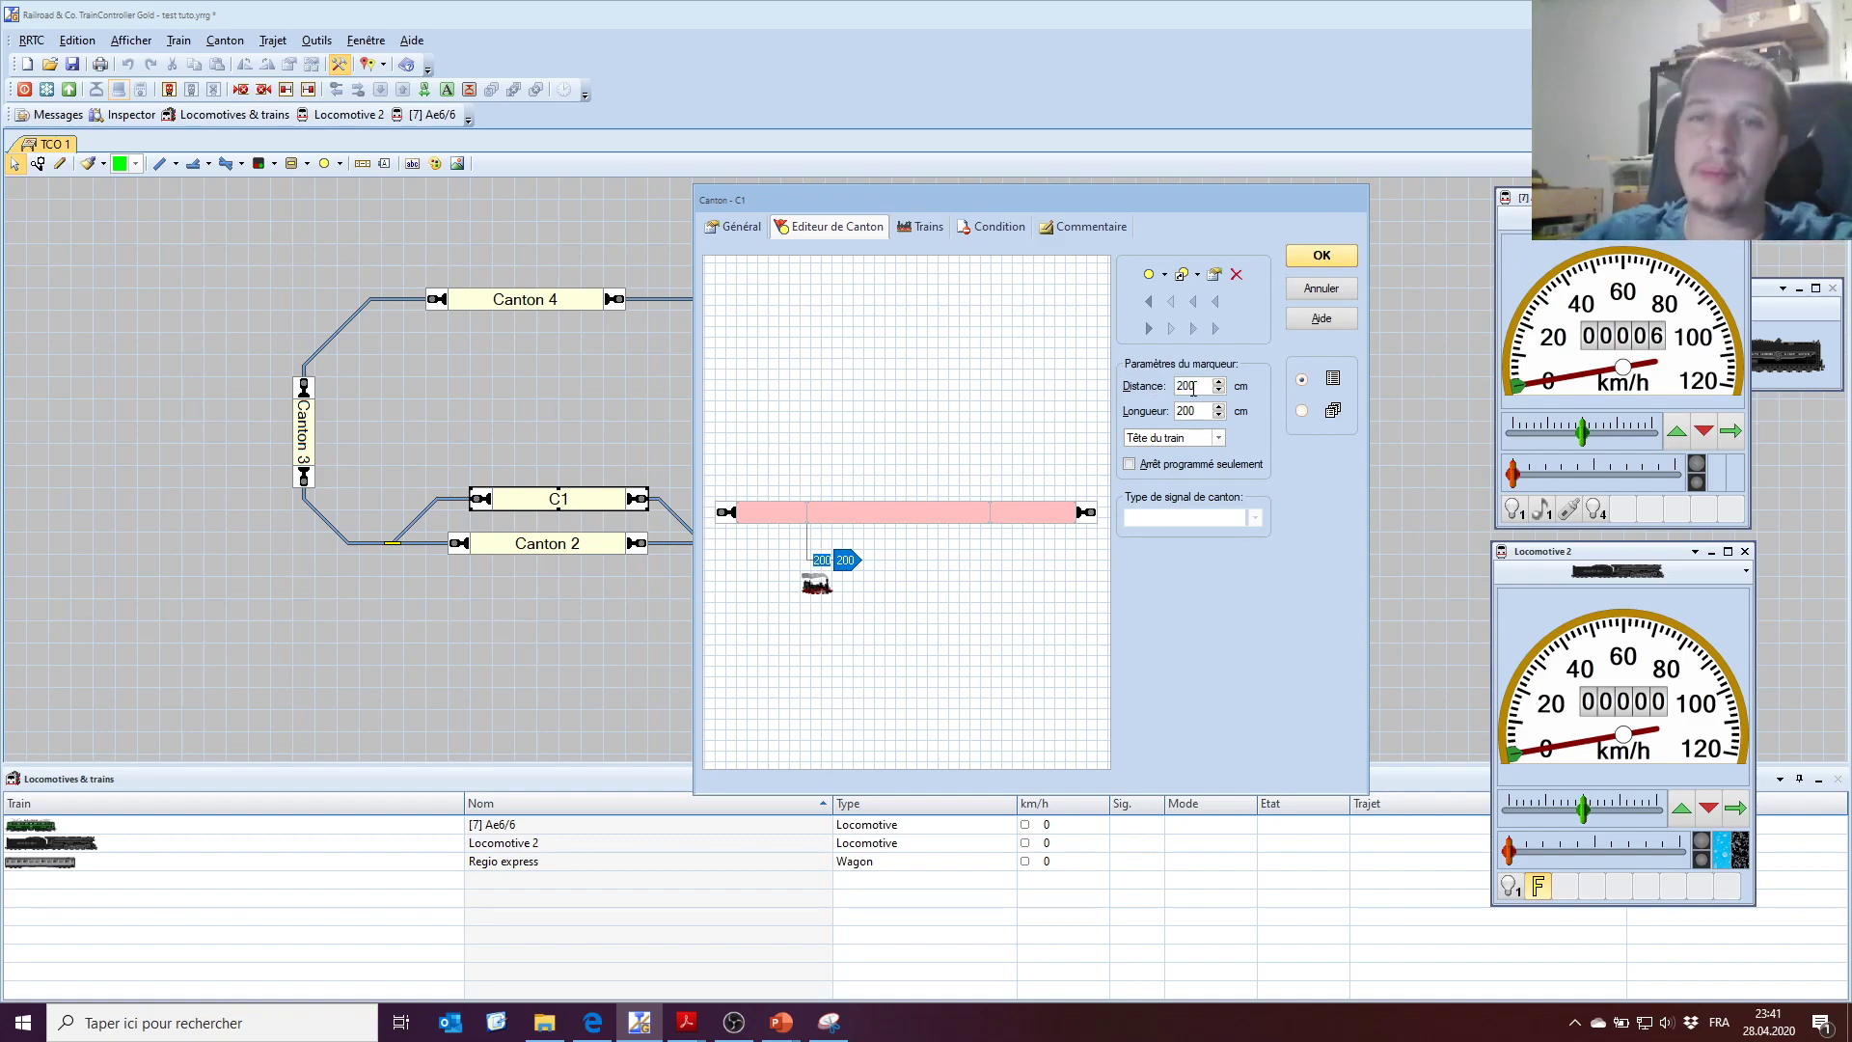
pyautogui.moveTo(1203, 411); pyautogui.dragTo(1142, 417)
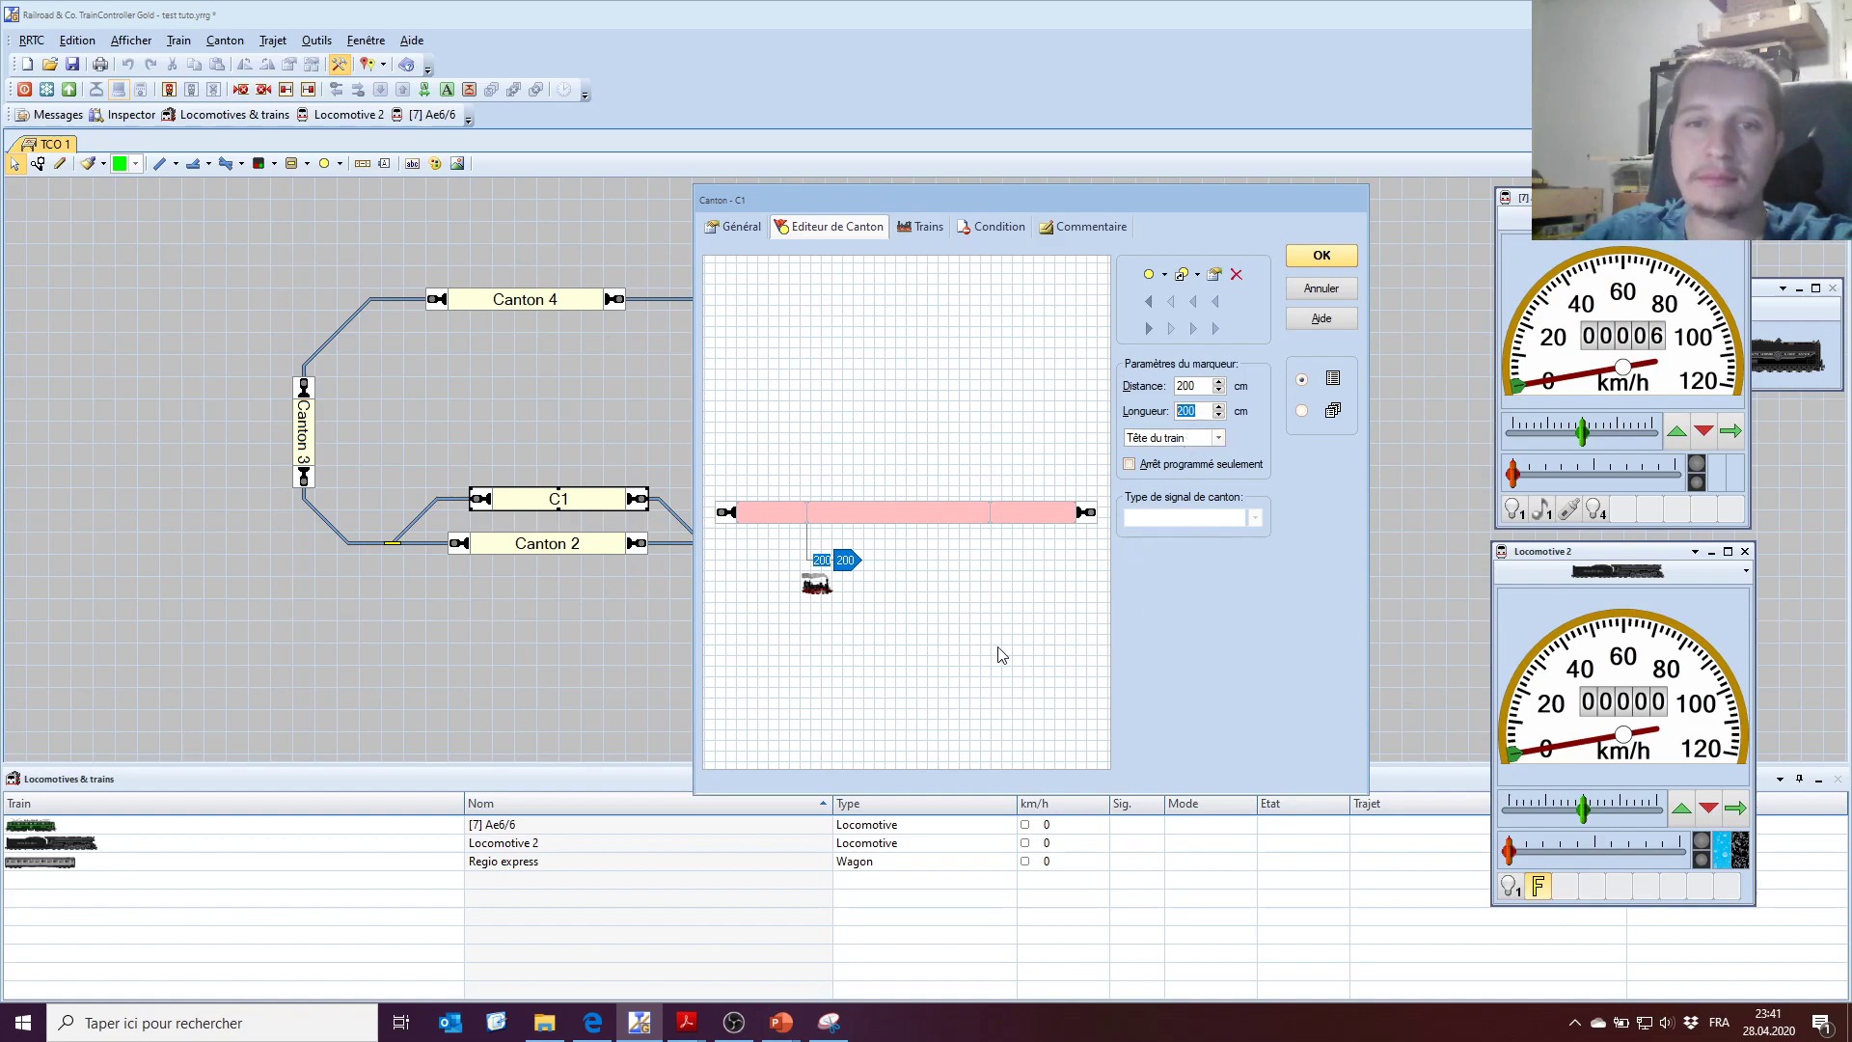
pyautogui.click(1010, 537)
pyautogui.click(944, 512)
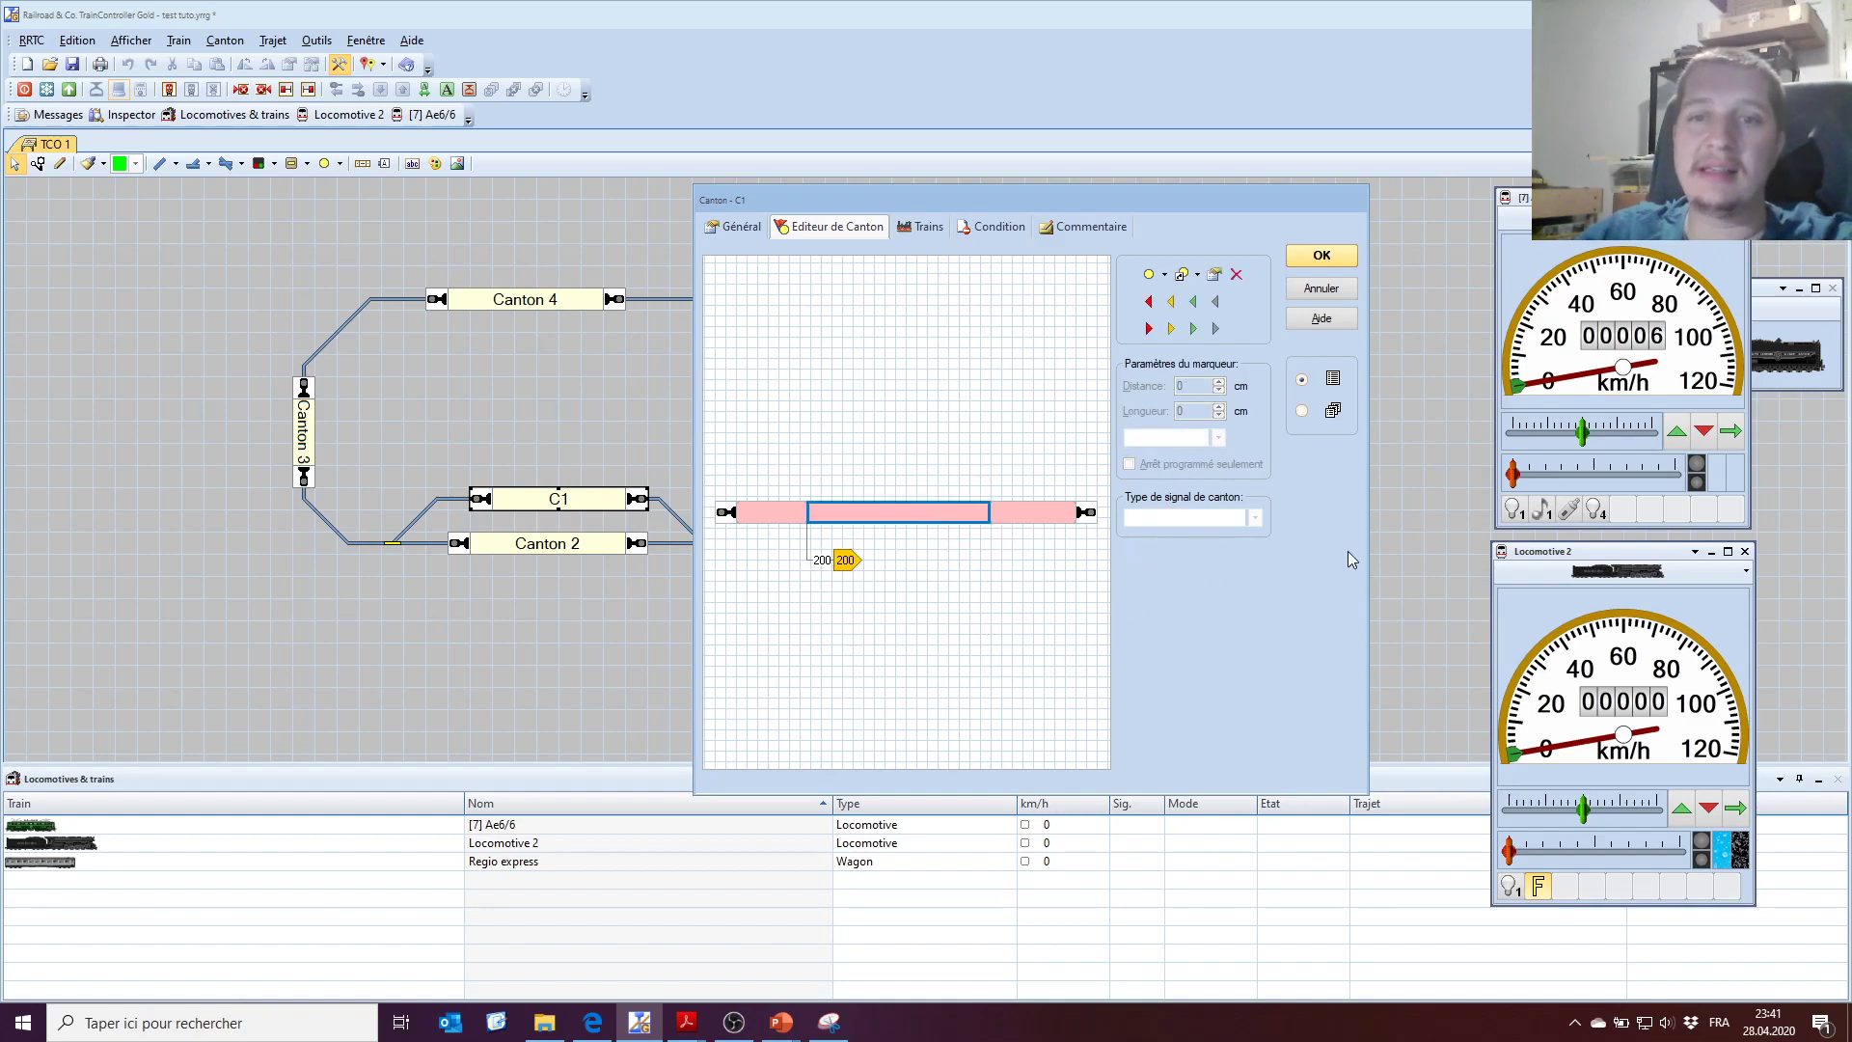
# Add a forward red stop marker to indicator RS2.3, place it just below the track, and set its distance to 5 cm.
pyautogui.click(1054, 517)
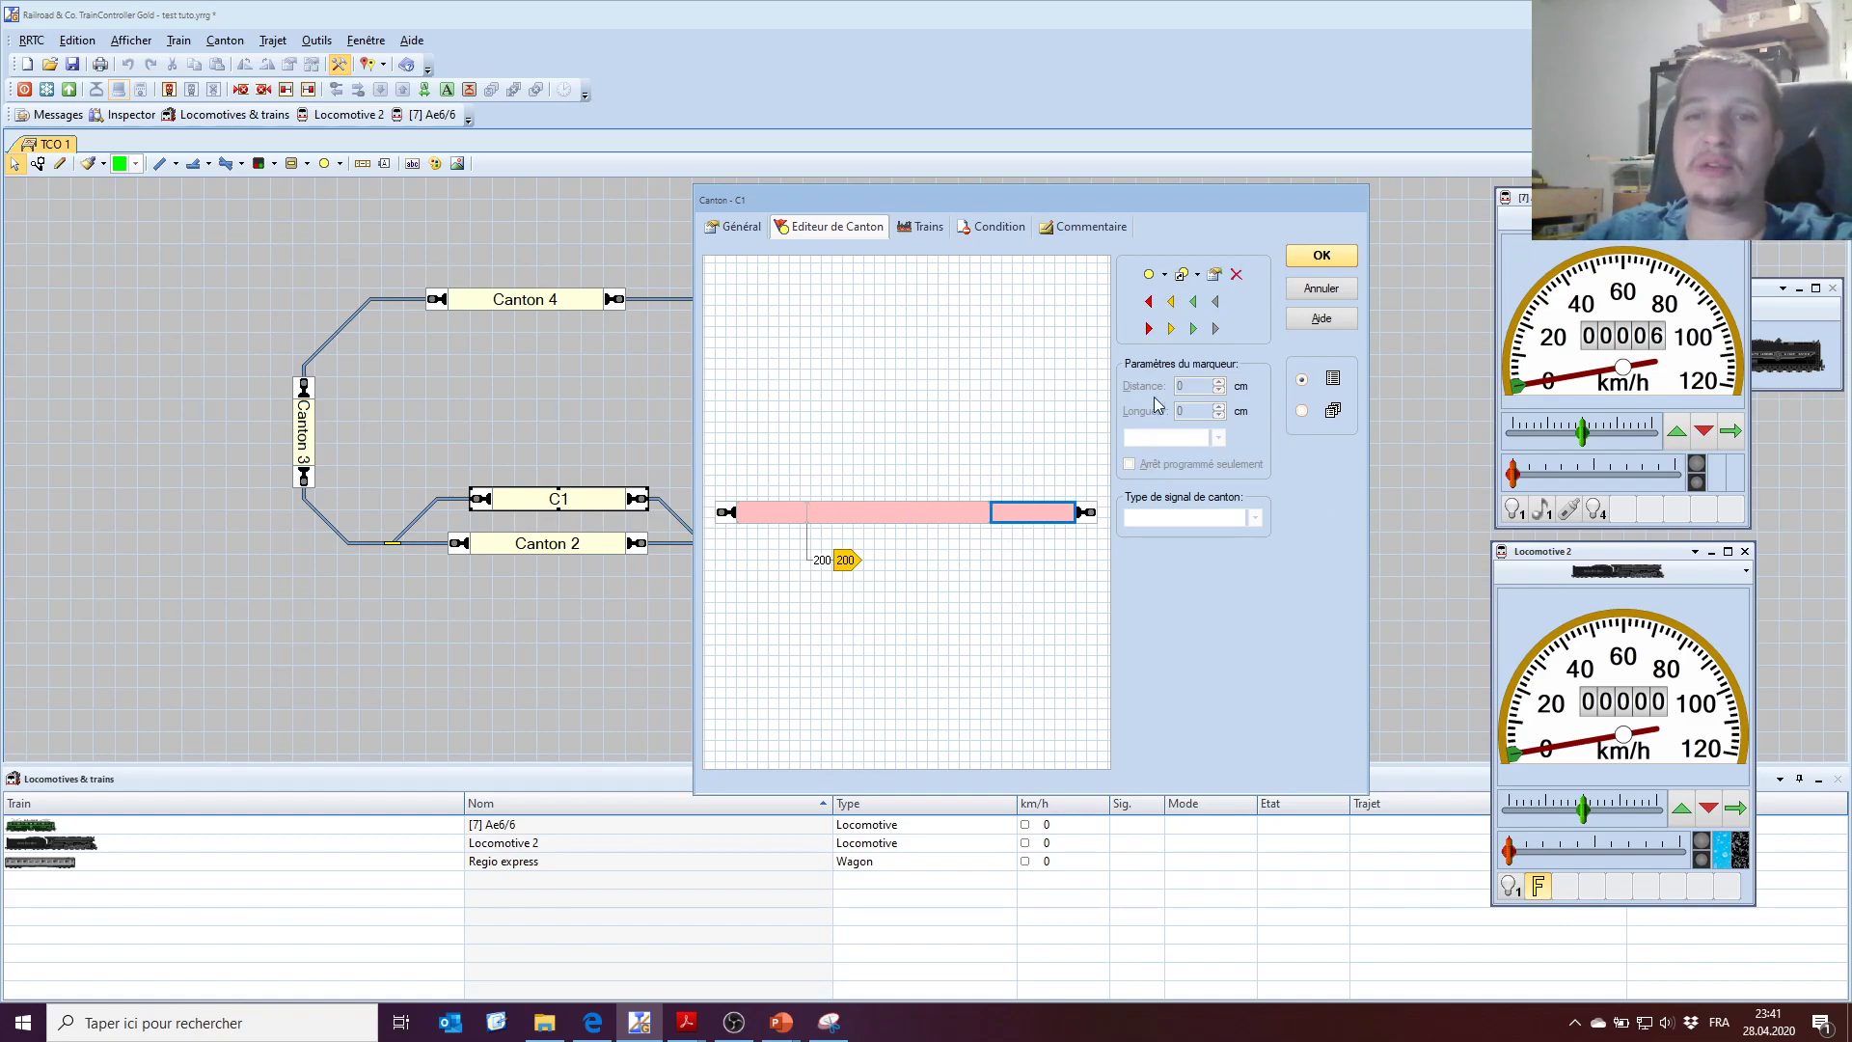
pyautogui.click(1149, 328)
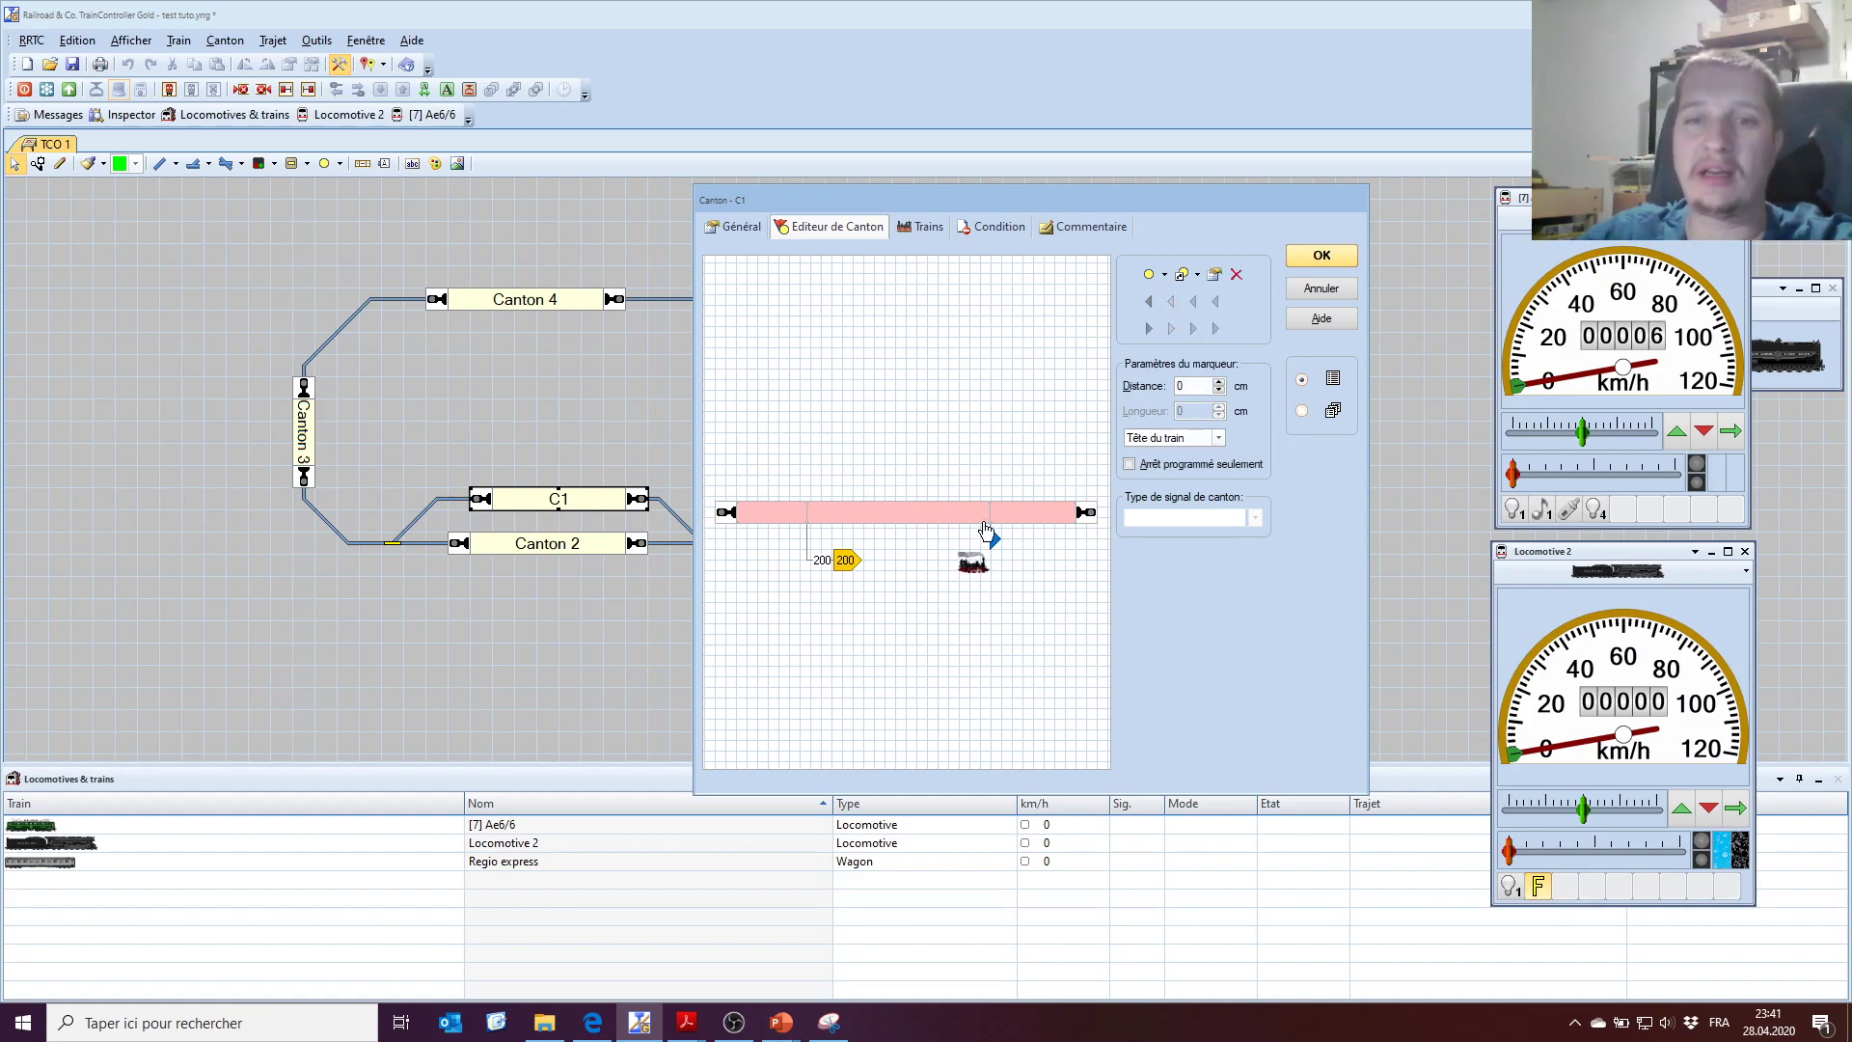
pyautogui.moveTo(992, 539); pyautogui.dragTo(1013, 572)
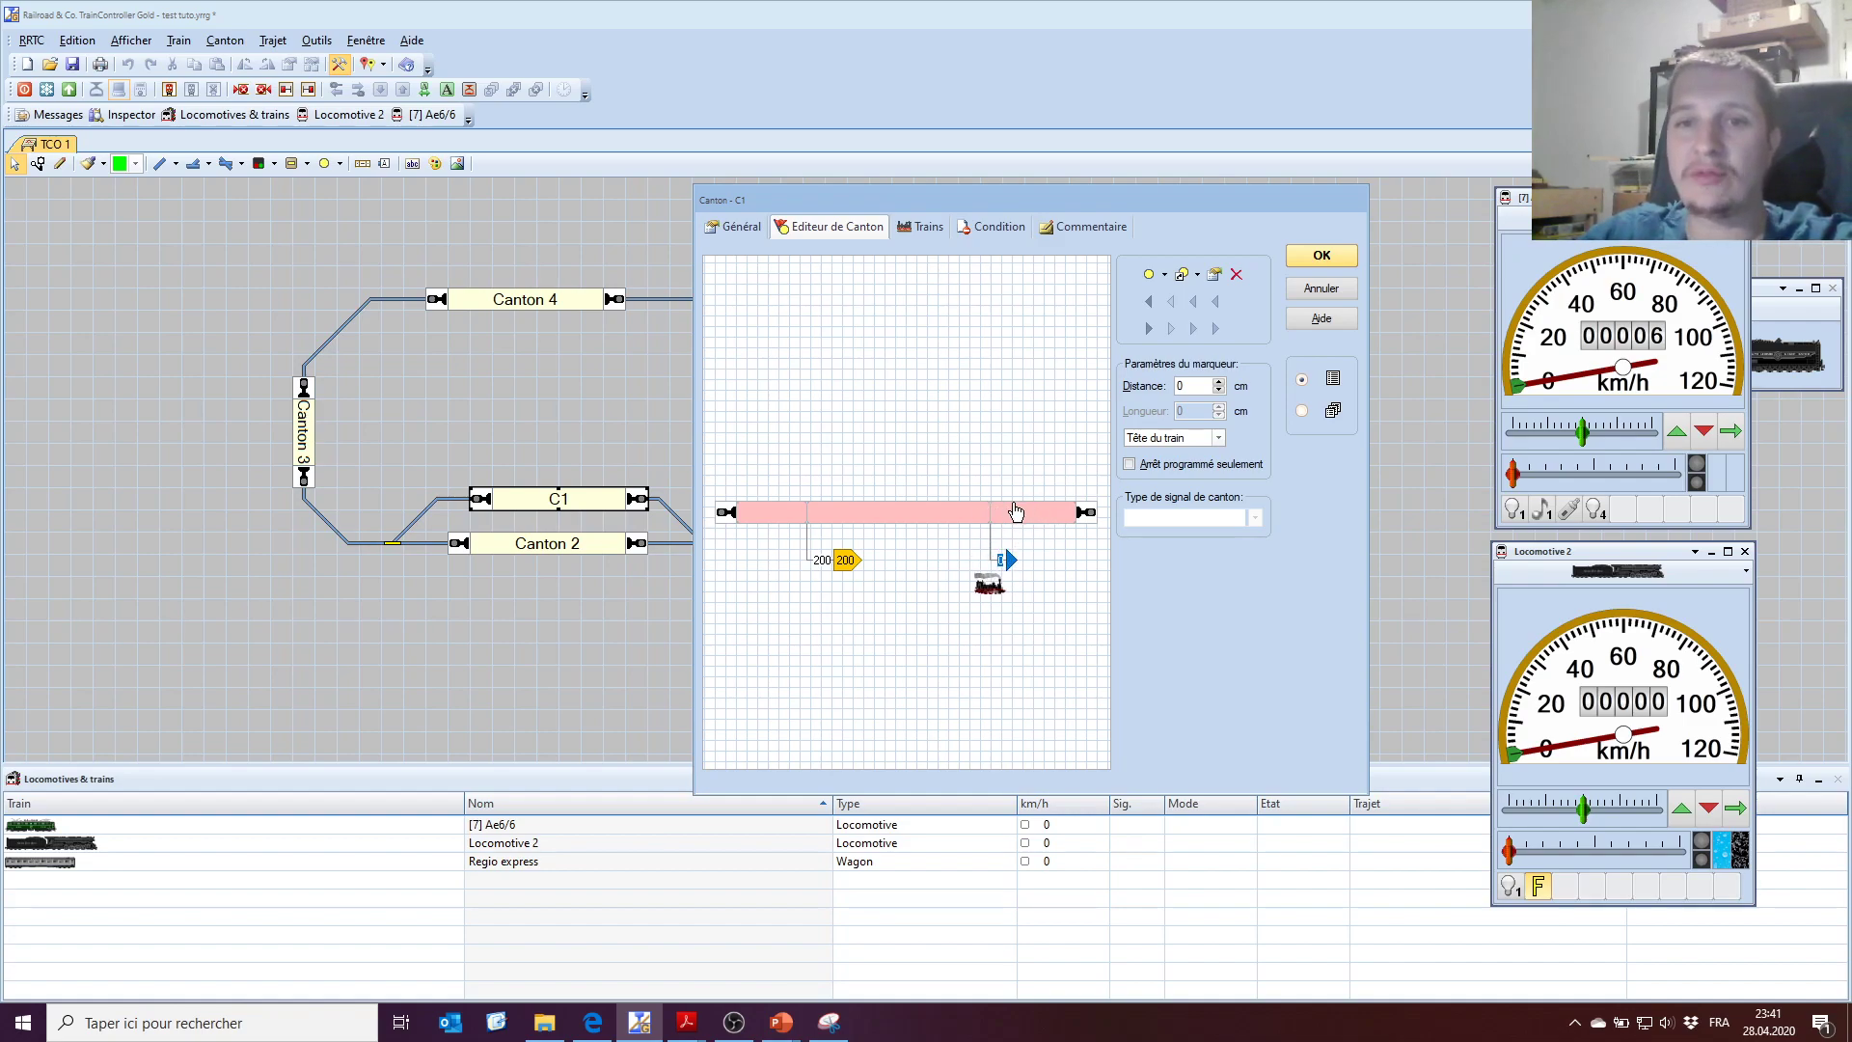
pyautogui.doubleClick(1195, 384)
pyautogui.write('5')
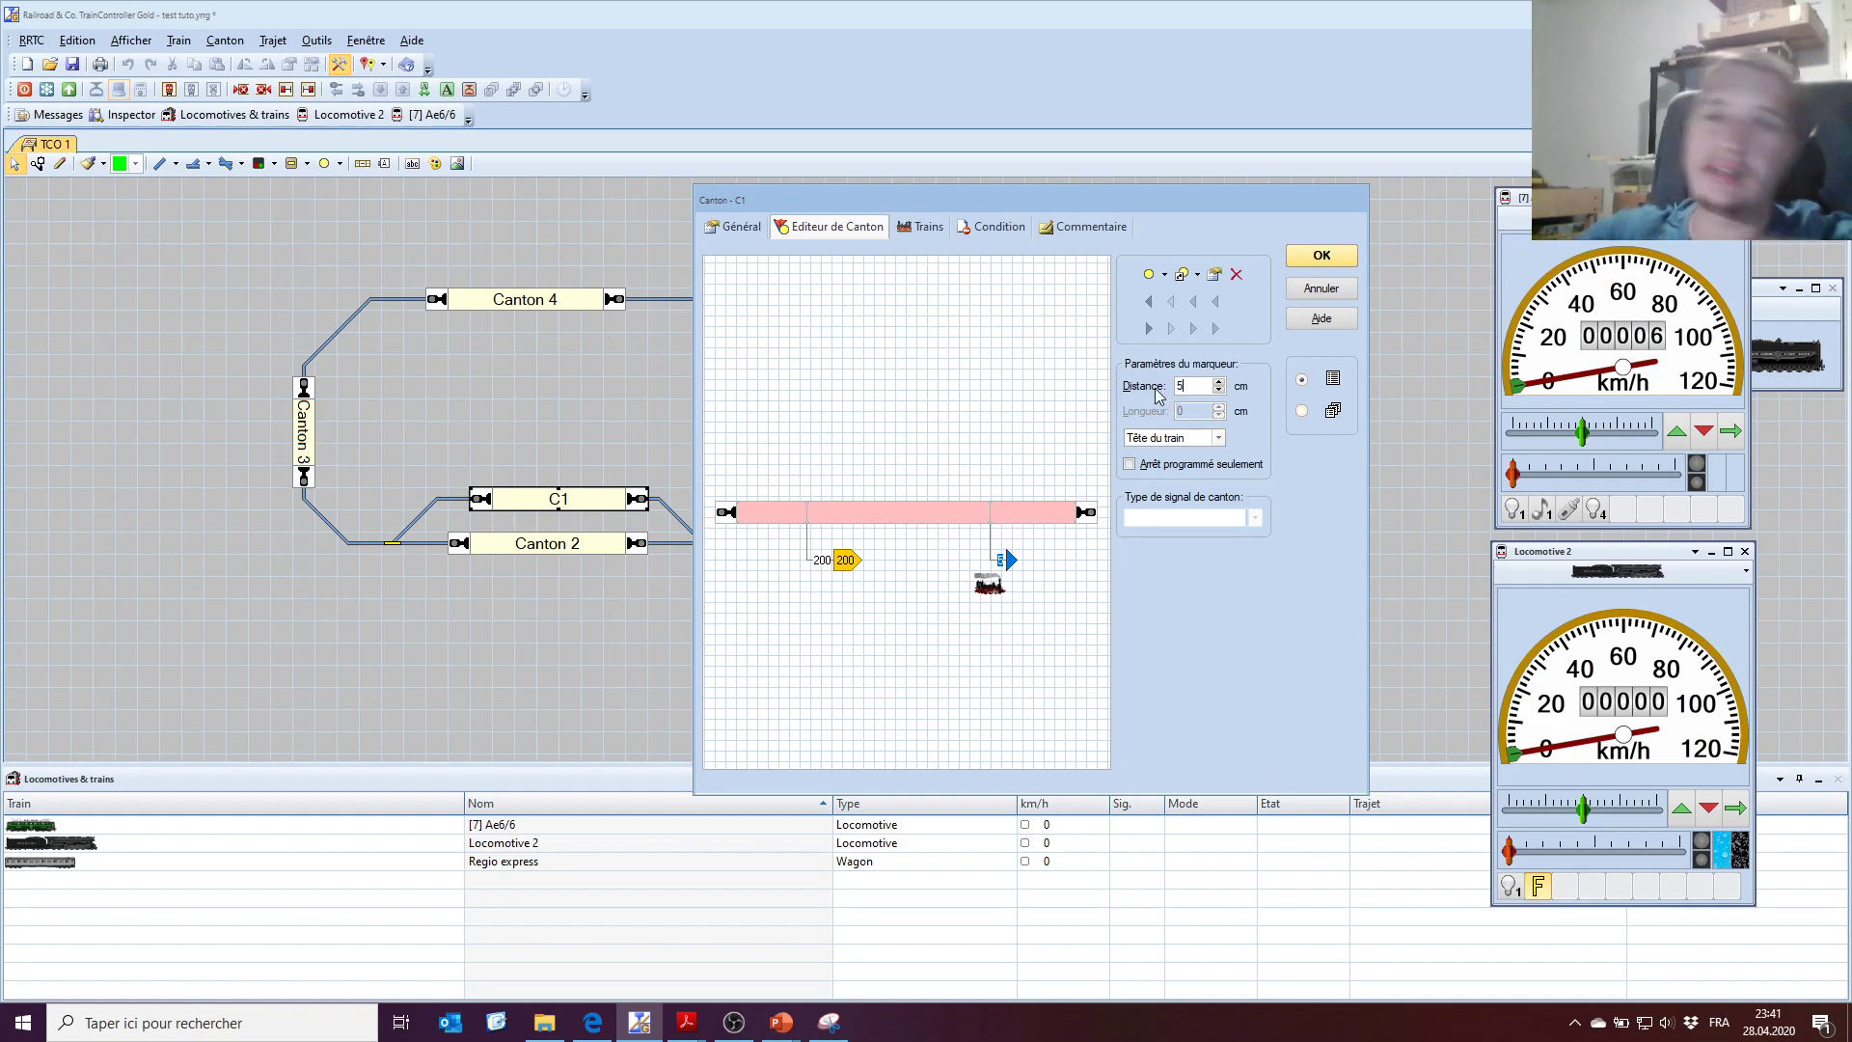
pyautogui.click(1088, 654)
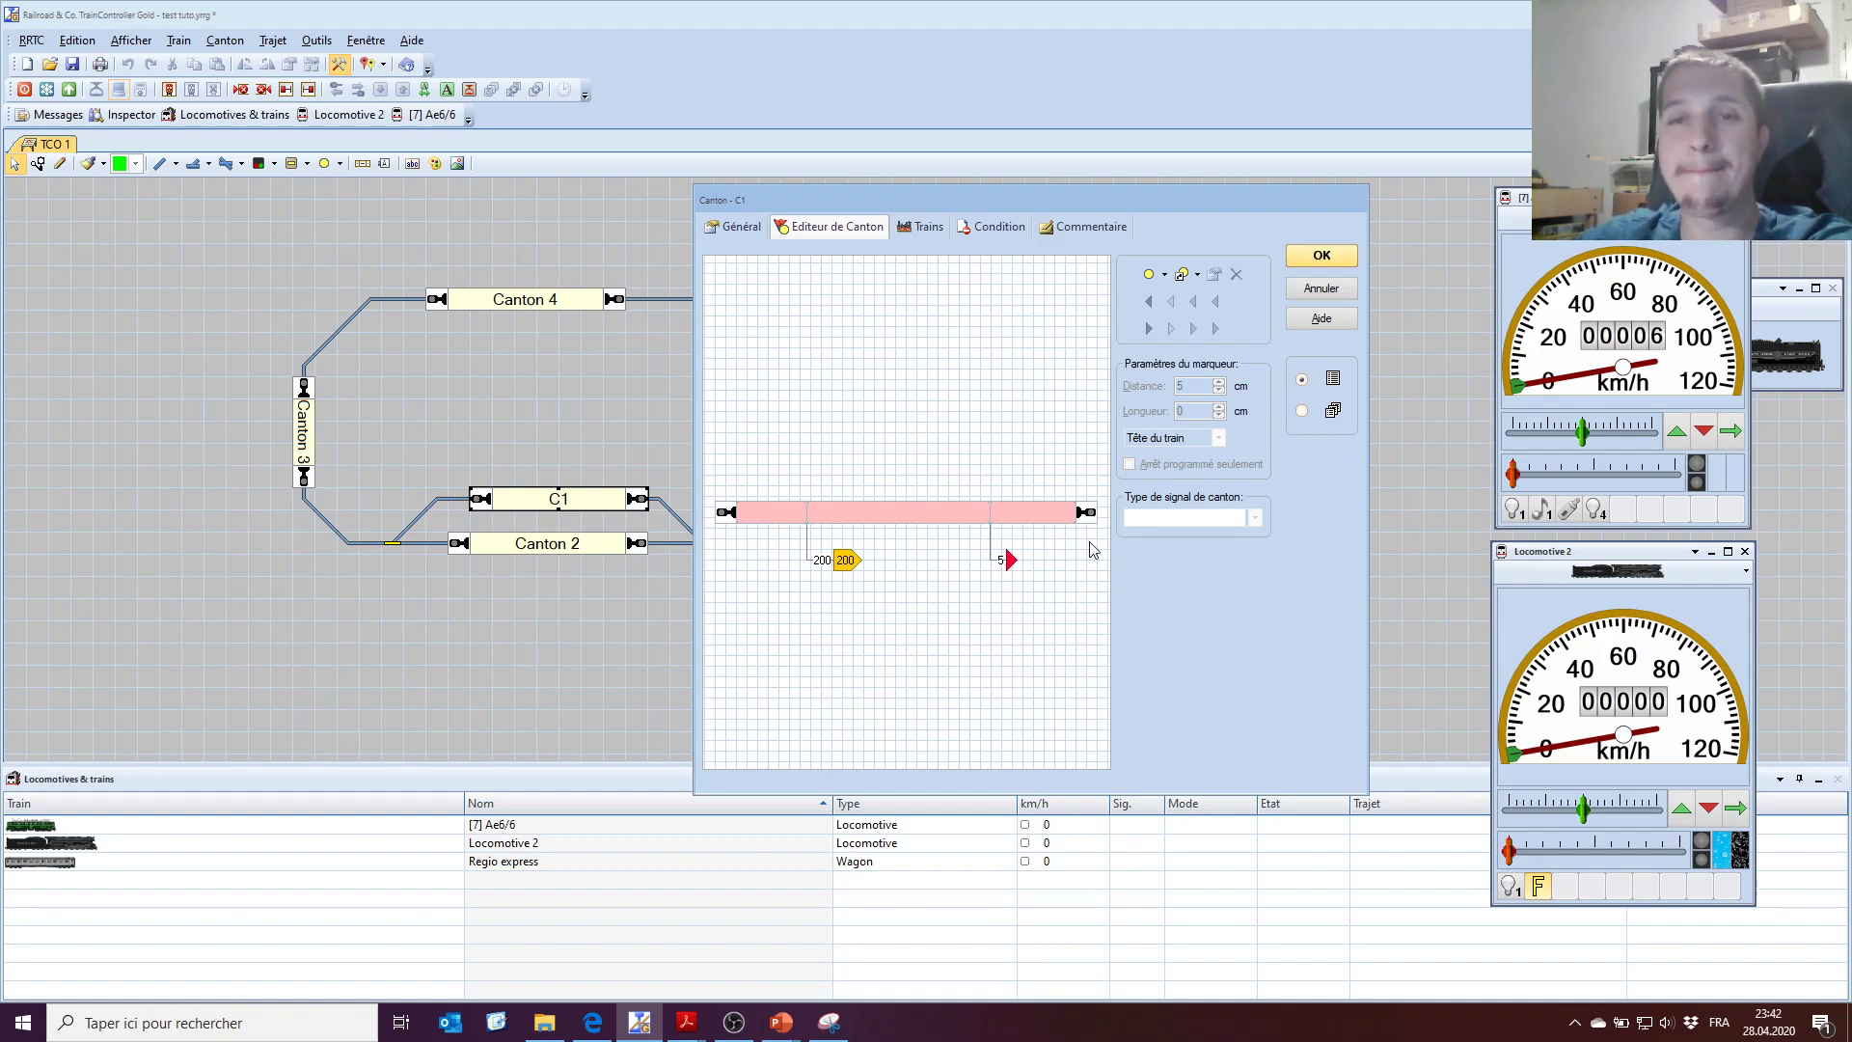
# Check which train reference points are available for the brake marker on indicator RS2.2.
pyautogui.click(848, 567)
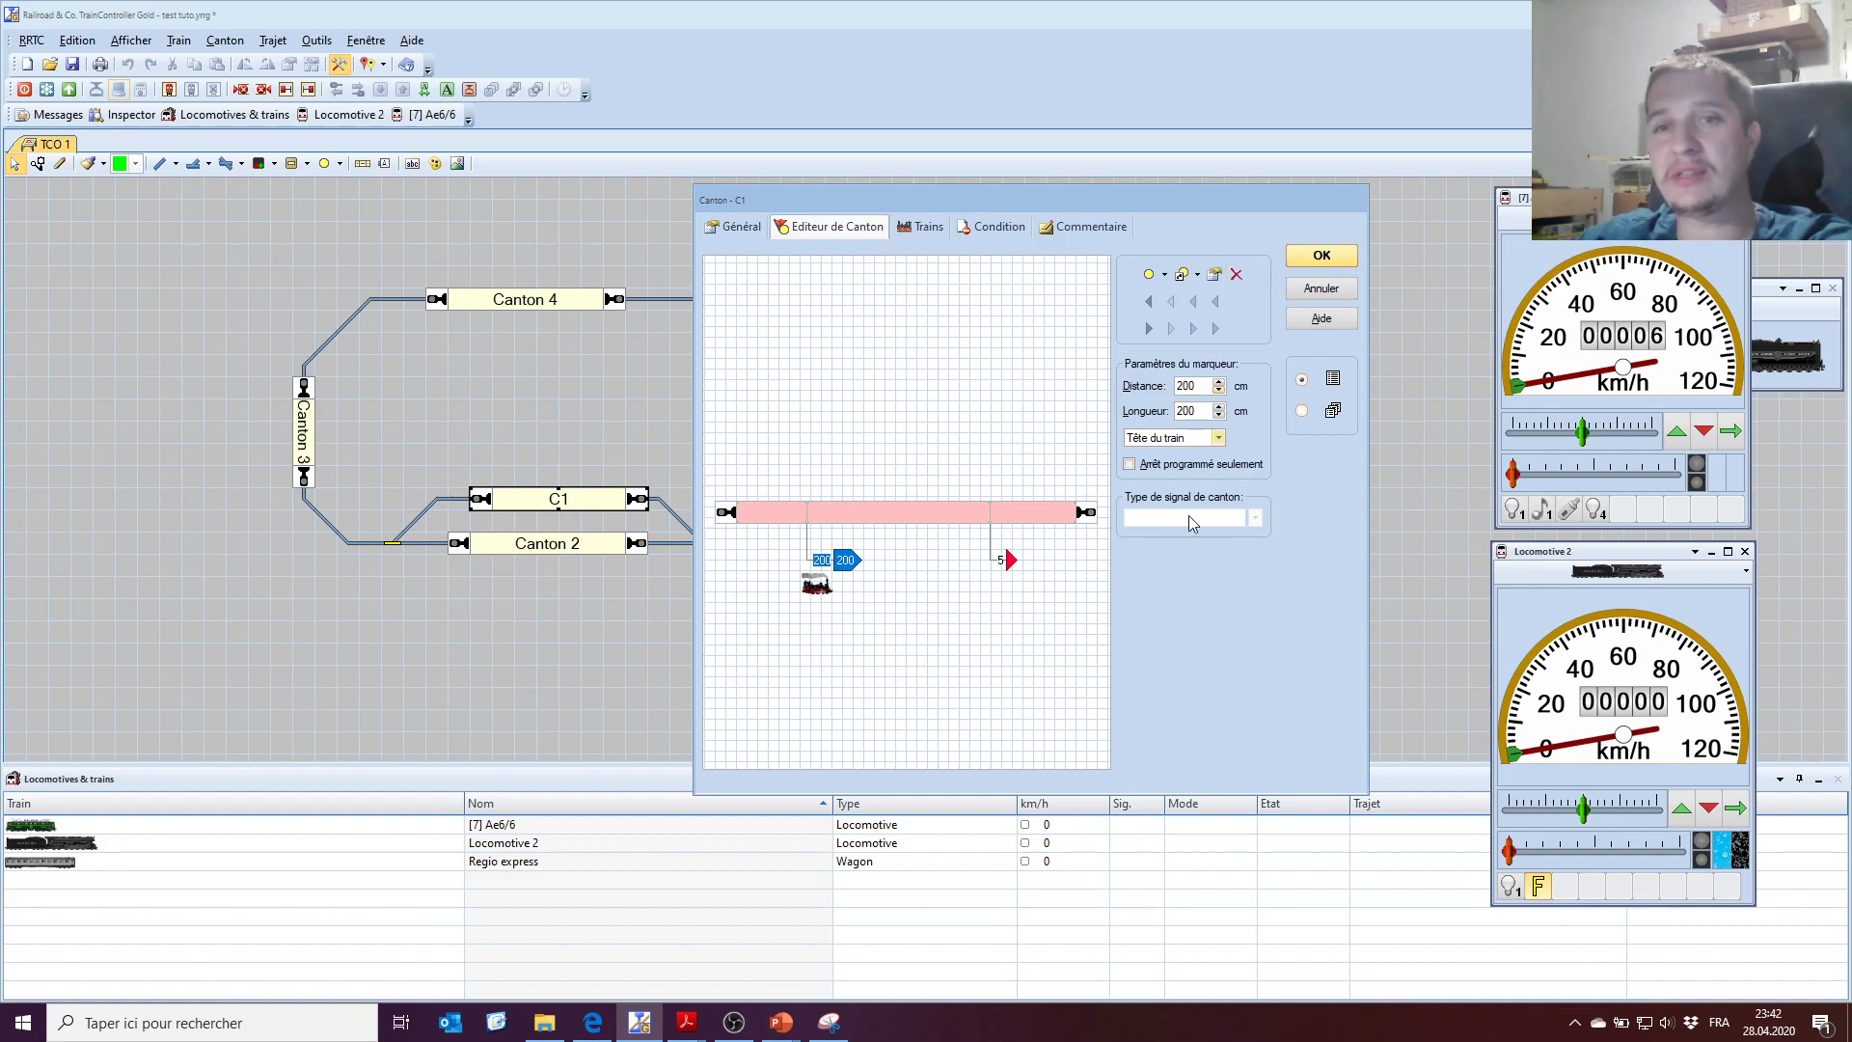
pyautogui.click(1218, 438)
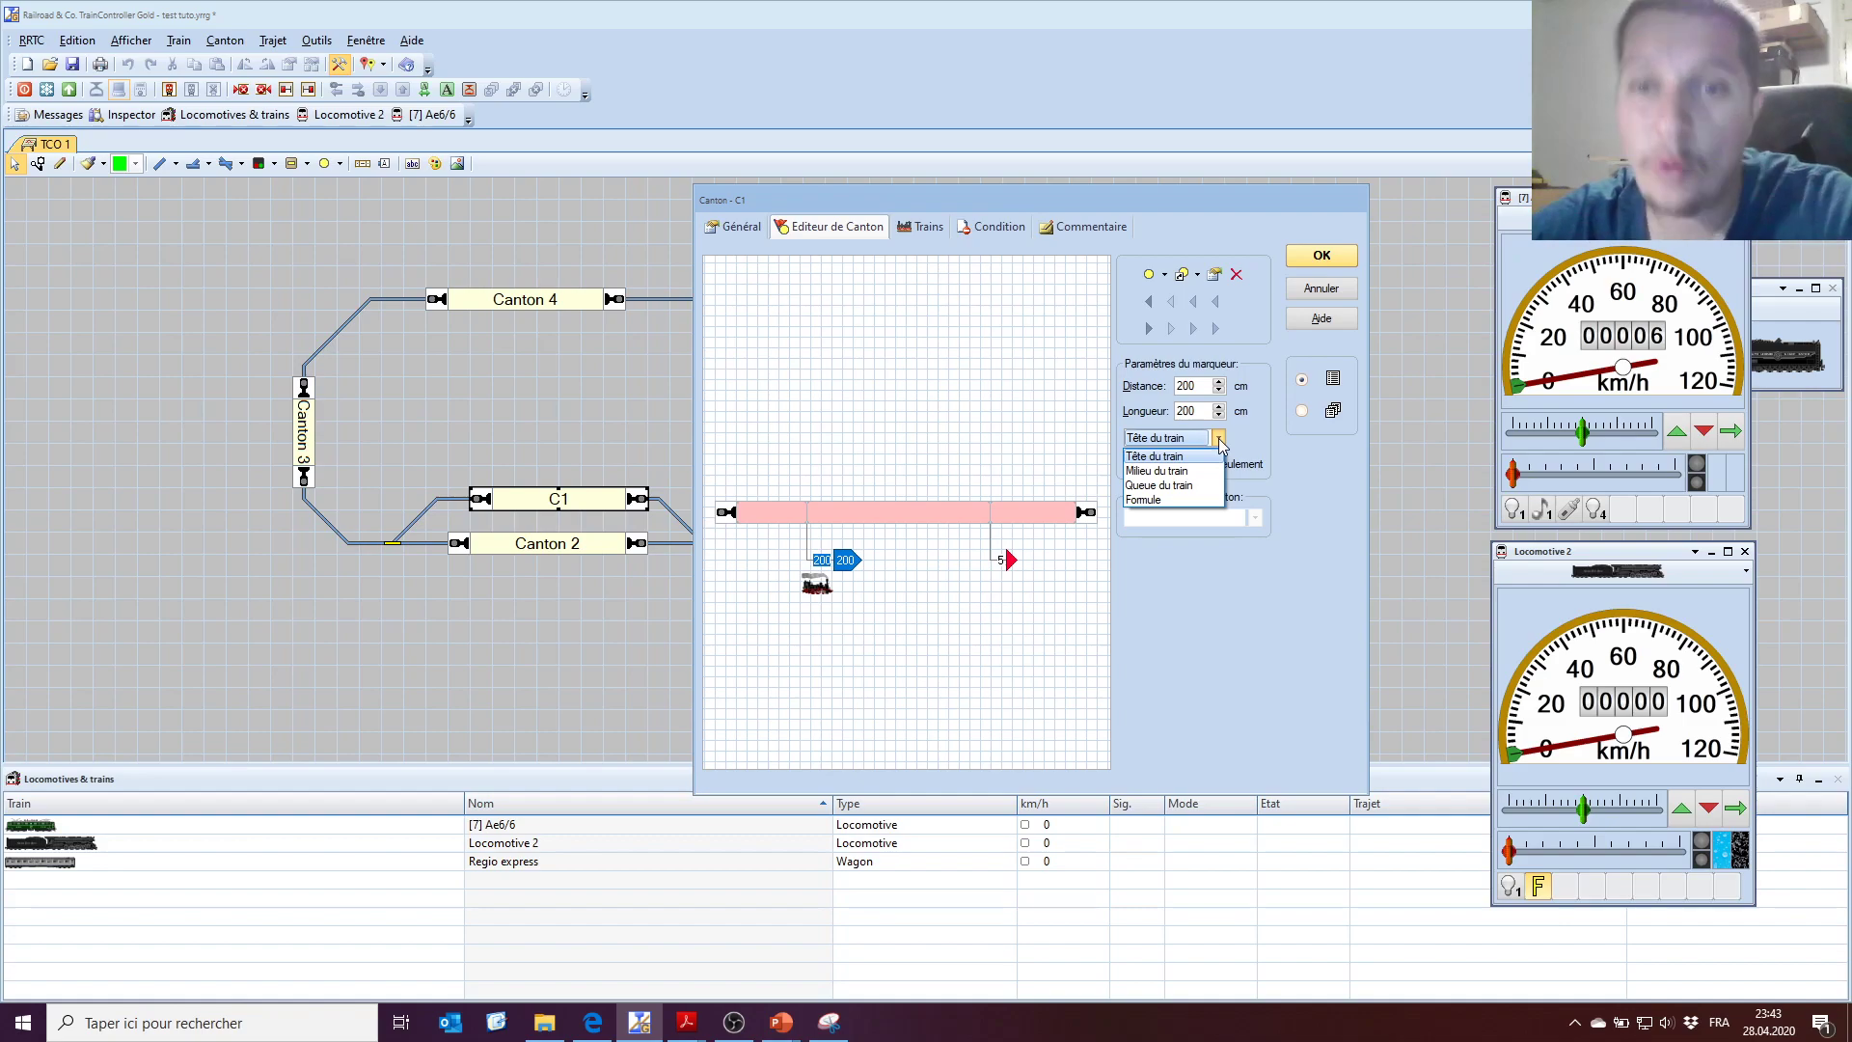
pyautogui.click(1218, 438)
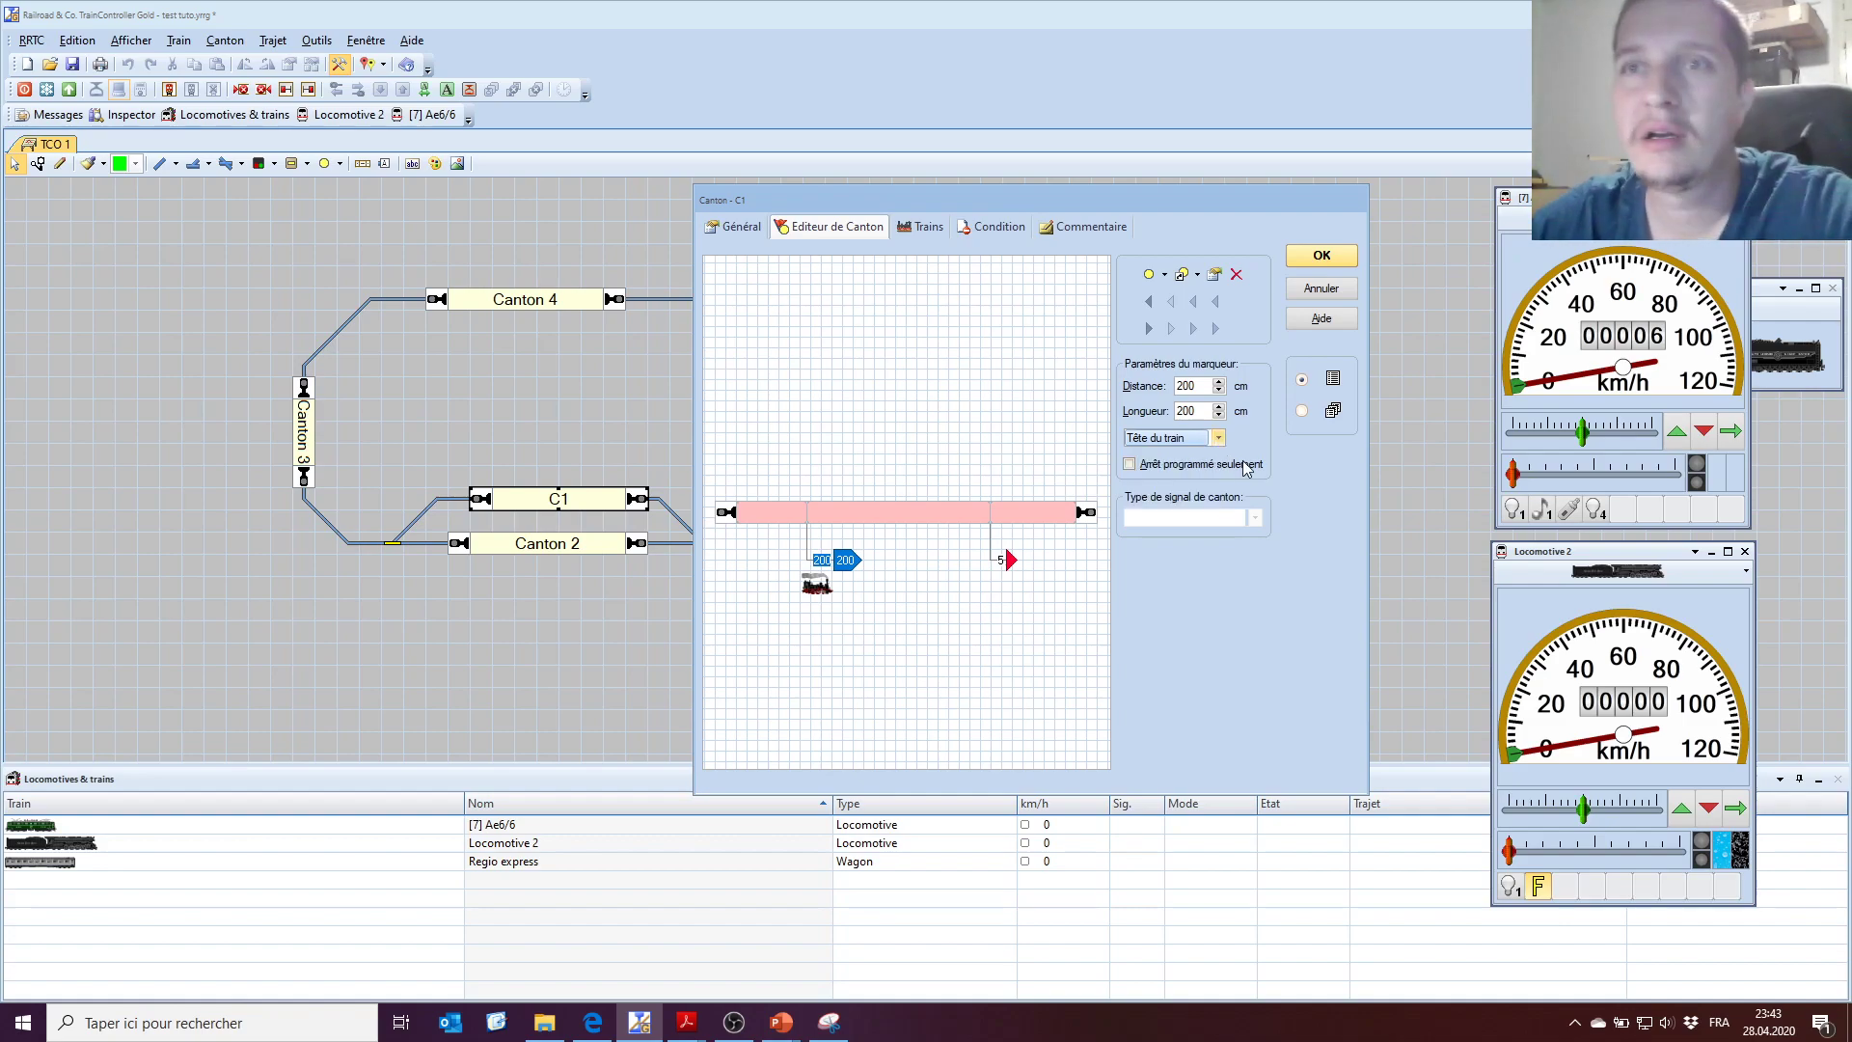
# Examine the condition and operation settings of the existing brake marker on indicator RS2.2.
pyautogui.click(854, 562)
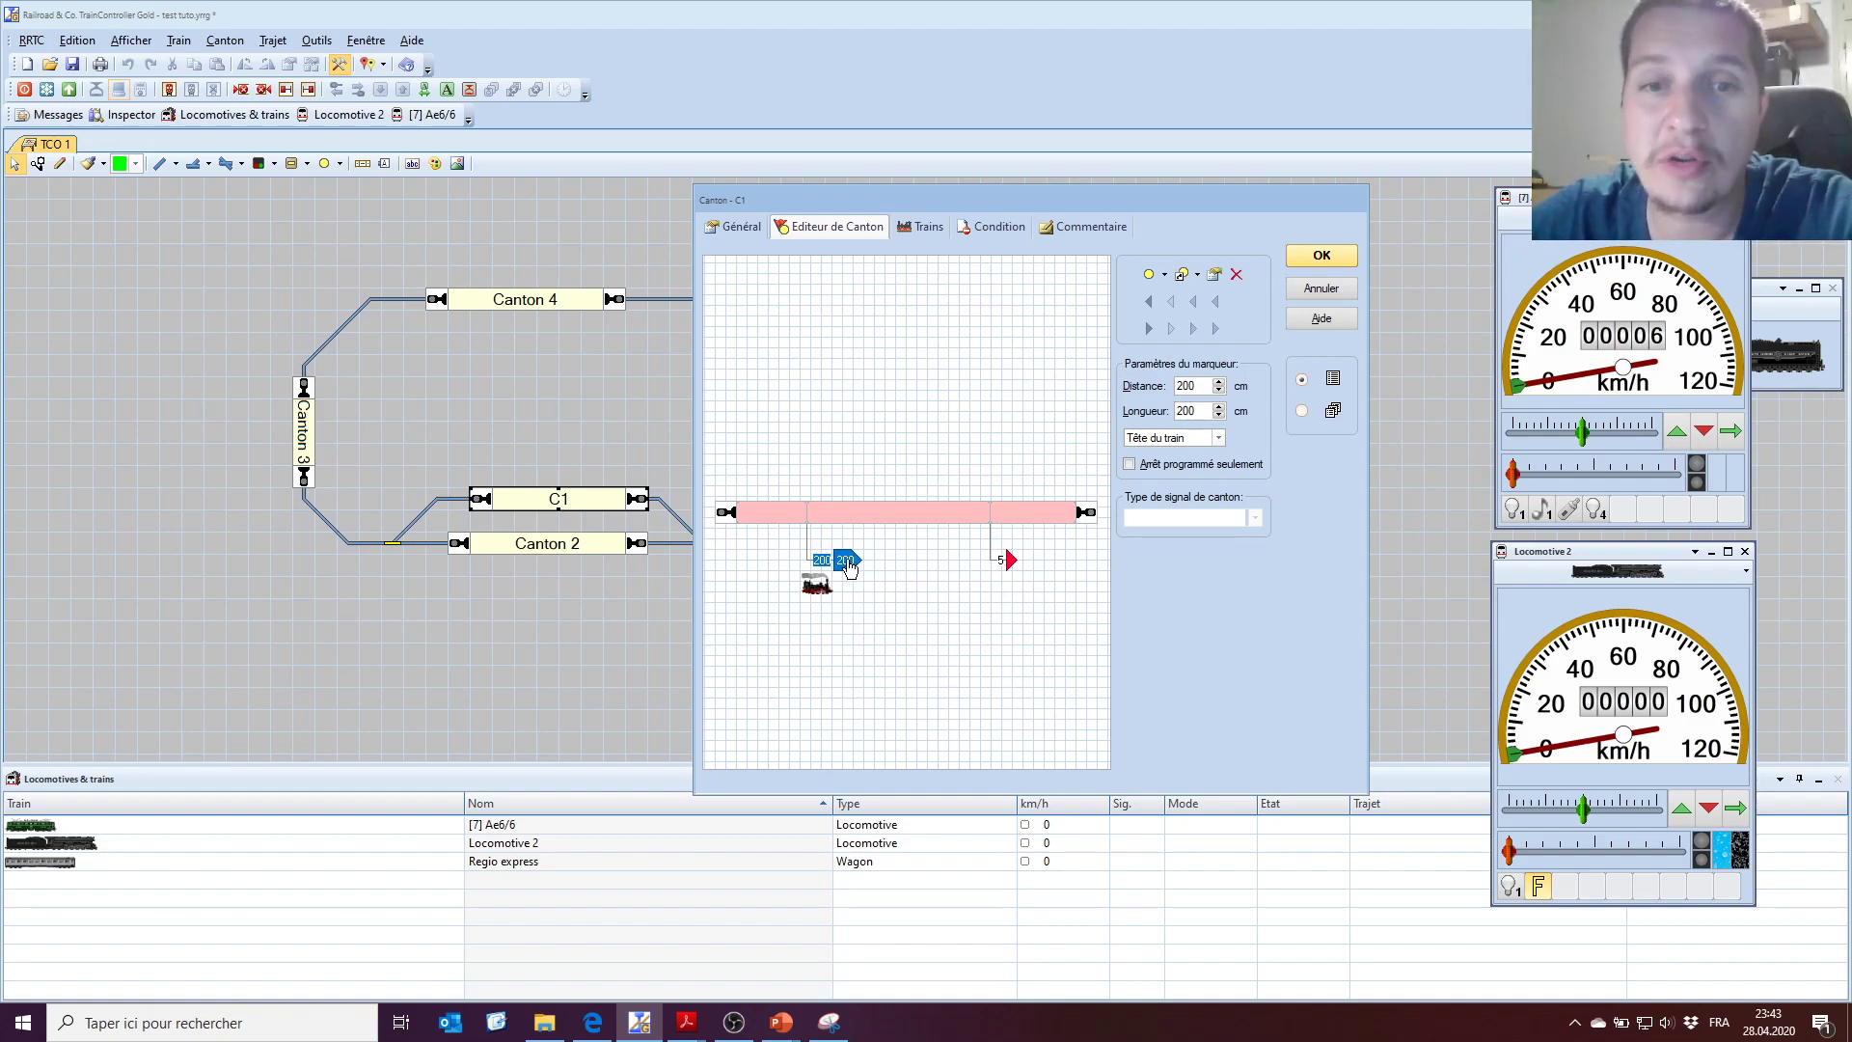
pyautogui.press('Return')
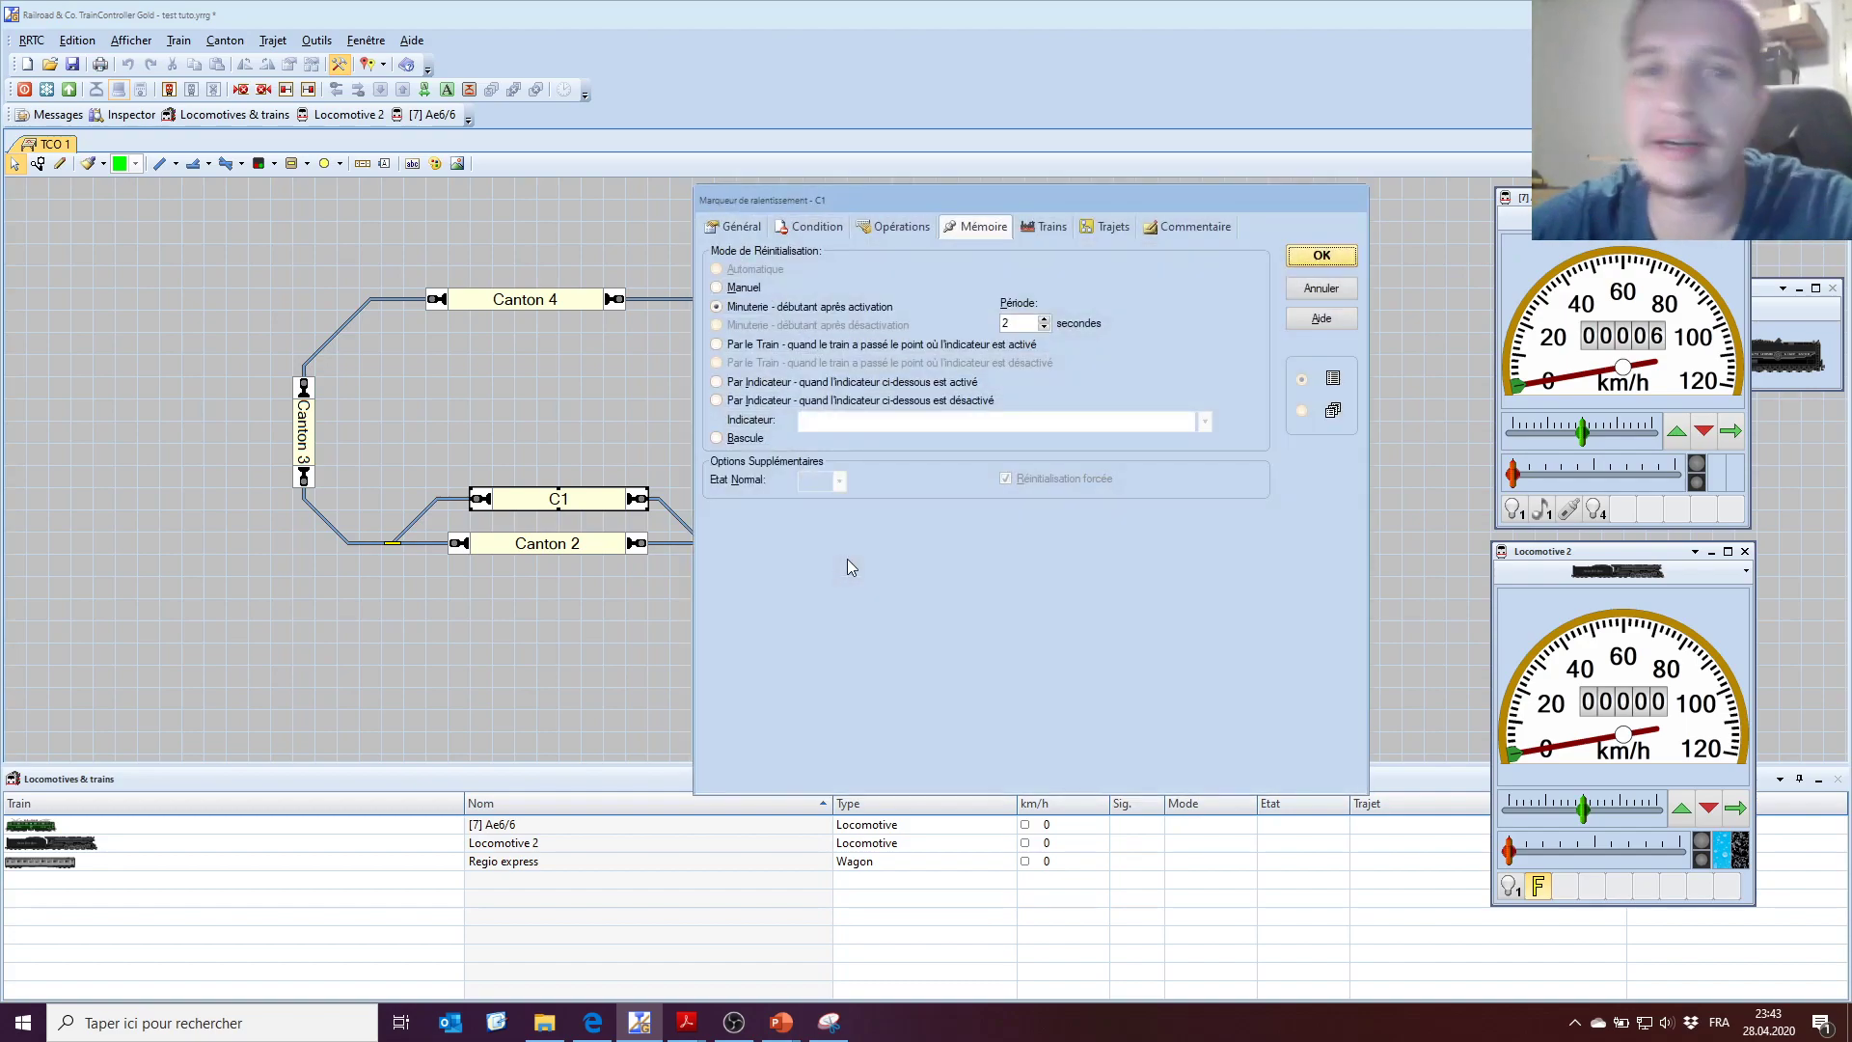
pyautogui.click(895, 230)
pyautogui.click(820, 230)
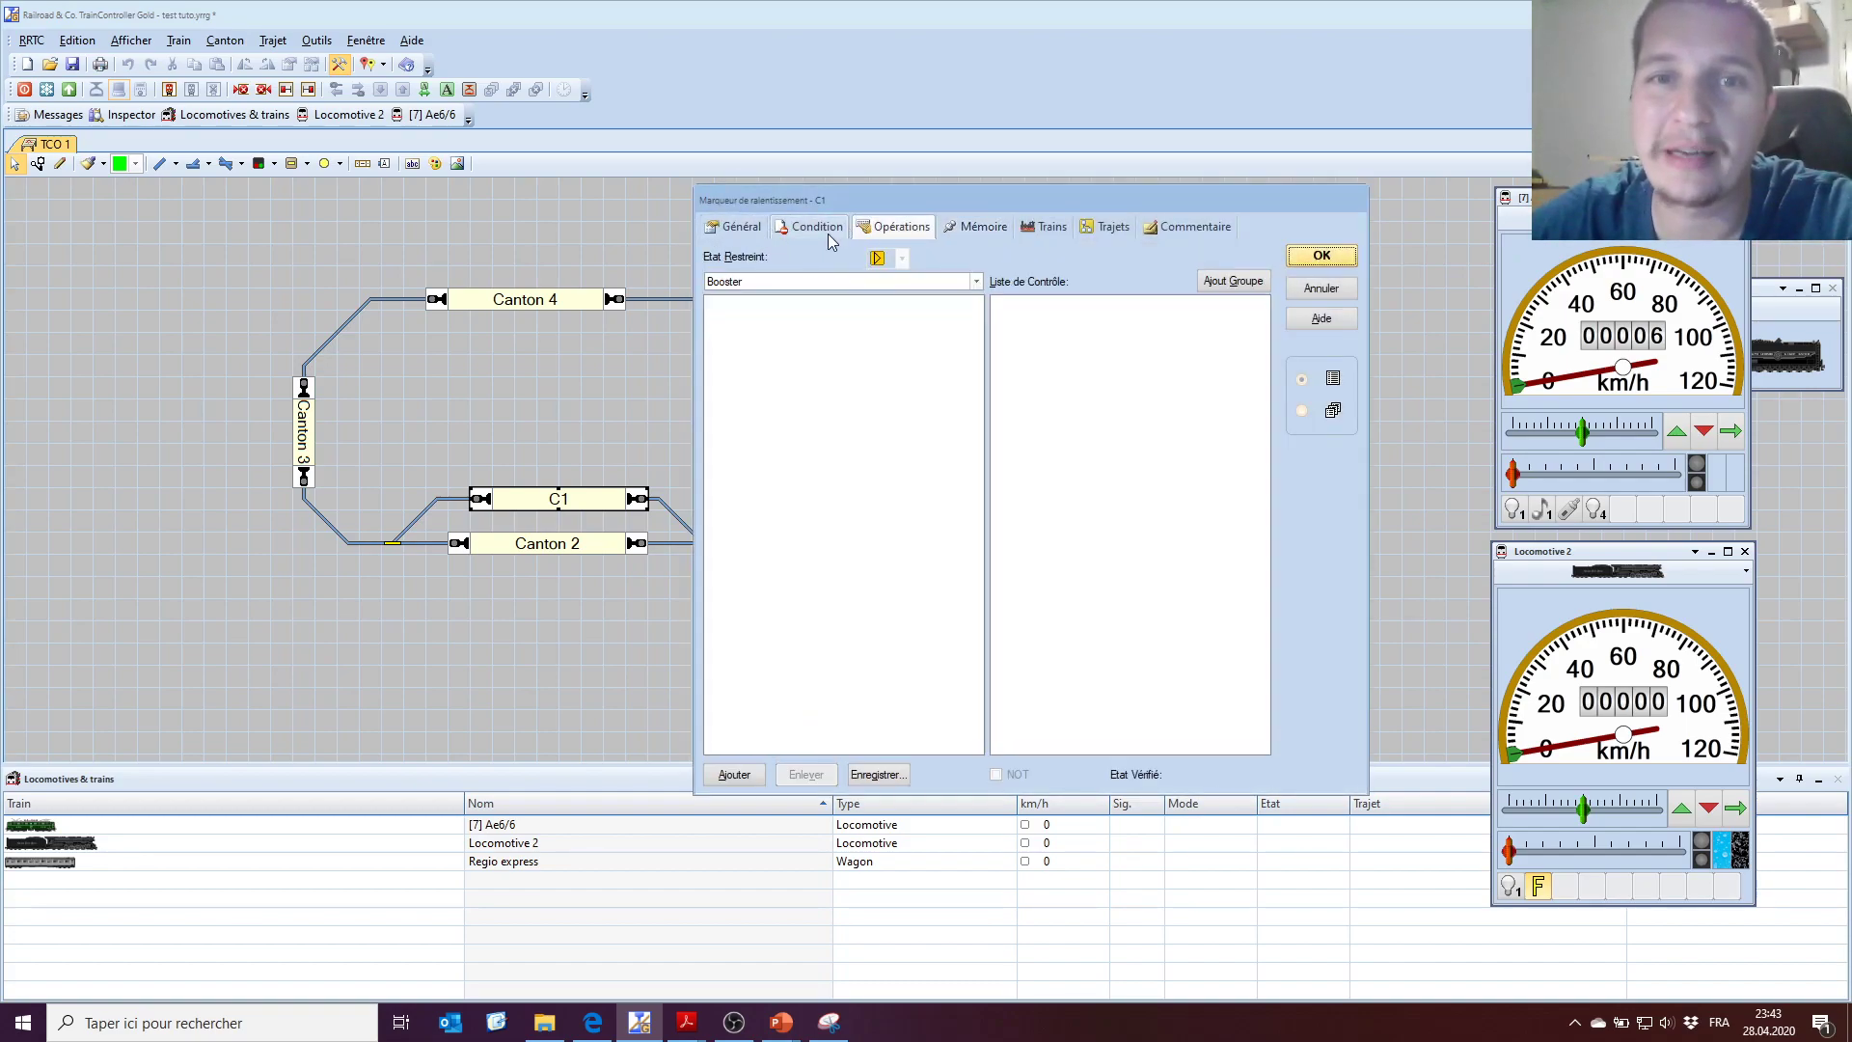
pyautogui.click(759, 230)
pyautogui.click(797, 226)
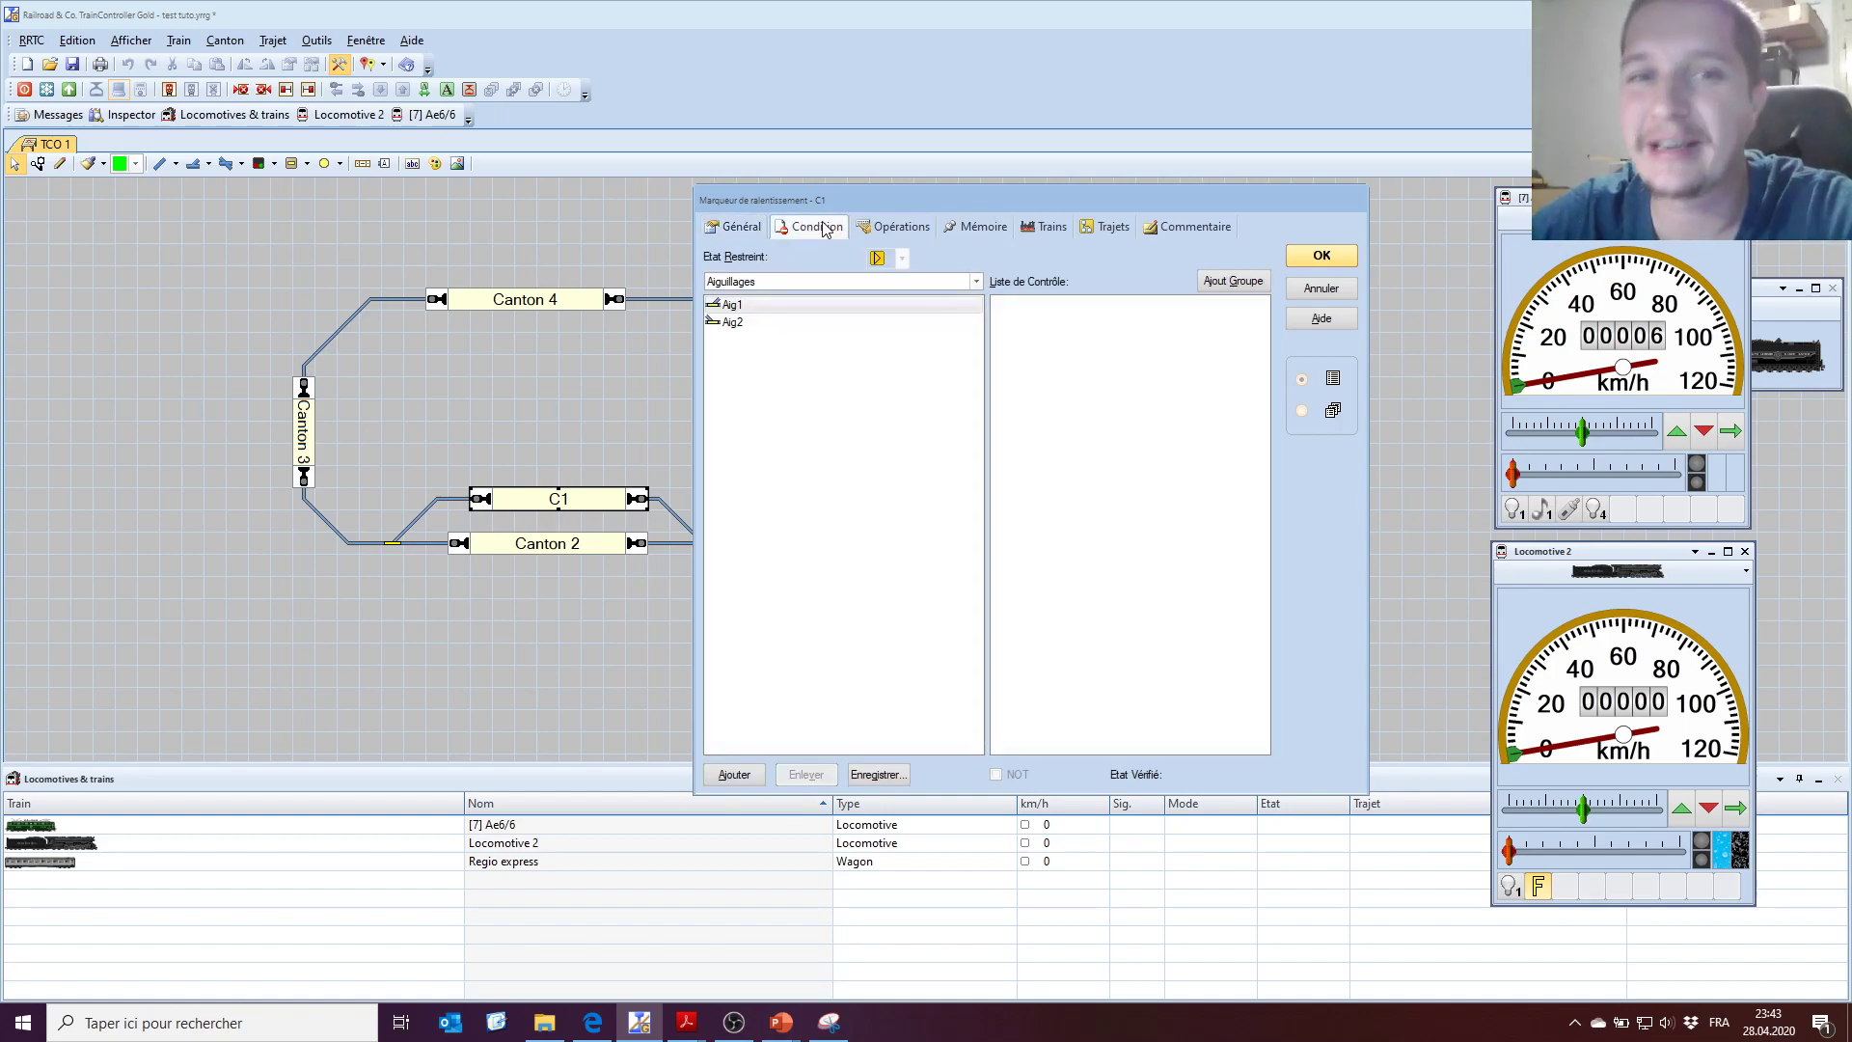
pyautogui.click(885, 228)
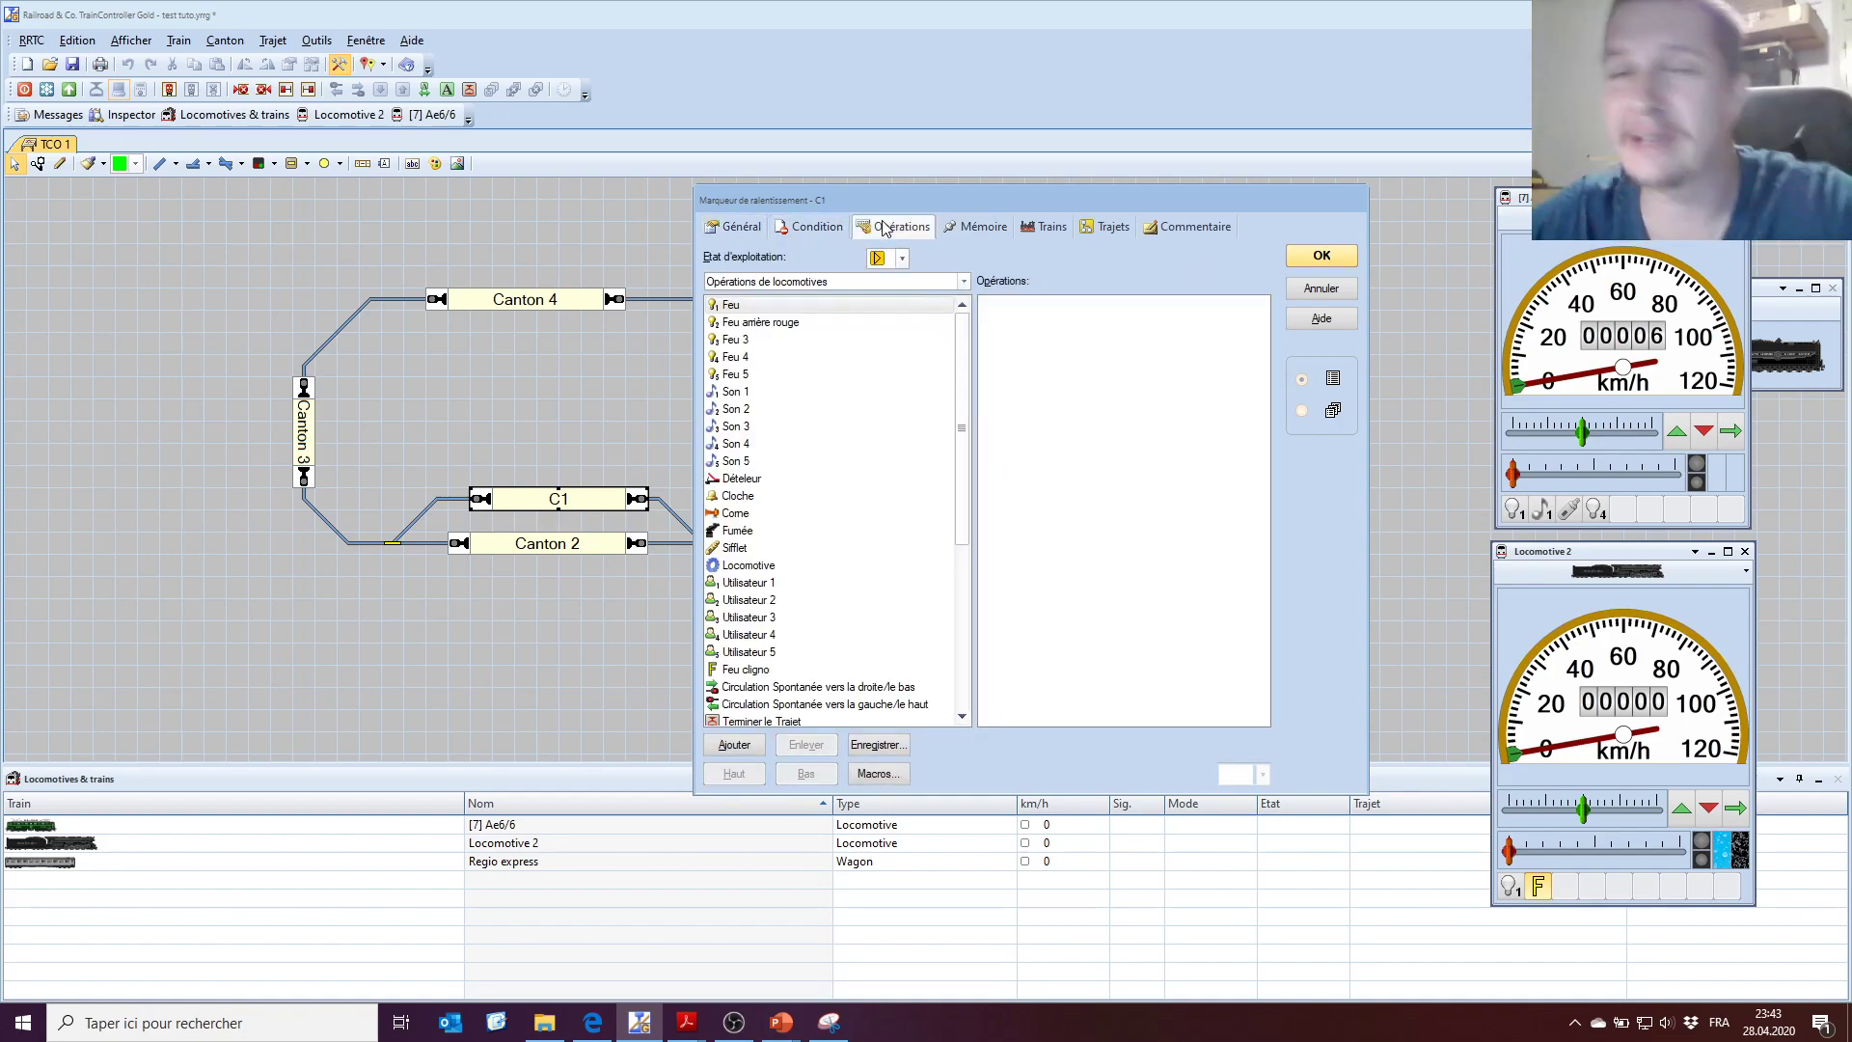
# Browse the rolling stock that the existing brake marker can be restricted to, down to the individual steam locomotives.
pyautogui.click(1047, 233)
pyautogui.click(739, 261)
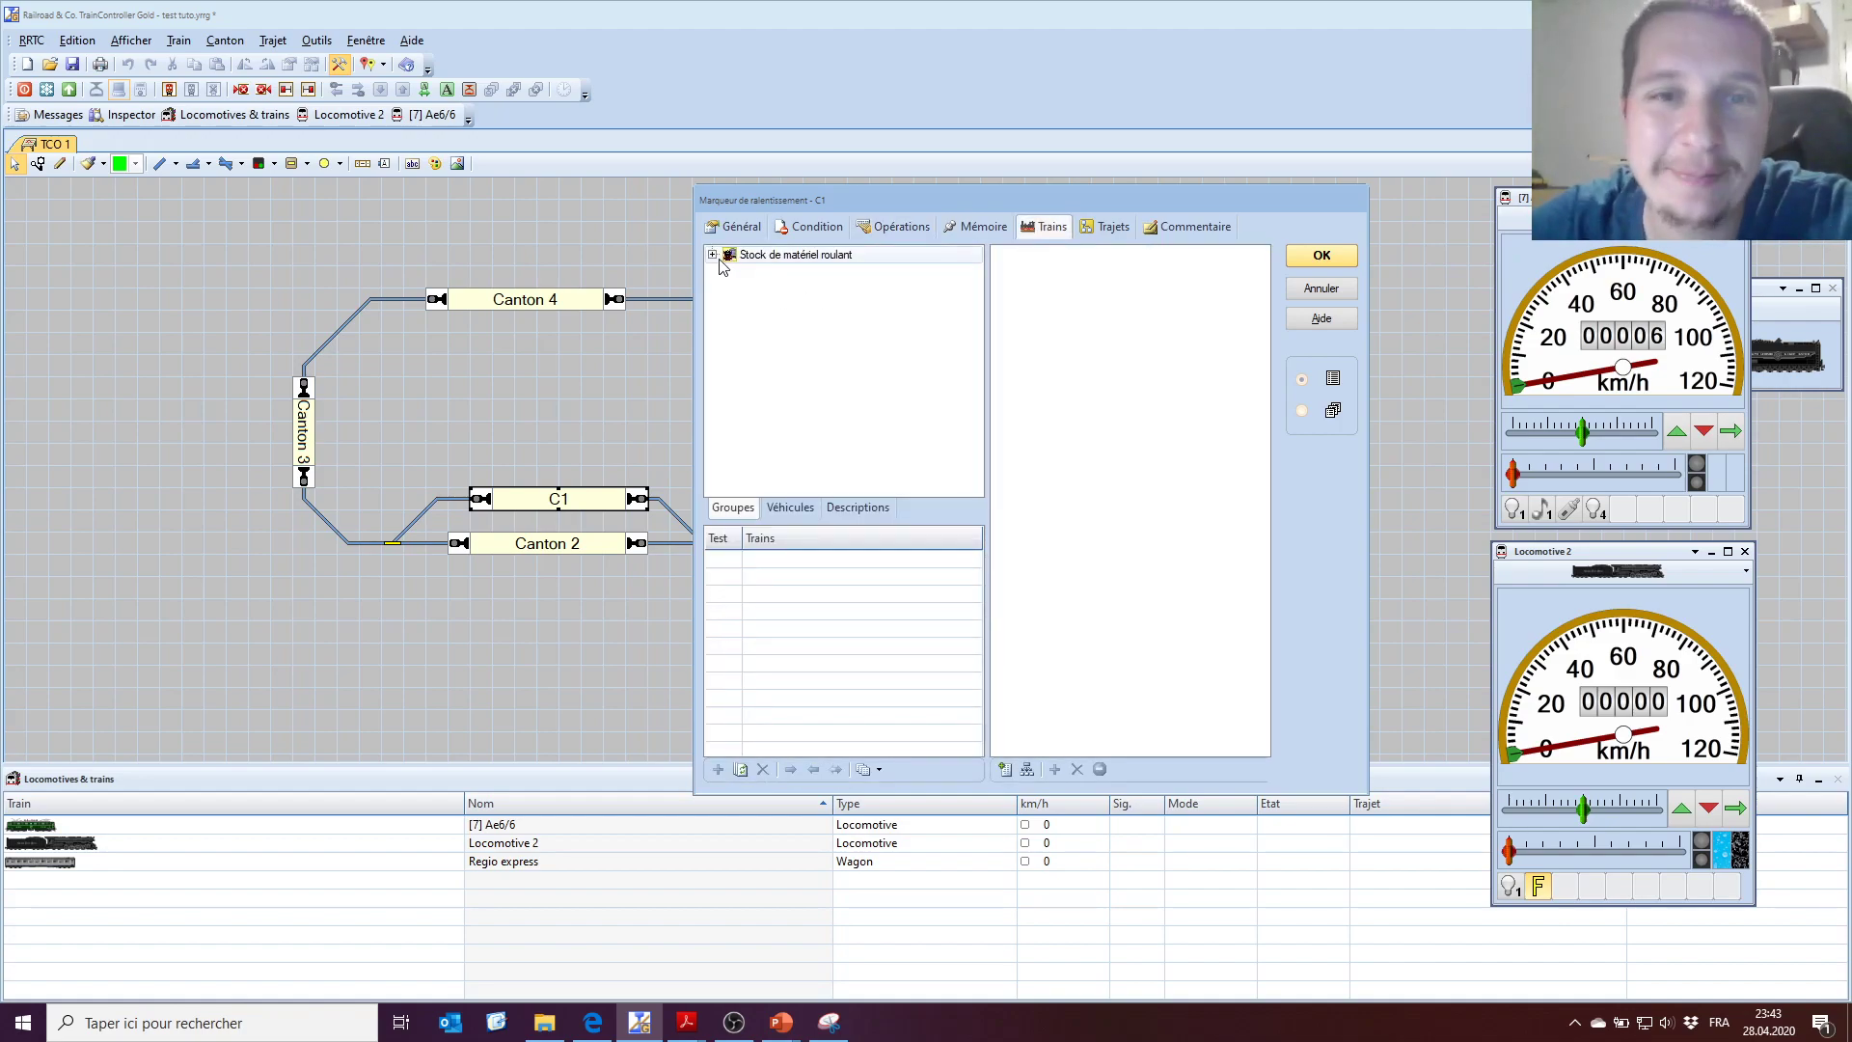
pyautogui.click(713, 256)
pyautogui.click(772, 289)
pyautogui.click(730, 290)
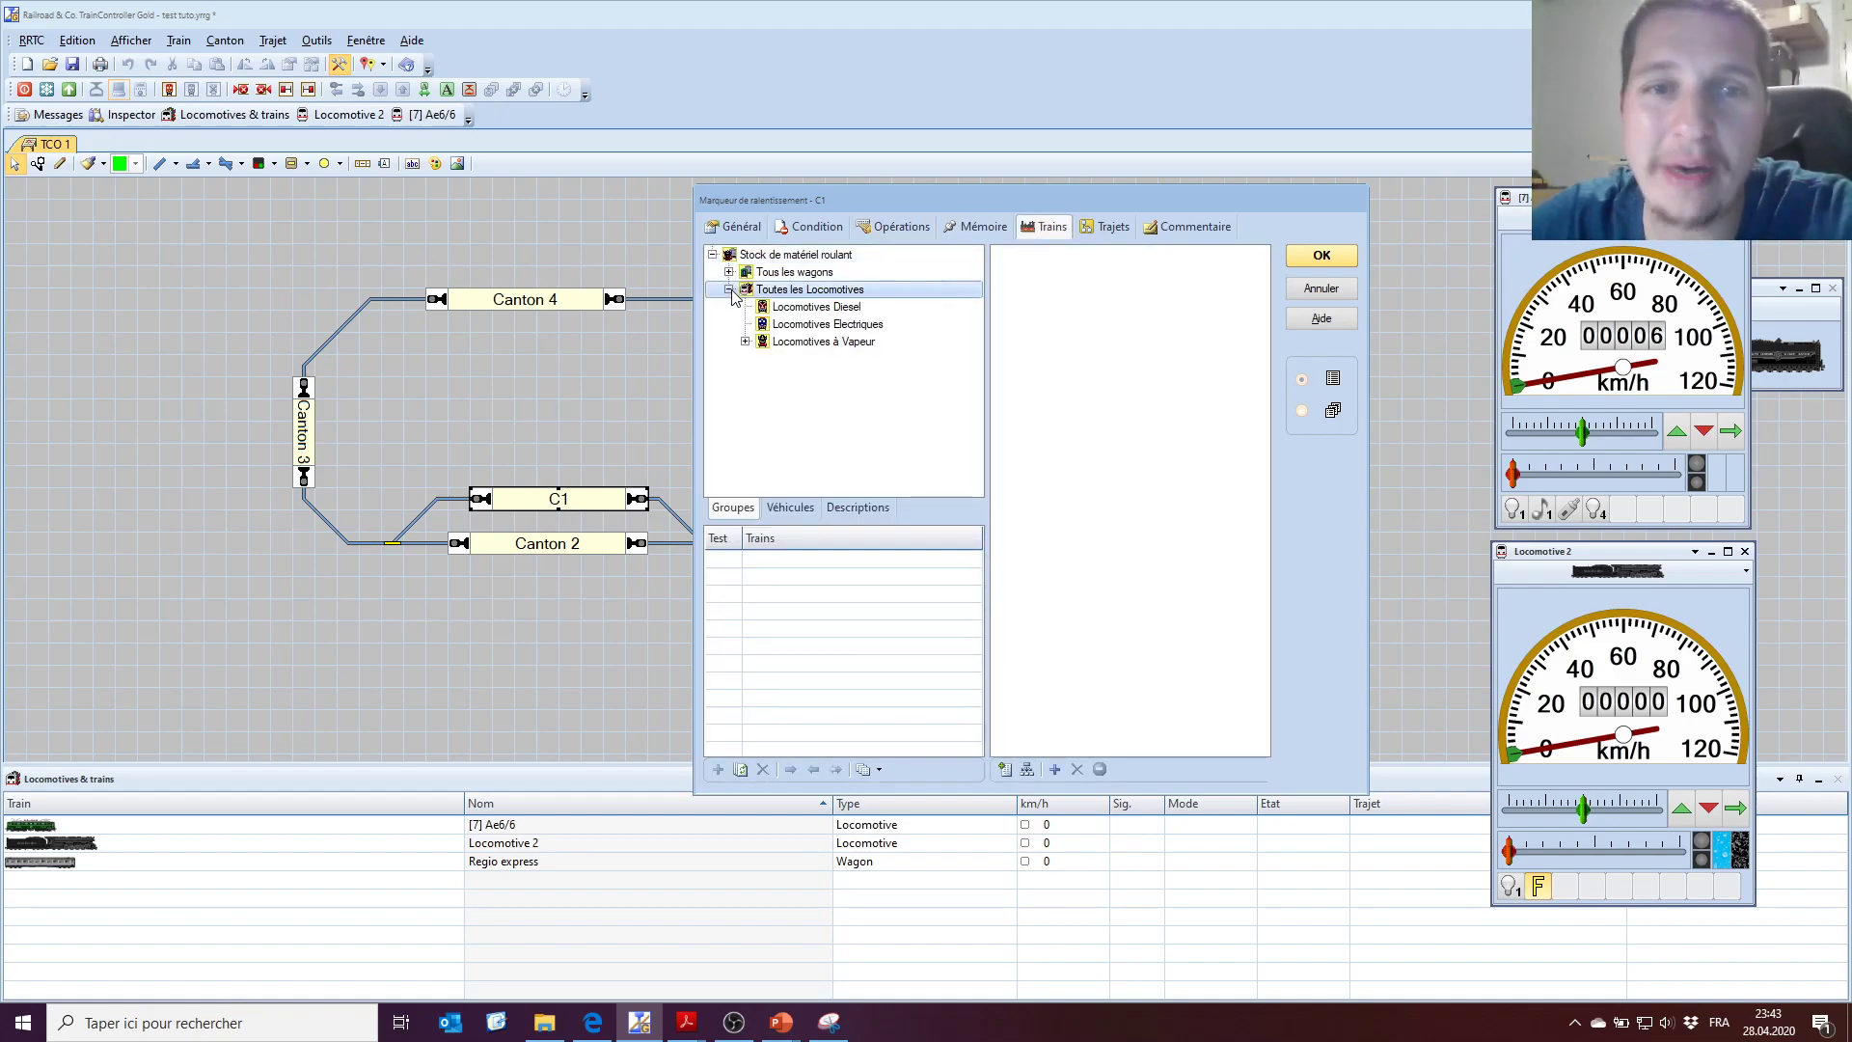
pyautogui.click(745, 342)
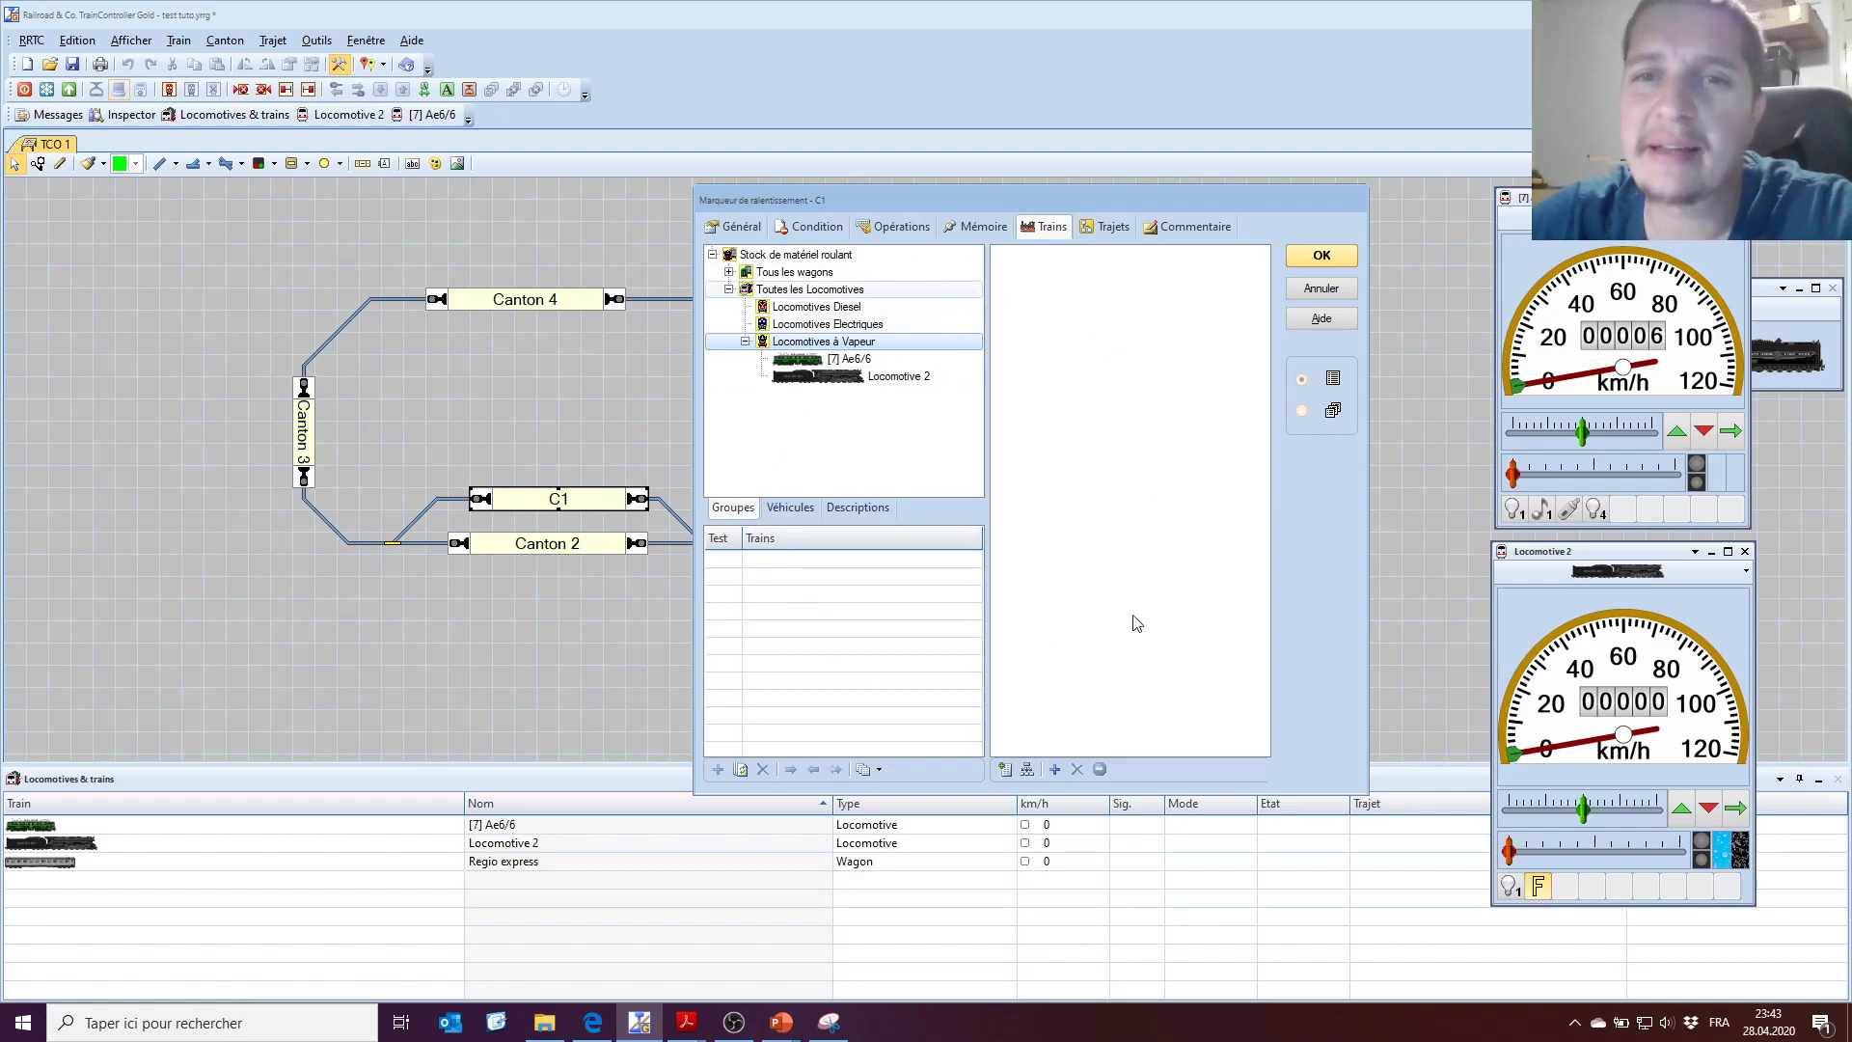
pyautogui.click(1335, 256)
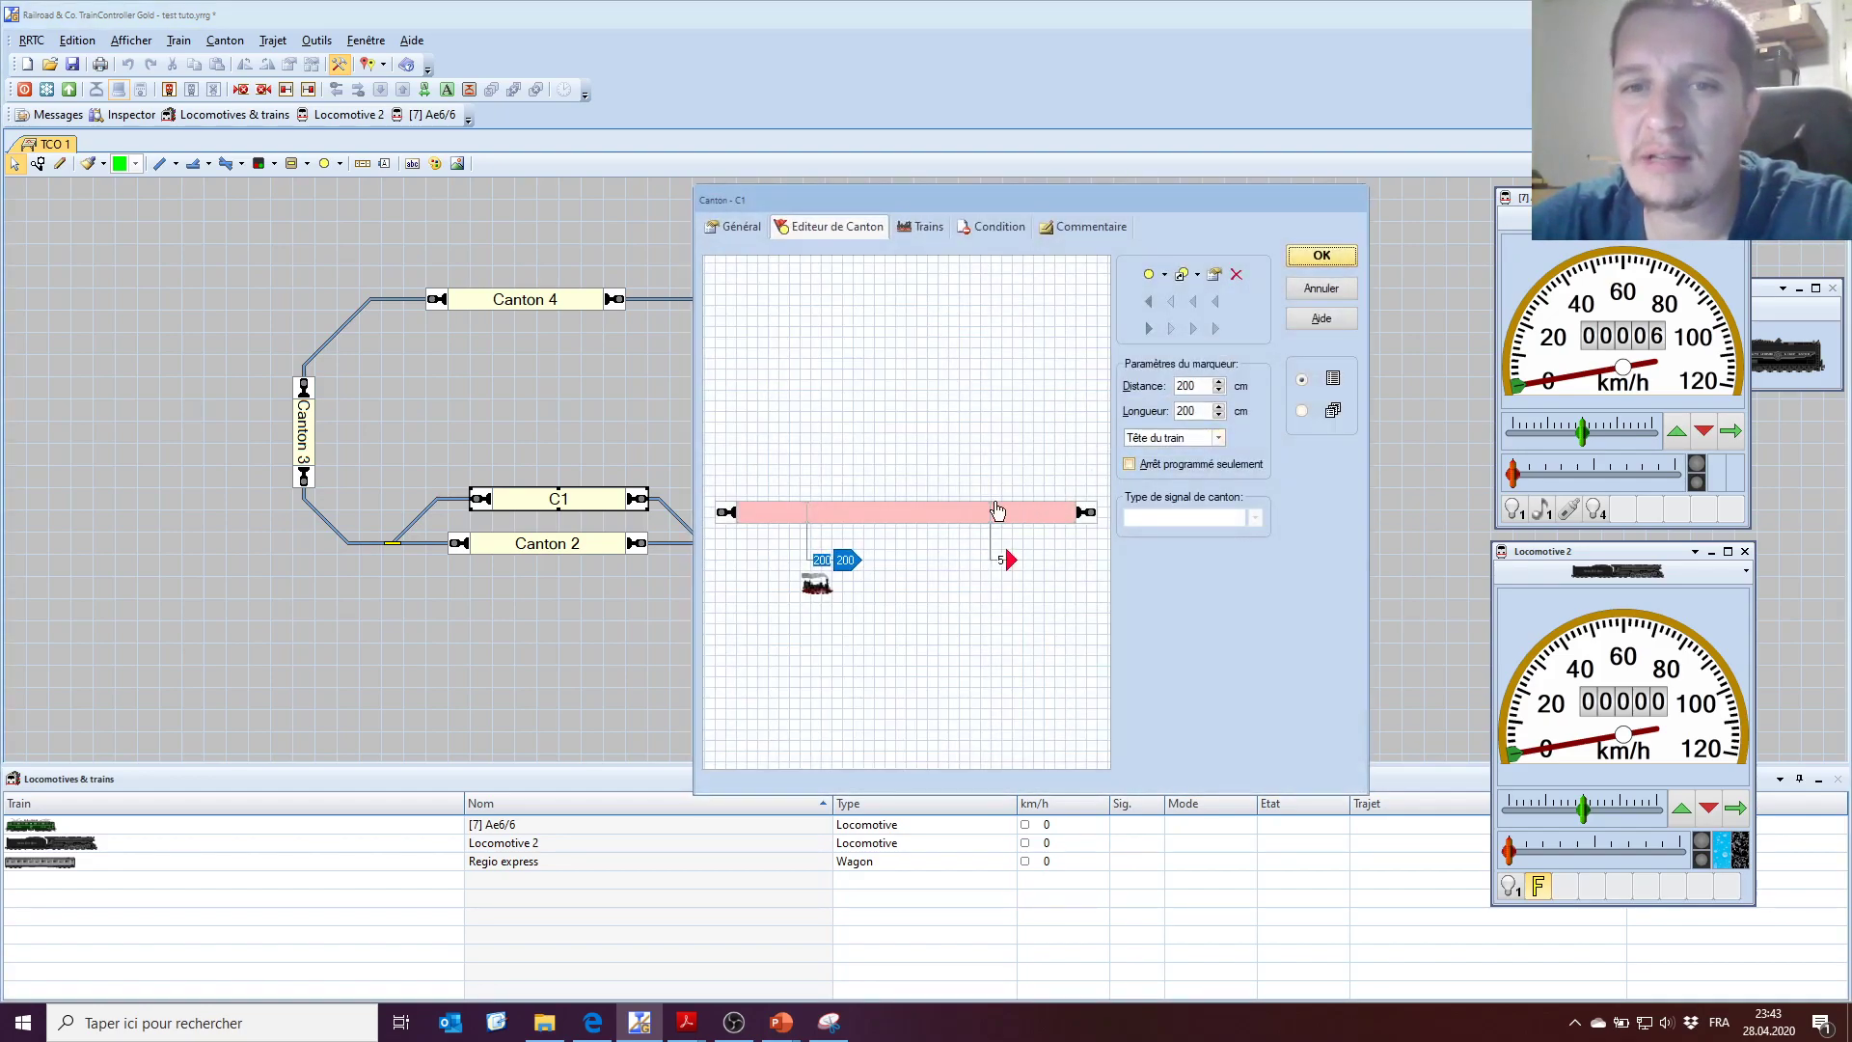
# Add a second forward yellow brake marker to indicator RS2.2, place it below the first, and set its length to 200 cm.
pyautogui.click(892, 514)
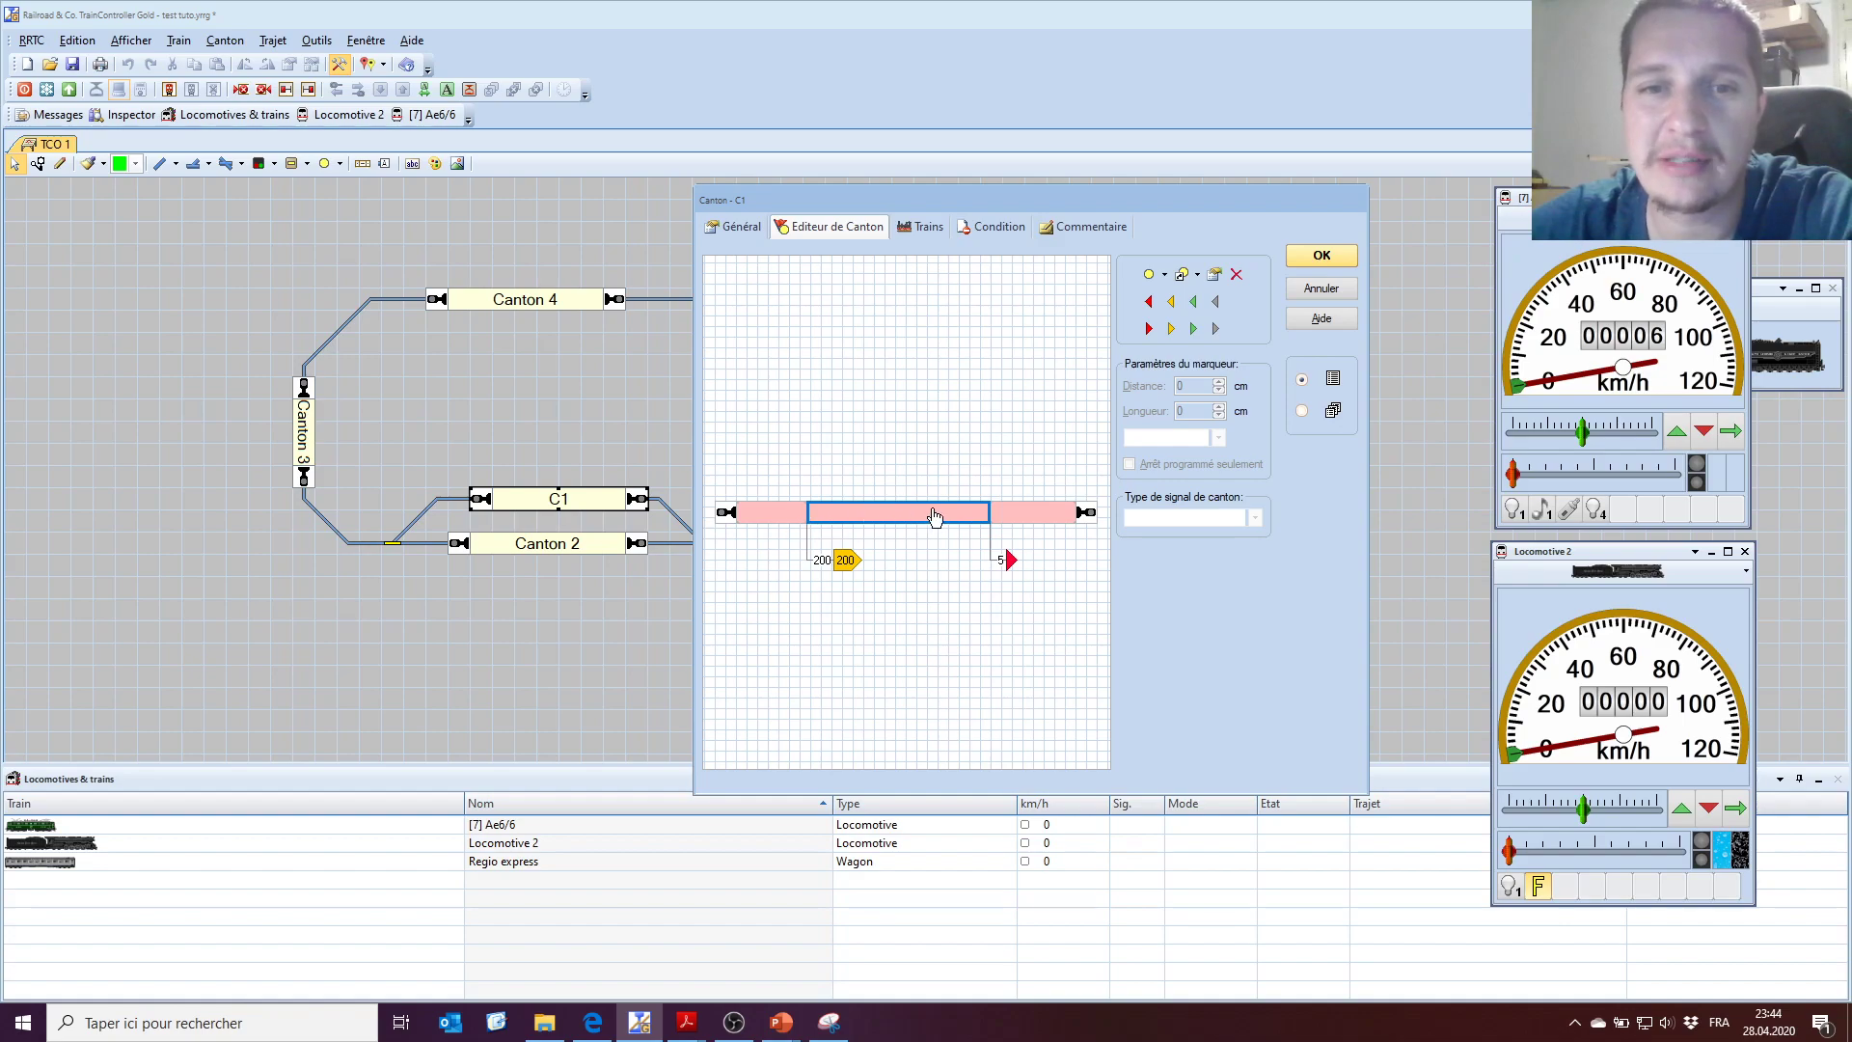
pyautogui.click(813, 540)
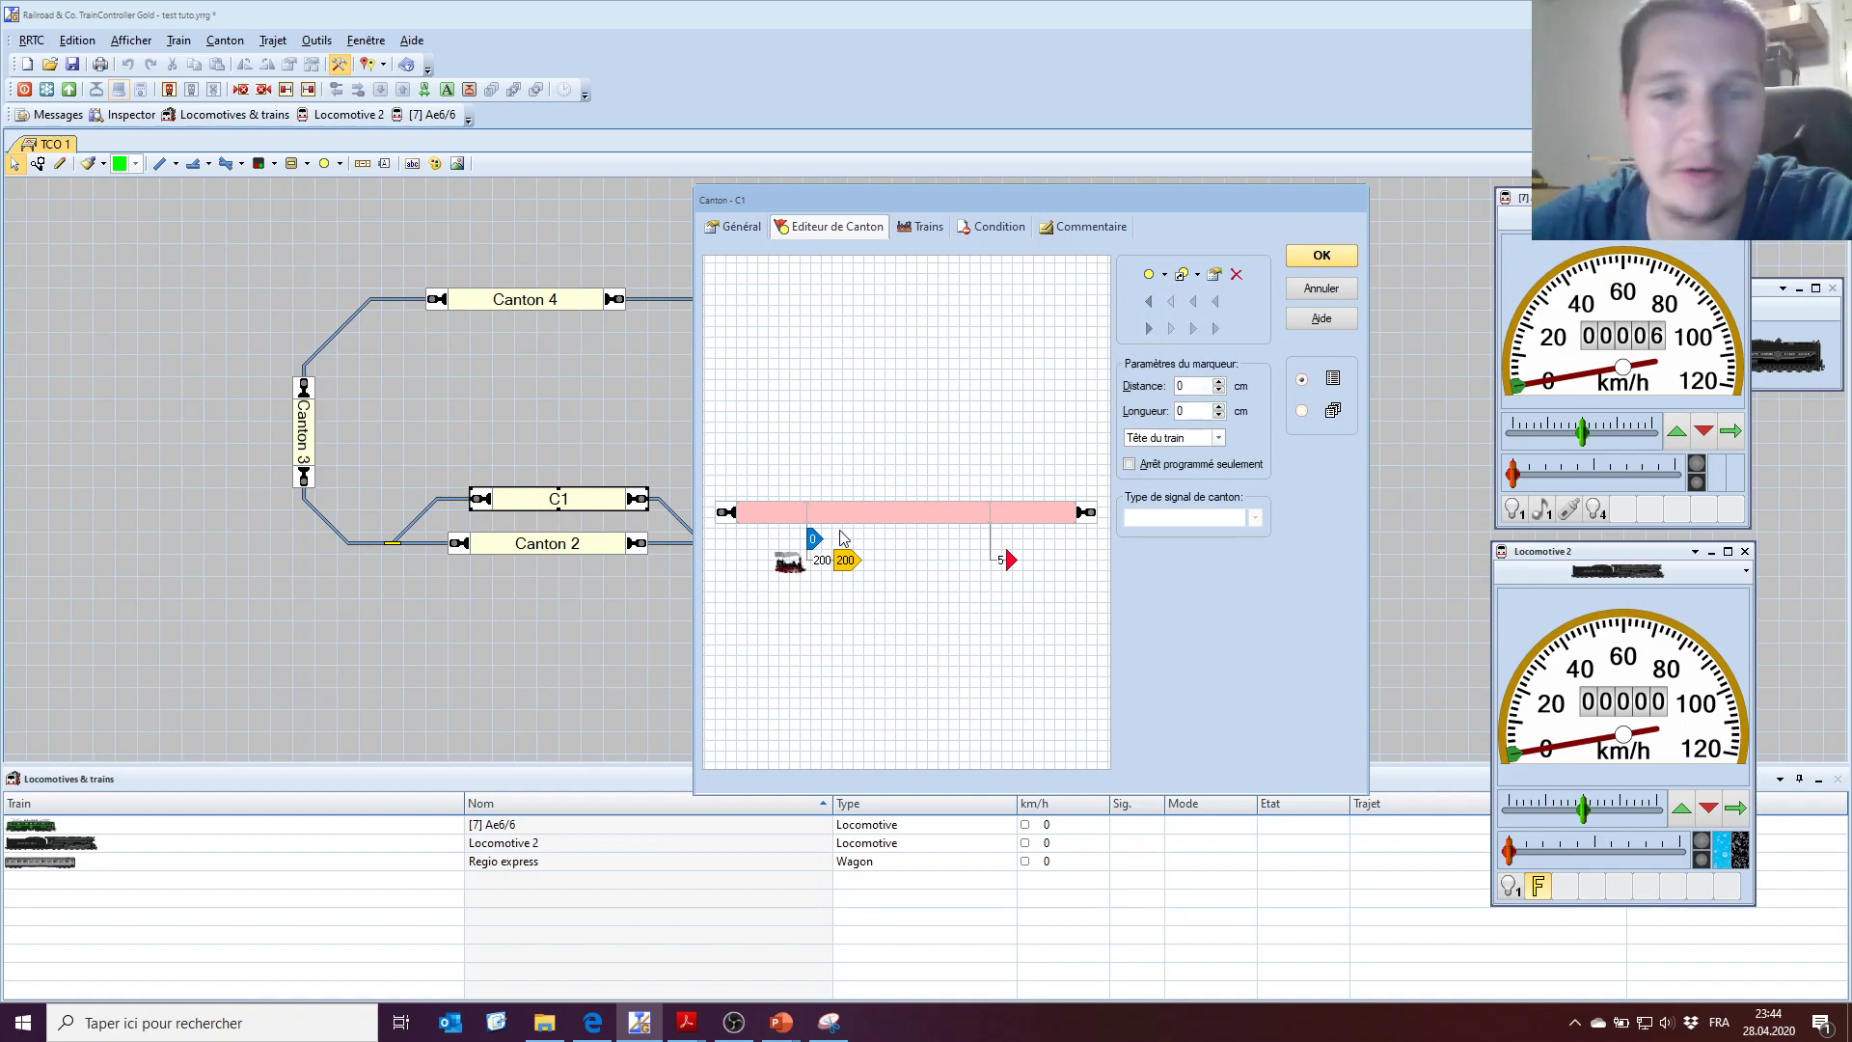
pyautogui.moveTo(815, 548); pyautogui.dragTo(842, 606)
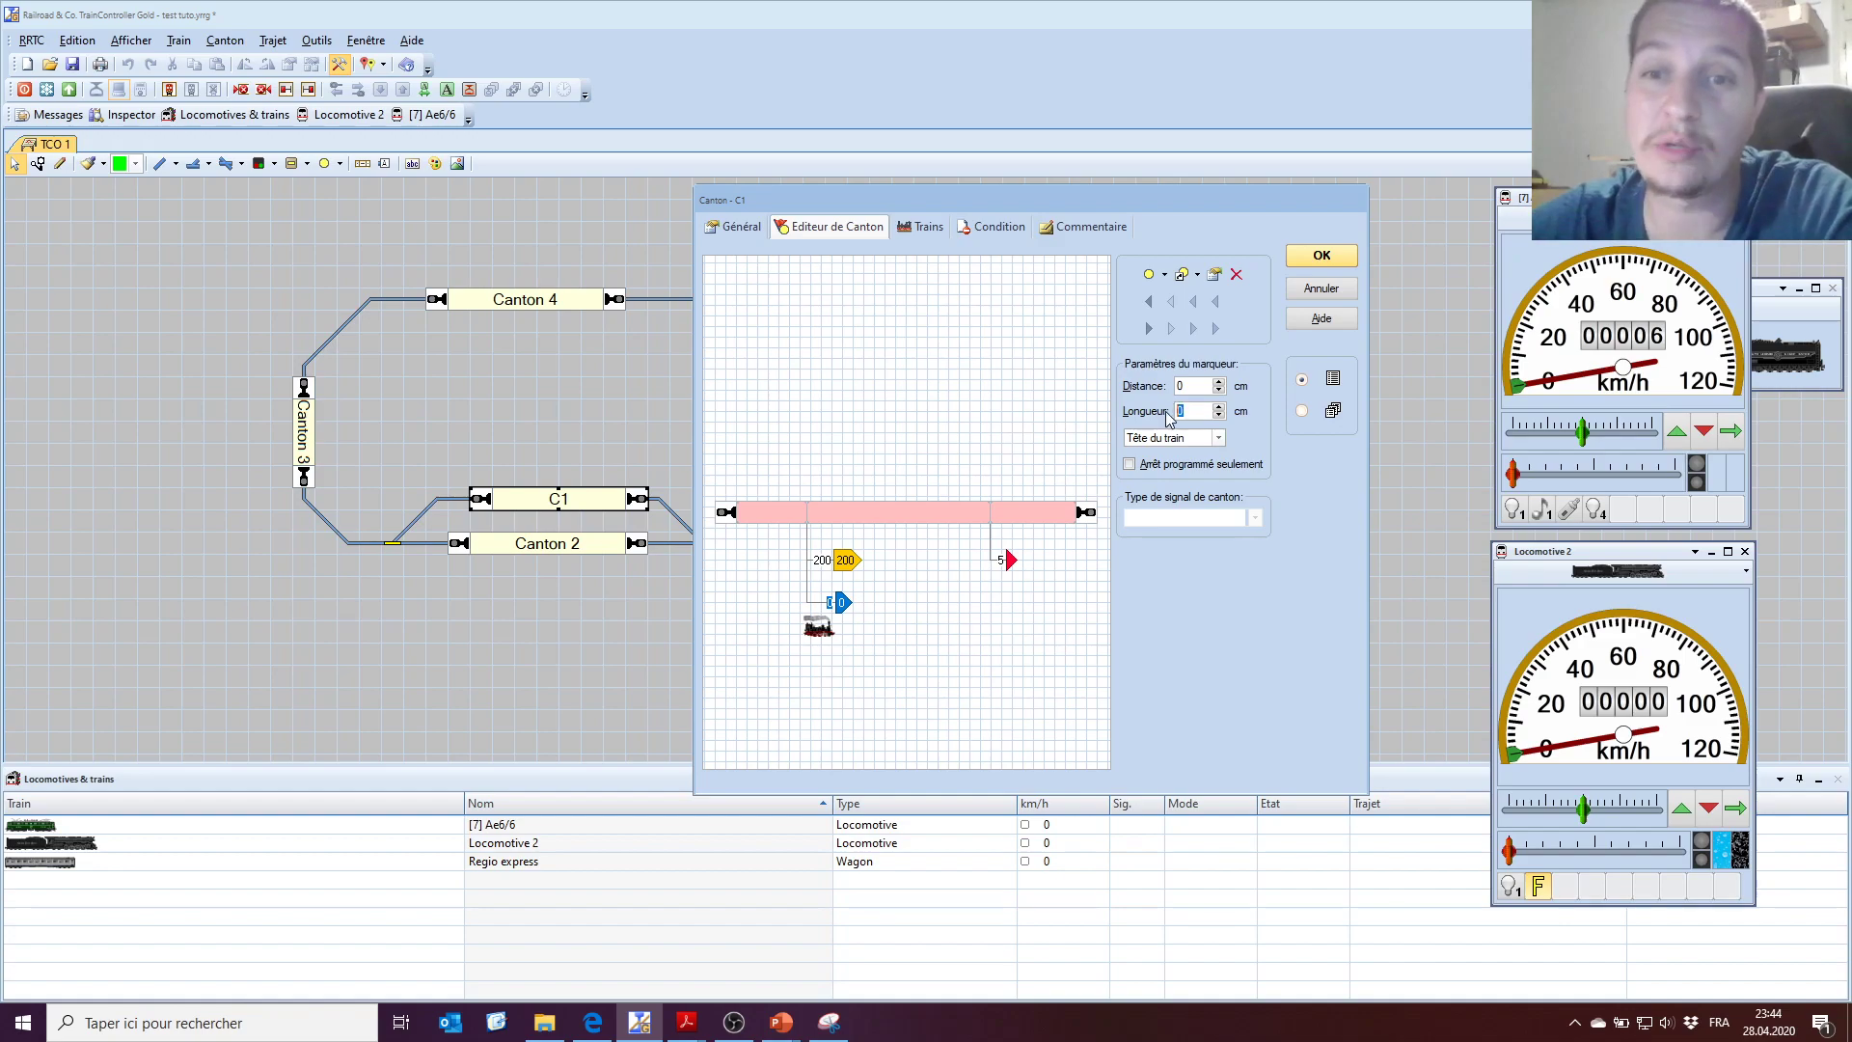
pyautogui.write('20')
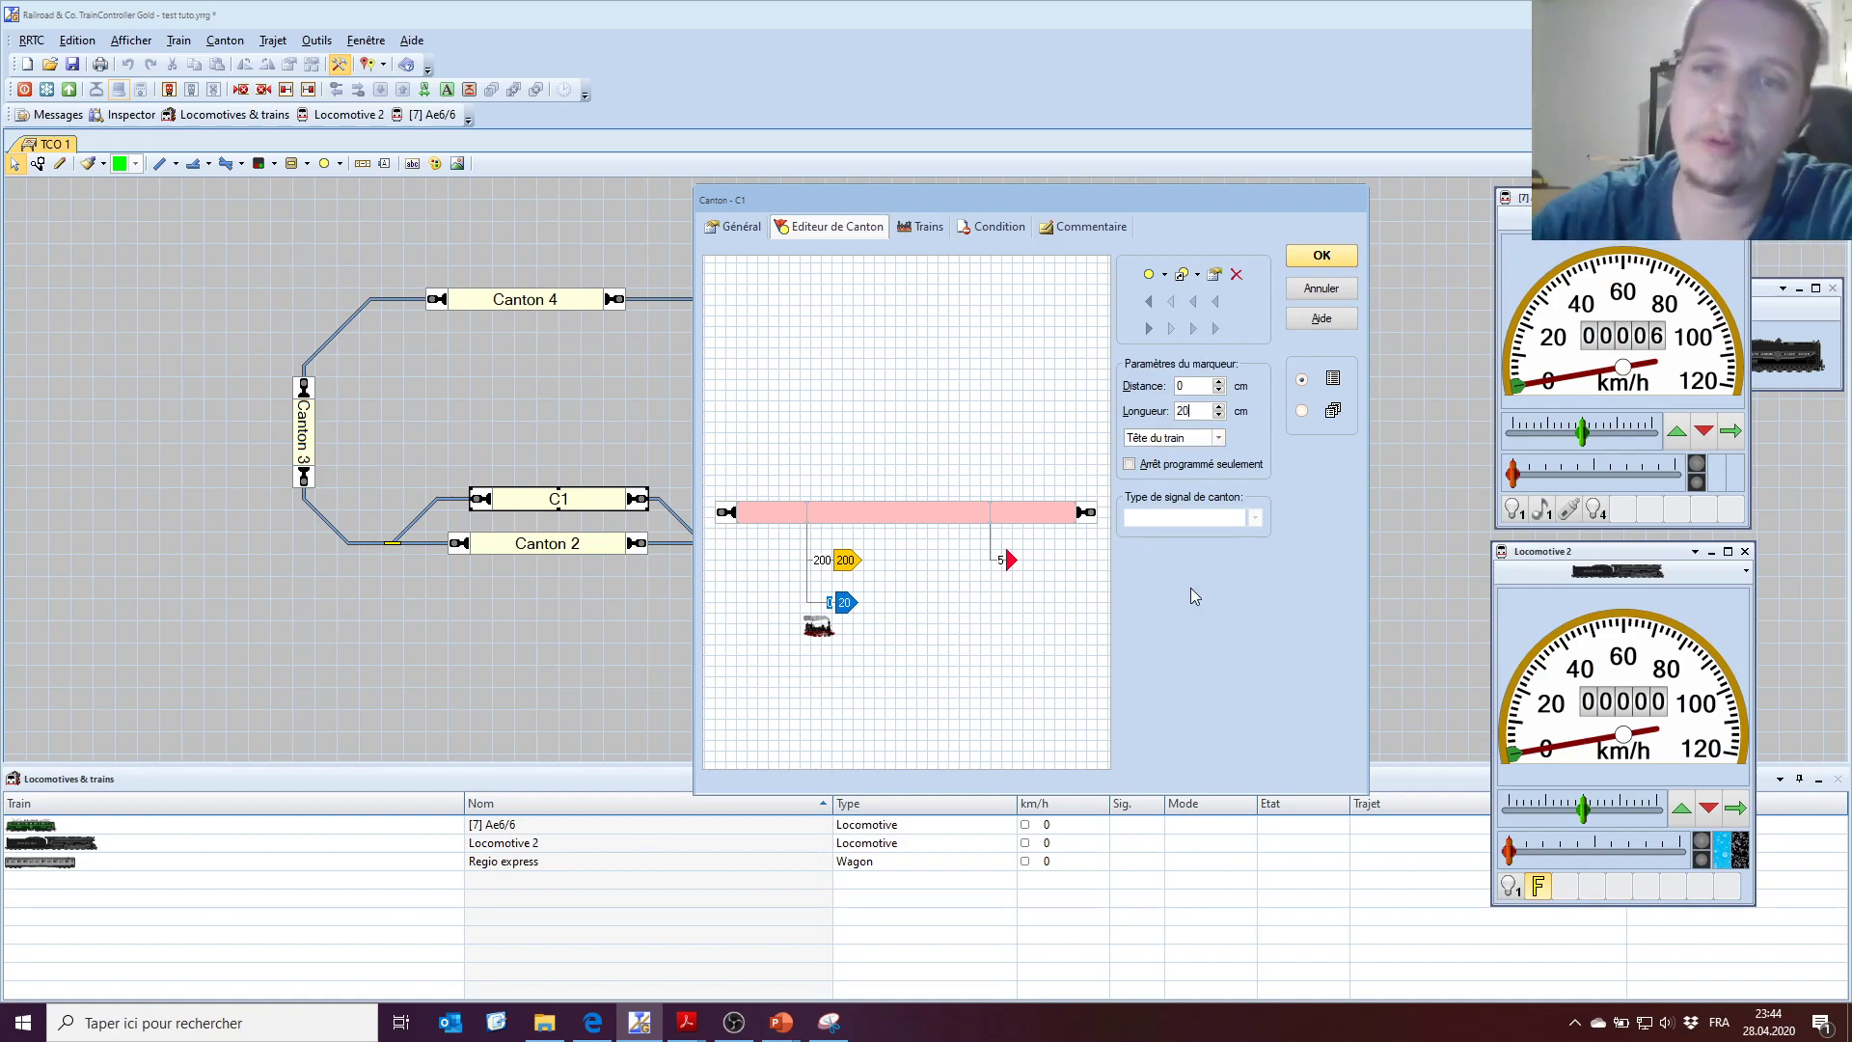
pyautogui.write('0')
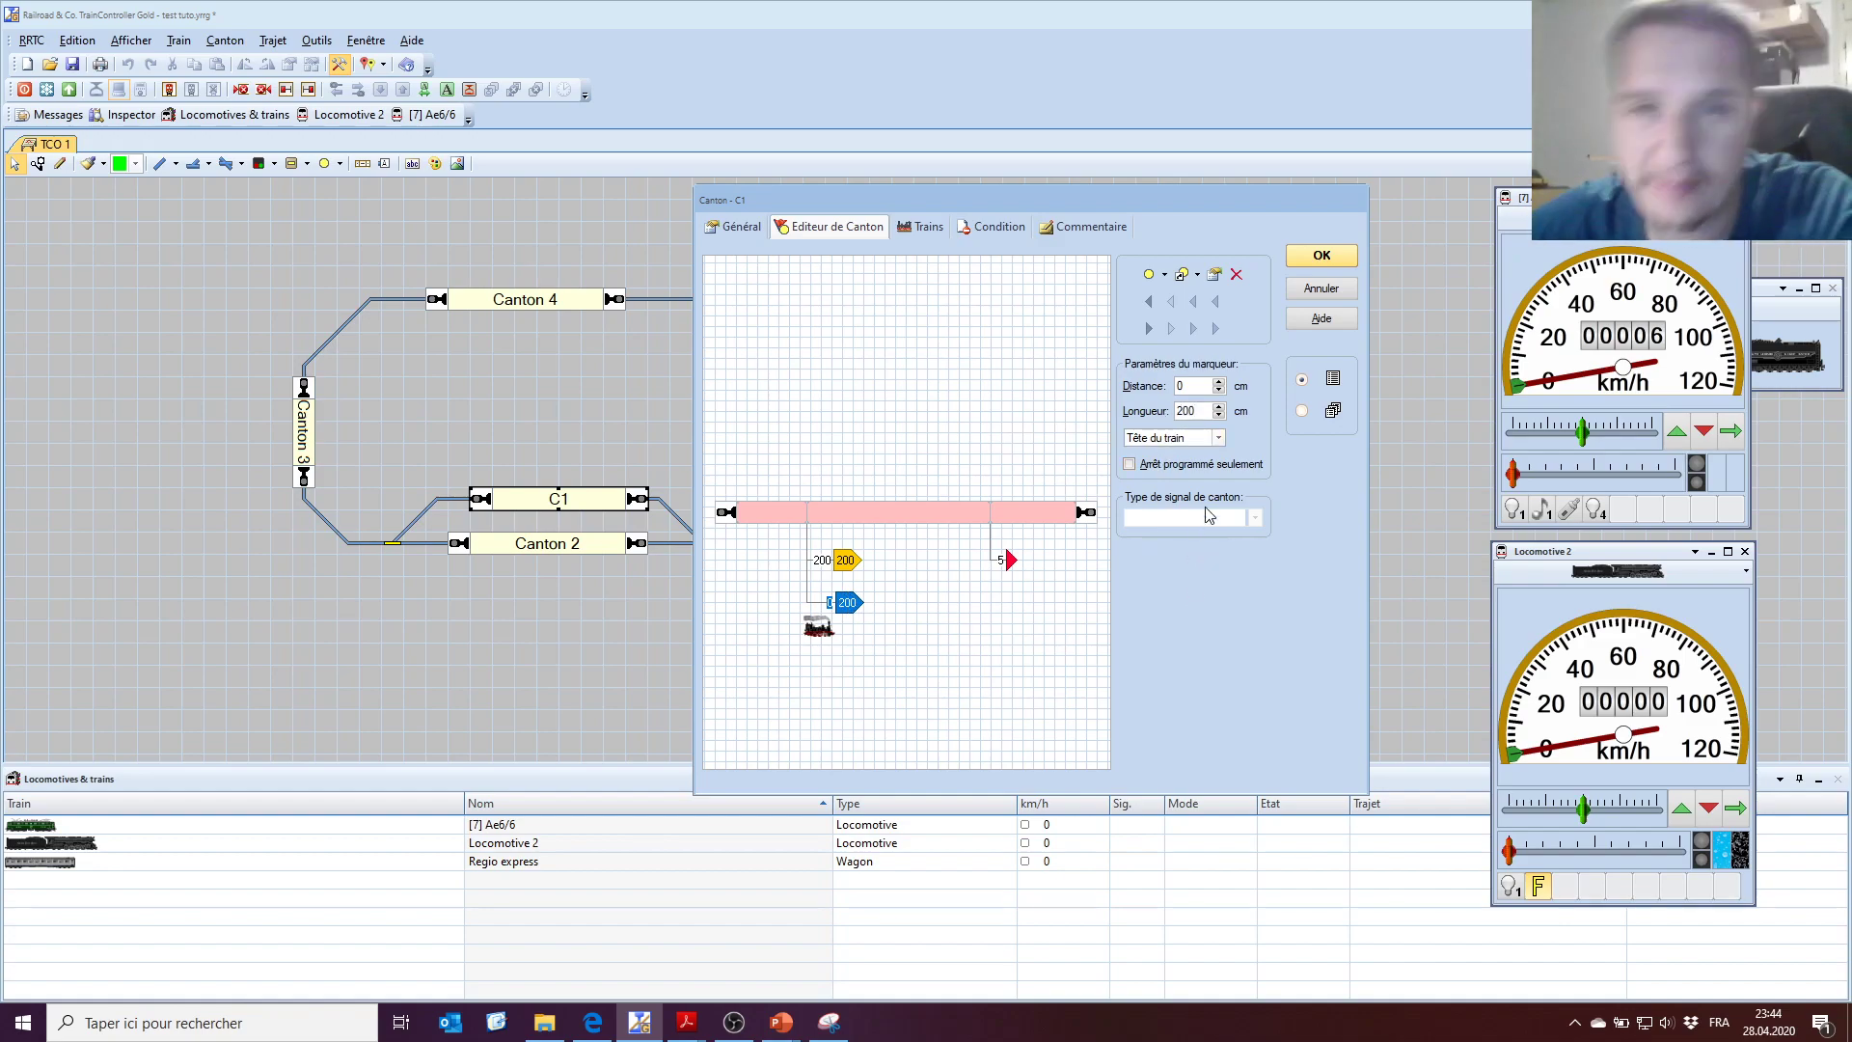
# Set the train reference point of the second brake marker to Milieu du train.
pyautogui.click(1220, 437)
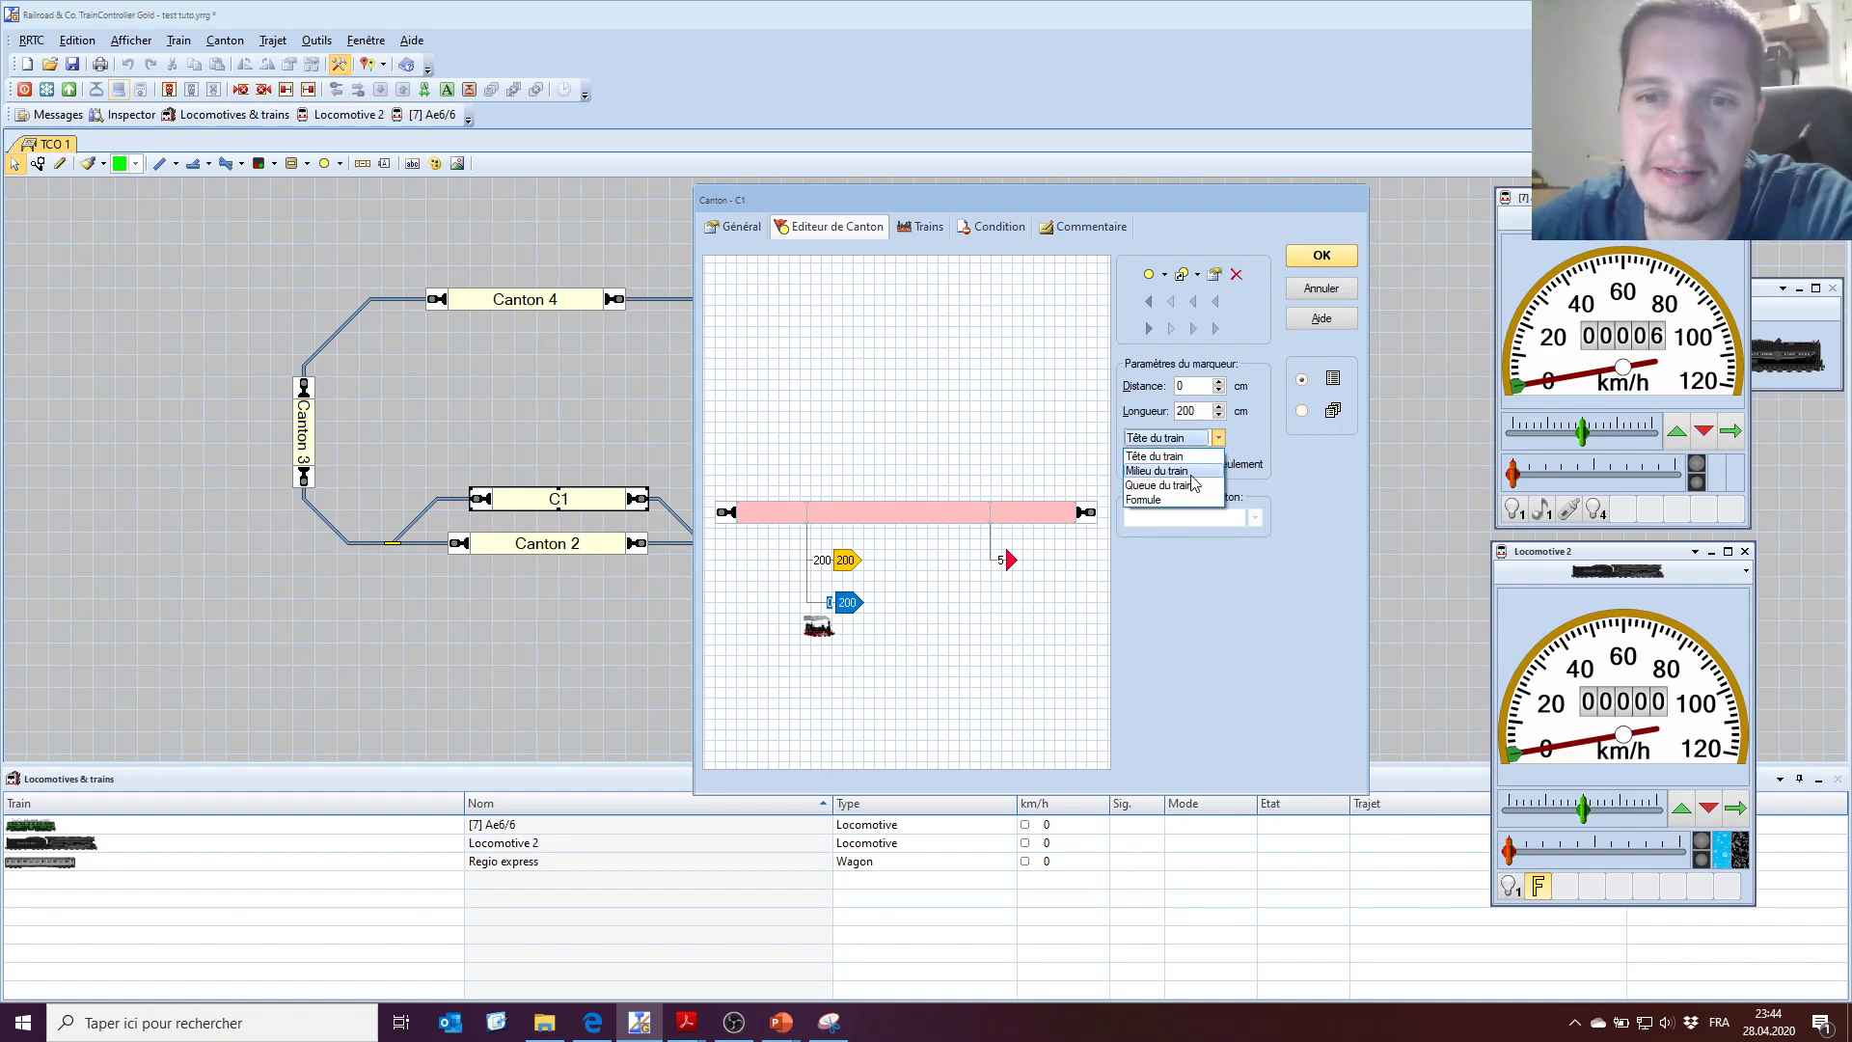
pyautogui.click(1158, 471)
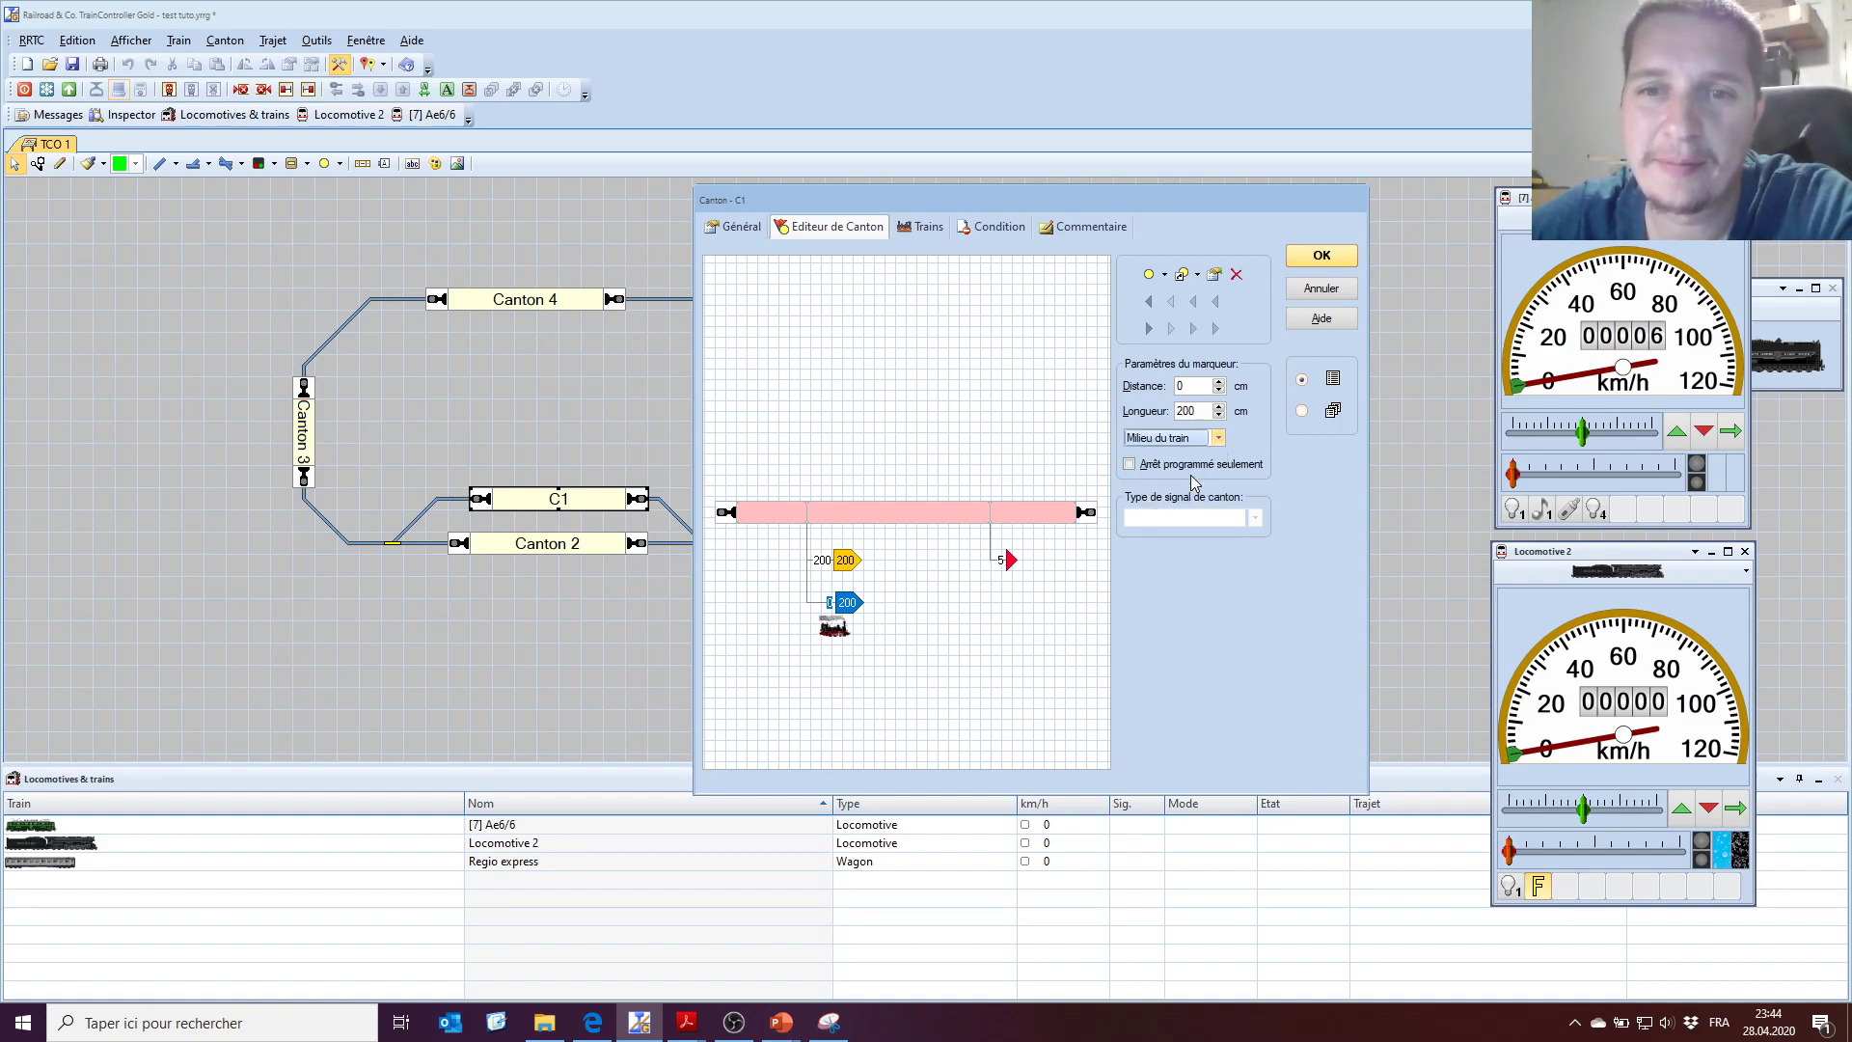
pyautogui.click(985, 677)
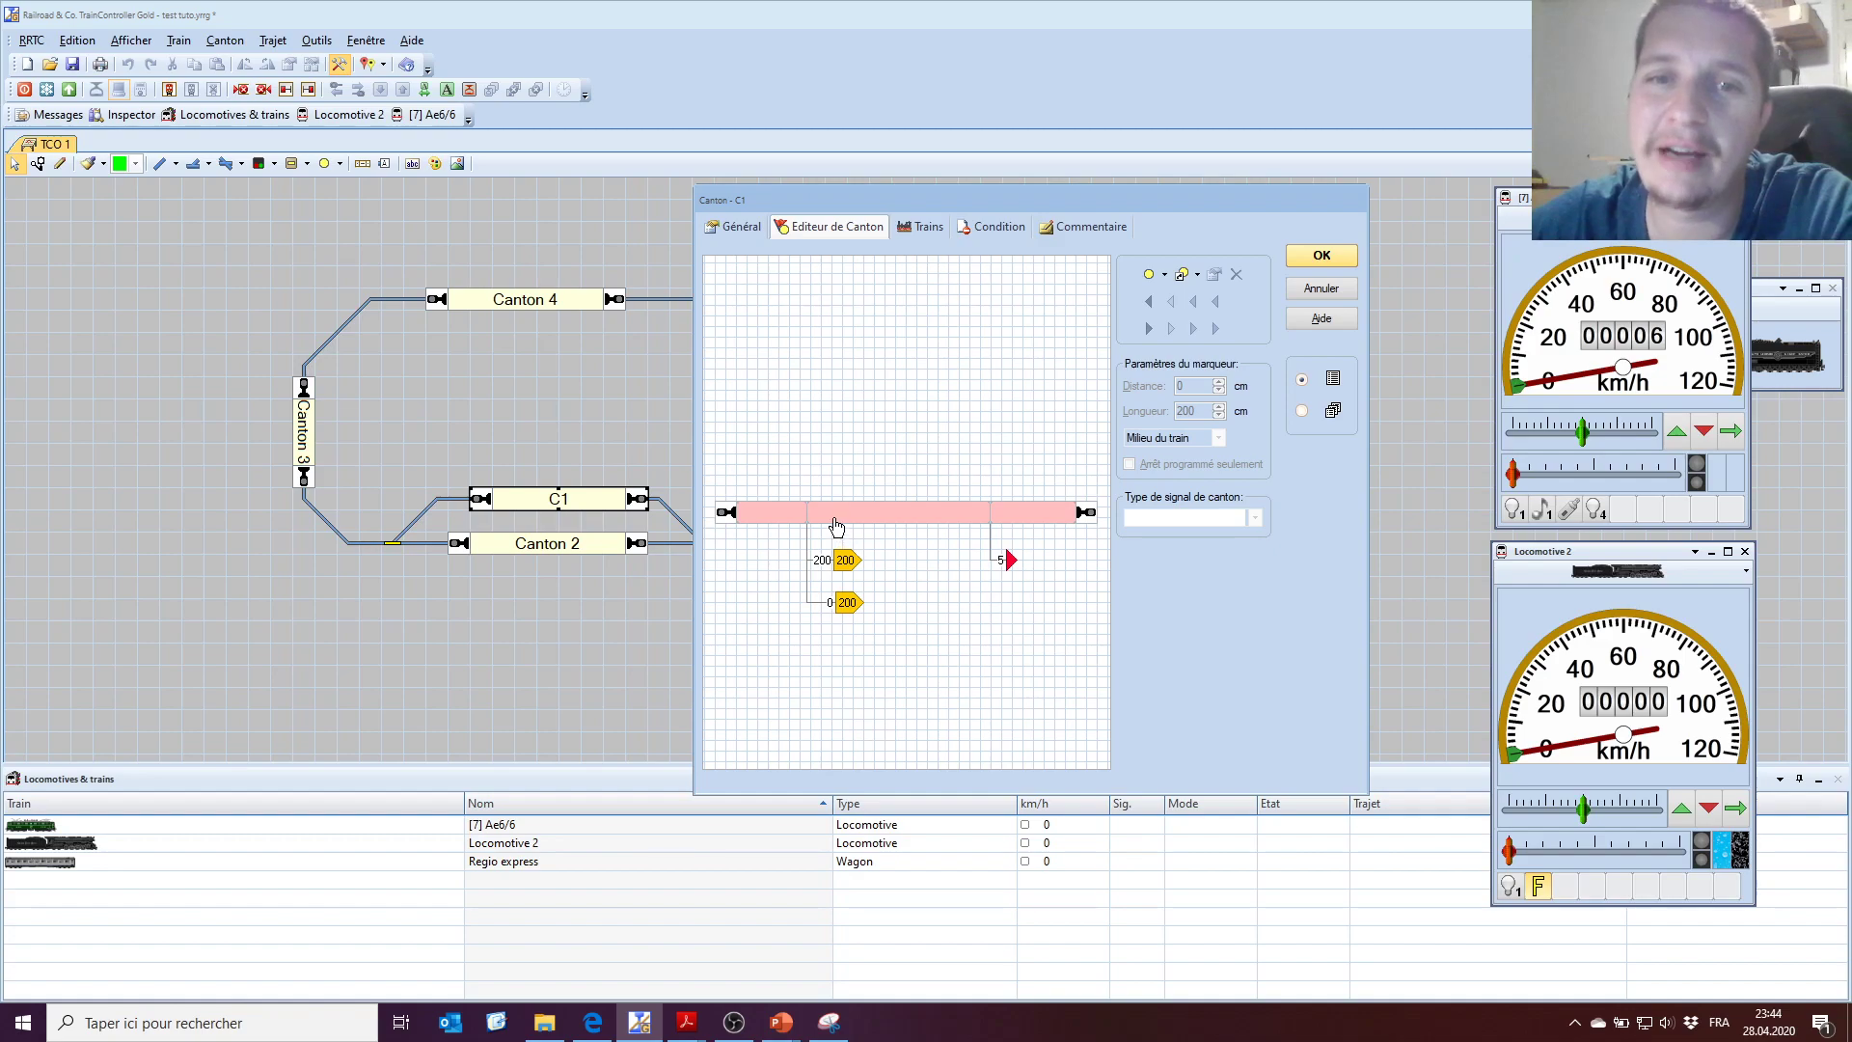
# Add a forward red stop marker to indicator RS2.2, place it beside the second brake marker, and check its train settings.
pyautogui.click(886, 516)
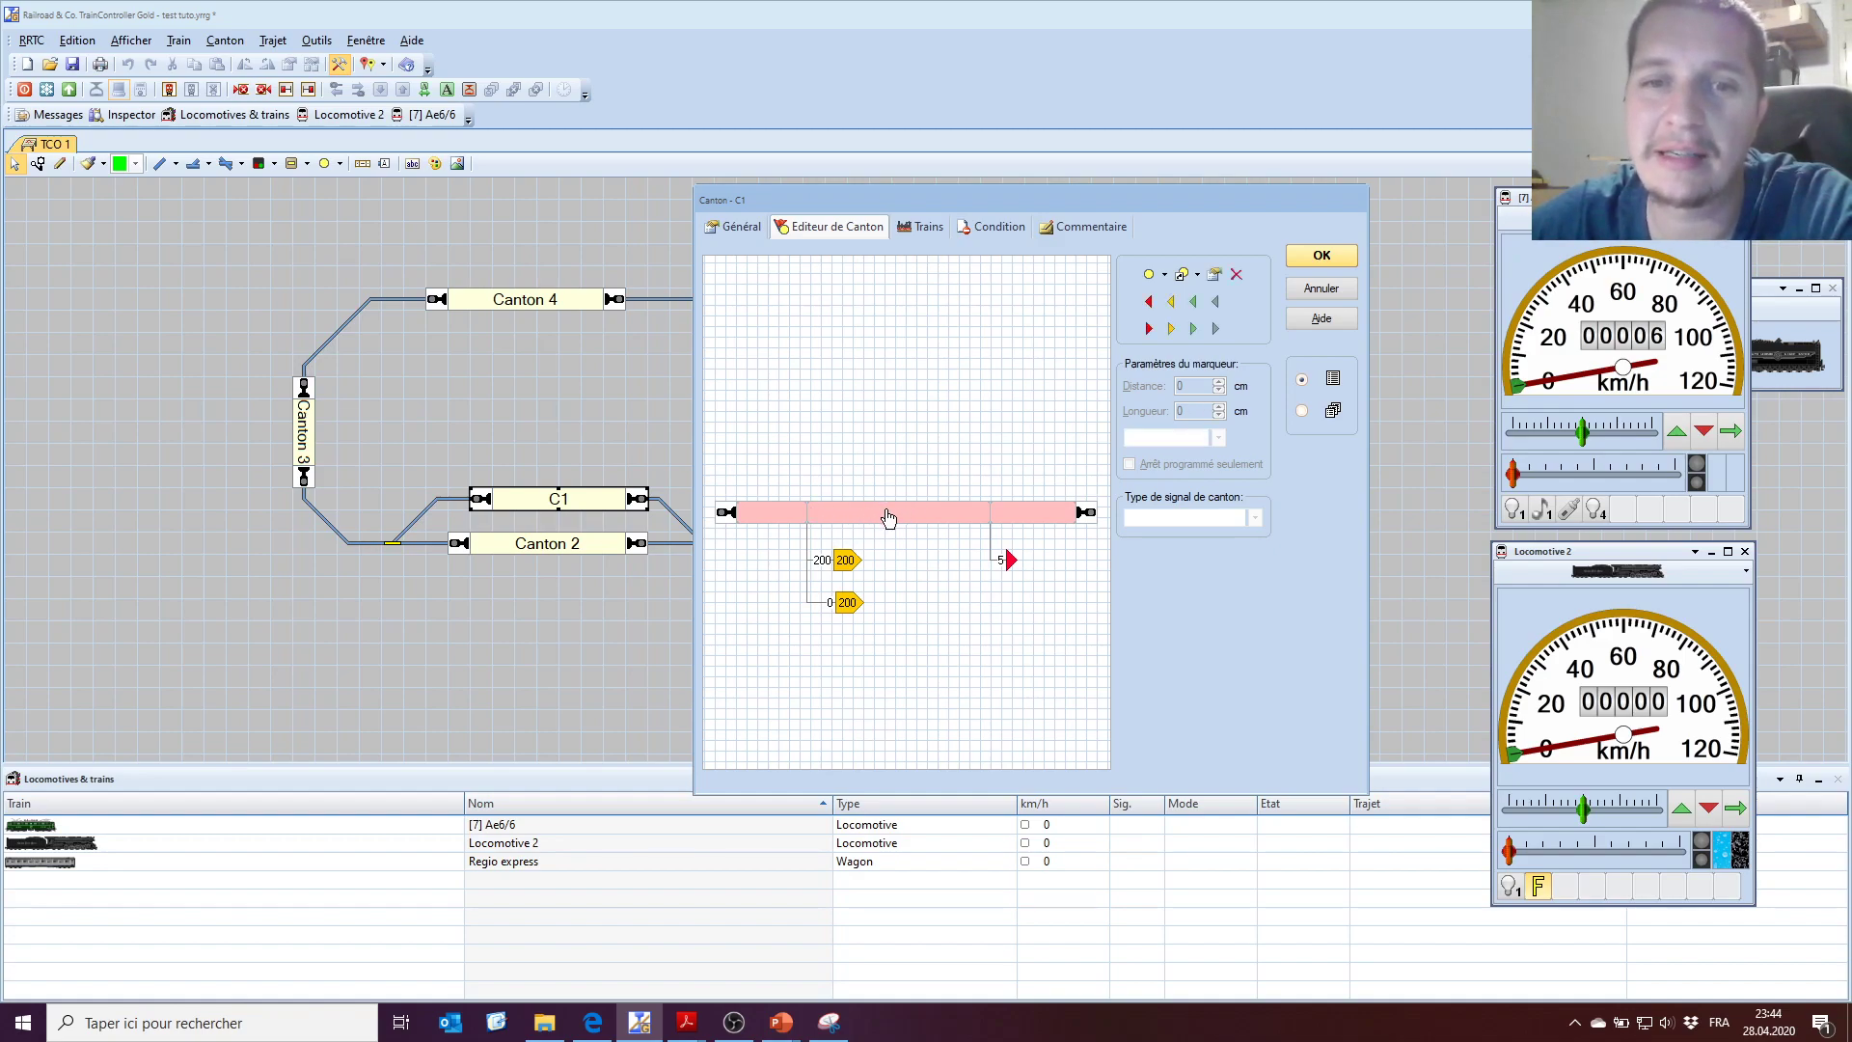
pyautogui.click(1151, 329)
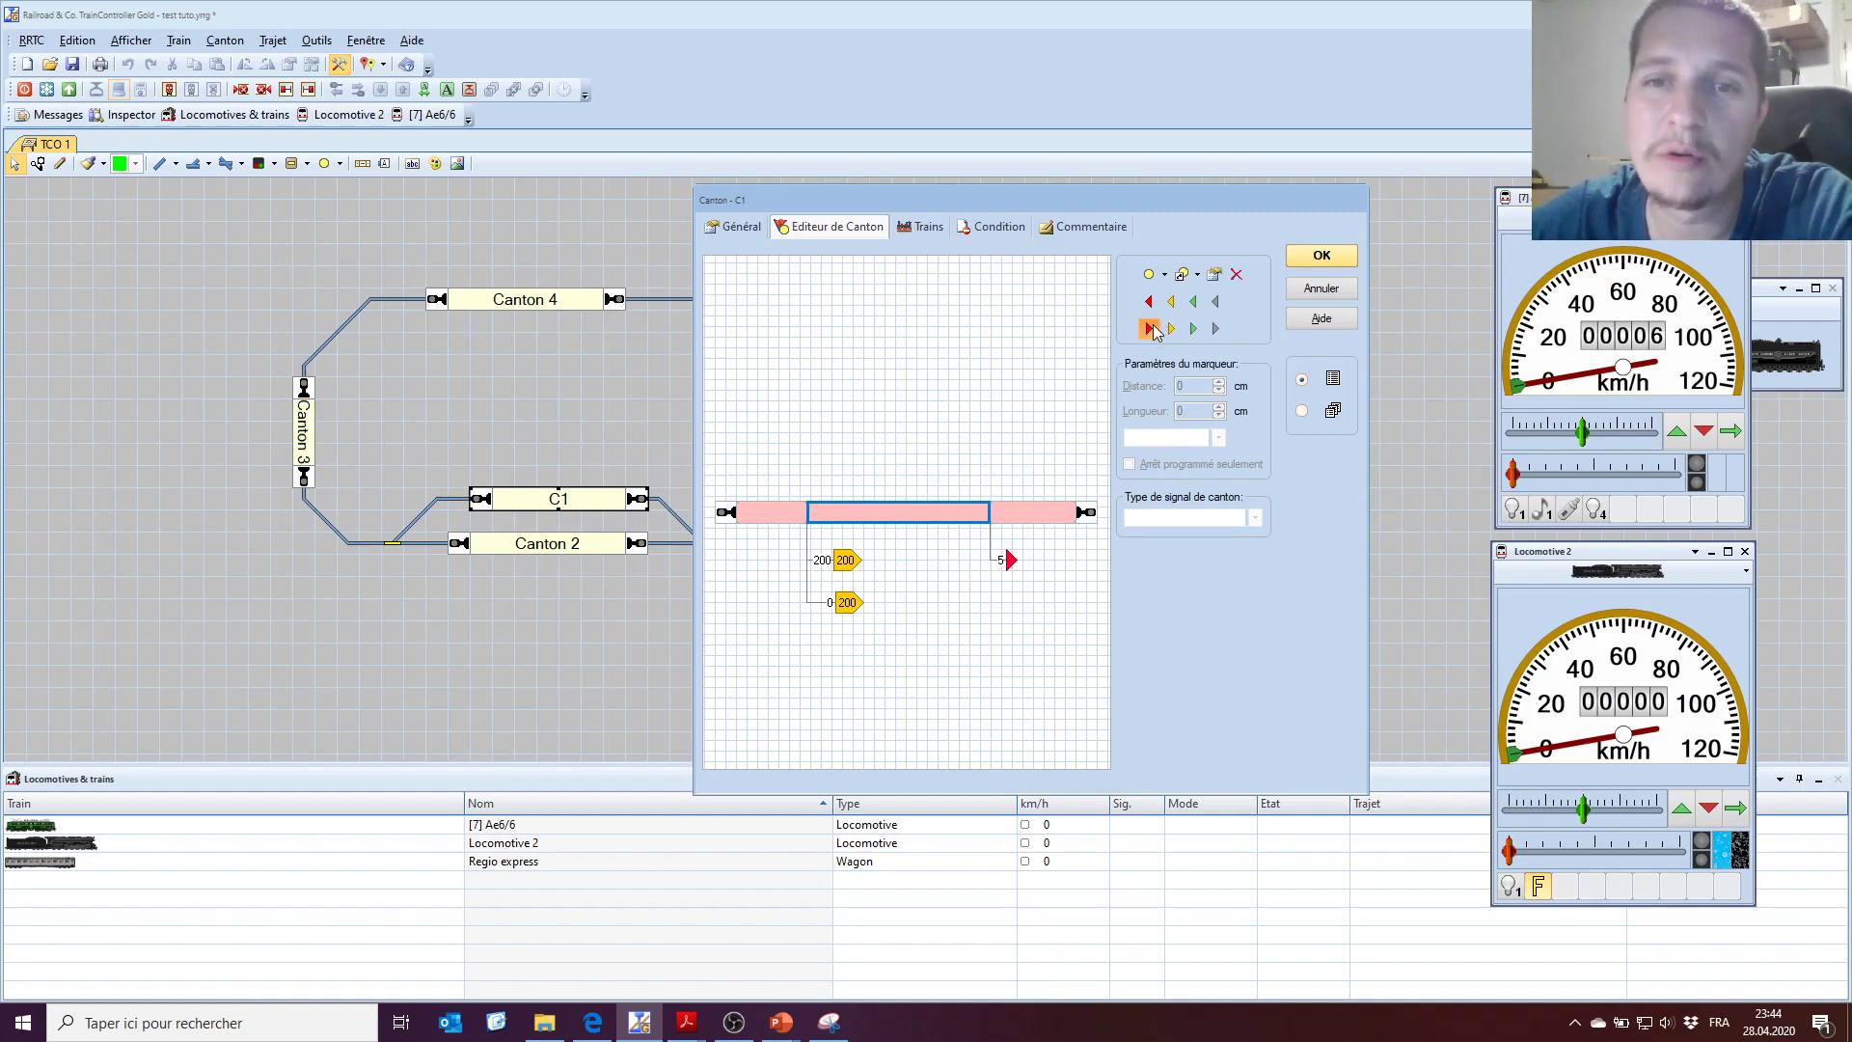
pyautogui.moveTo(813, 545)
pyautogui.mouseDown()
pyautogui.moveTo(861, 591)
pyautogui.moveTo(915, 605)
pyautogui.mouseUp()
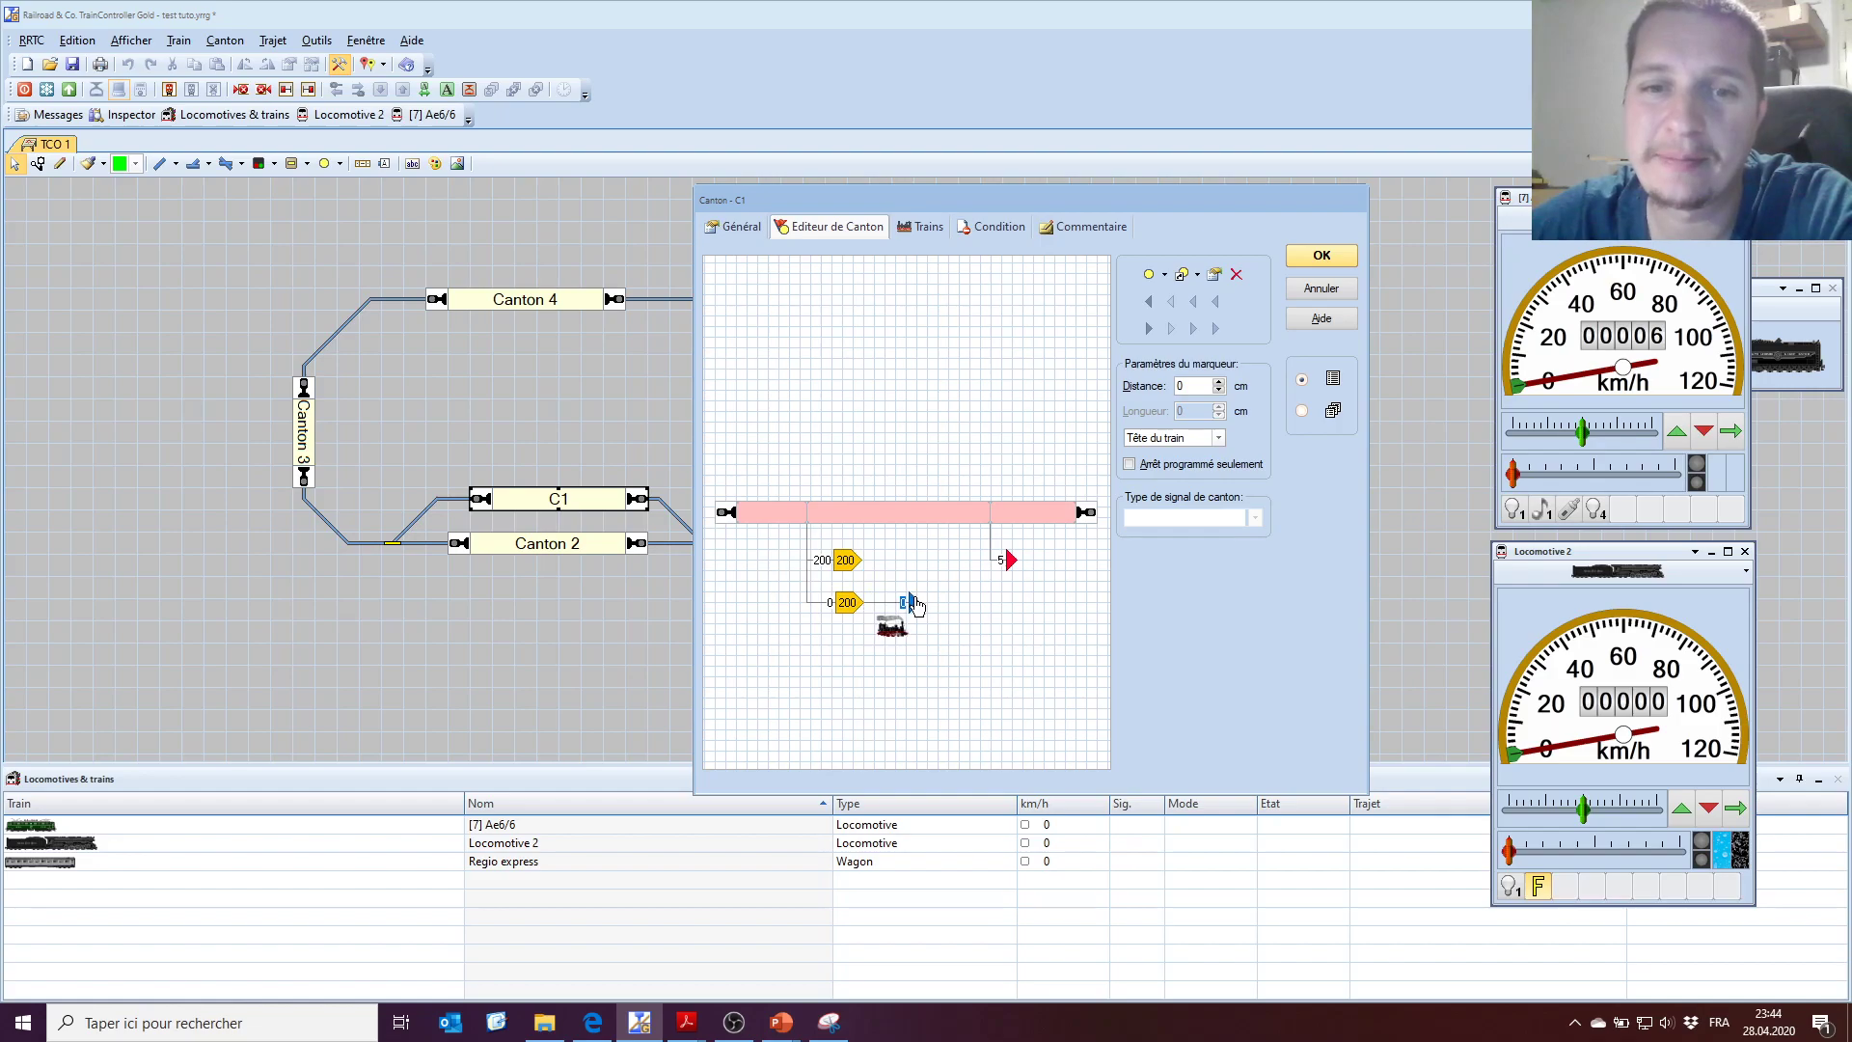
pyautogui.press('Return')
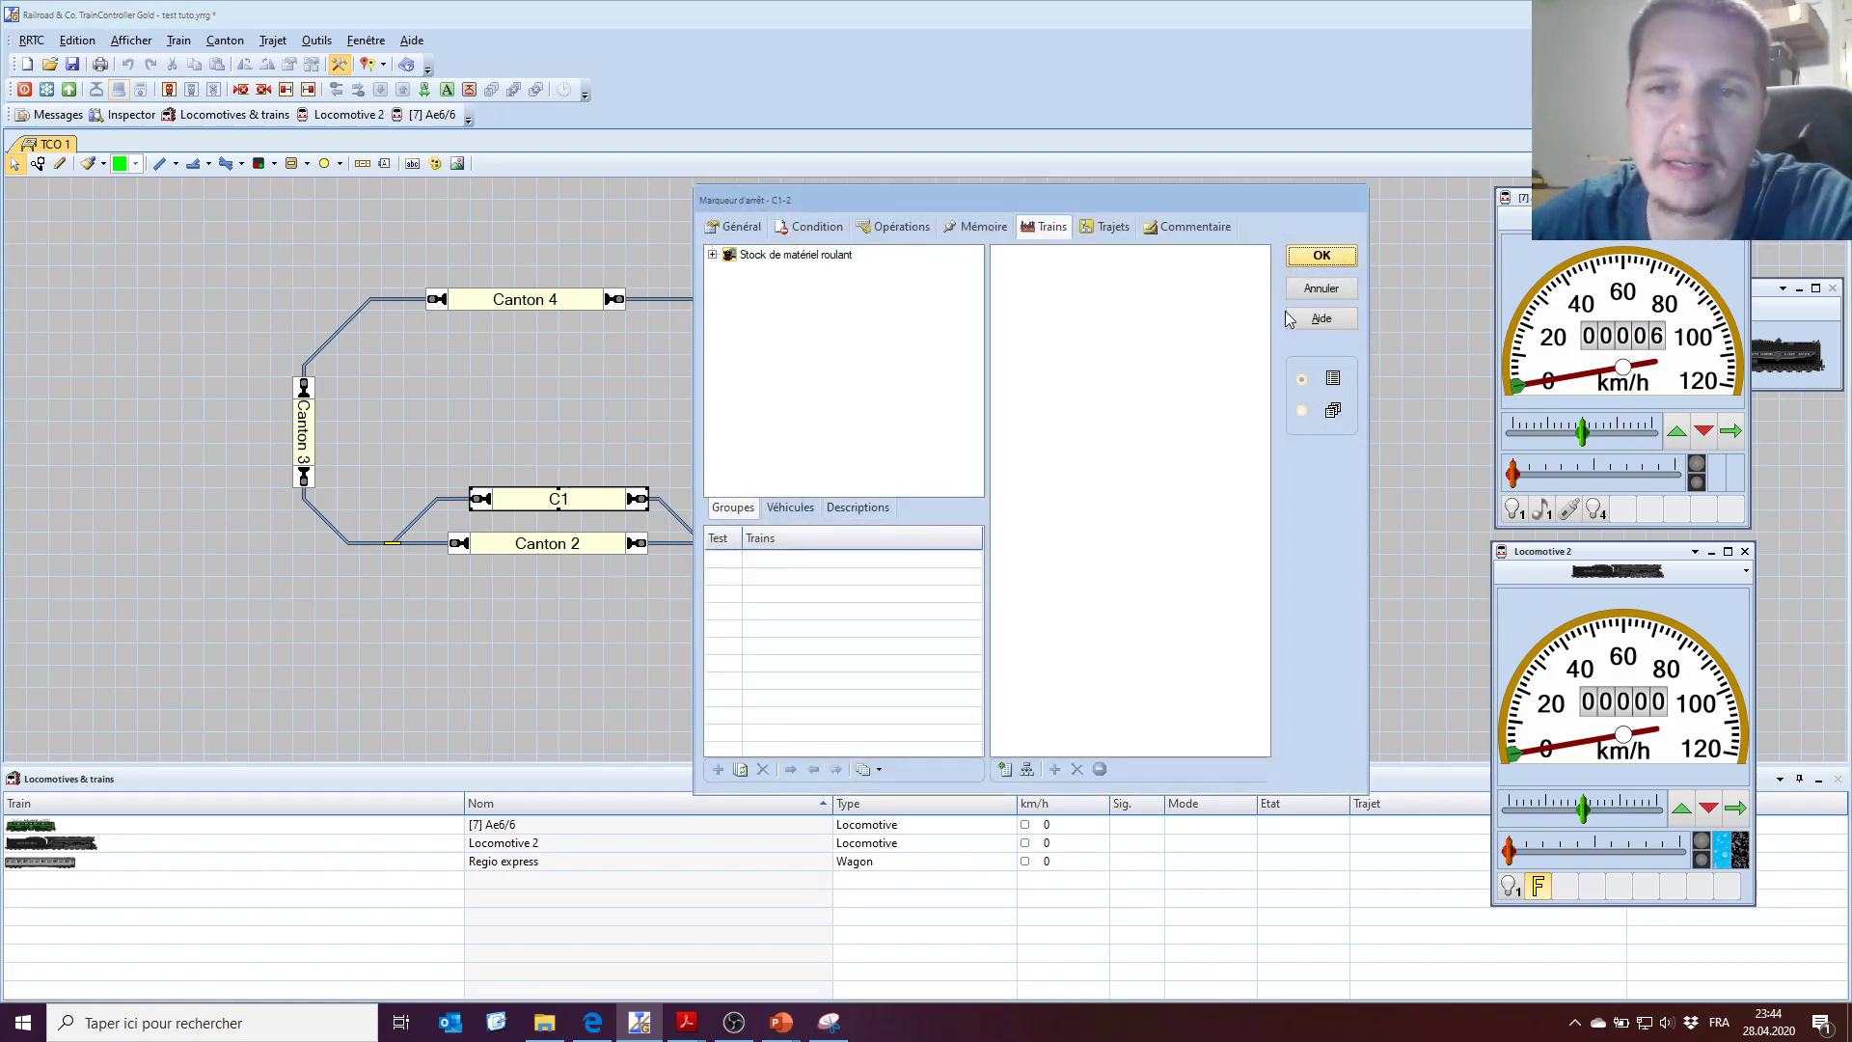
pyautogui.click(1320, 256)
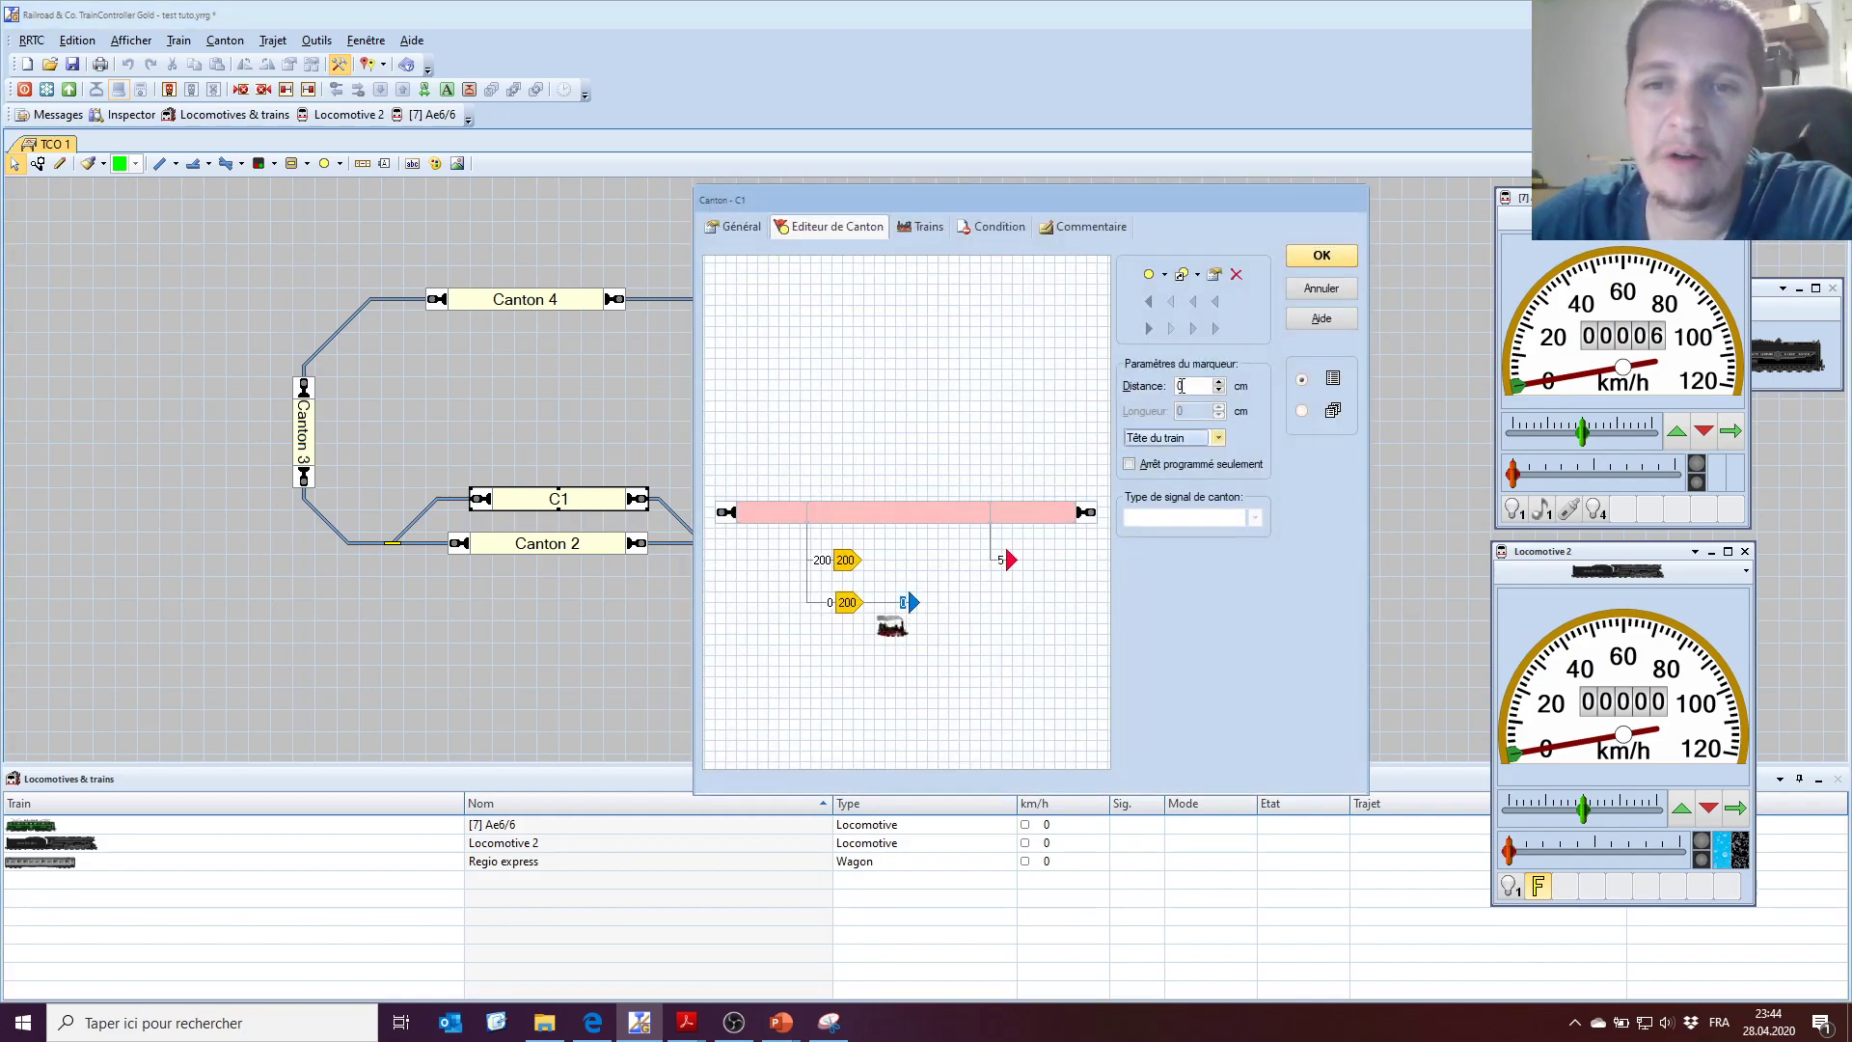
# Set the new stop marker's distance to 205 cm and its train reference point to Milieu du train.
pyautogui.doubleClick(1179, 386)
pyautogui.write('205')
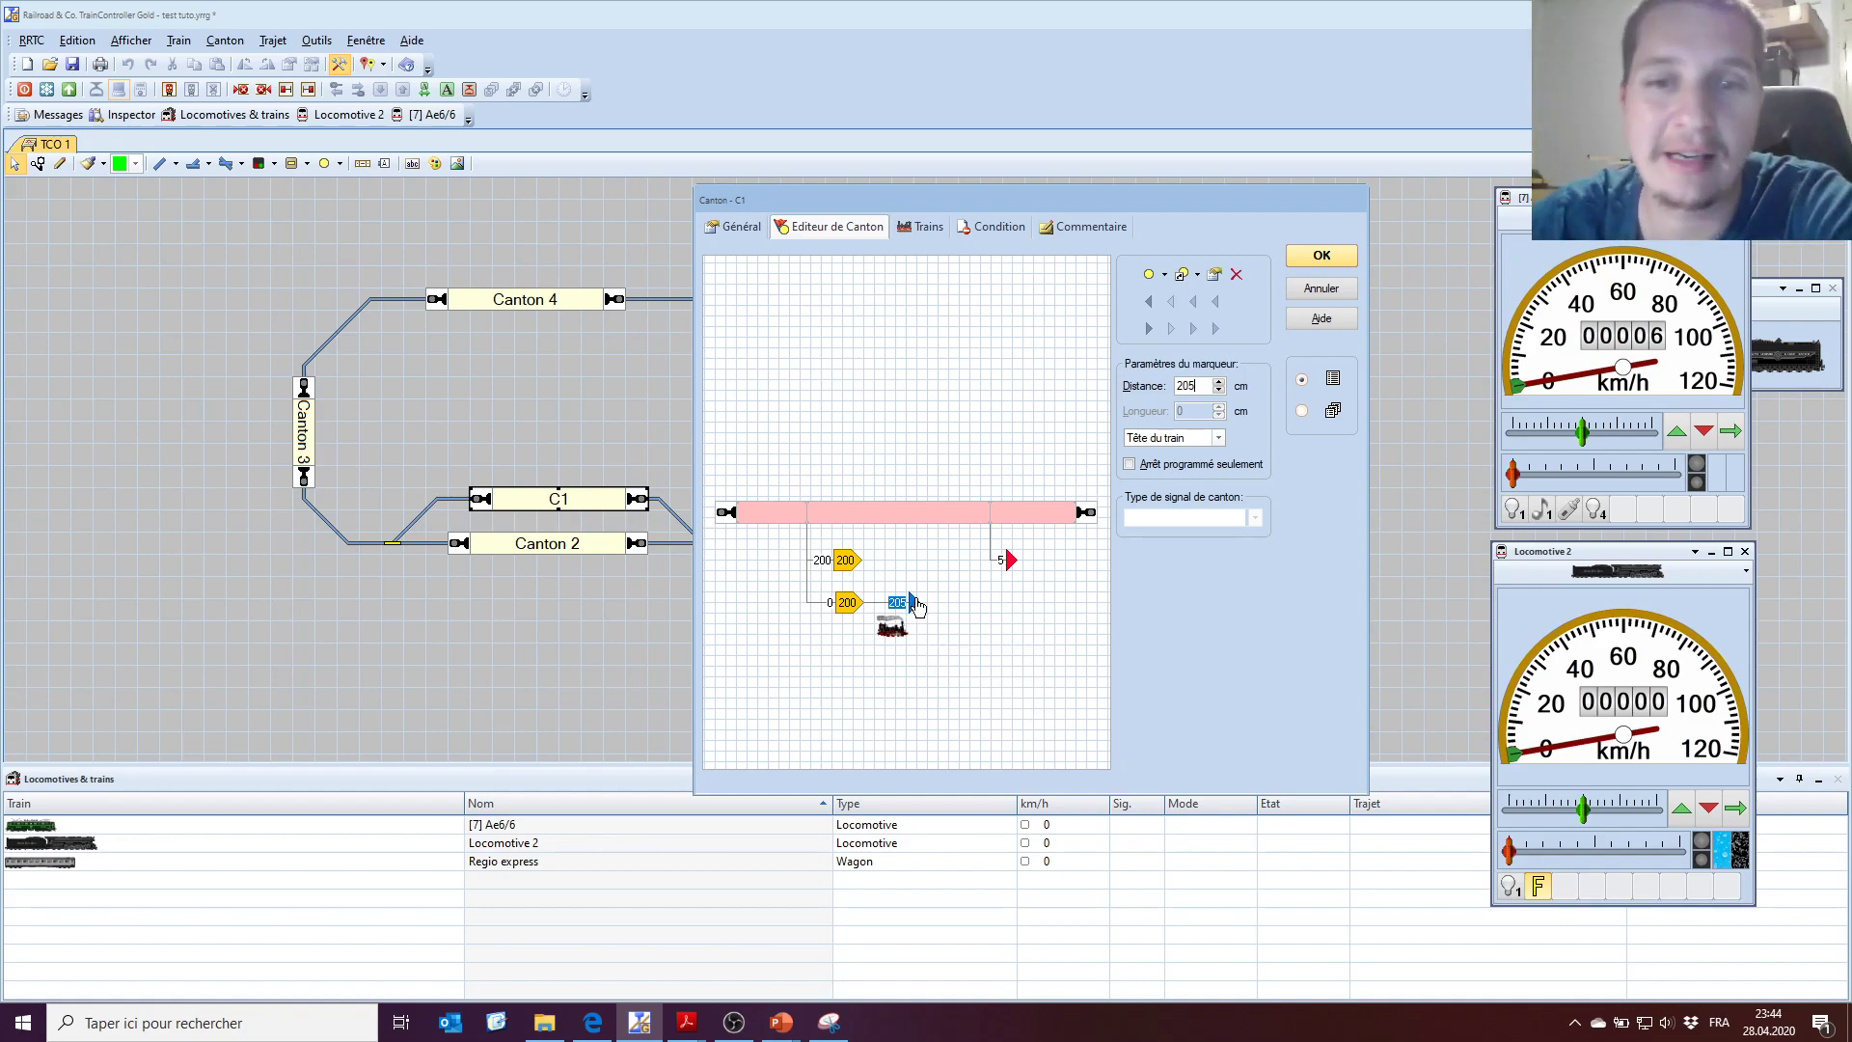
pyautogui.click(1219, 438)
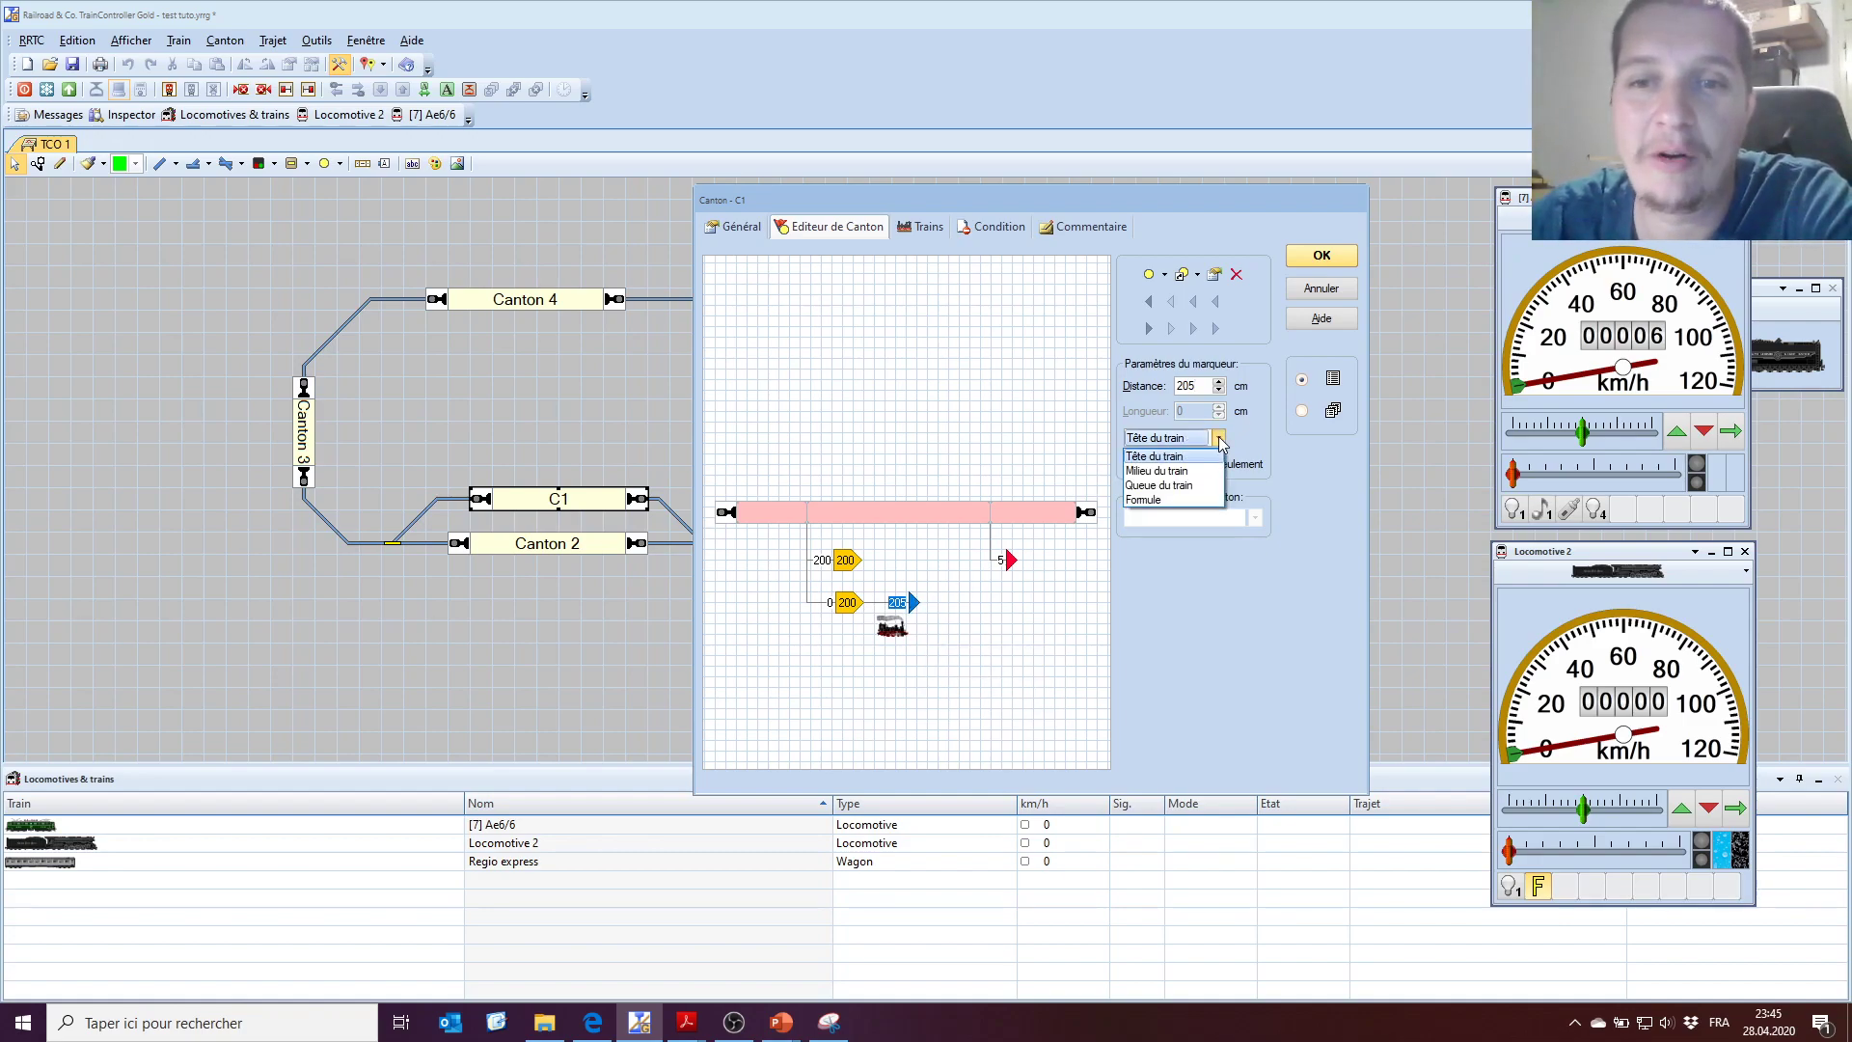
pyautogui.click(1167, 472)
pyautogui.click(1023, 755)
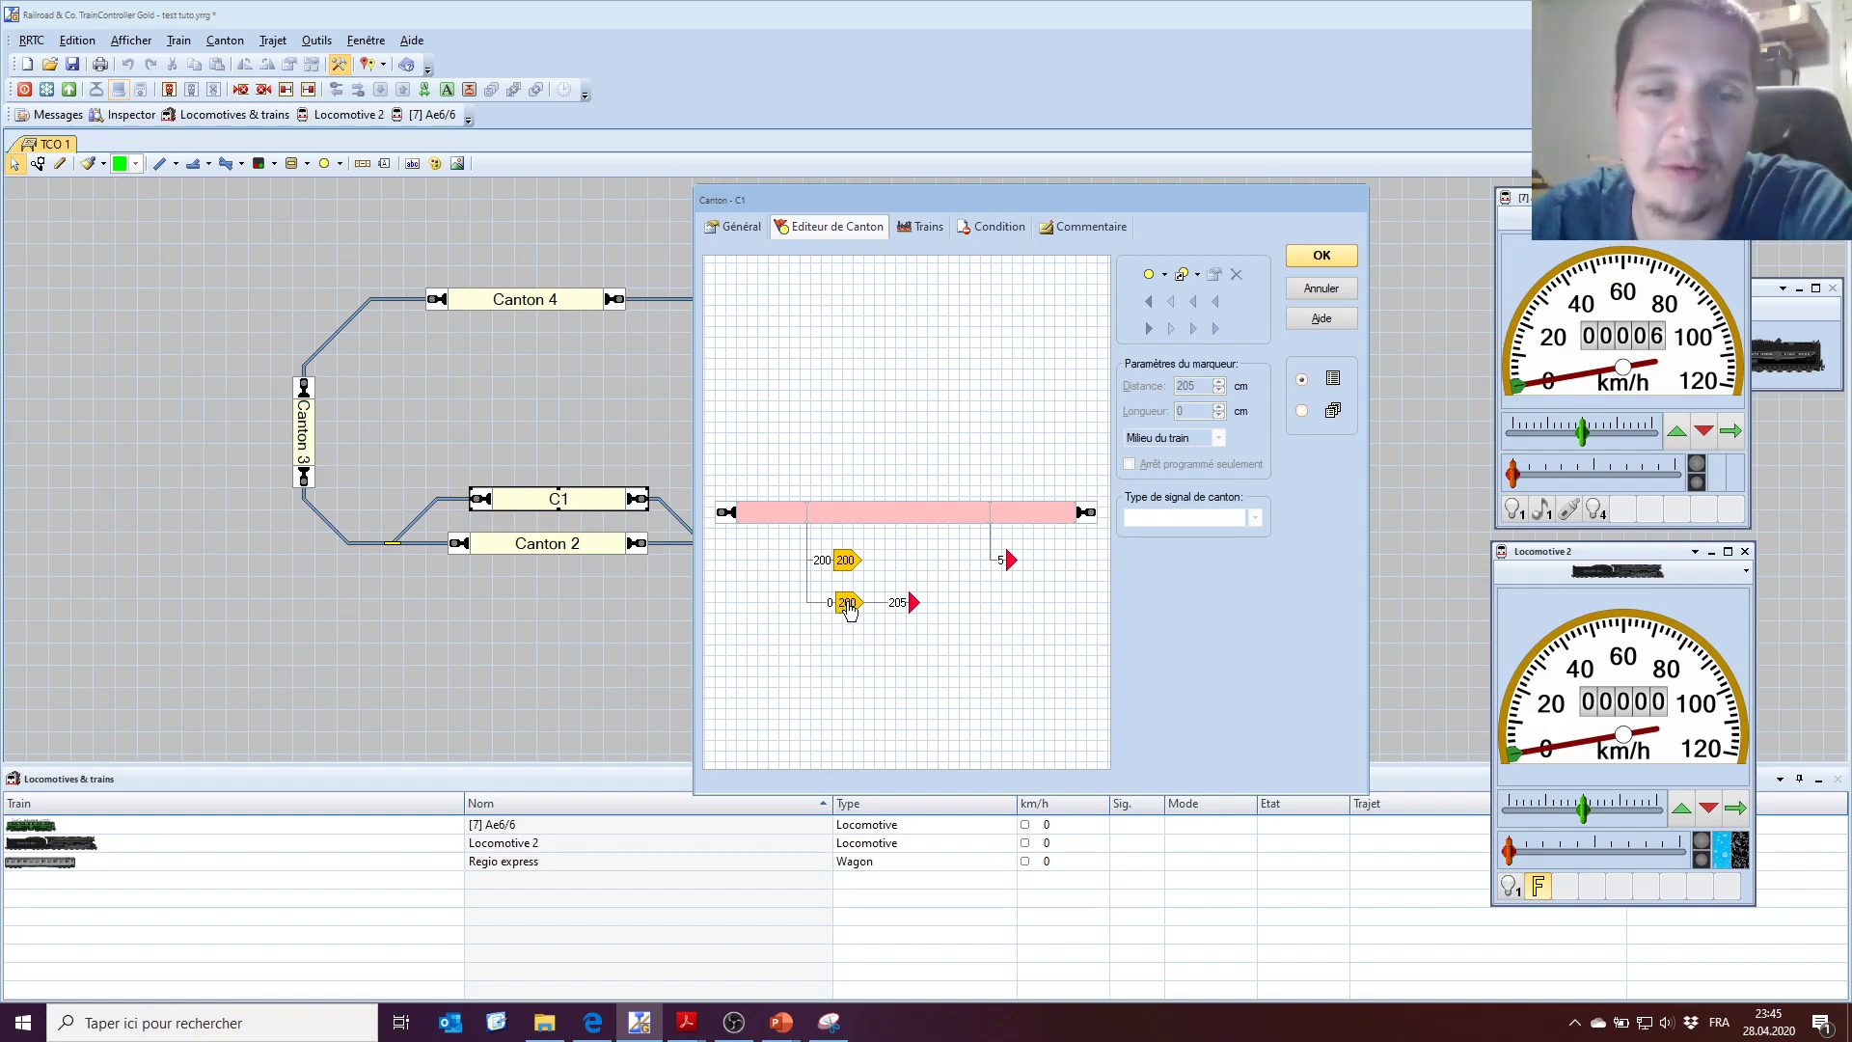
# Open the train restrictions of the second brake marker and expand the wagon, locomotive and steam locomotive groups.
pyautogui.press('Return')
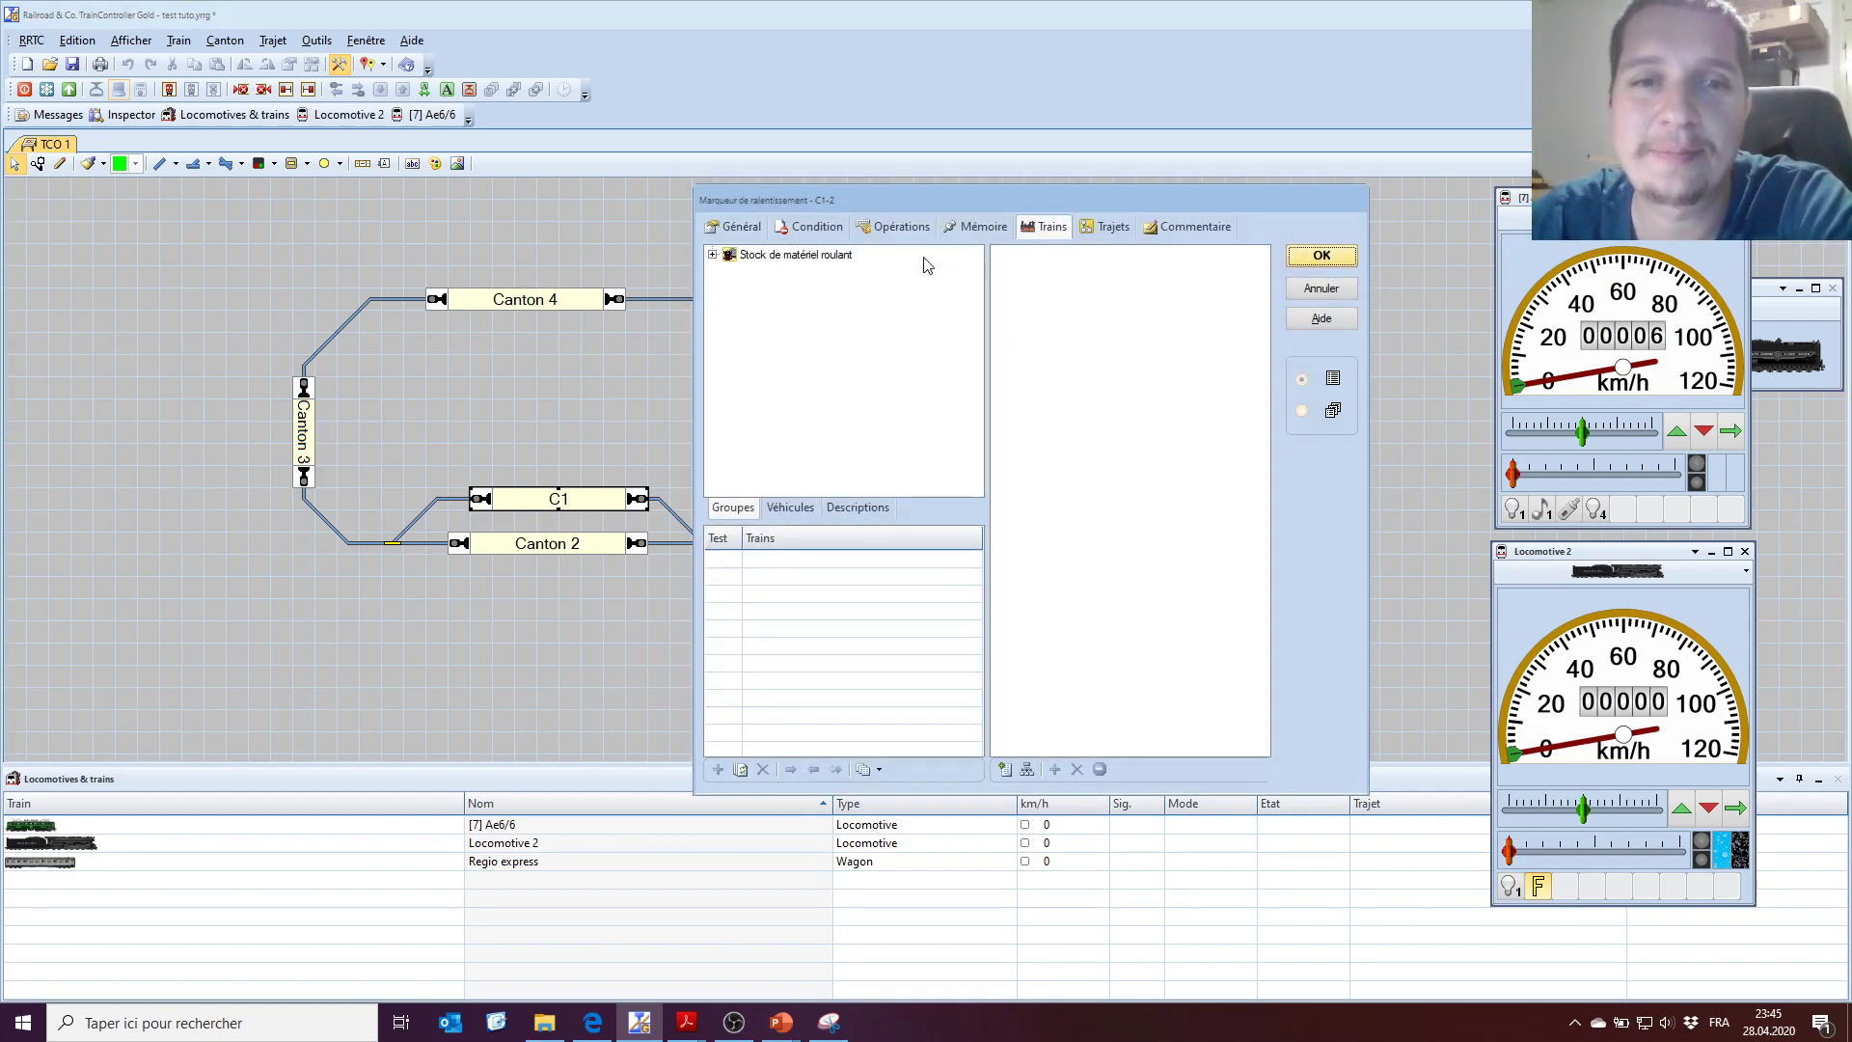
pyautogui.click(713, 255)
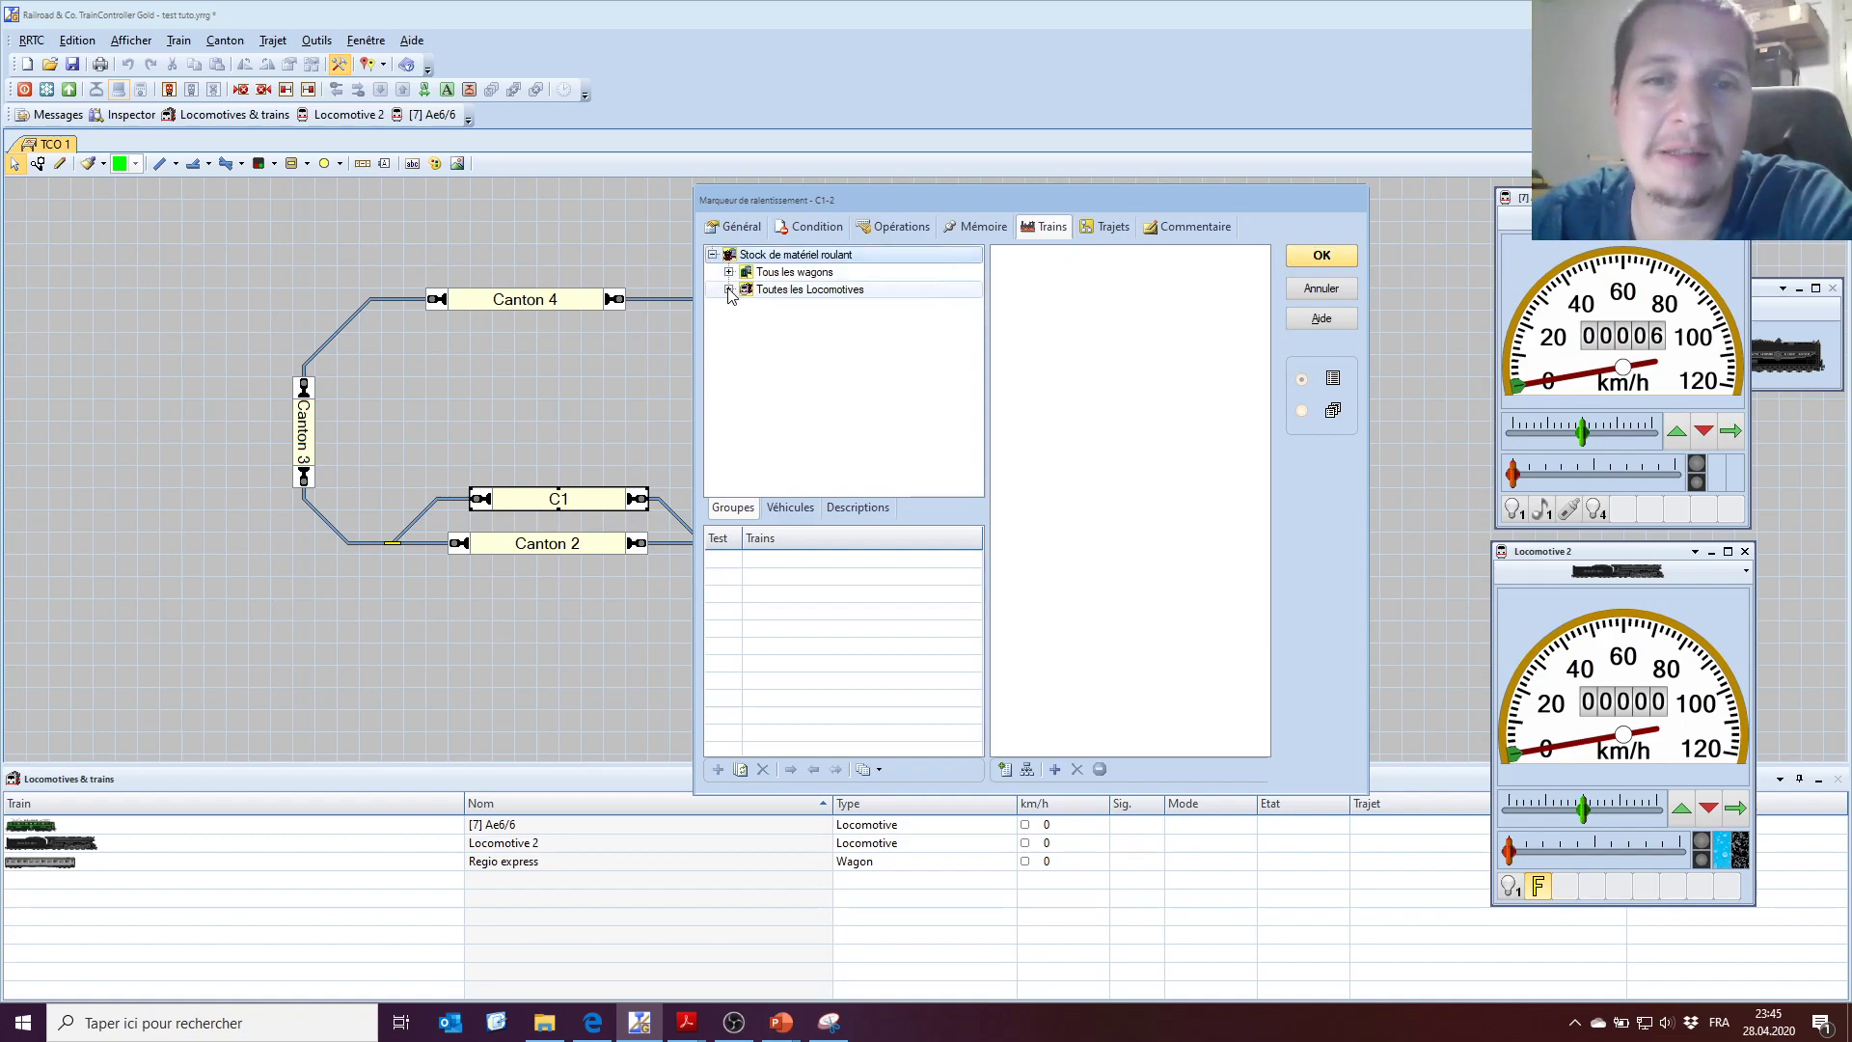
pyautogui.click(730, 290)
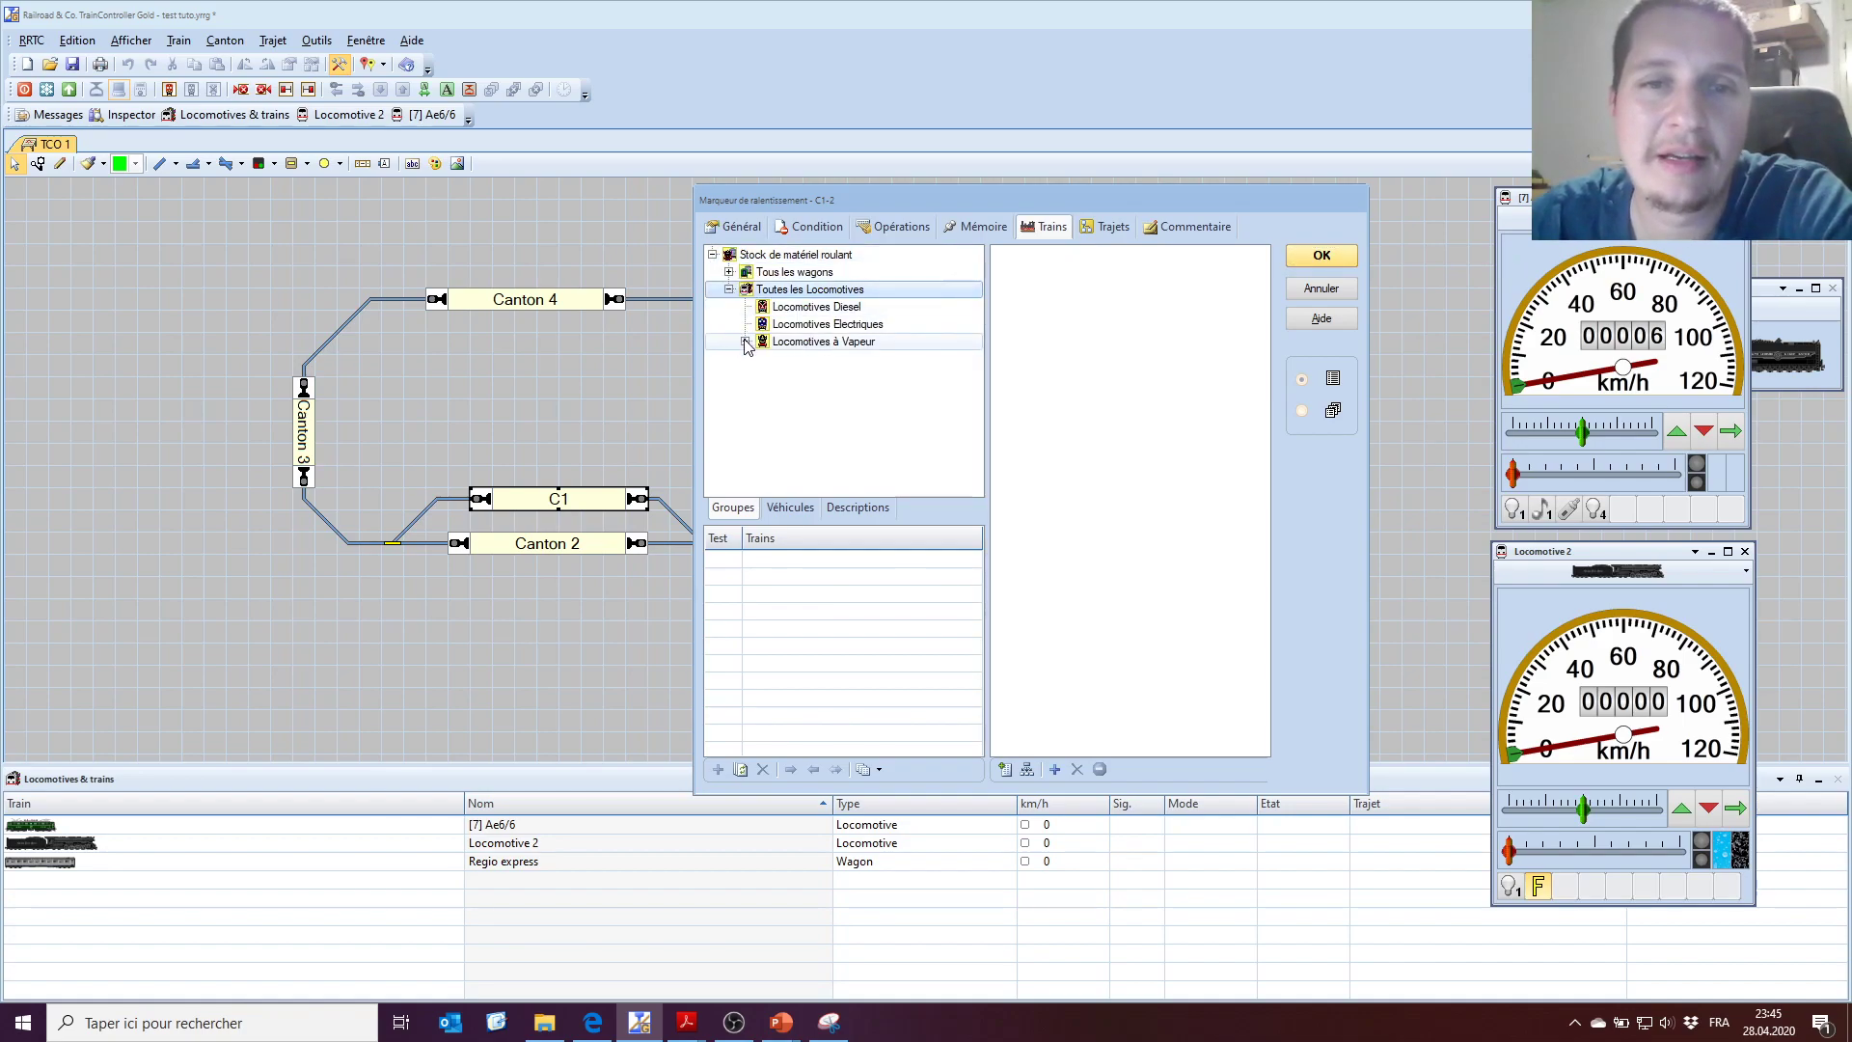
pyautogui.click(745, 342)
pyautogui.click(729, 273)
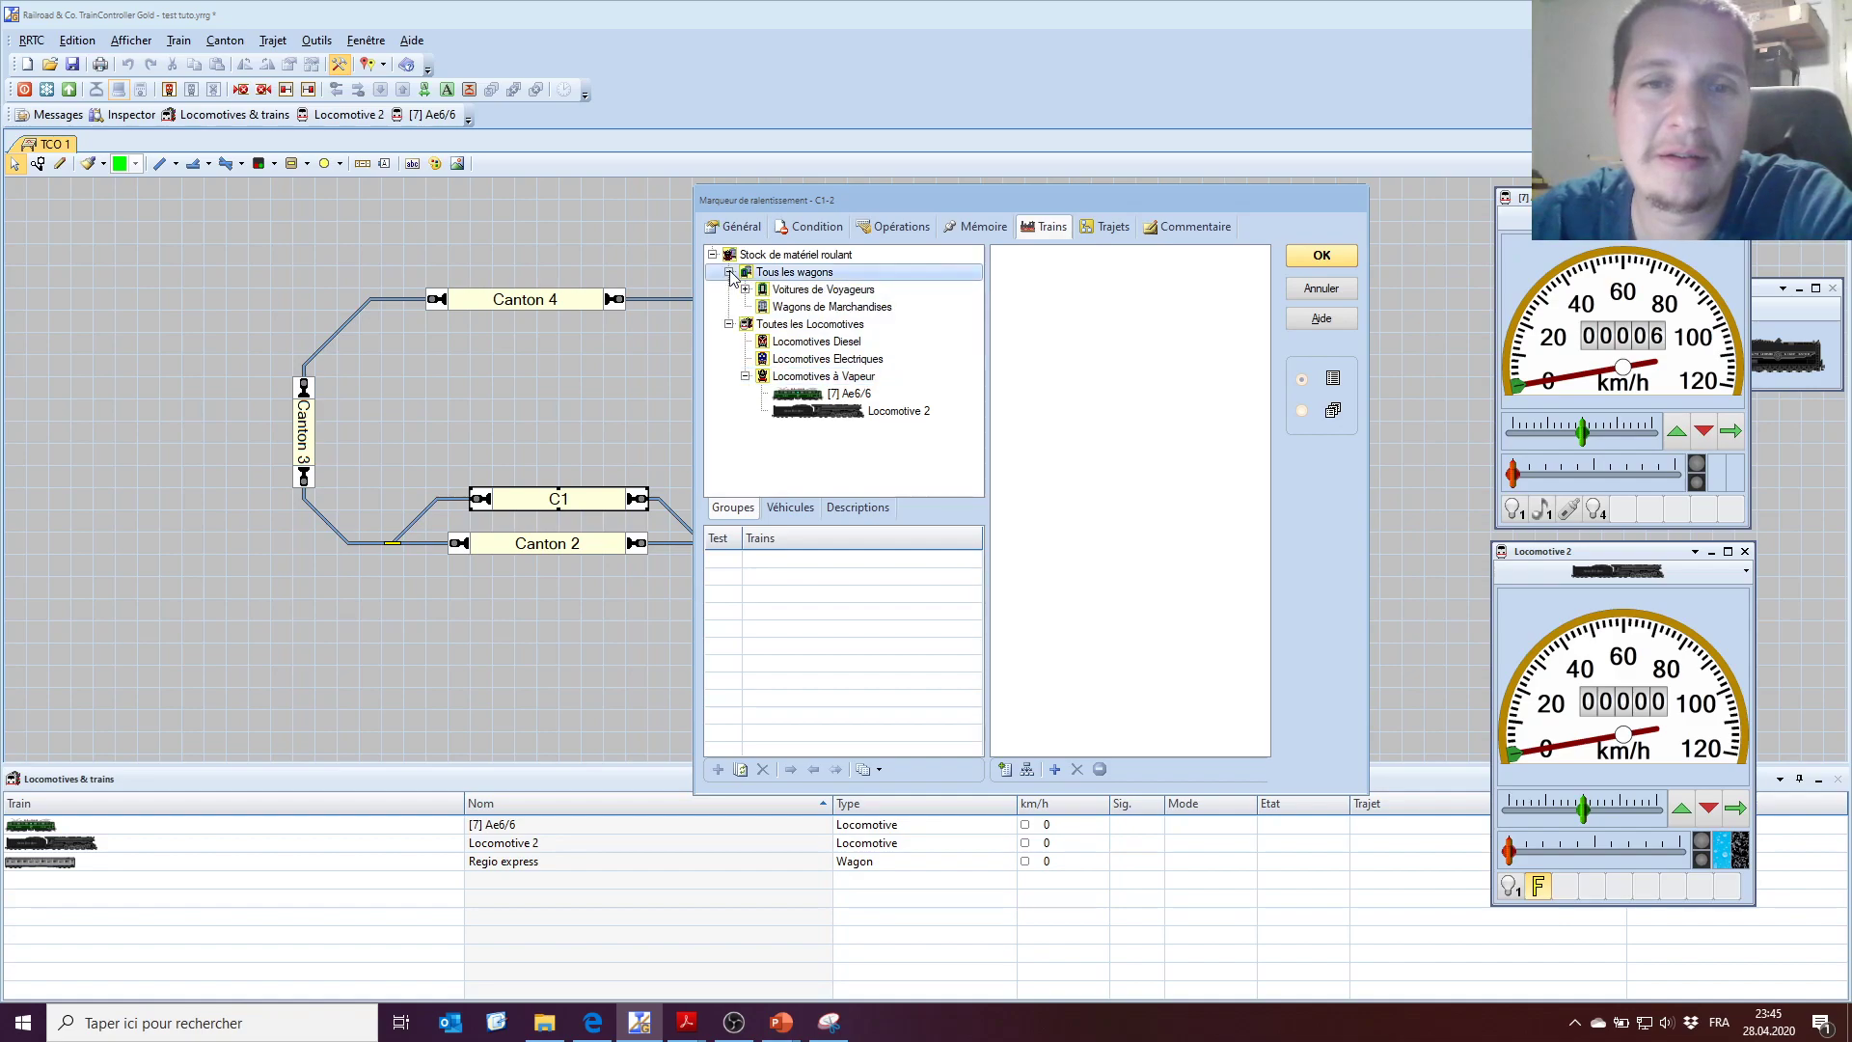
# Try restricting the second brake marker to Voitures de Voyageurs and to Locomotives Electriques, removing each entry again.
pyautogui.doubleClick(823, 290)
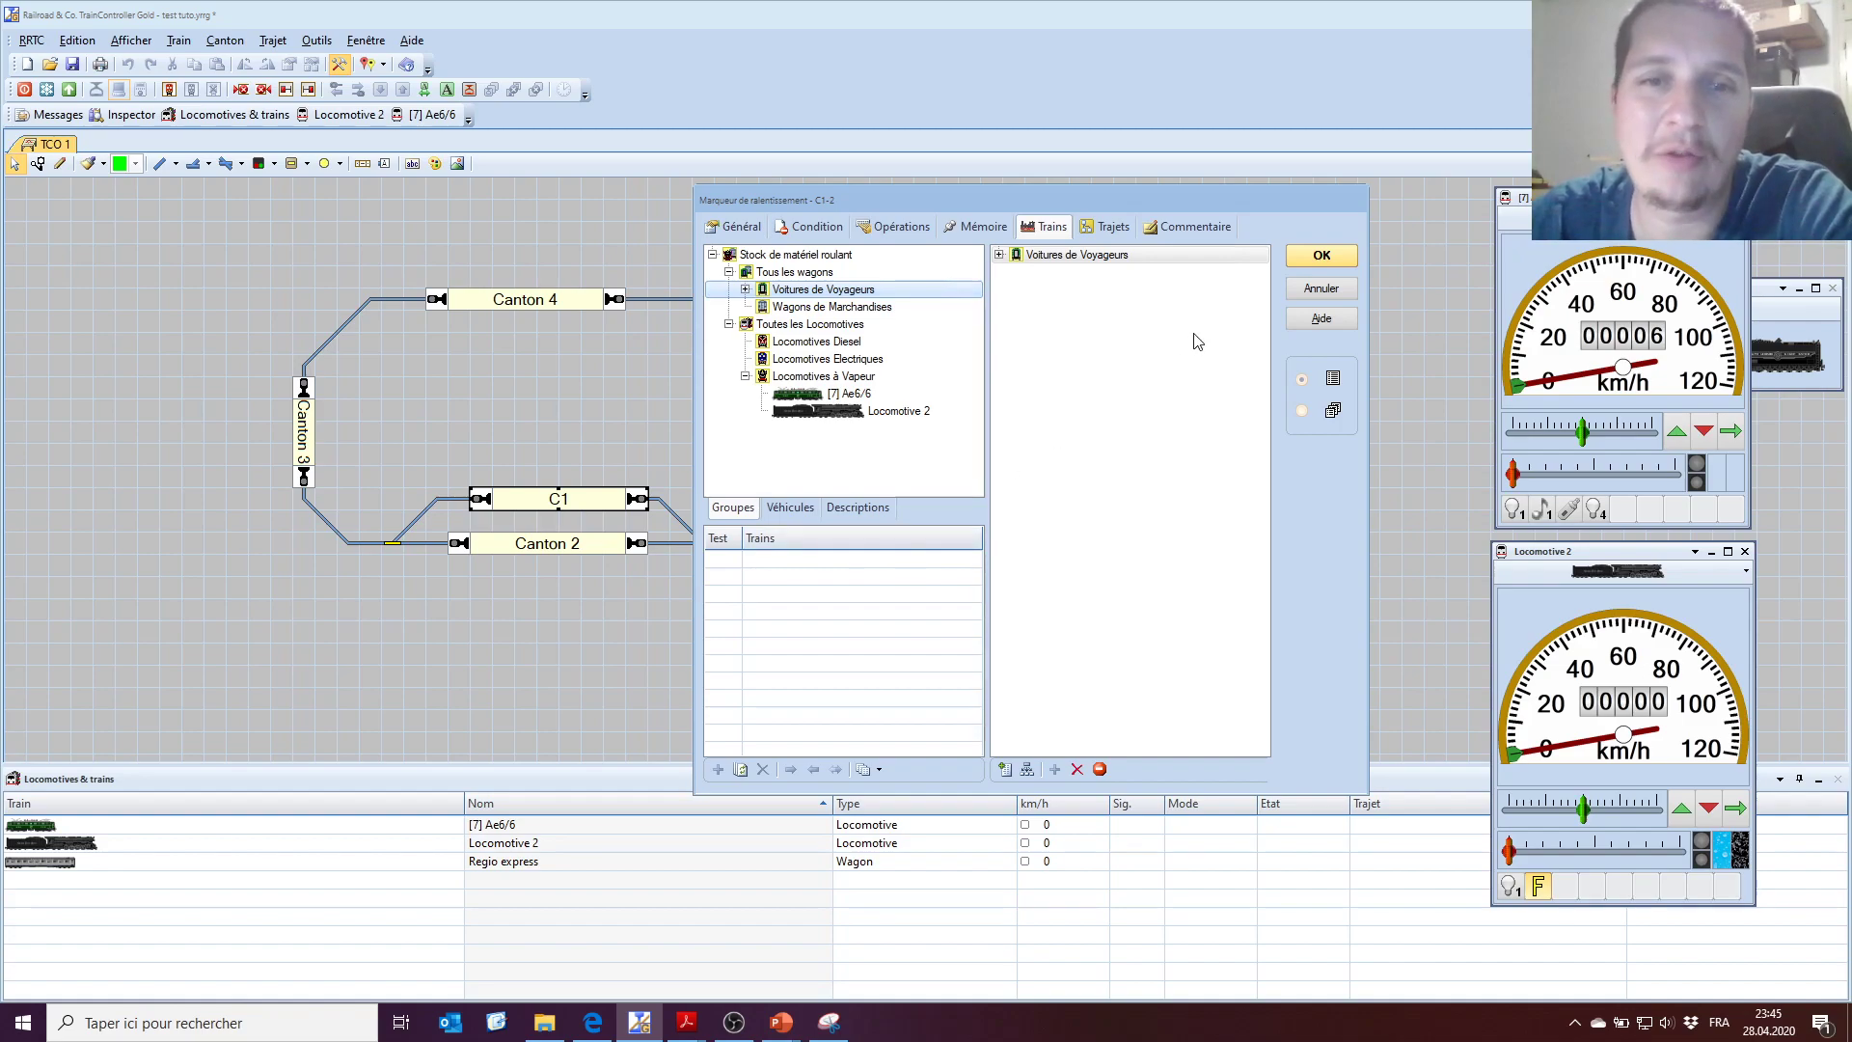
pyautogui.click(1051, 257)
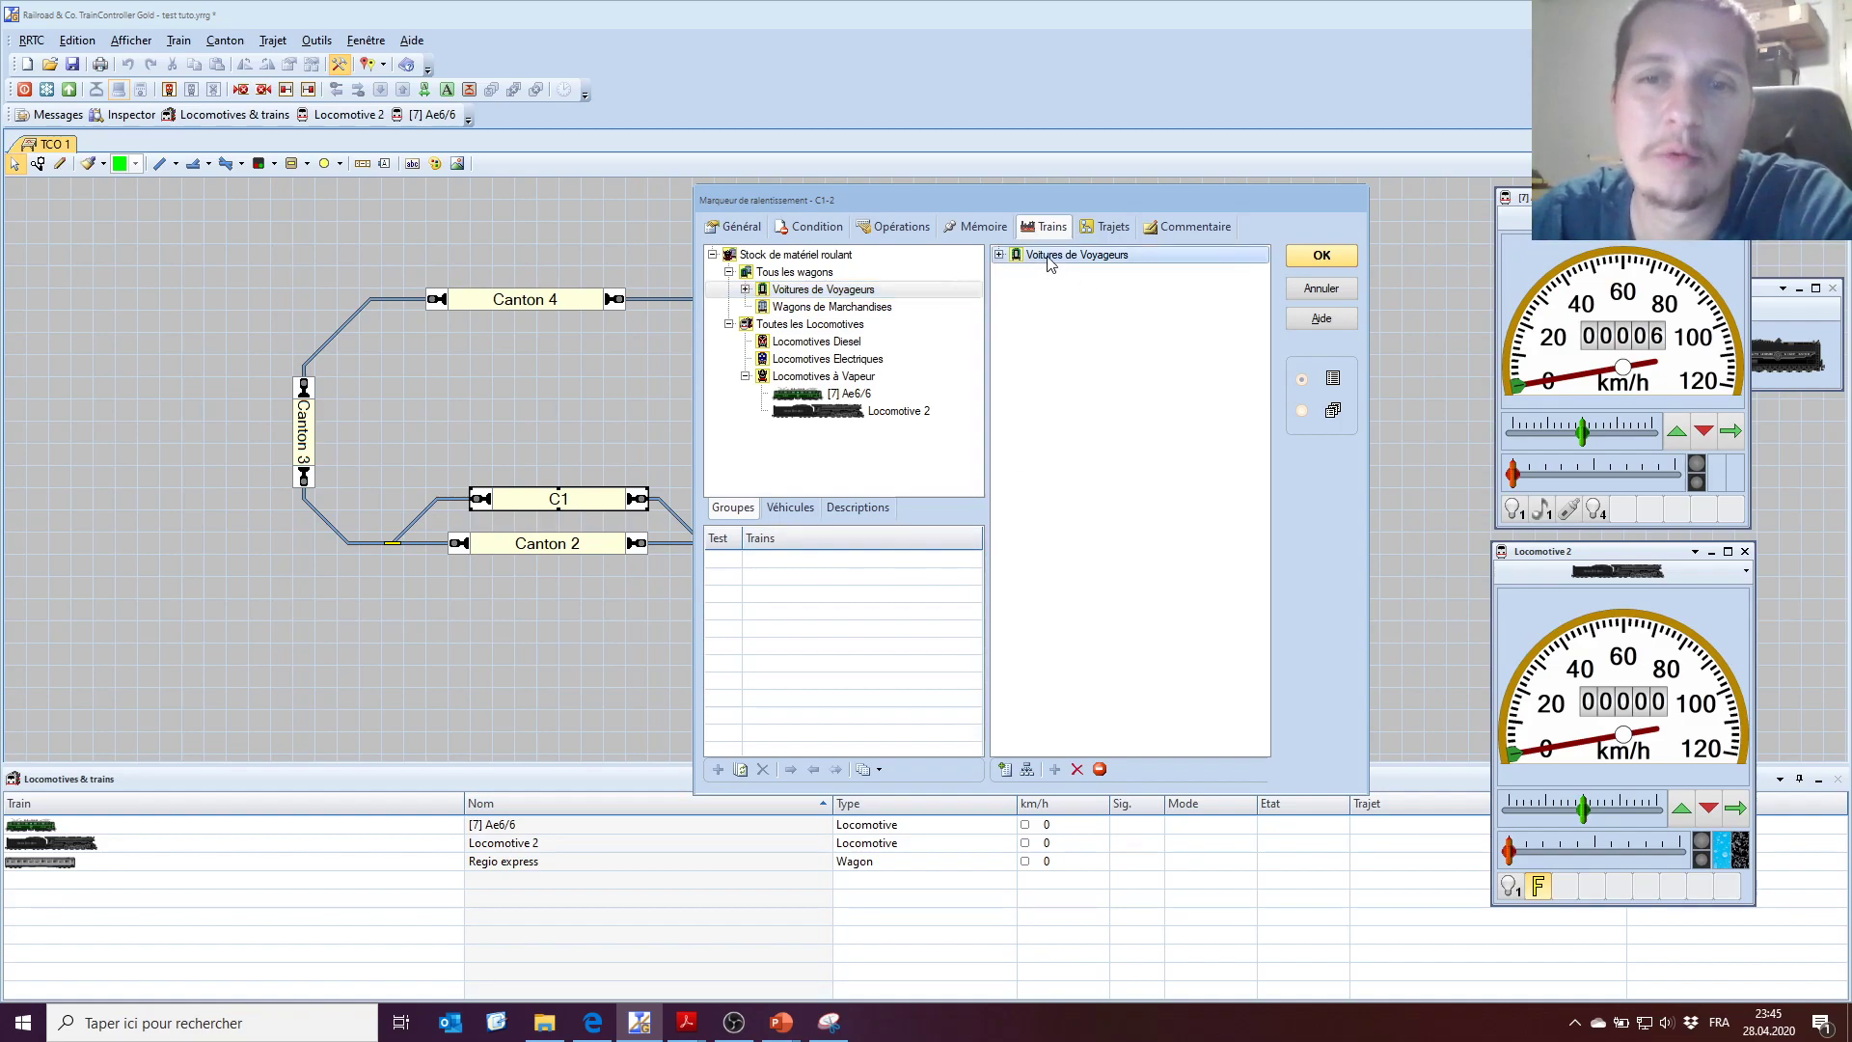
pyautogui.click(1076, 769)
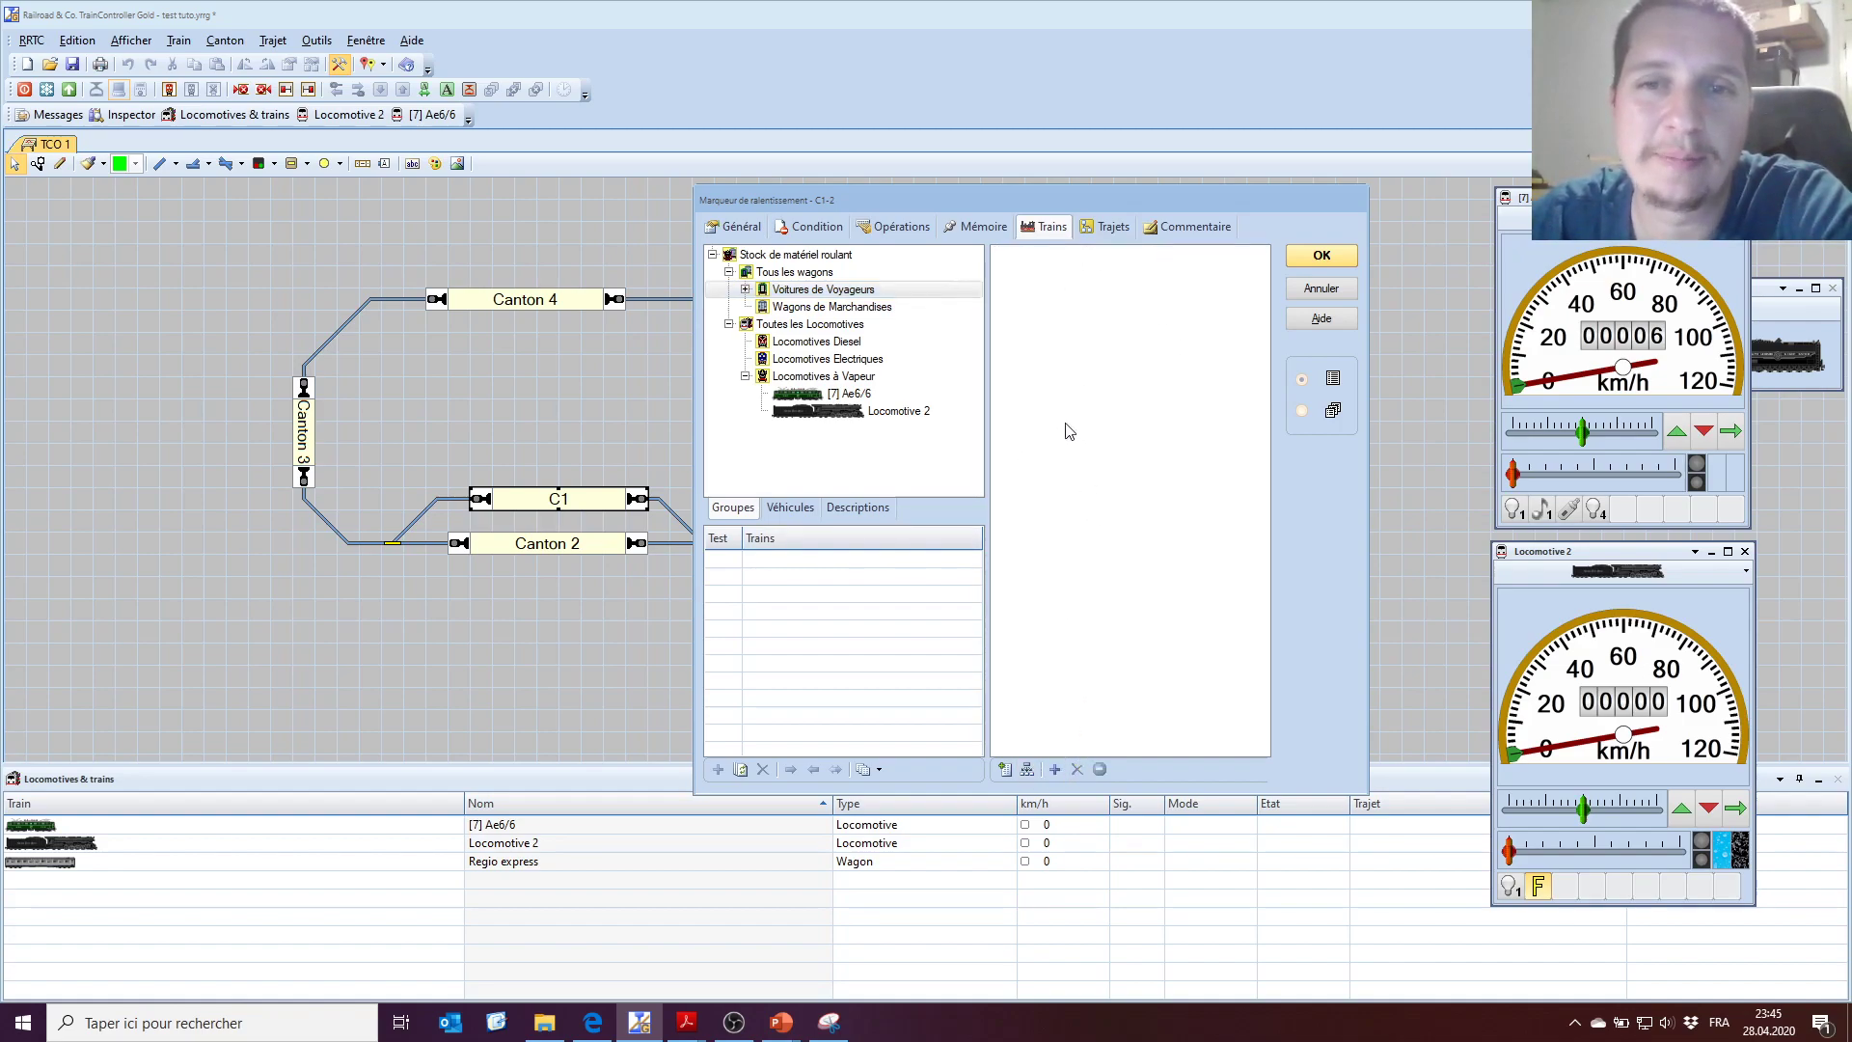
pyautogui.doubleClick(820, 358)
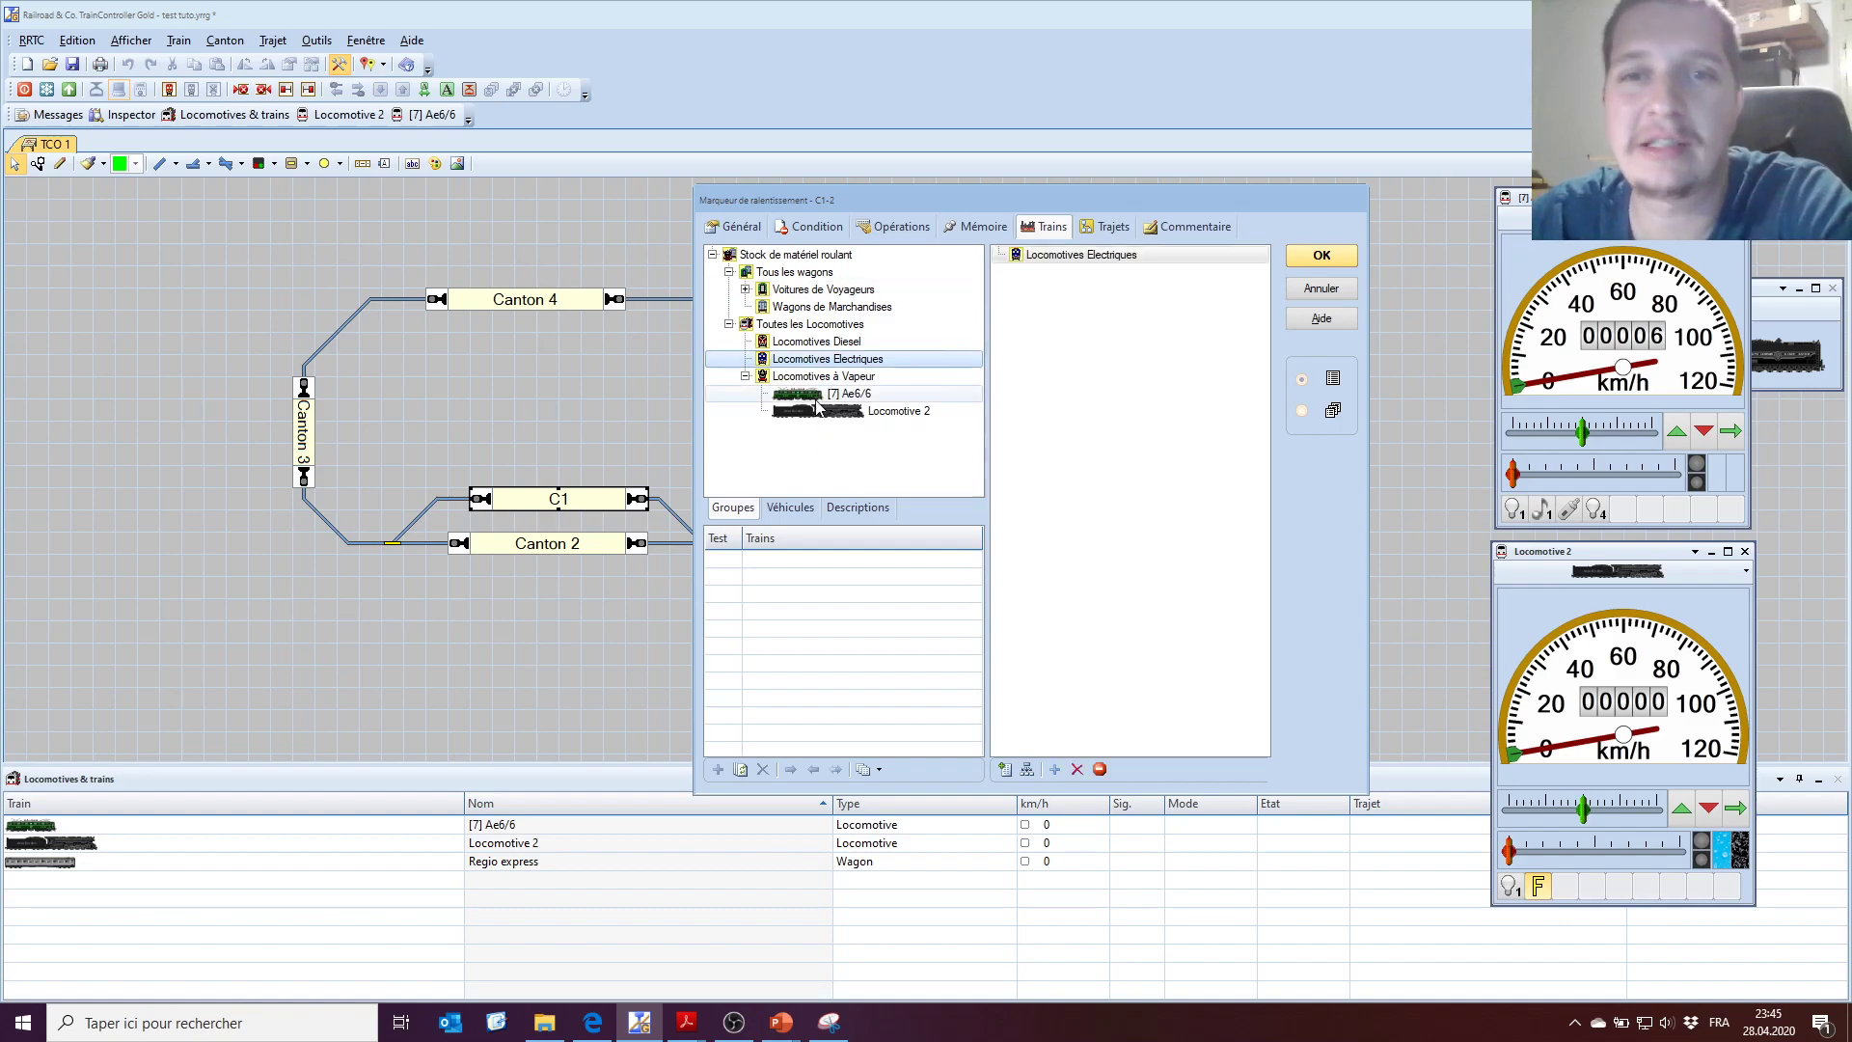
pyautogui.click(1076, 257)
pyautogui.click(1077, 769)
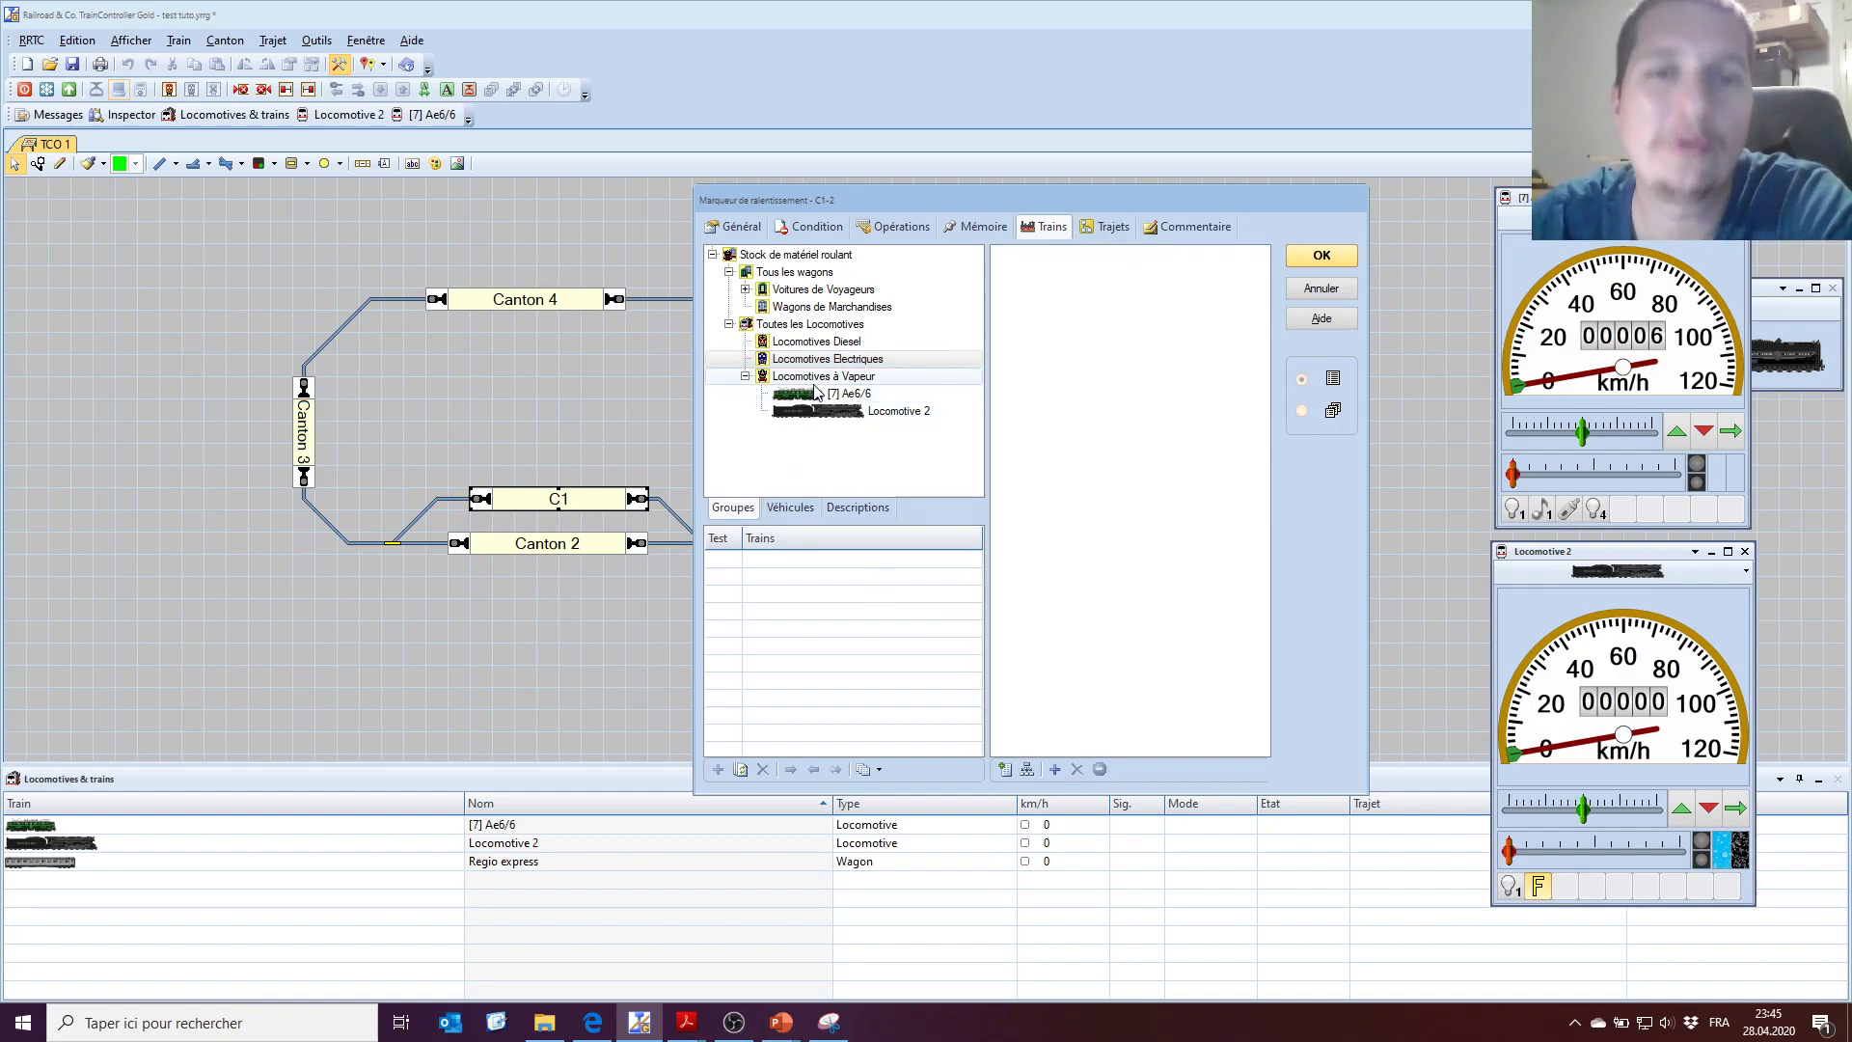
# Add the locomotive [7] Ae6/6 to the trains allowed for the second brake marker.
pyautogui.moveTo(817, 396); pyautogui.dragTo(1090, 294)
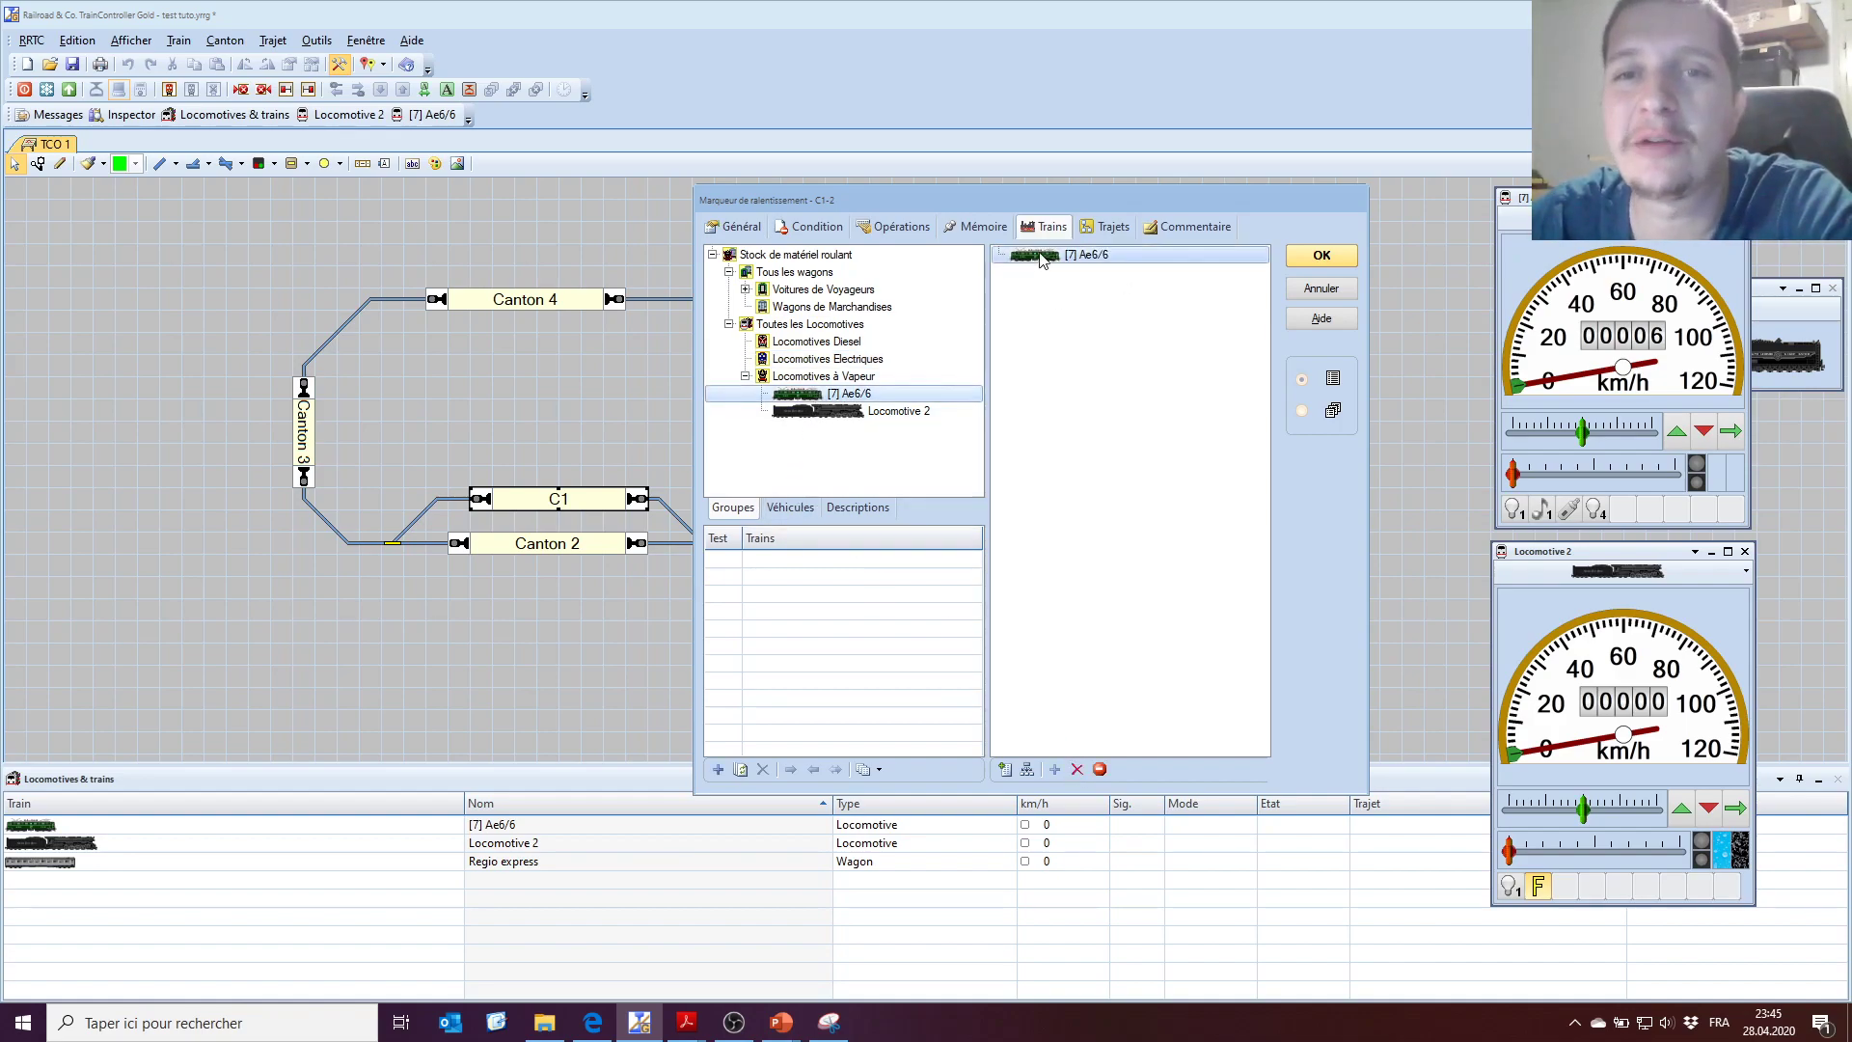
# Accept the brake marker's train restriction and limit the 205 cm stop marker to the locomotive [7] Ae6/6.
pyautogui.click(1323, 256)
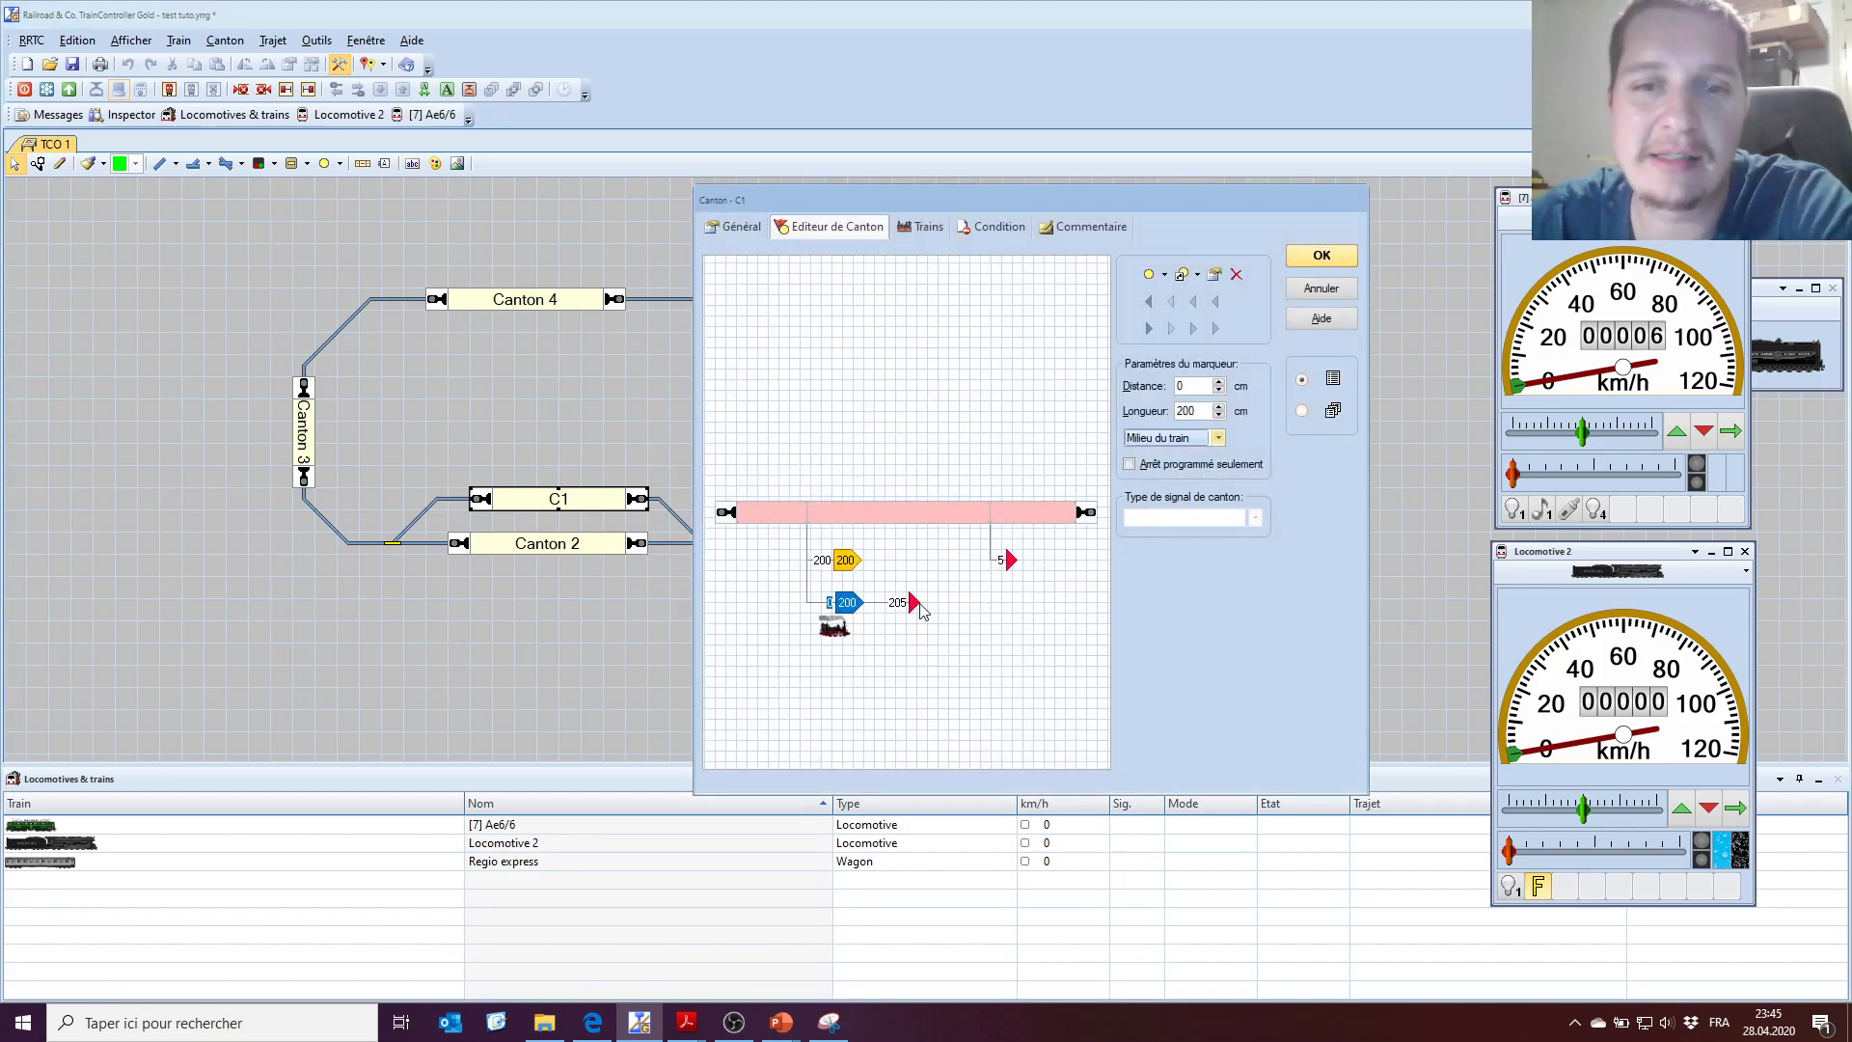
pyautogui.press('Return')
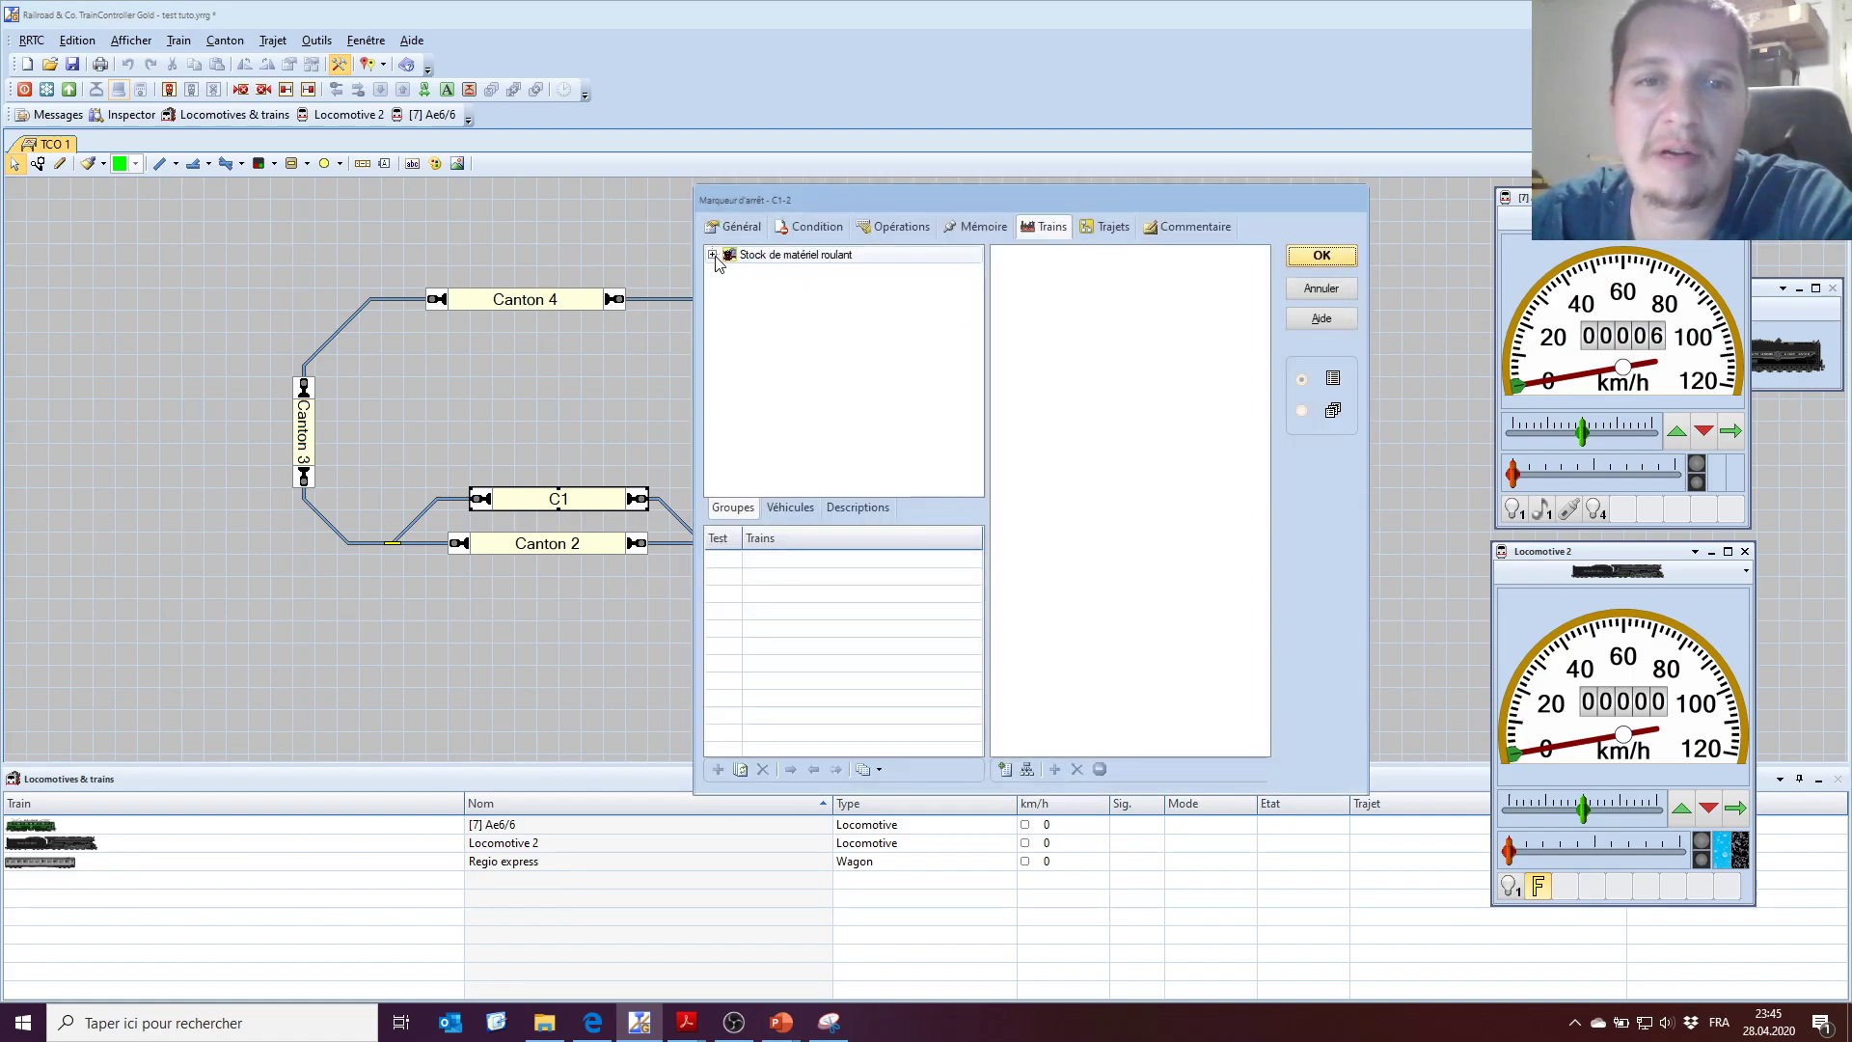
pyautogui.click(712, 254)
pyautogui.click(730, 289)
pyautogui.click(746, 342)
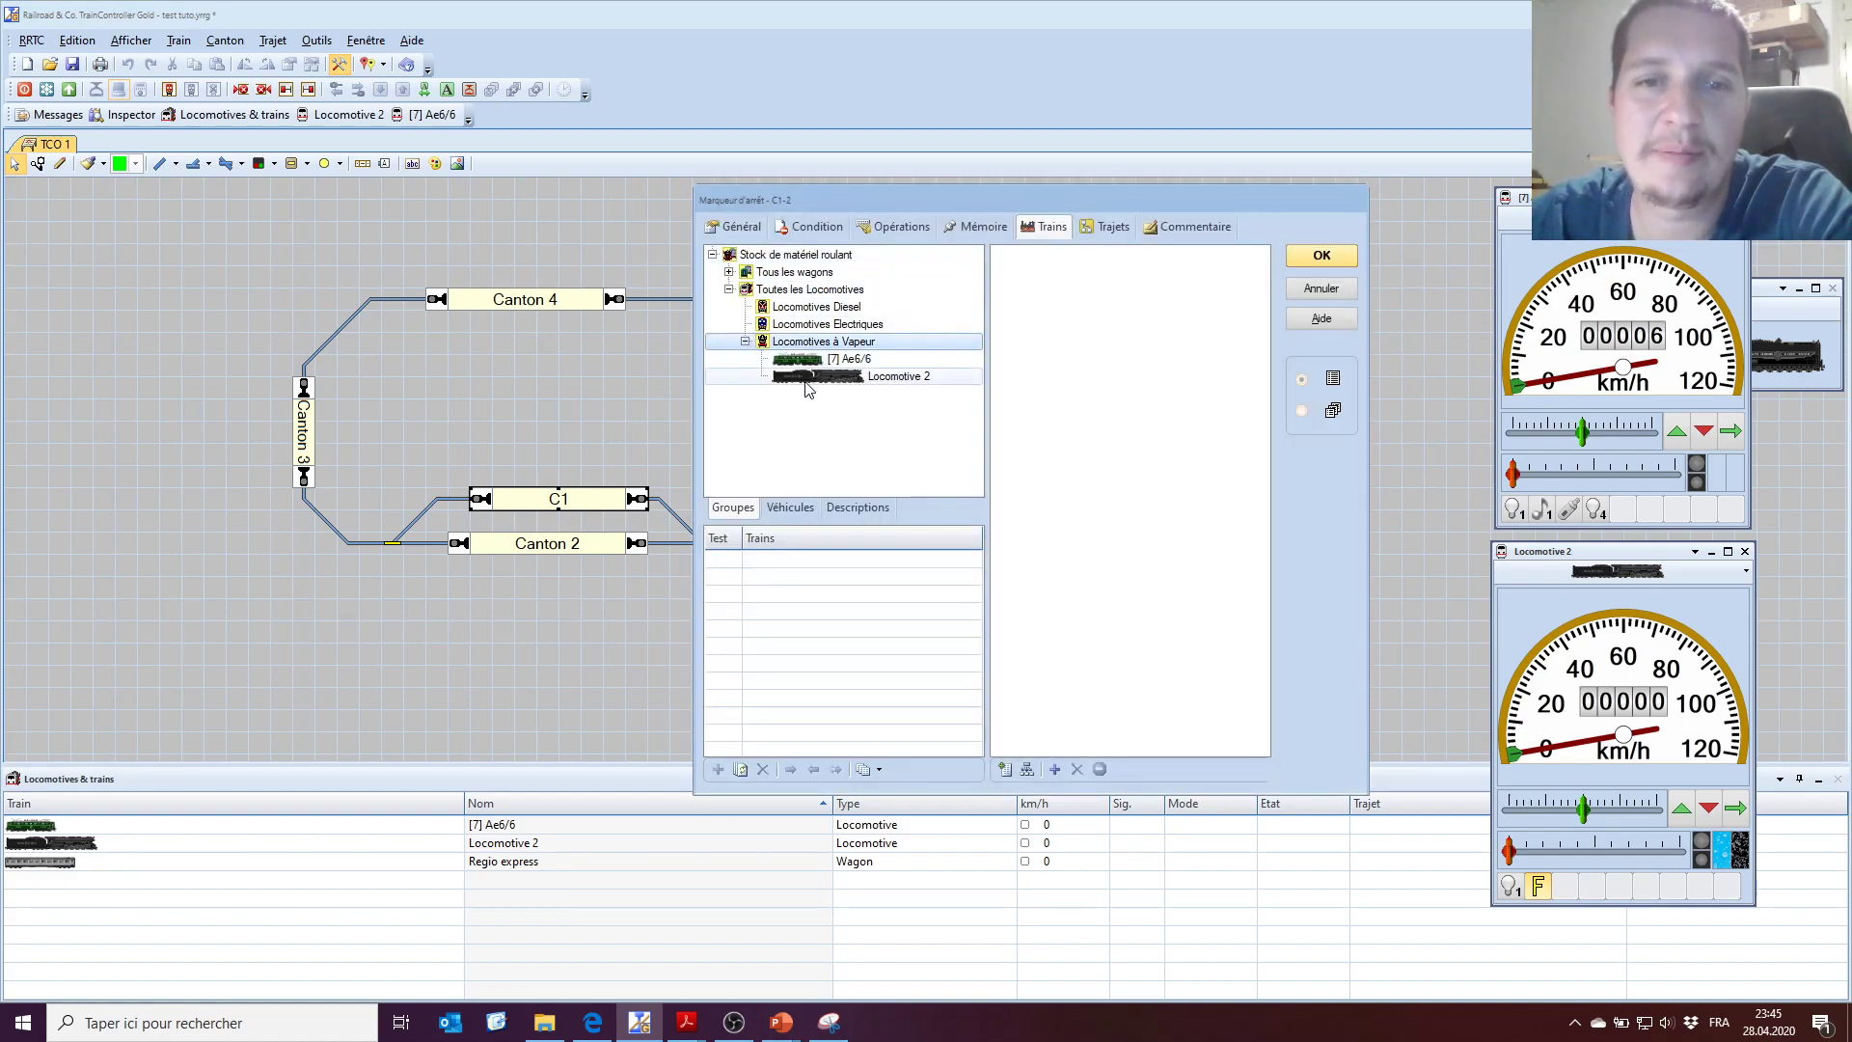
pyautogui.doubleClick(817, 360)
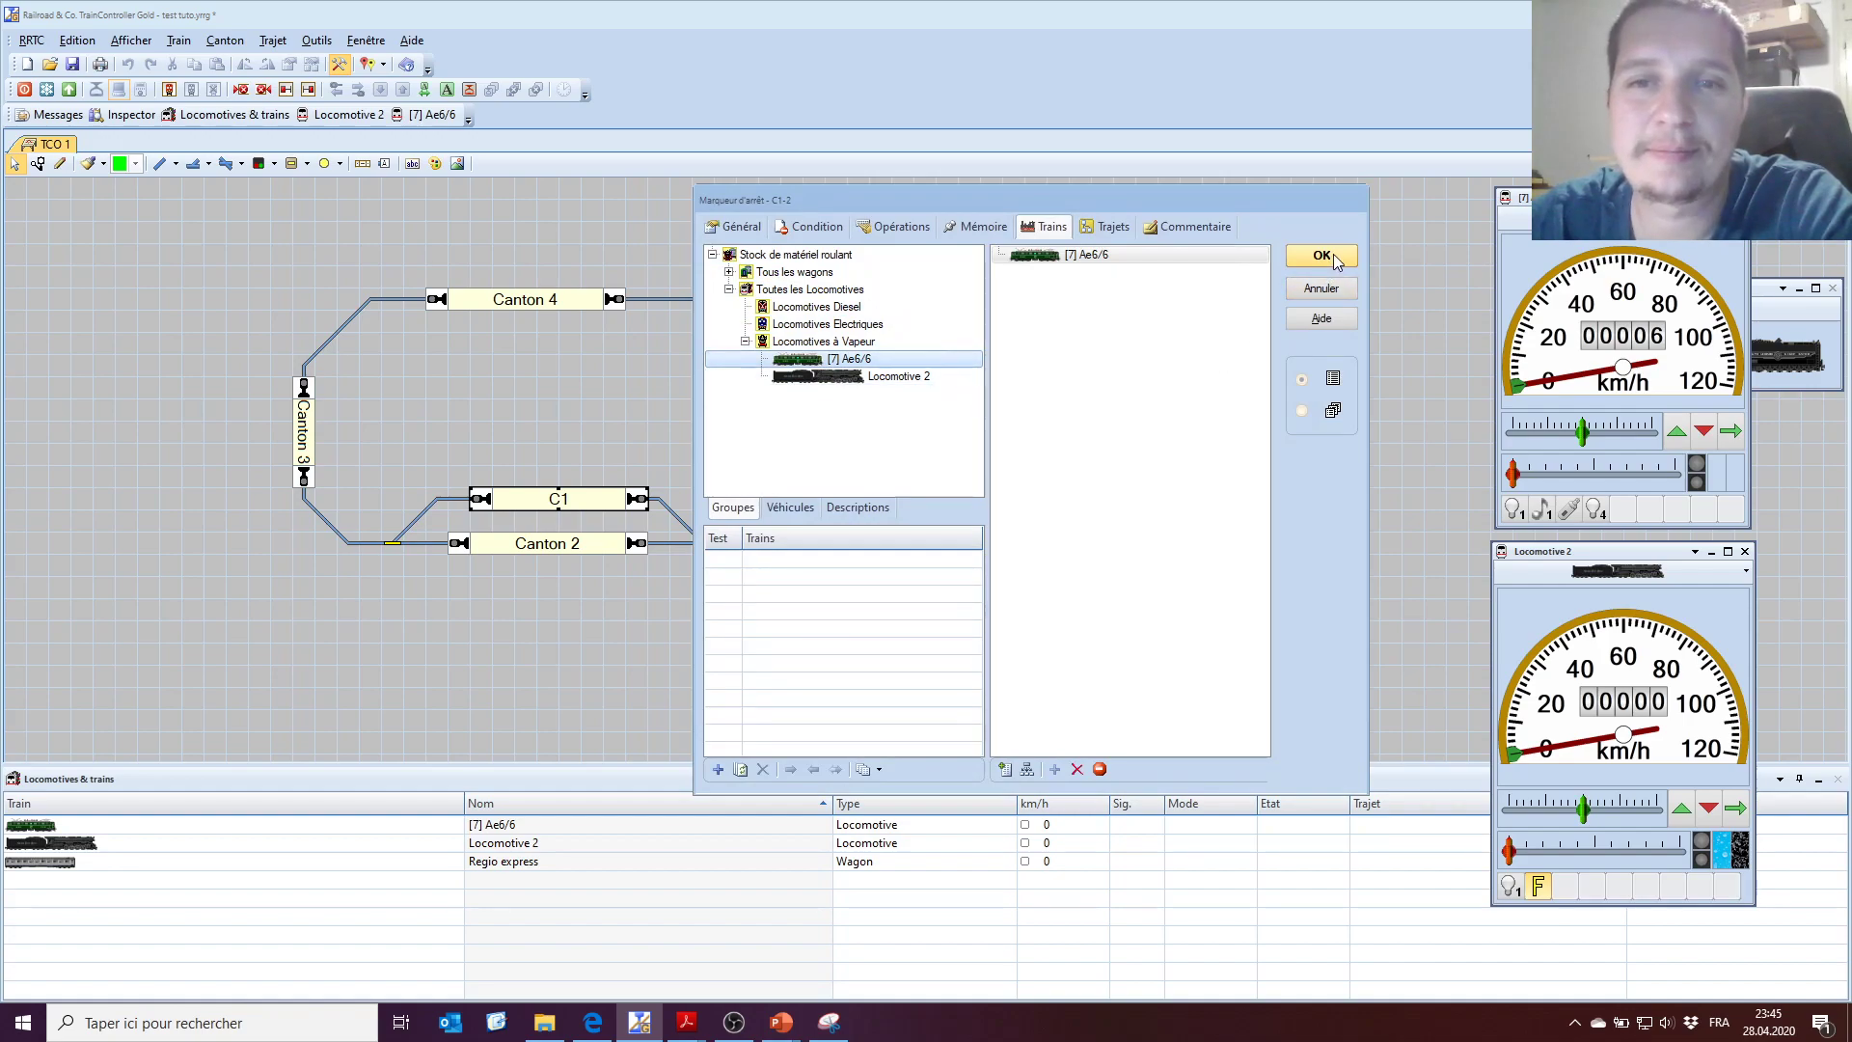
pyautogui.click(1322, 256)
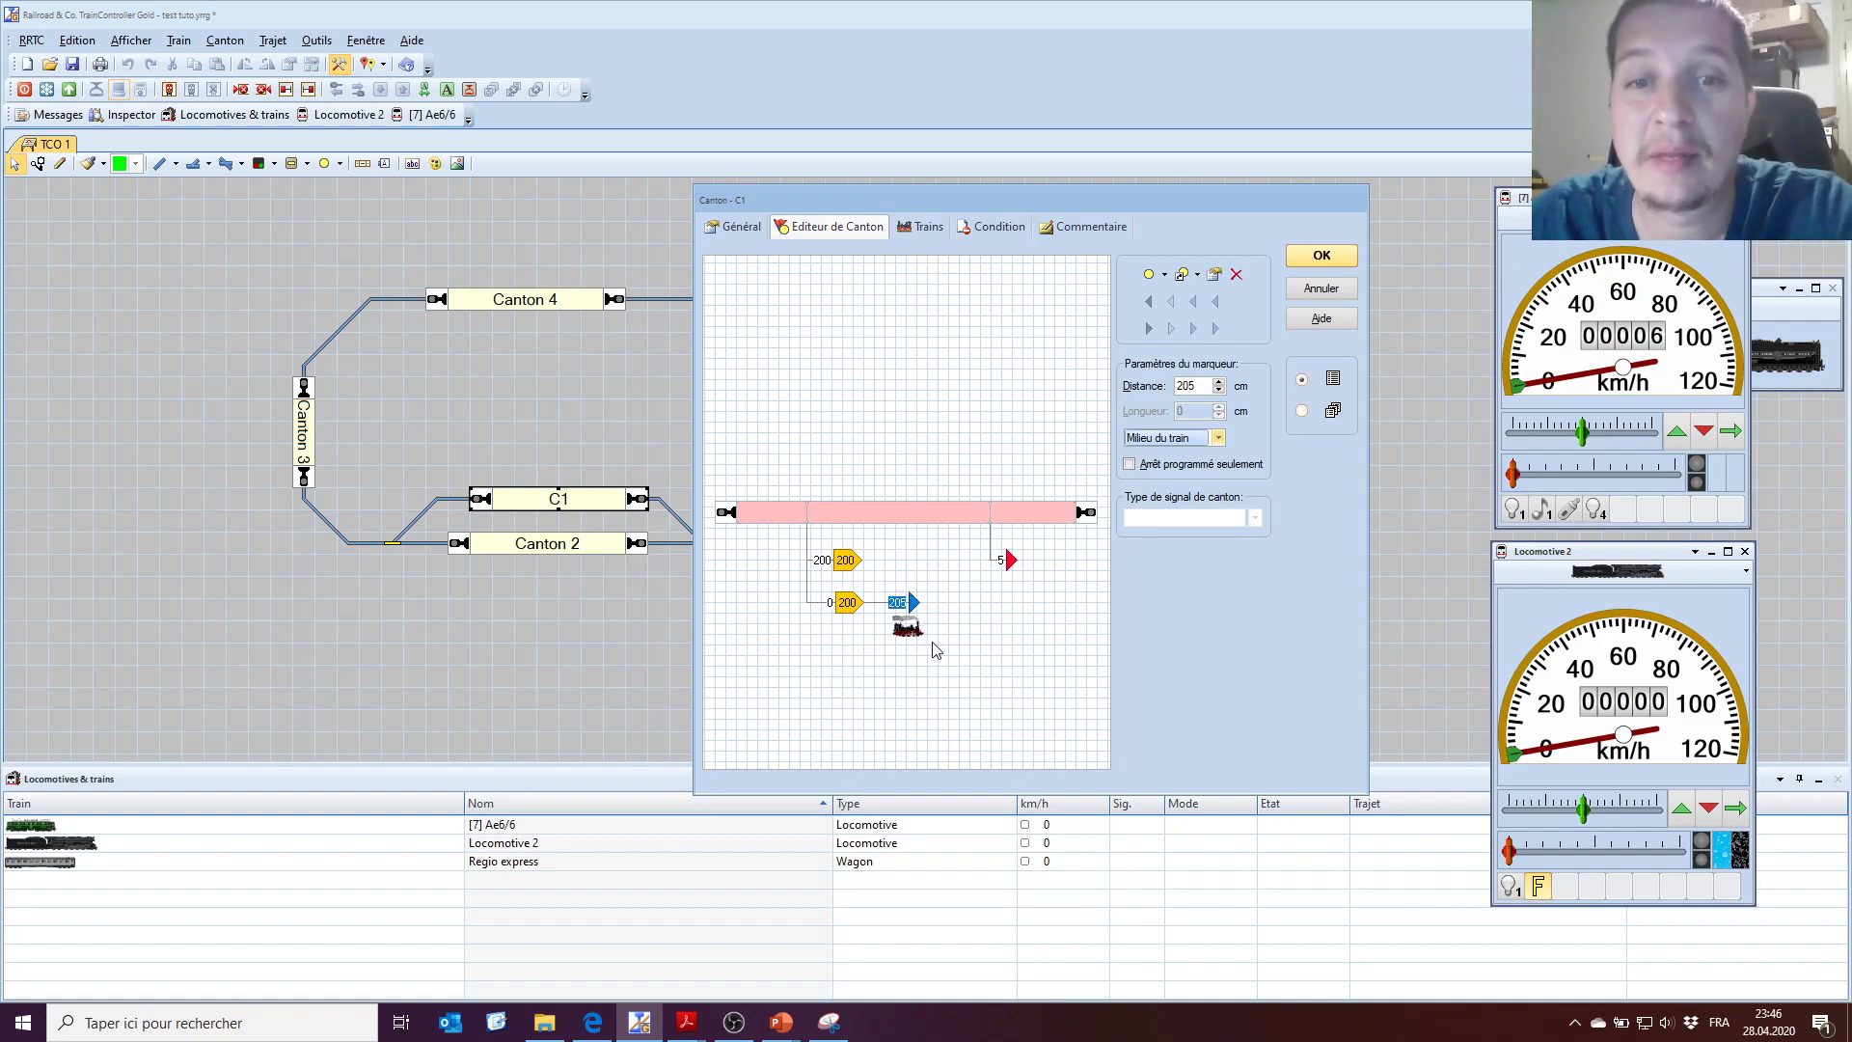
# Add a left-facing brake marker to the middle indicator RS2.2 with a distance of 200 cm and a length of 200 cm.
pyautogui.click(956, 514)
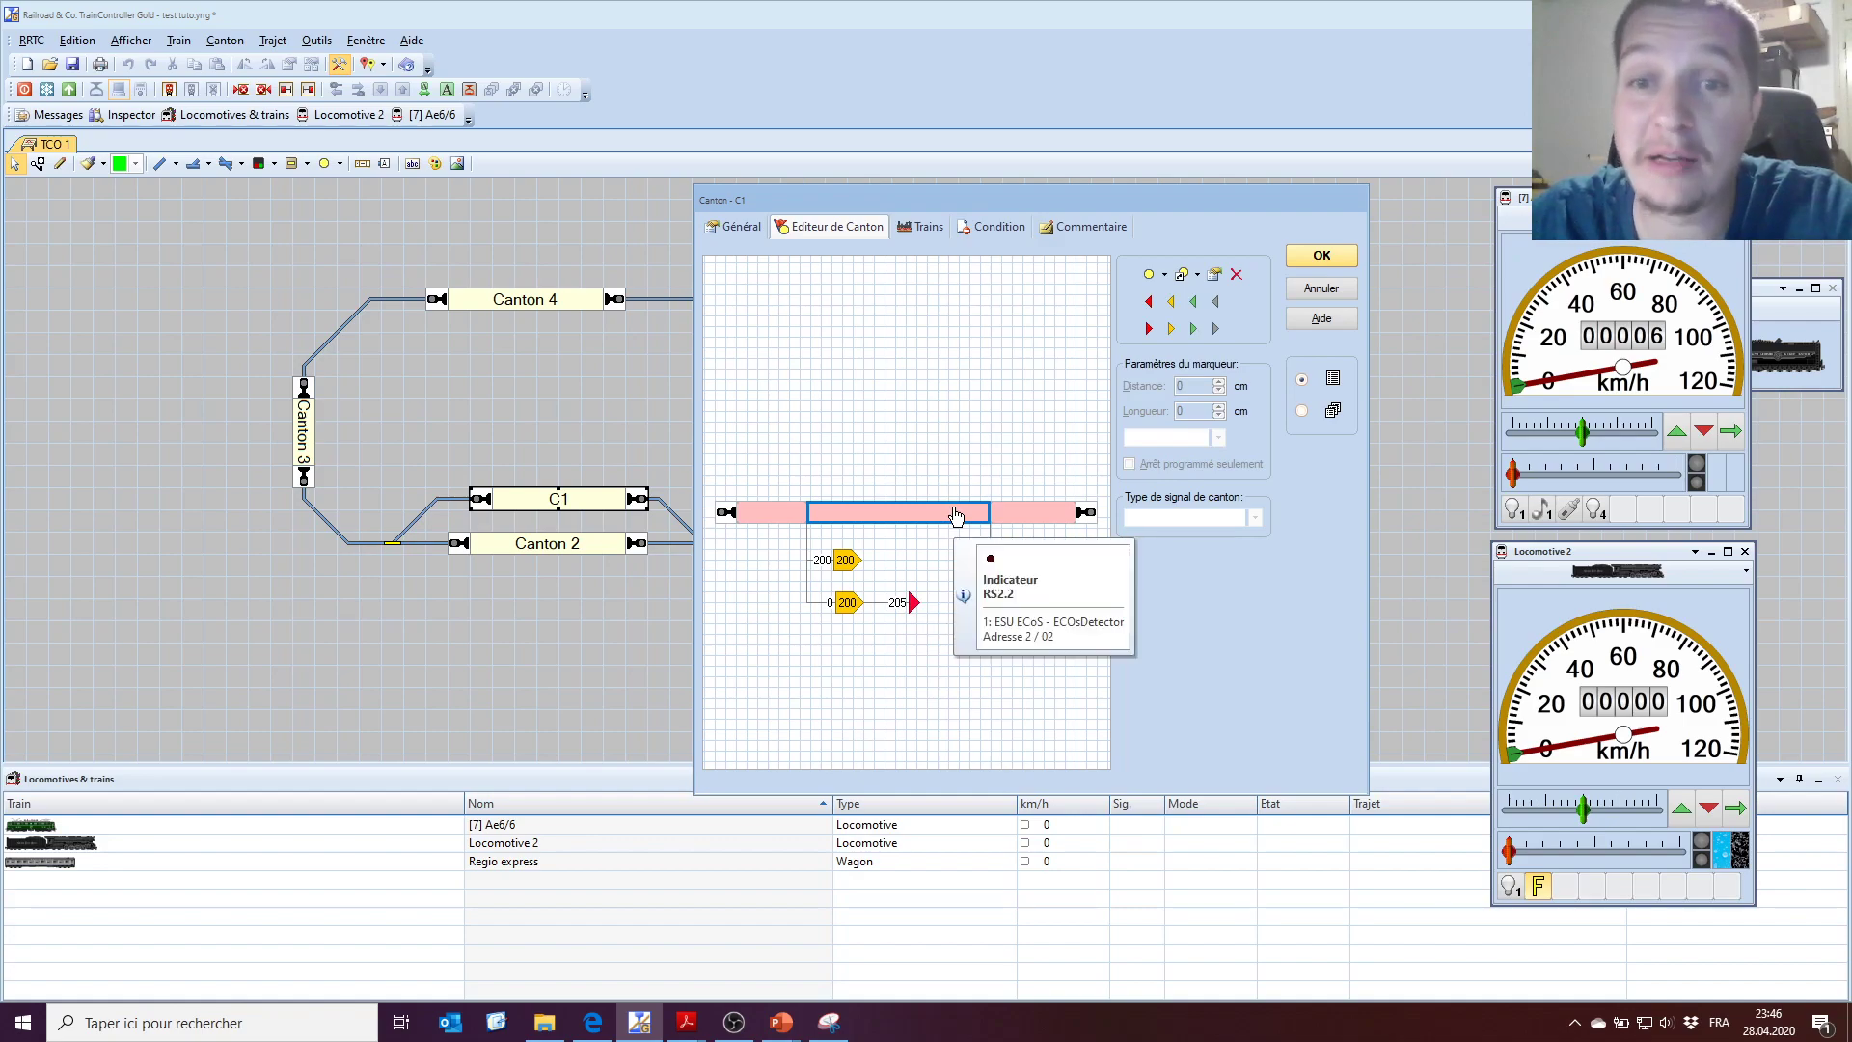
pyautogui.click(1171, 301)
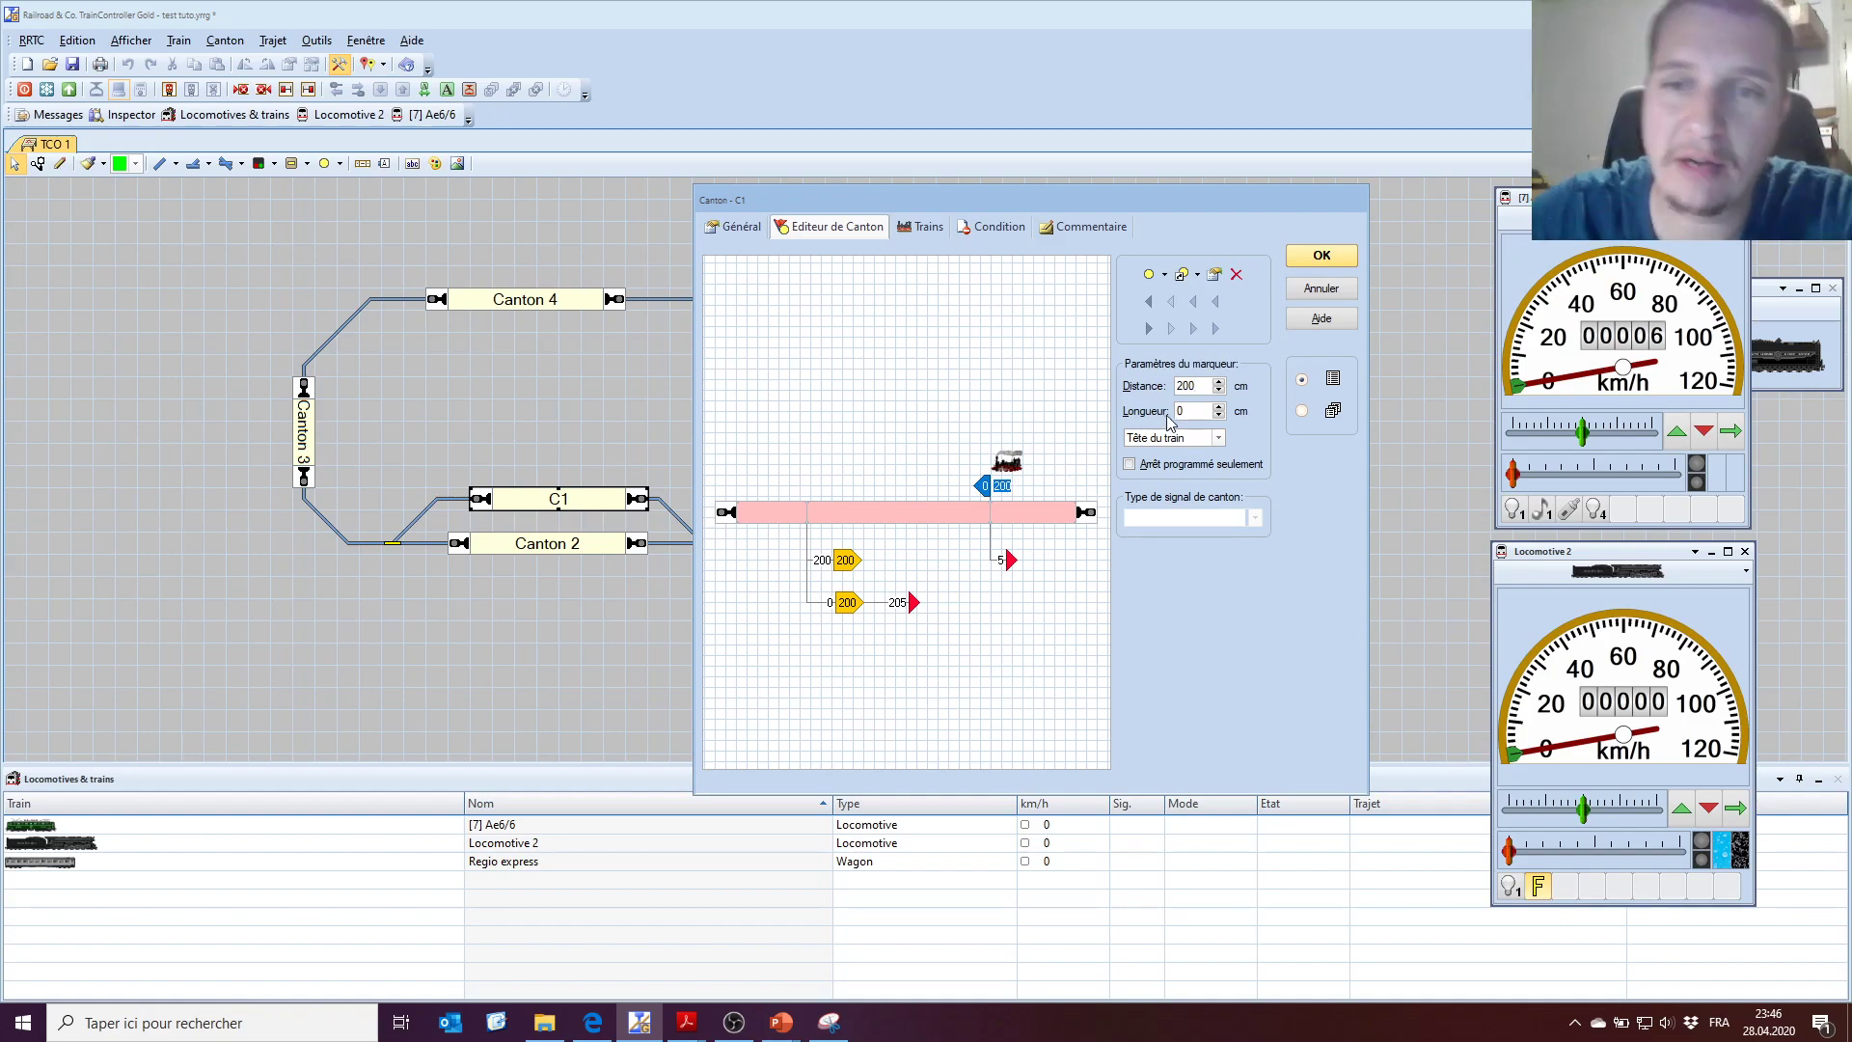
pyautogui.write('200')
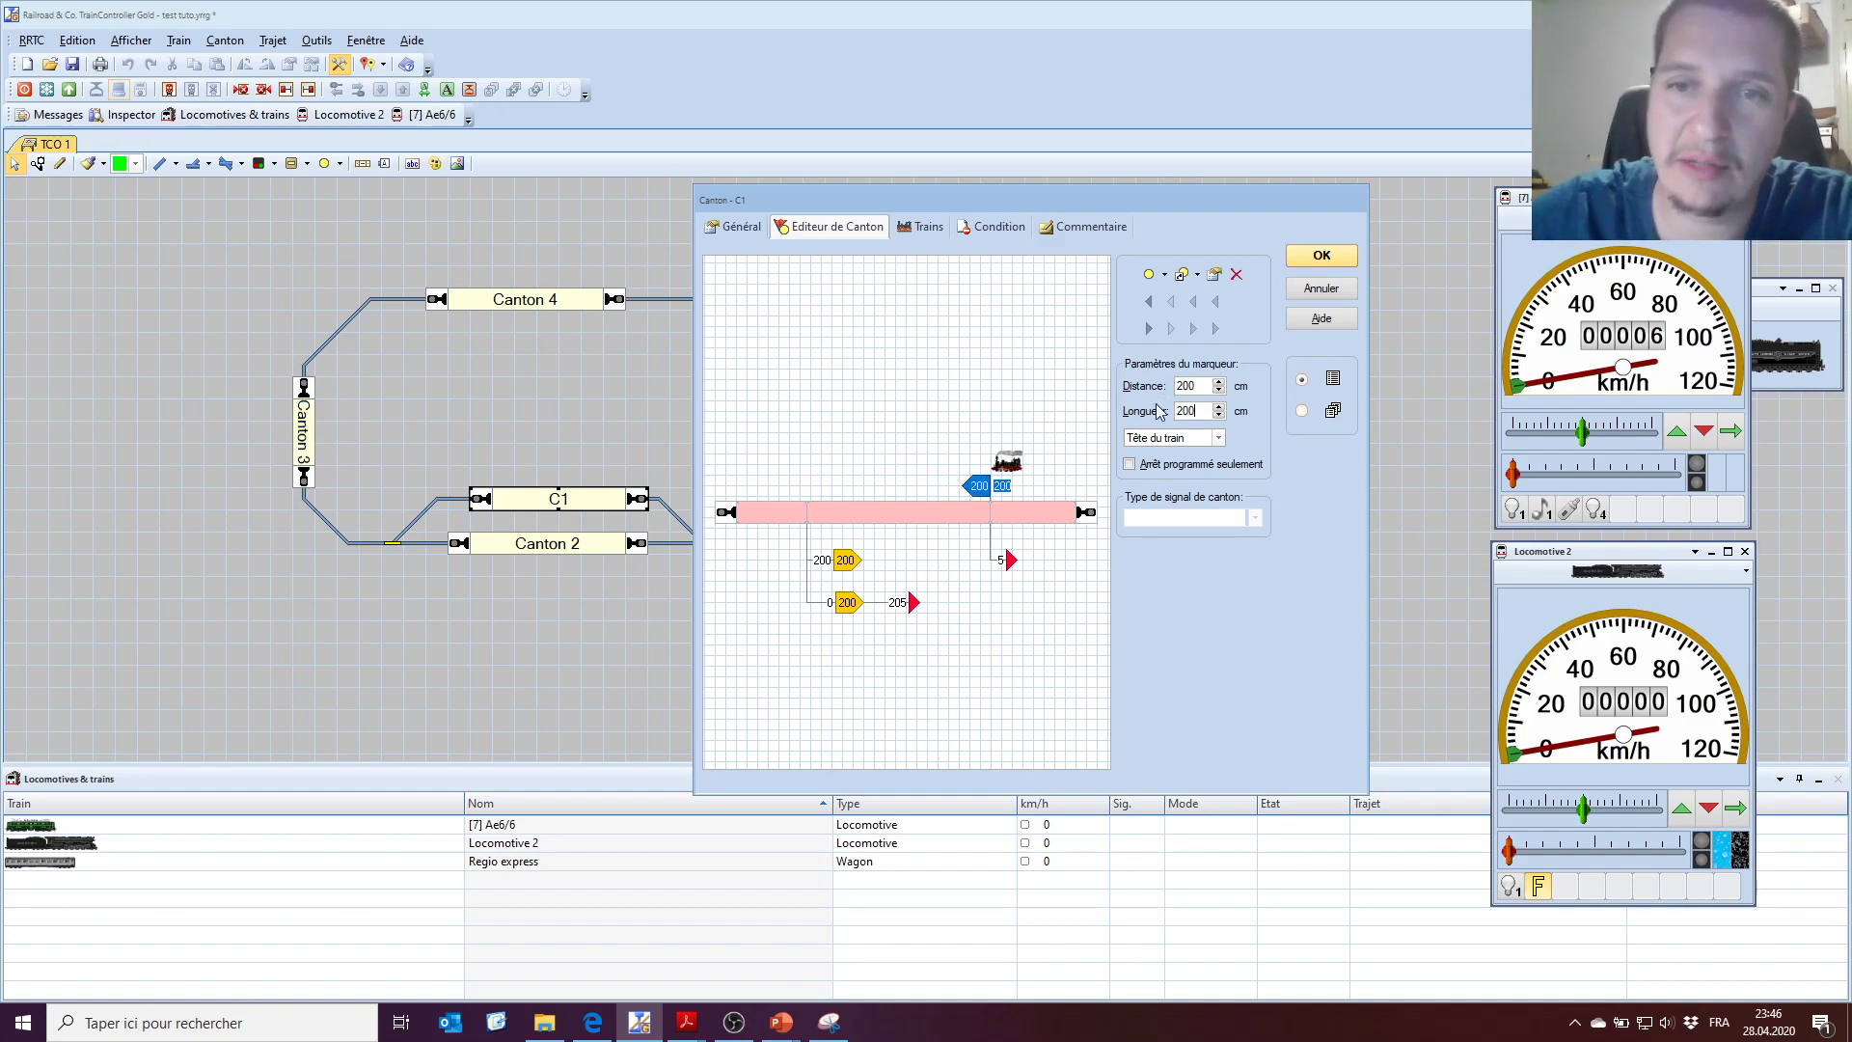
# Add a left-facing stop marker to the block's leftmost indicator with a distance of 5 cm.
pyautogui.click(783, 523)
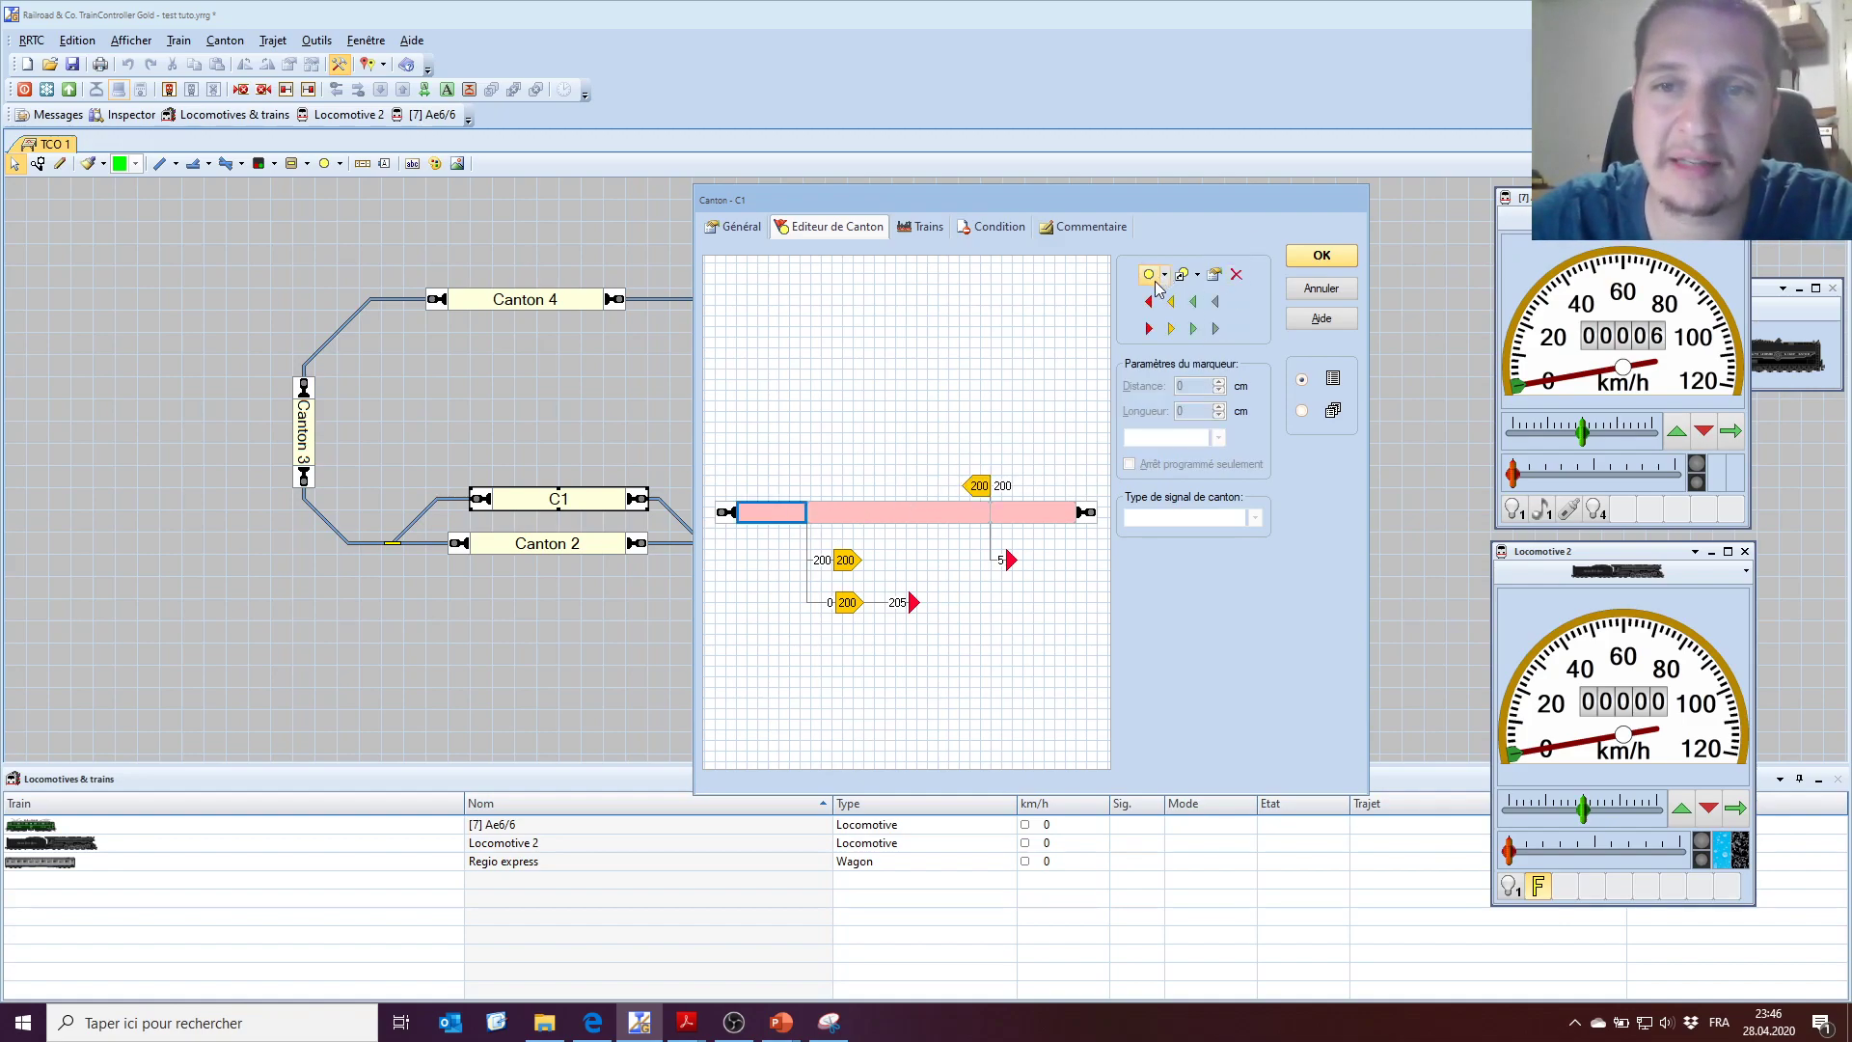
pyautogui.click(1148, 301)
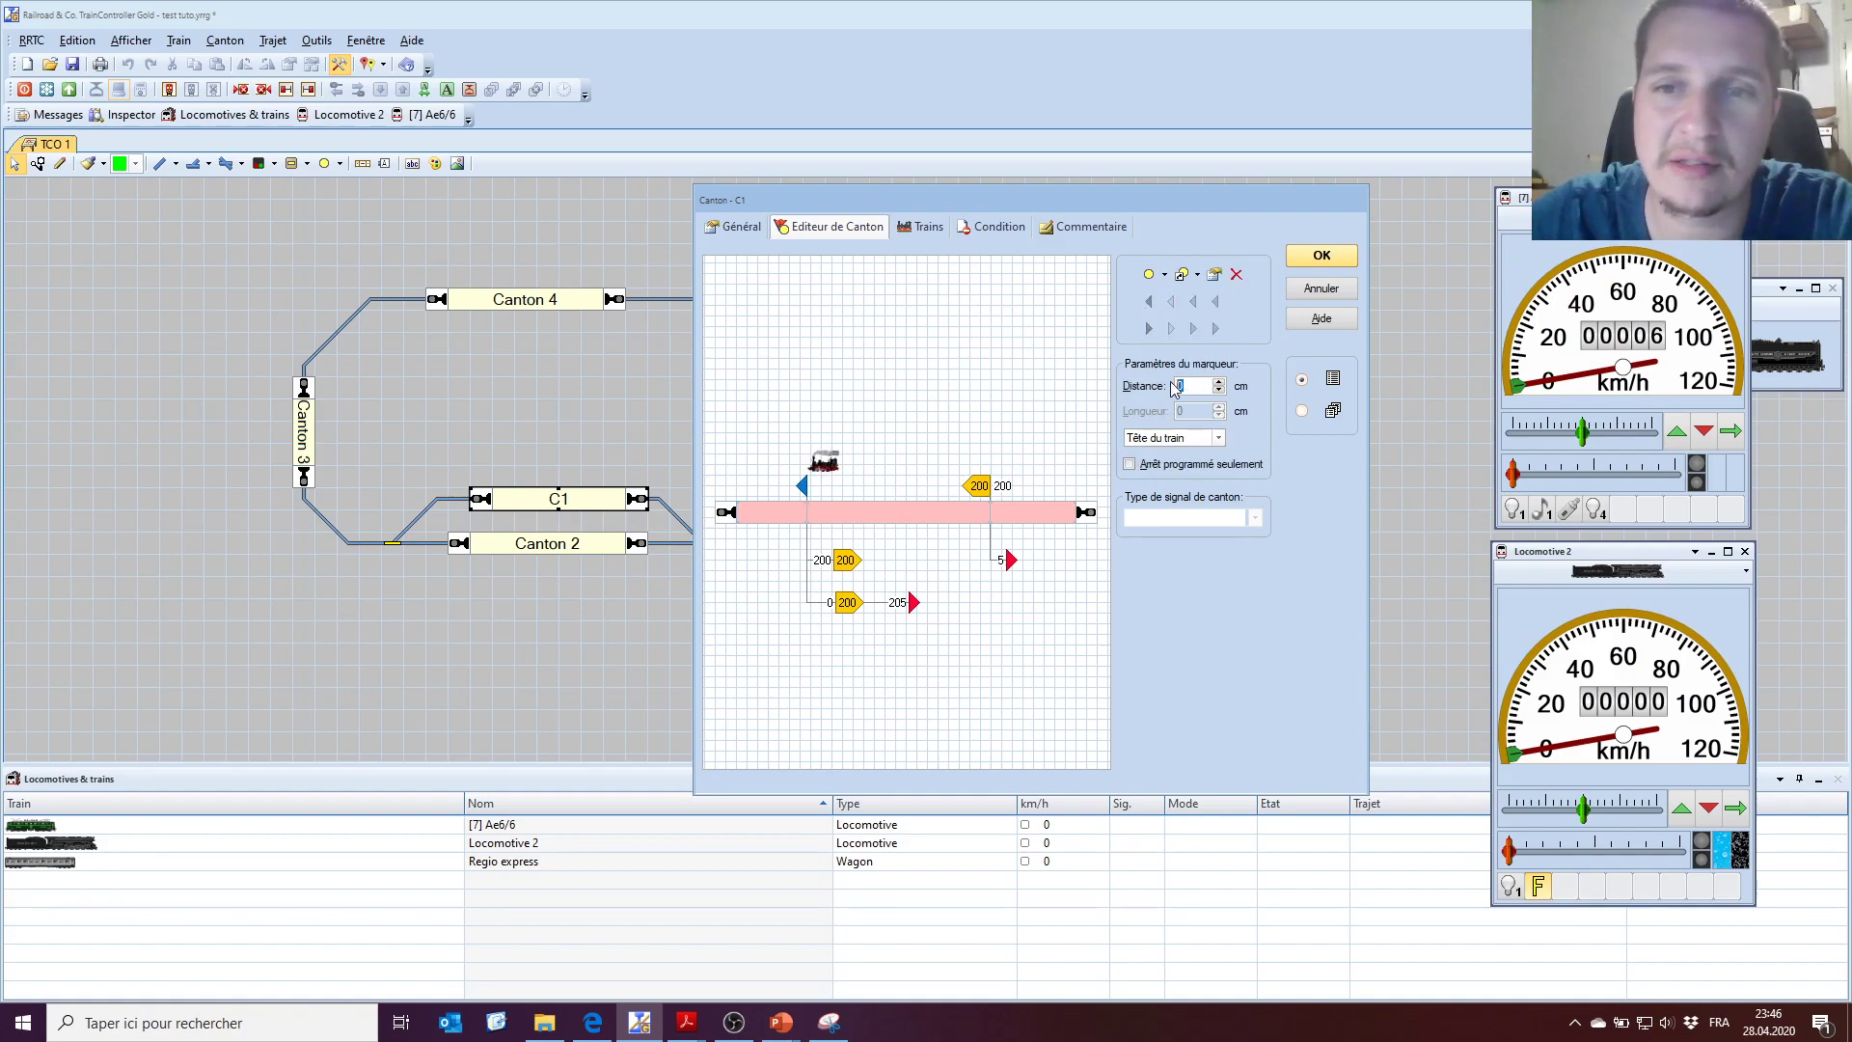
pyautogui.click(1176, 387)
pyautogui.write('5')
pyautogui.click(945, 437)
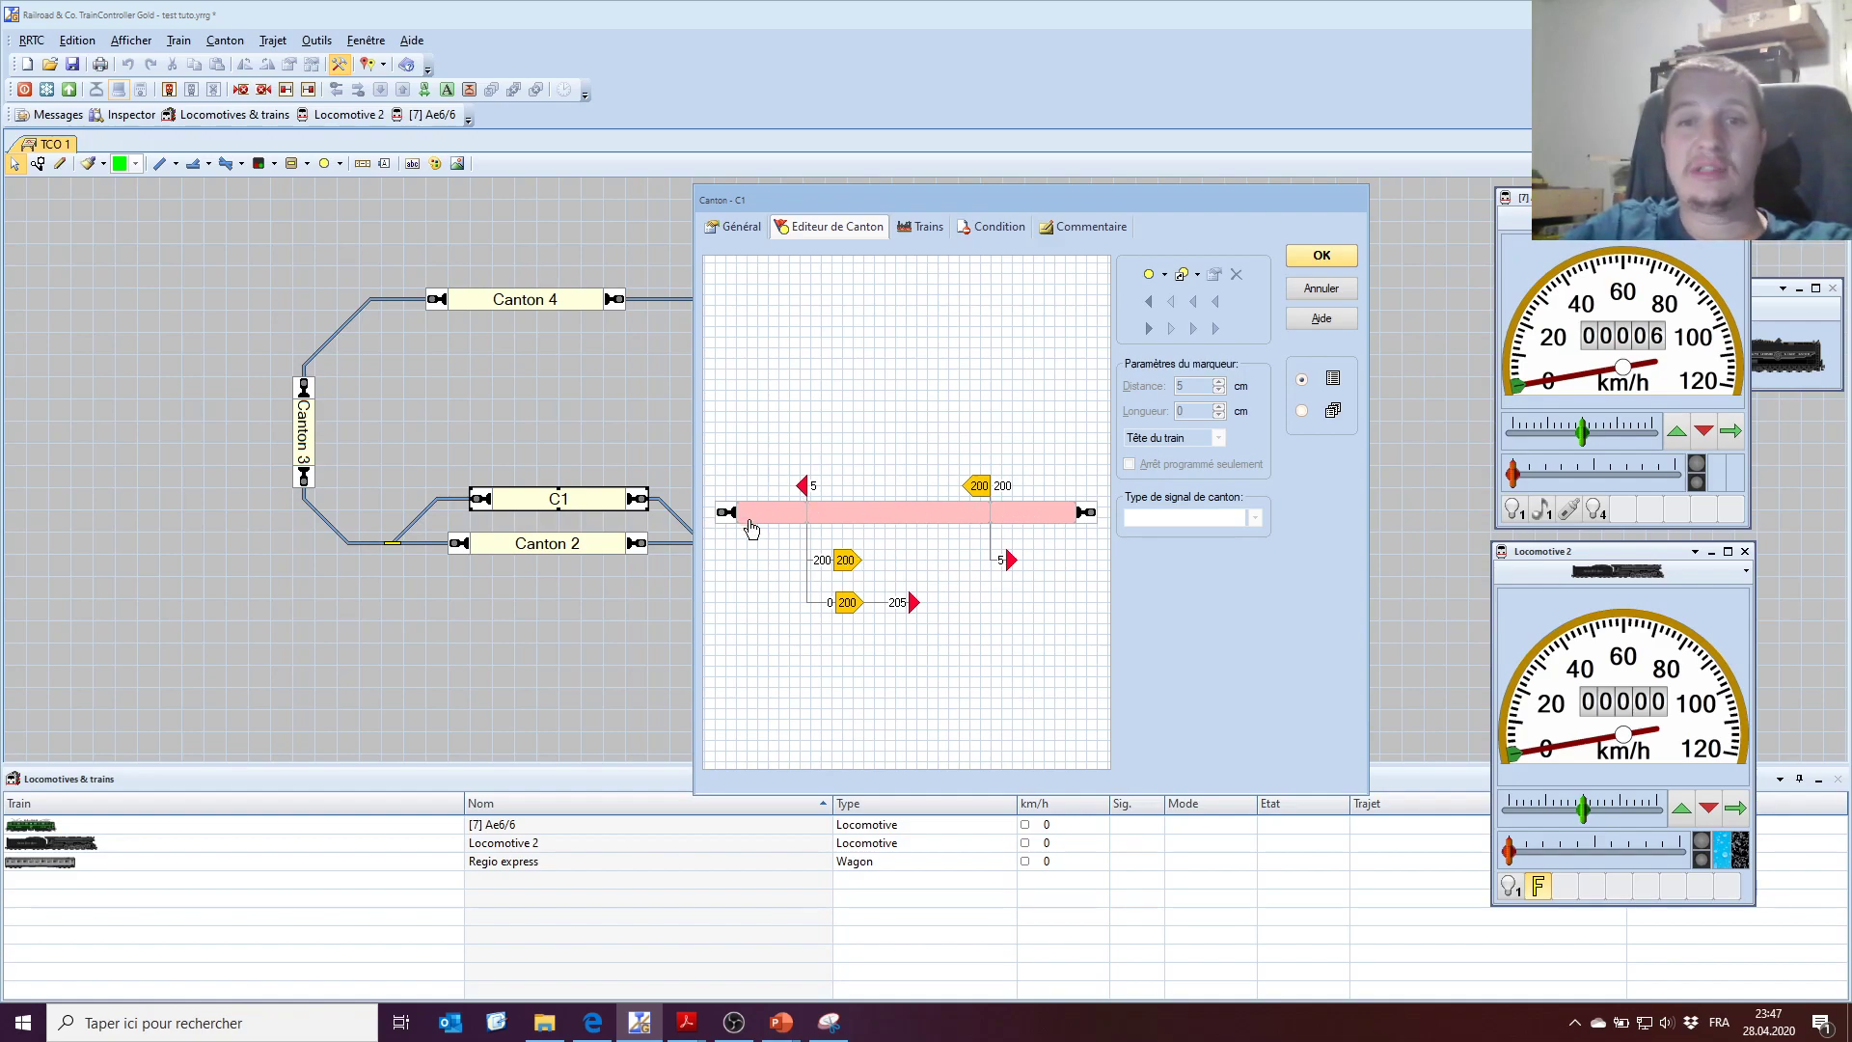
# Review the distances, ramp lengths and train reference points of the right-facing brake and stop markers and their indicators.
pyautogui.click(847, 560)
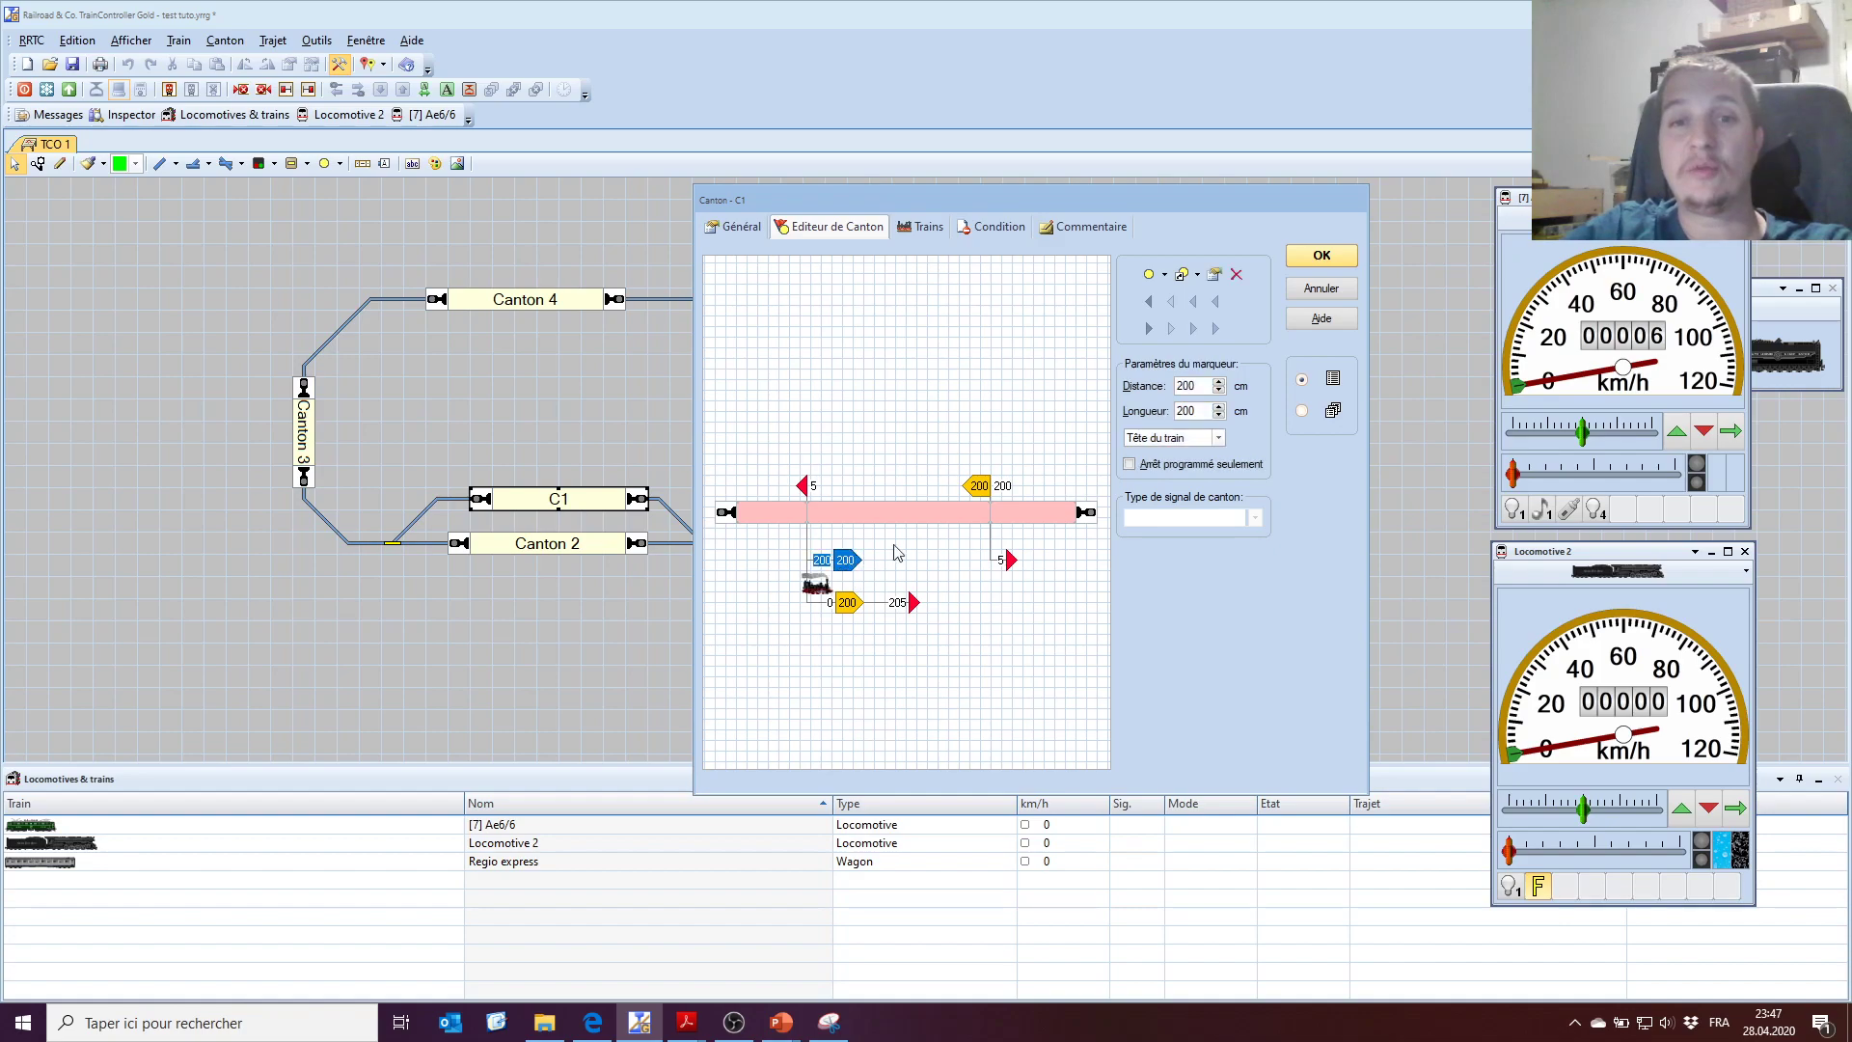
pyautogui.doubleClick(1204, 390)
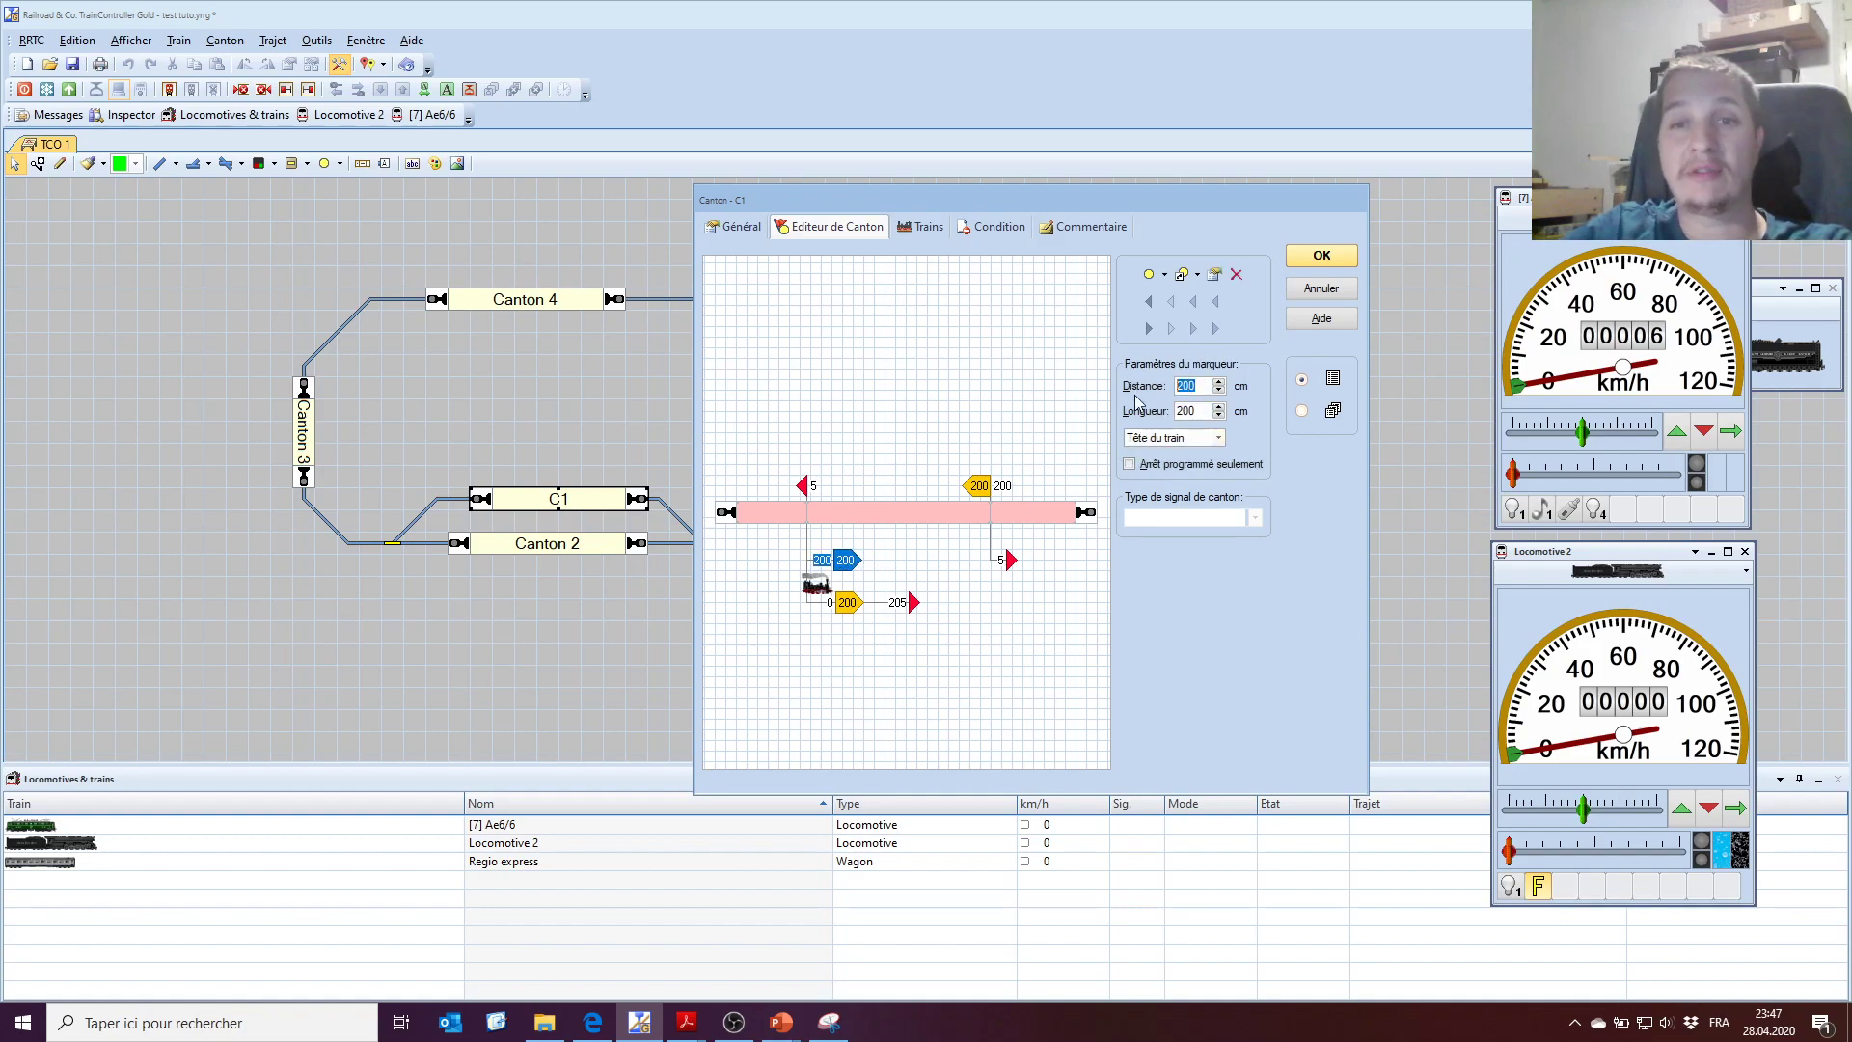
pyautogui.doubleClick(1199, 410)
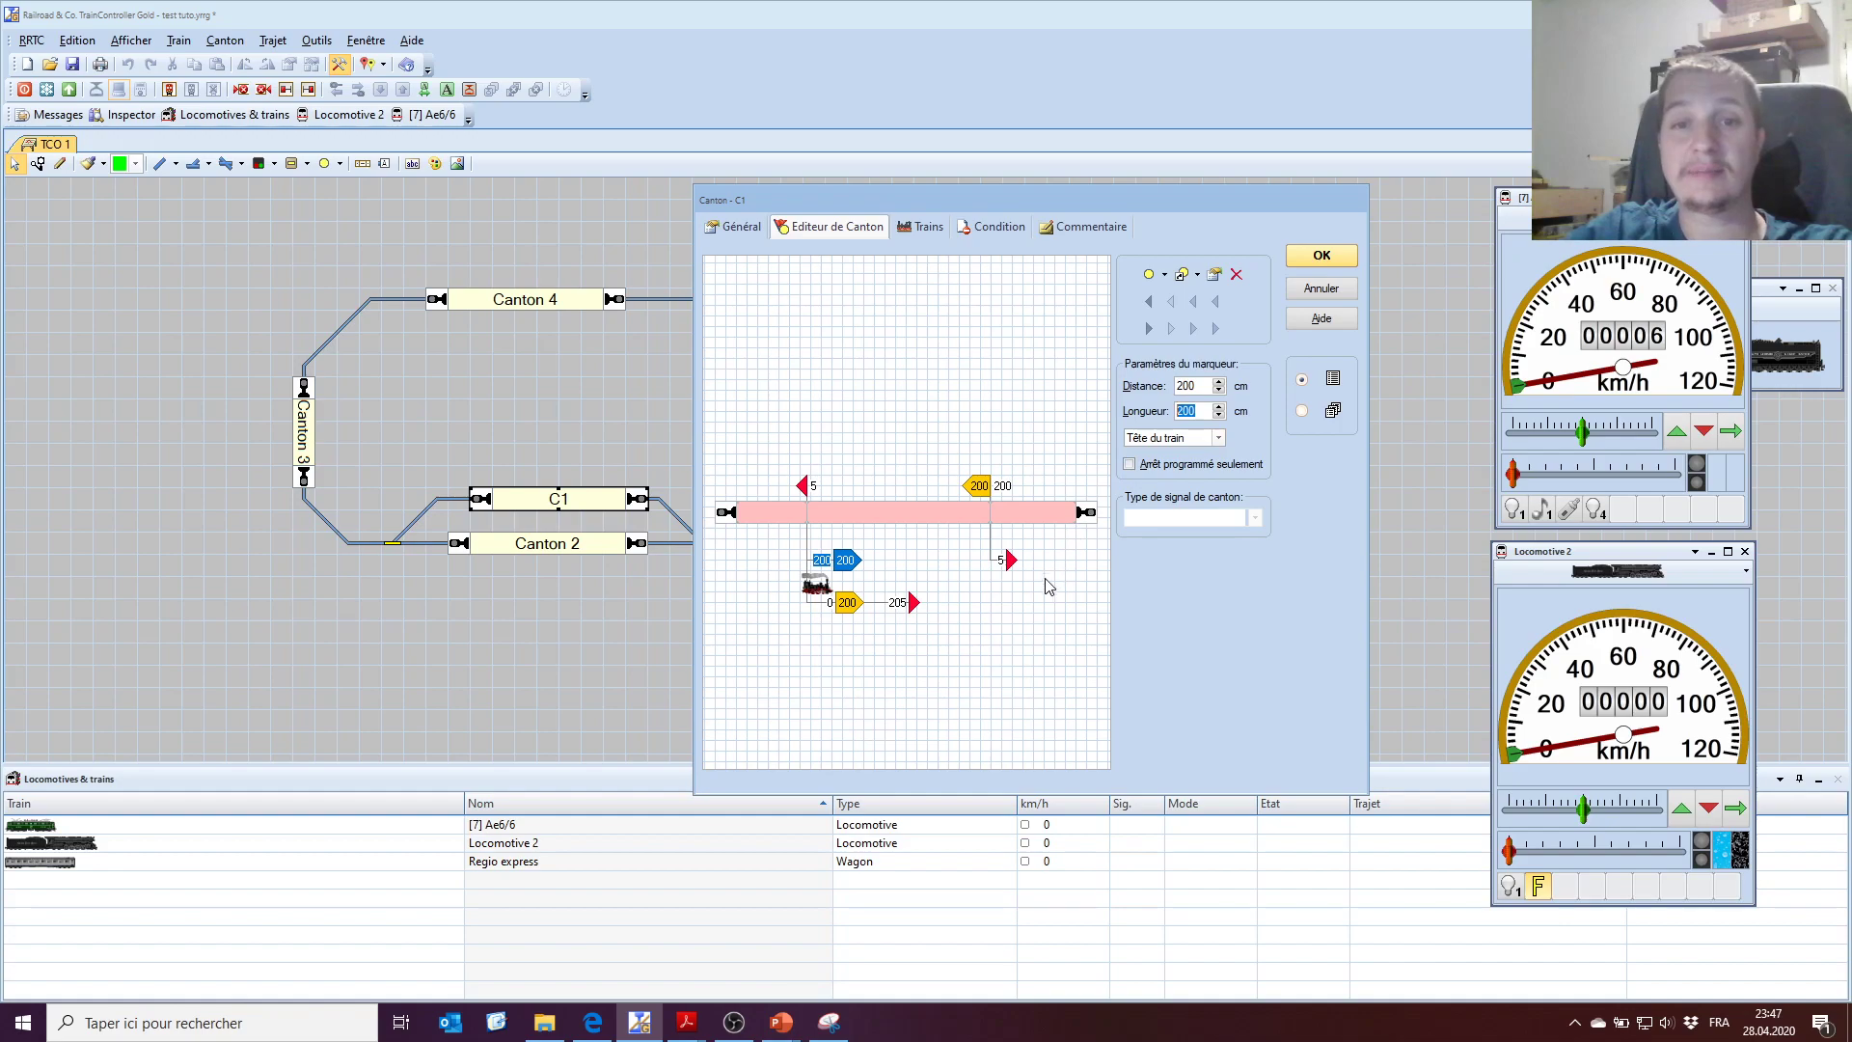
pyautogui.click(1009, 568)
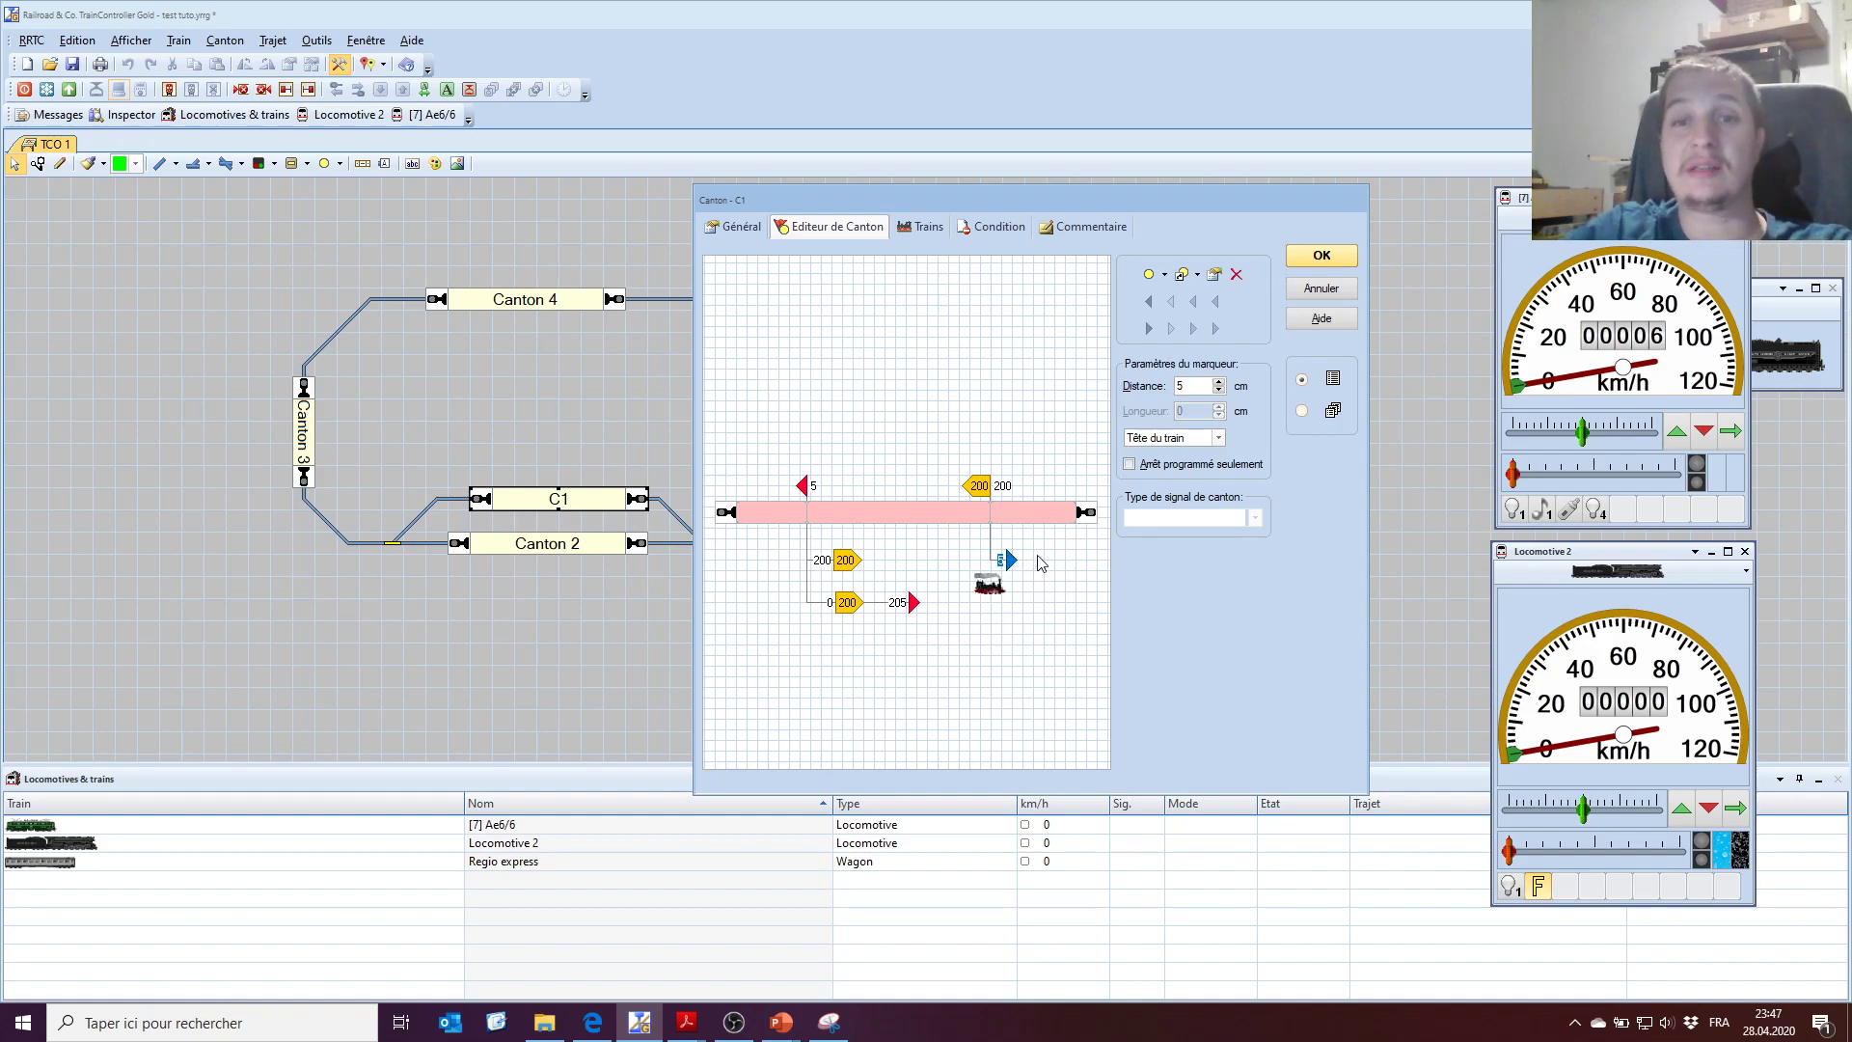
pyautogui.click(1047, 513)
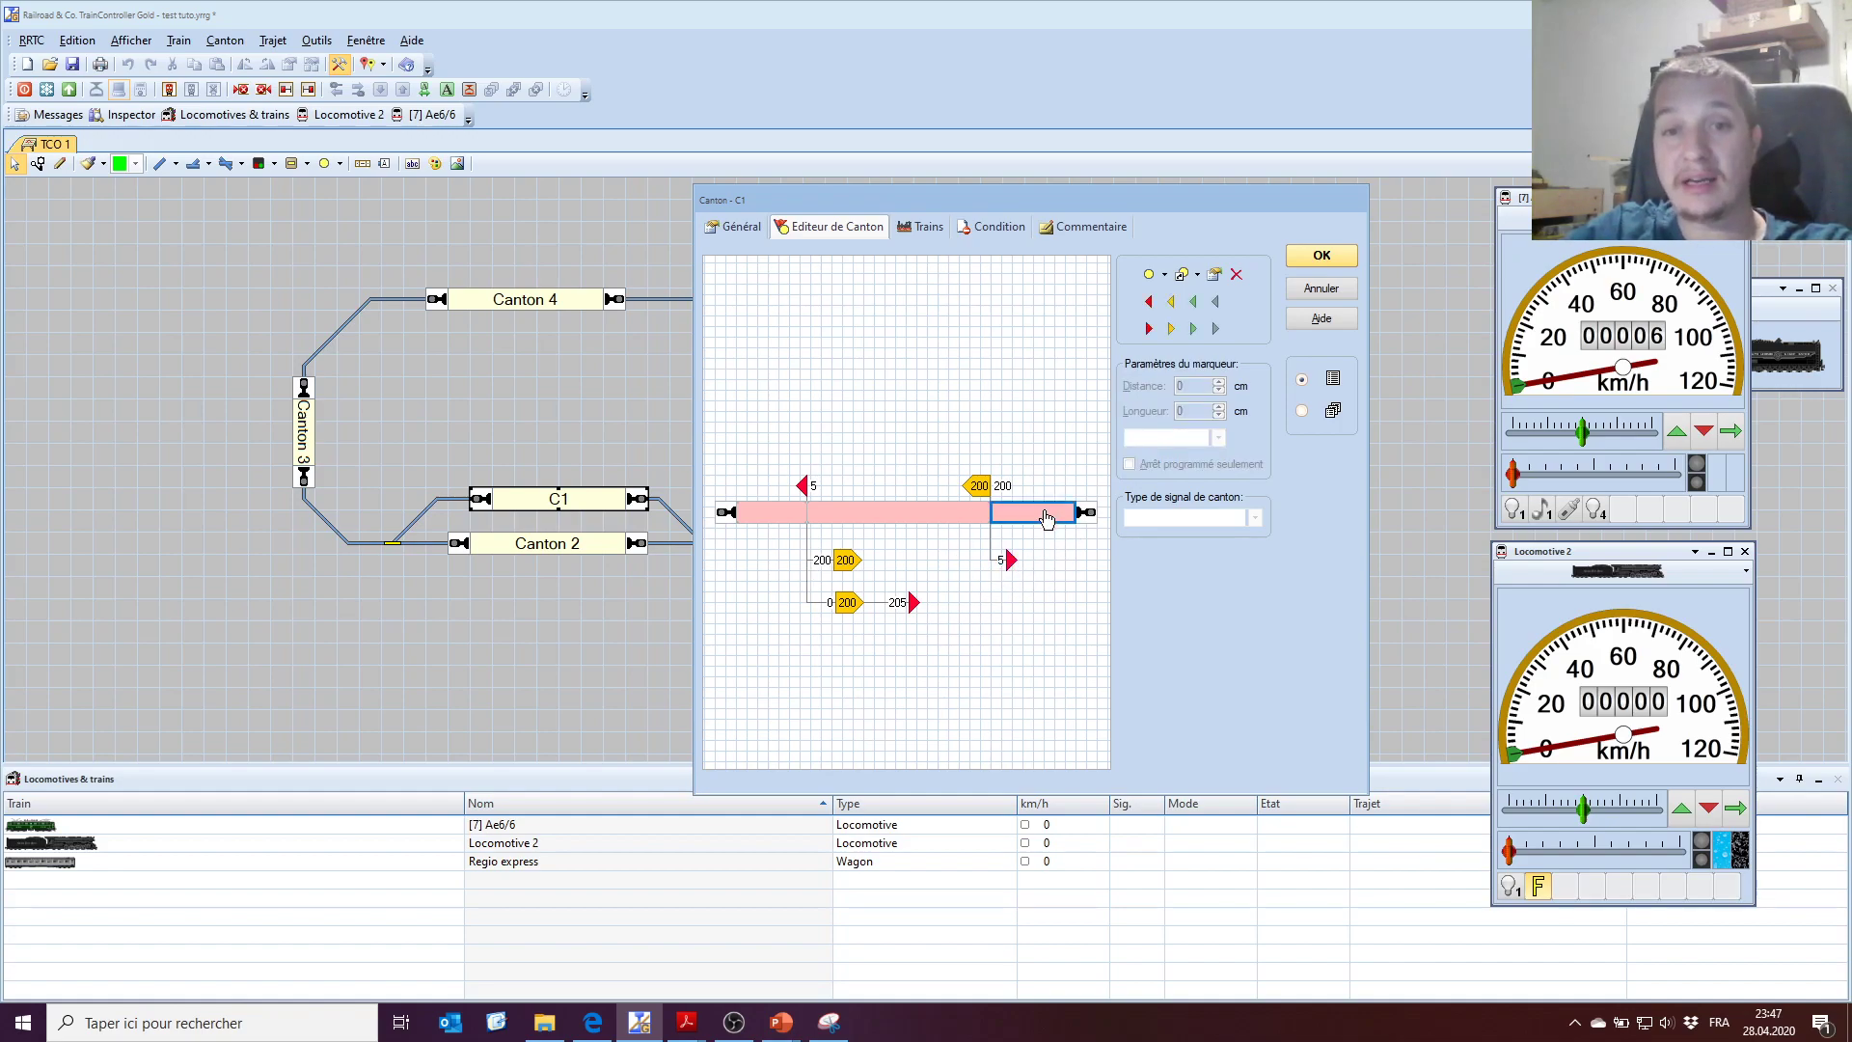
pyautogui.click(851, 605)
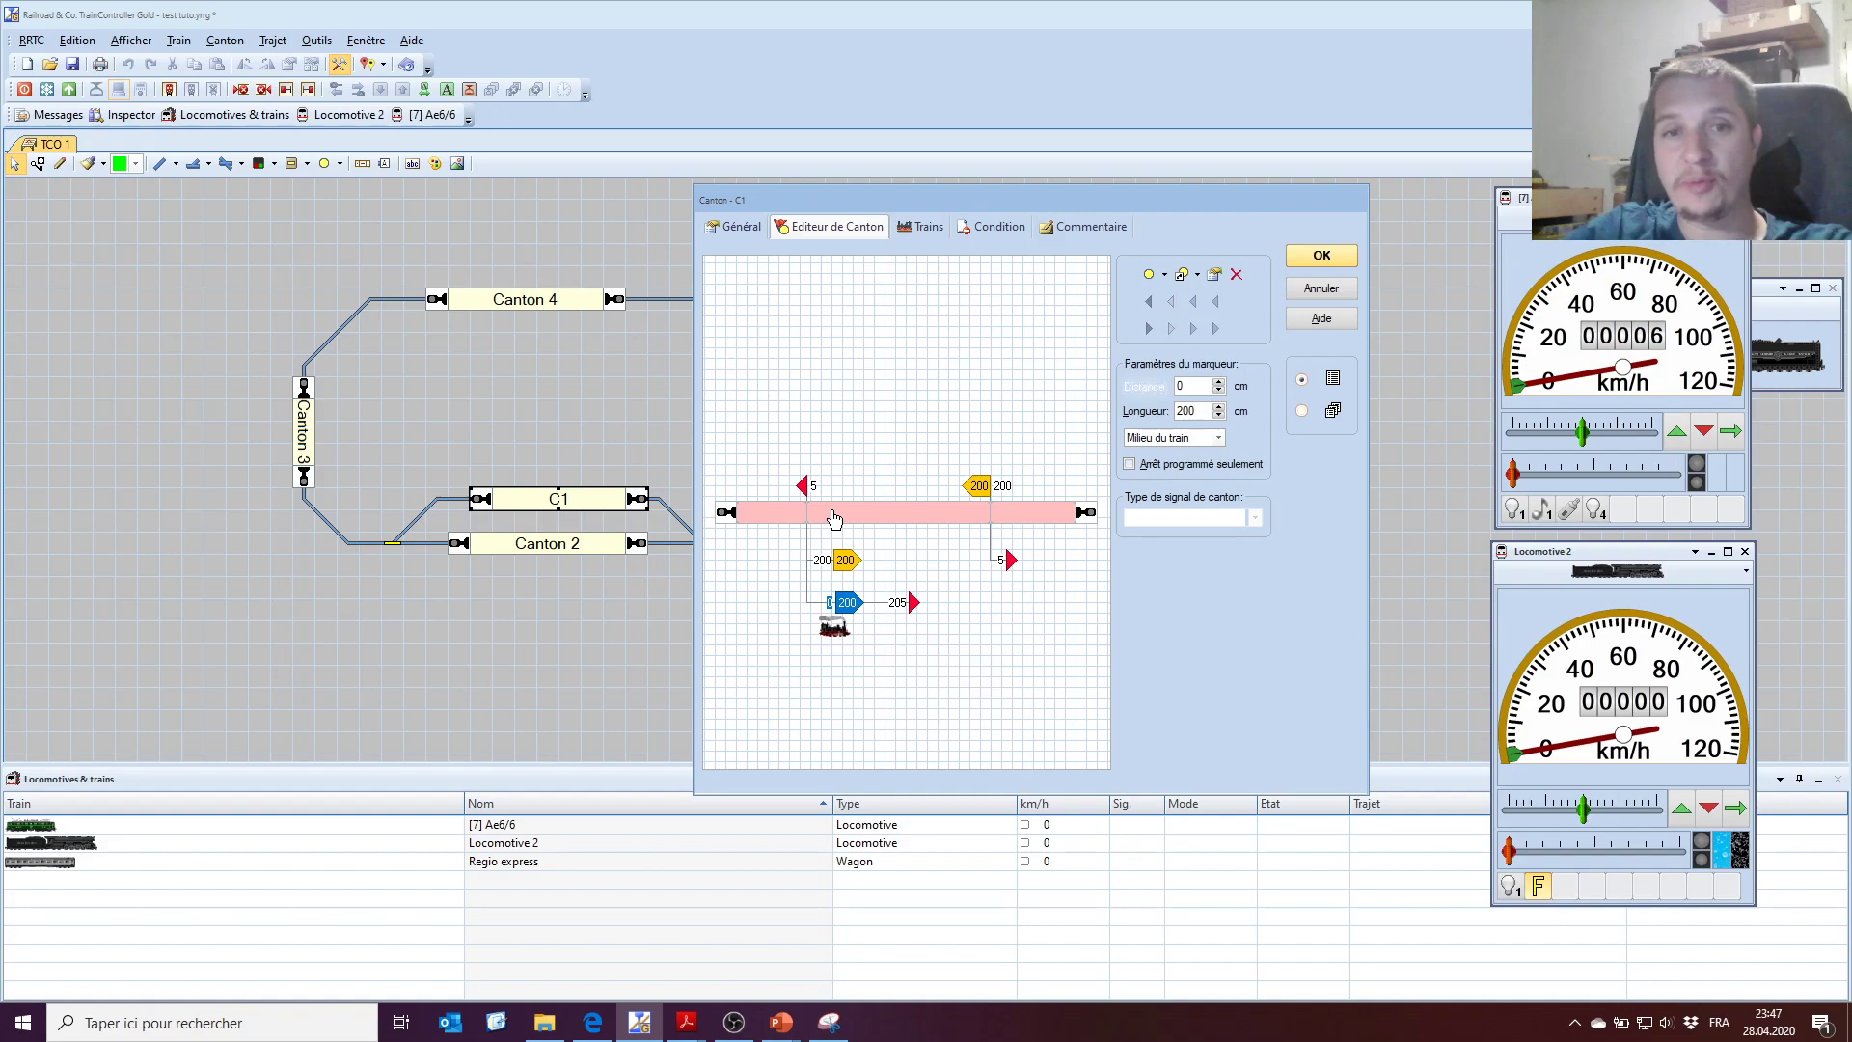
pyautogui.click(827, 521)
pyautogui.click(912, 604)
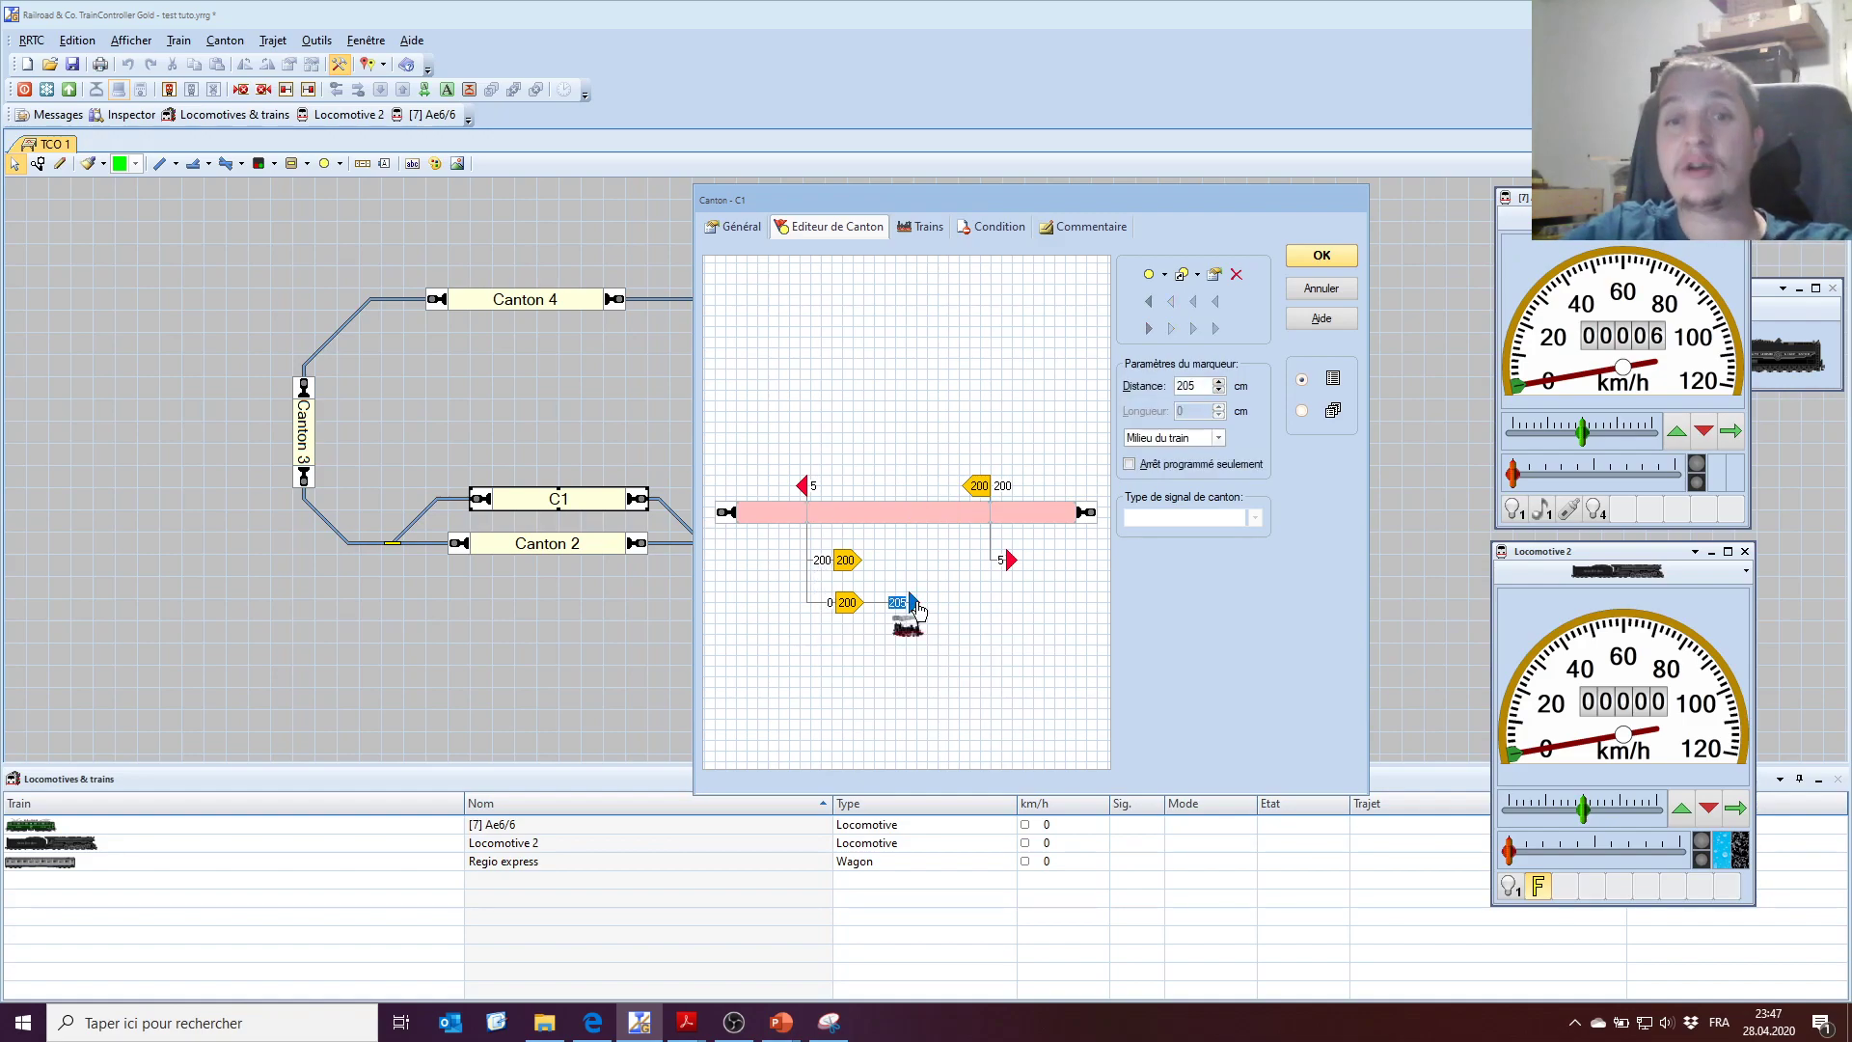
# Add a left-facing action marker to the middle indicator, place it above the block and set its distance to 200 cm.
pyautogui.click(896, 513)
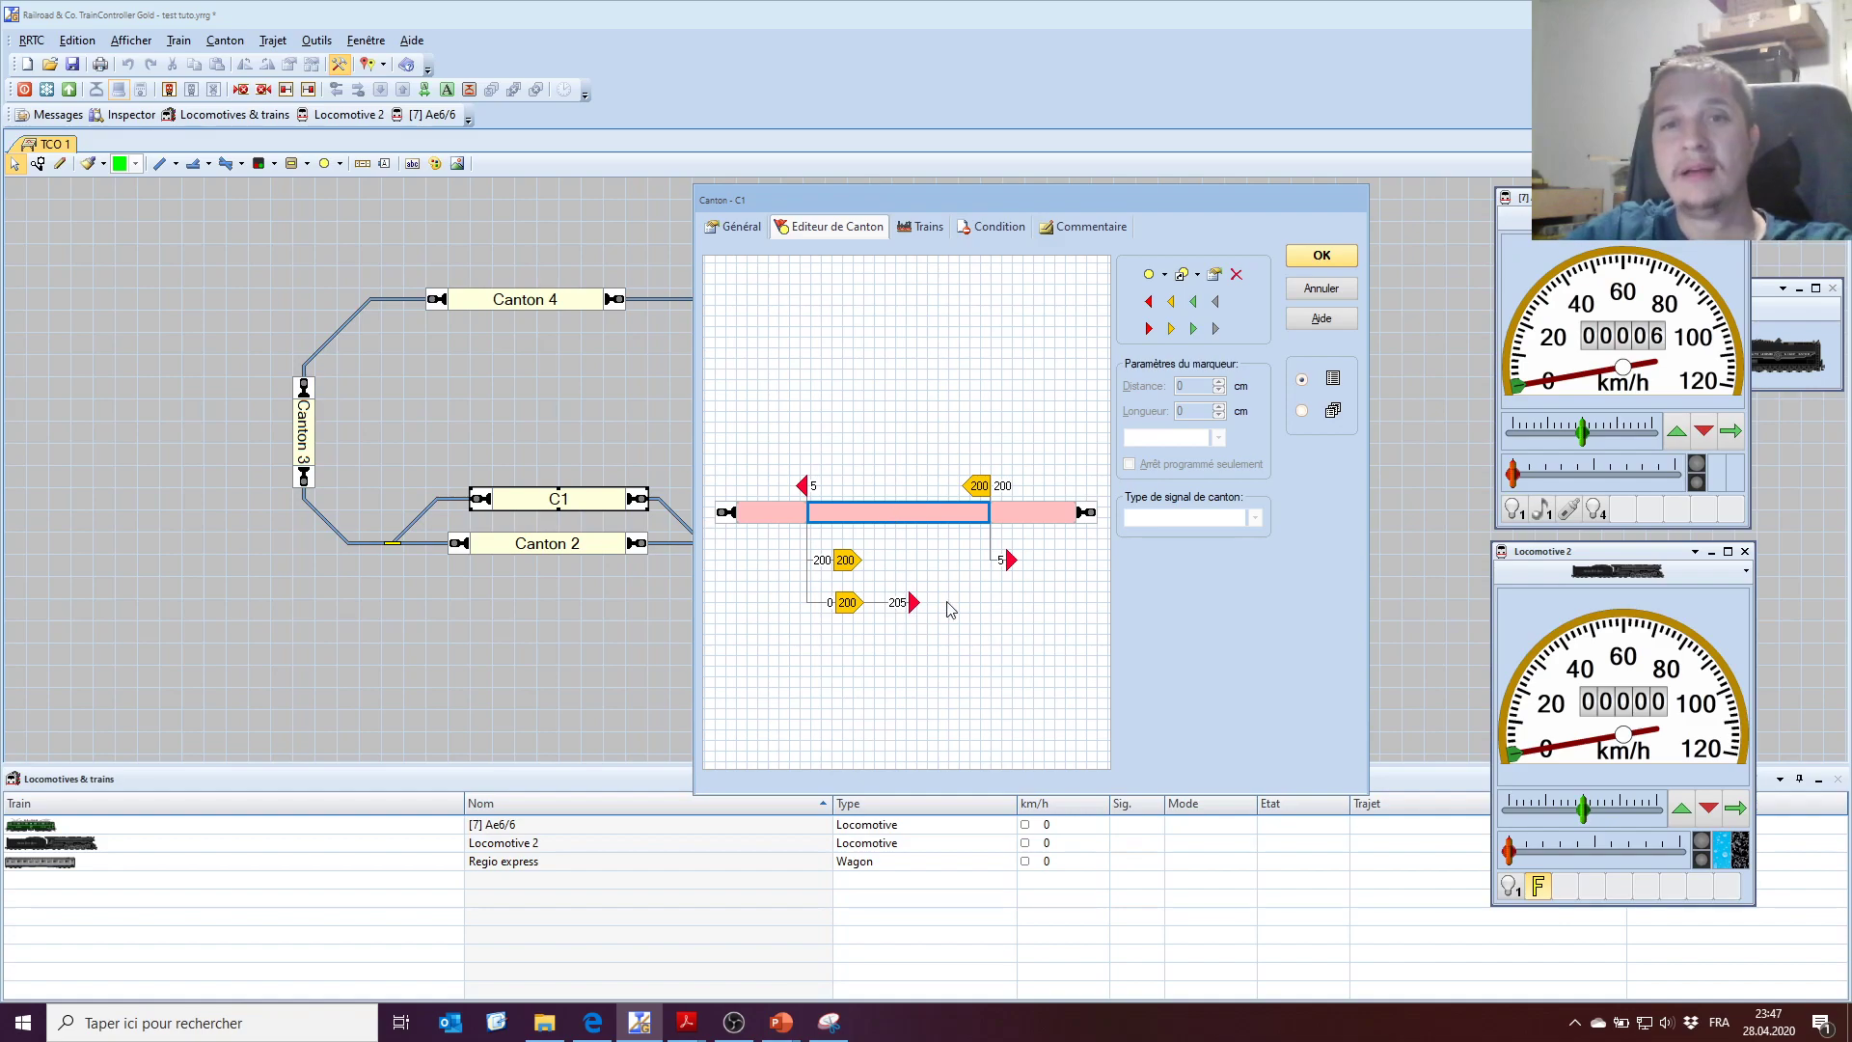
pyautogui.click(1218, 305)
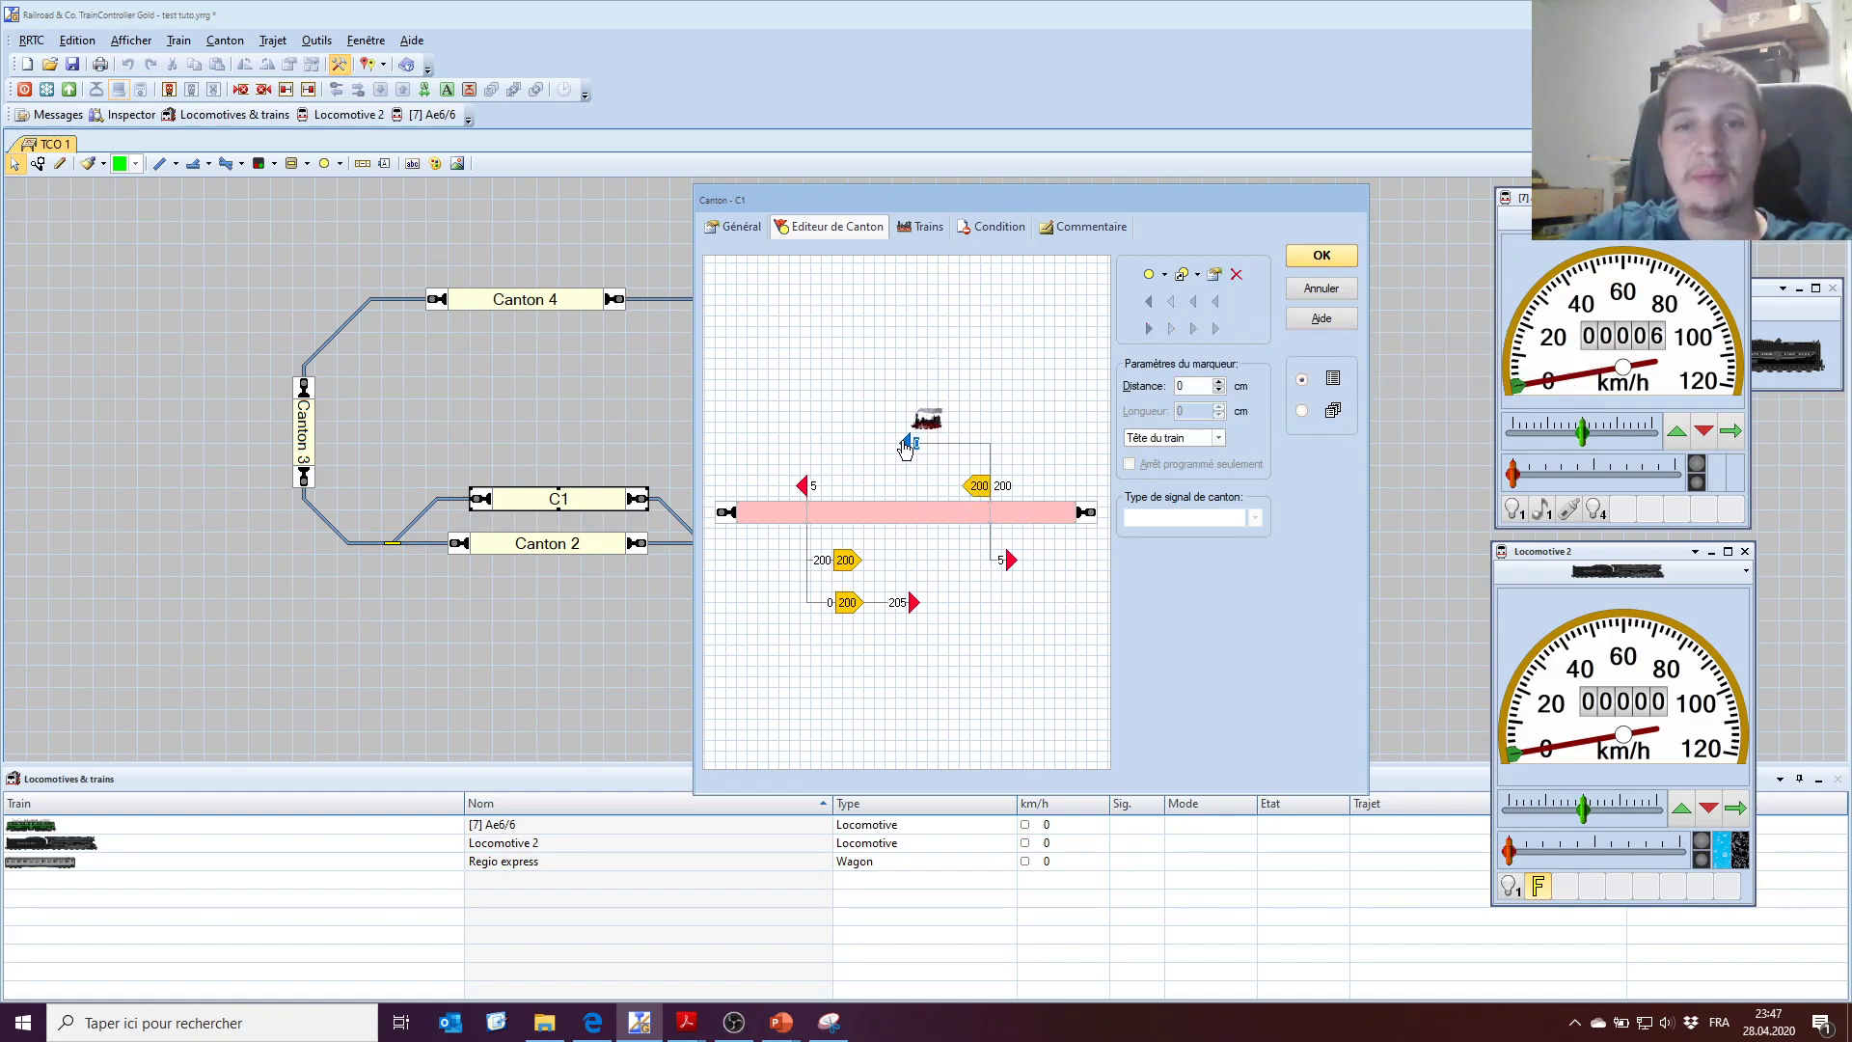
pyautogui.click(899, 446)
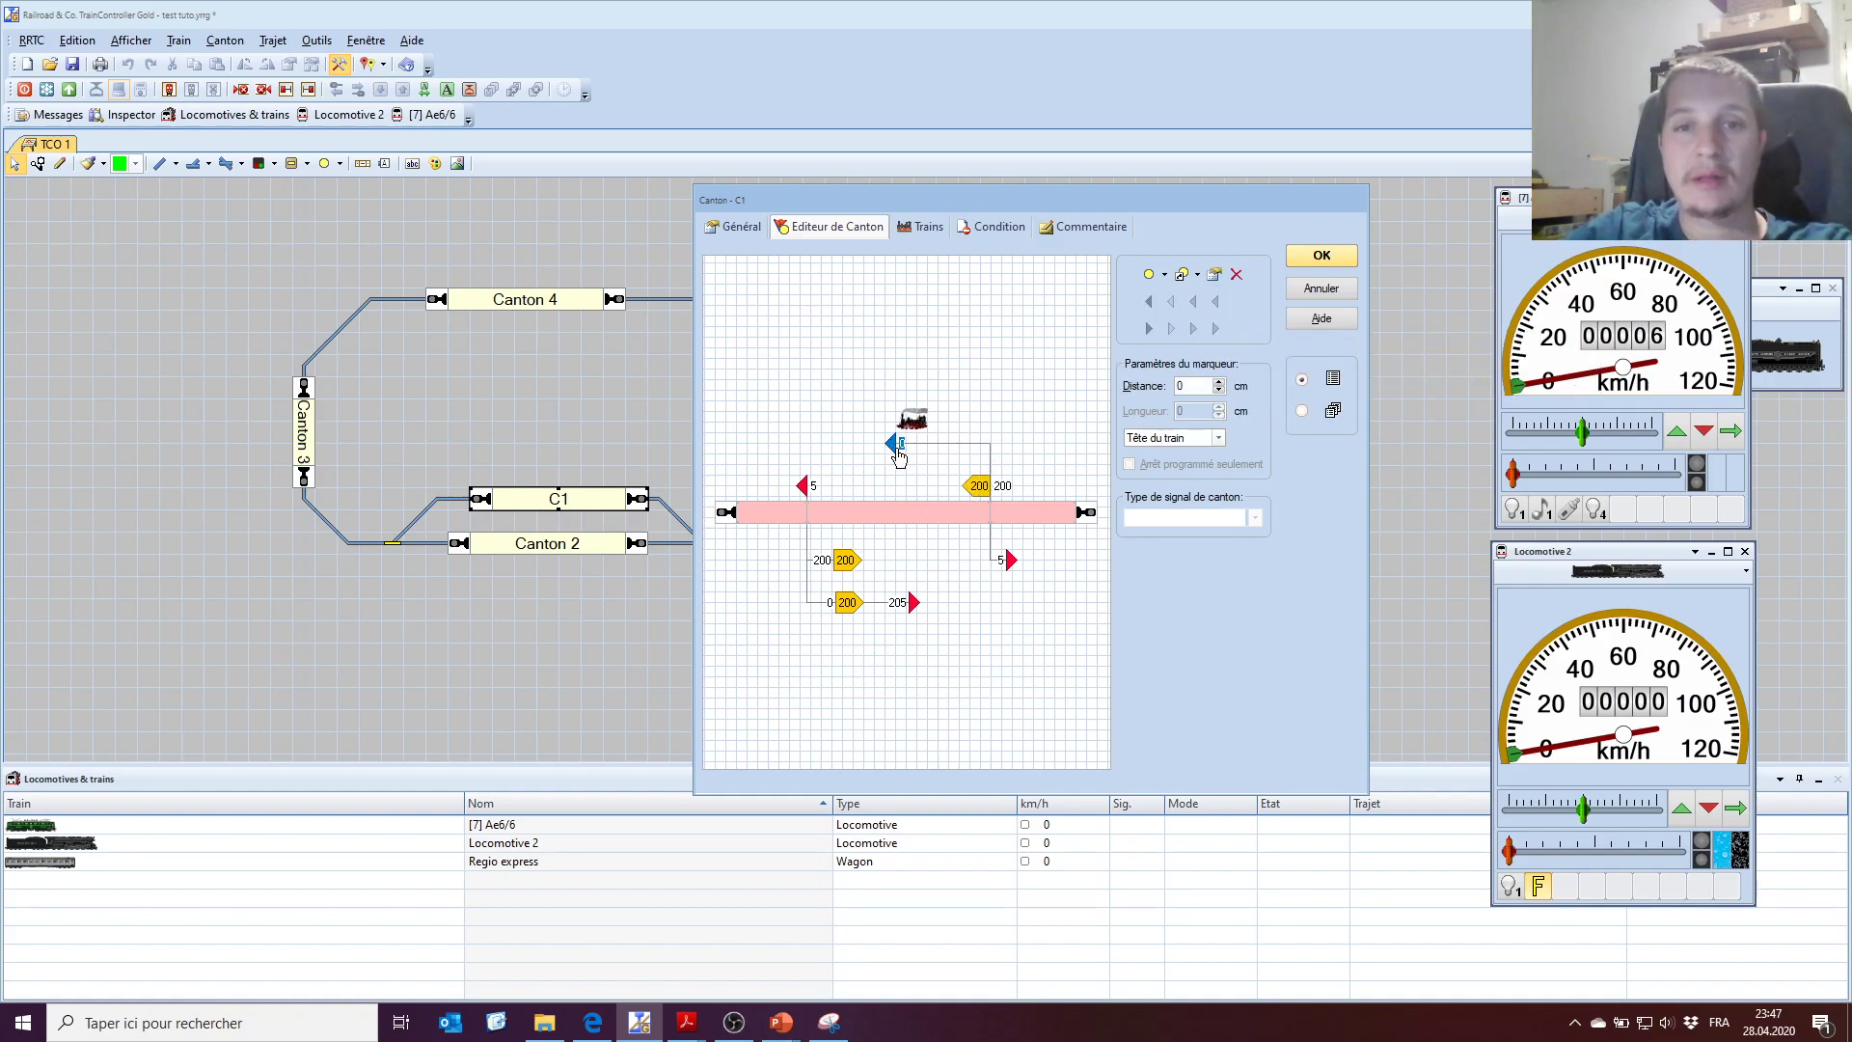
pyautogui.moveTo(1192, 388); pyautogui.dragTo(1148, 389)
pyautogui.write('200')
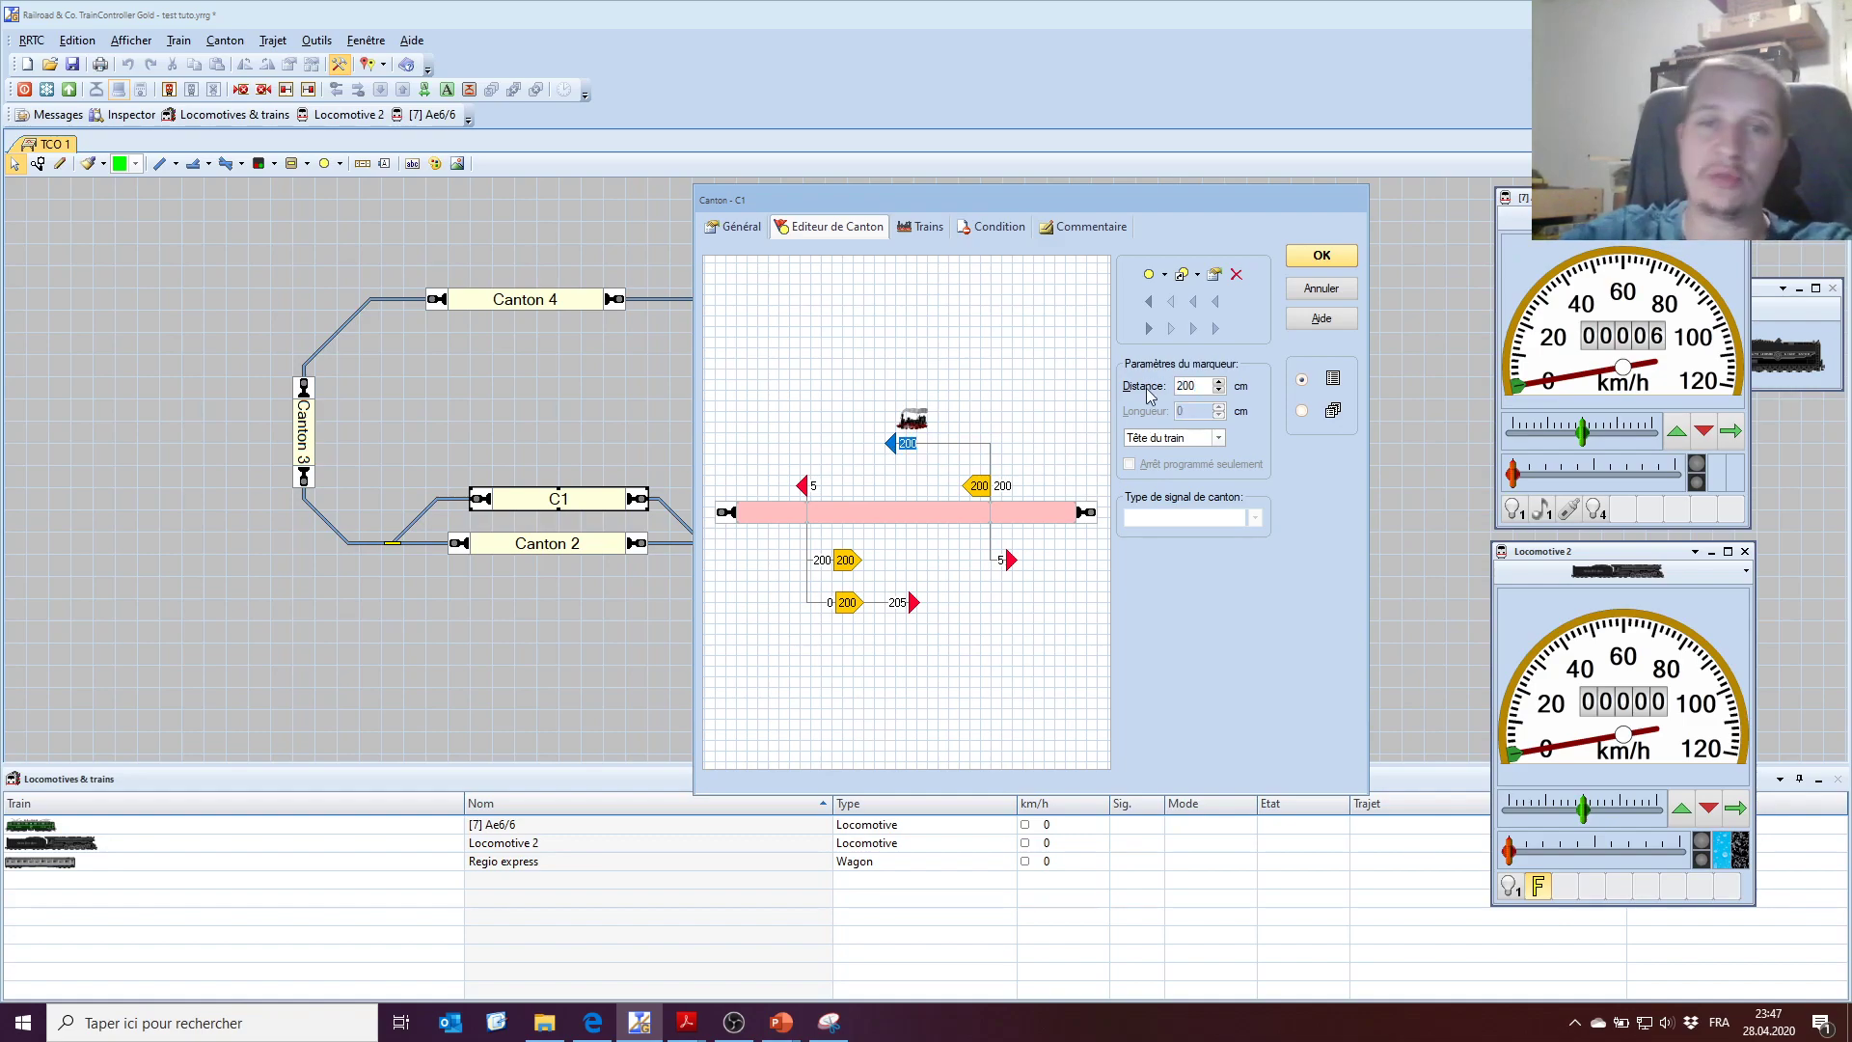
pyautogui.click(1000, 357)
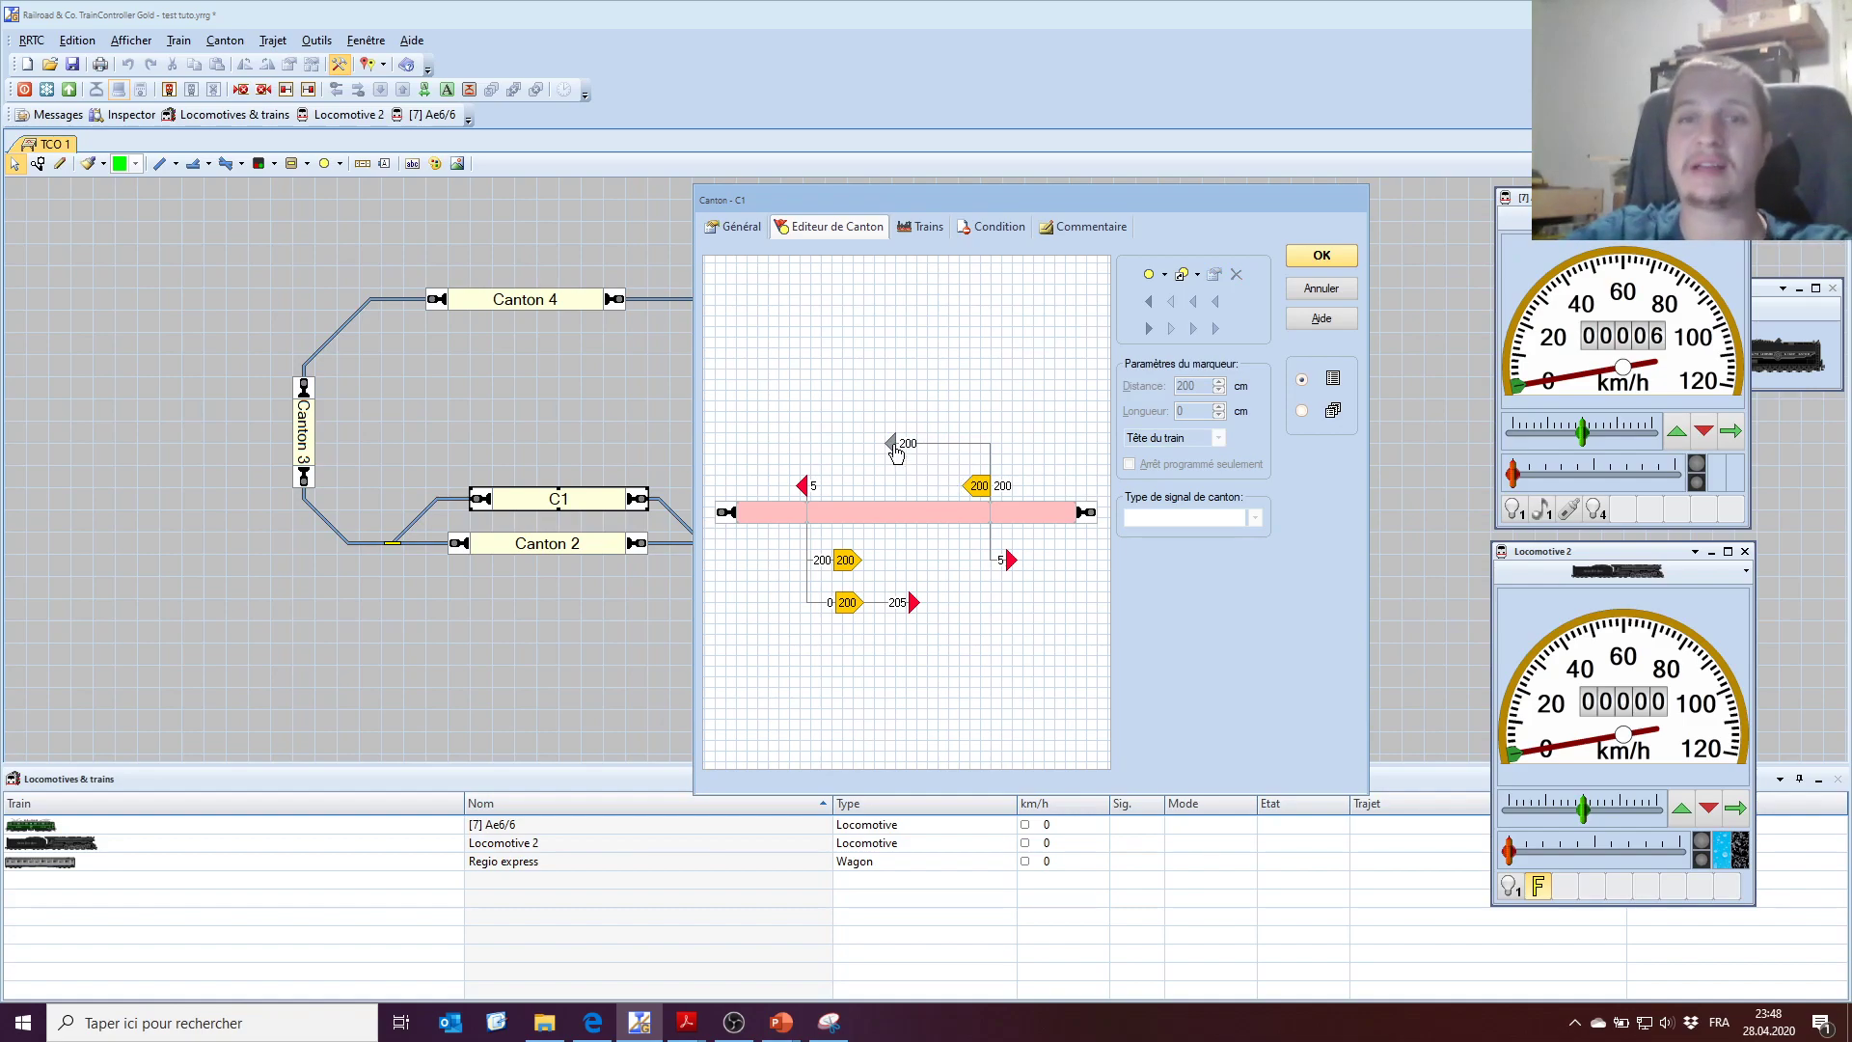
# Name the action marker "siffler gare" and add the locomotive operation Sifflet to it twice.
pyautogui.press('Return')
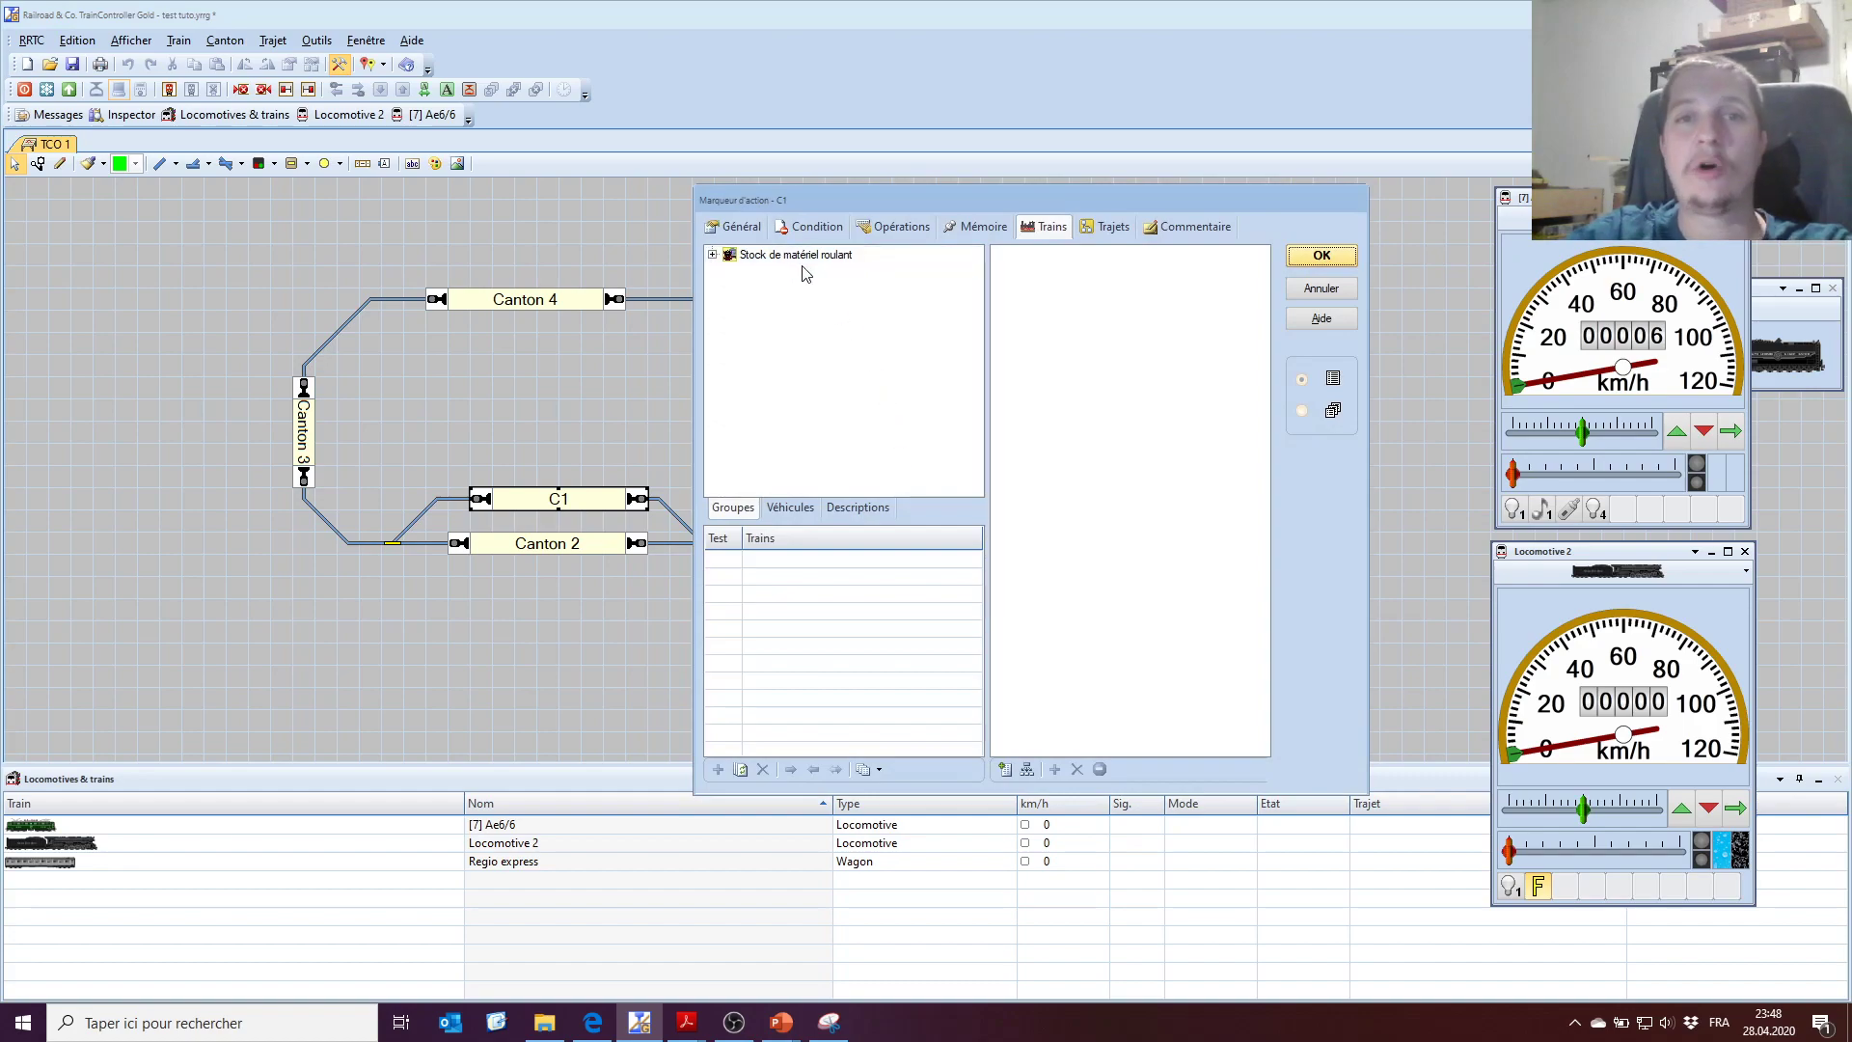
pyautogui.click(751, 228)
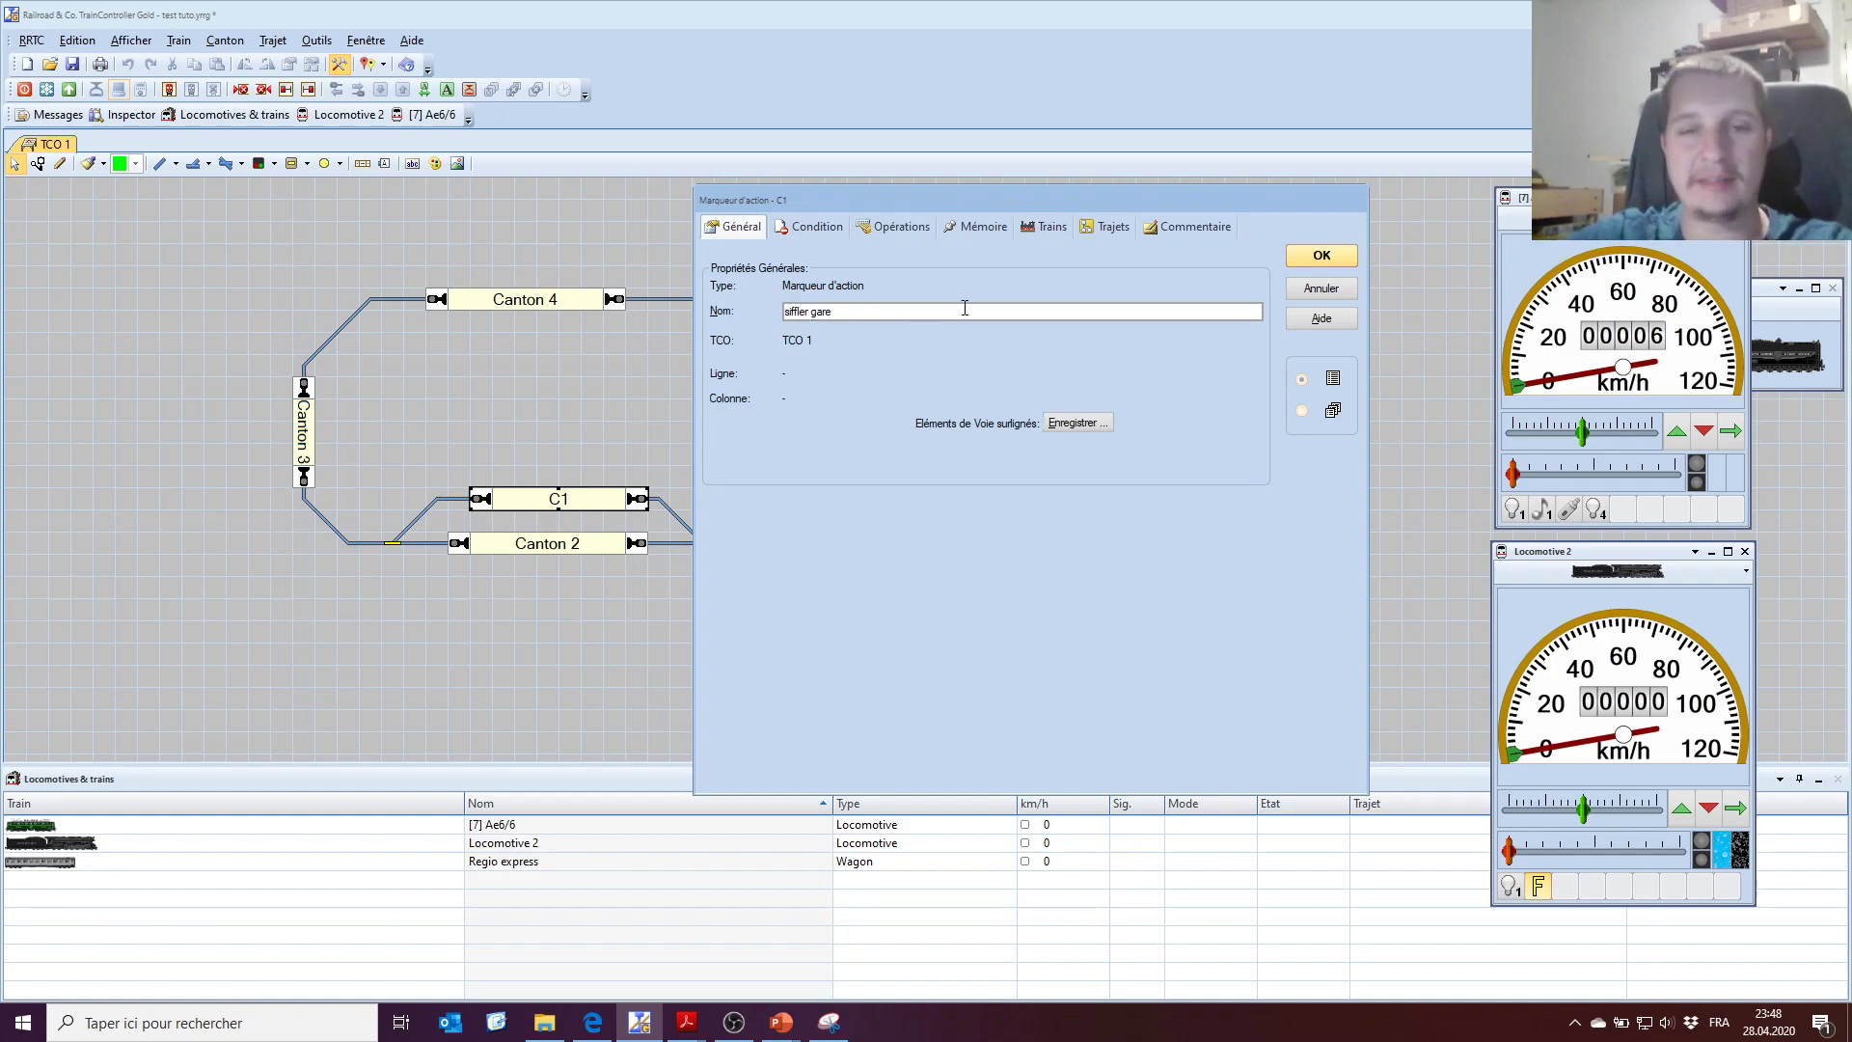
pyautogui.click(924, 230)
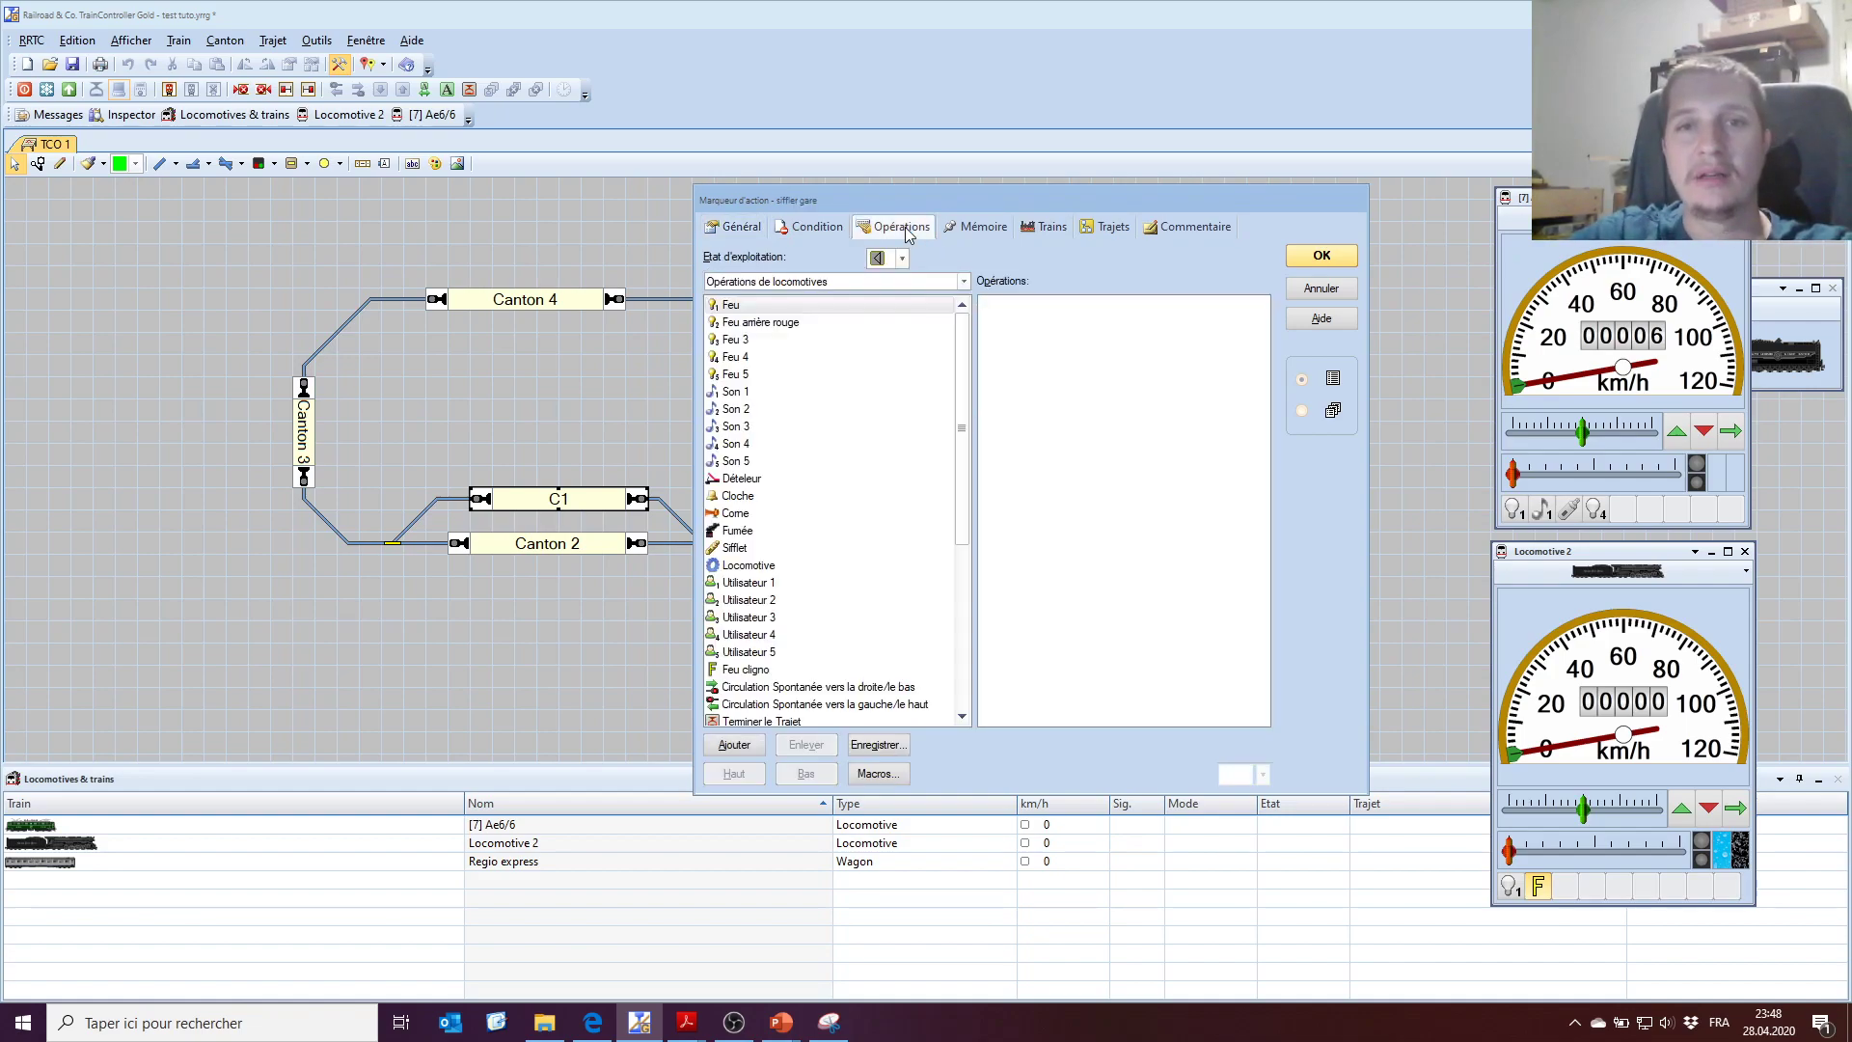
pyautogui.click(965, 282)
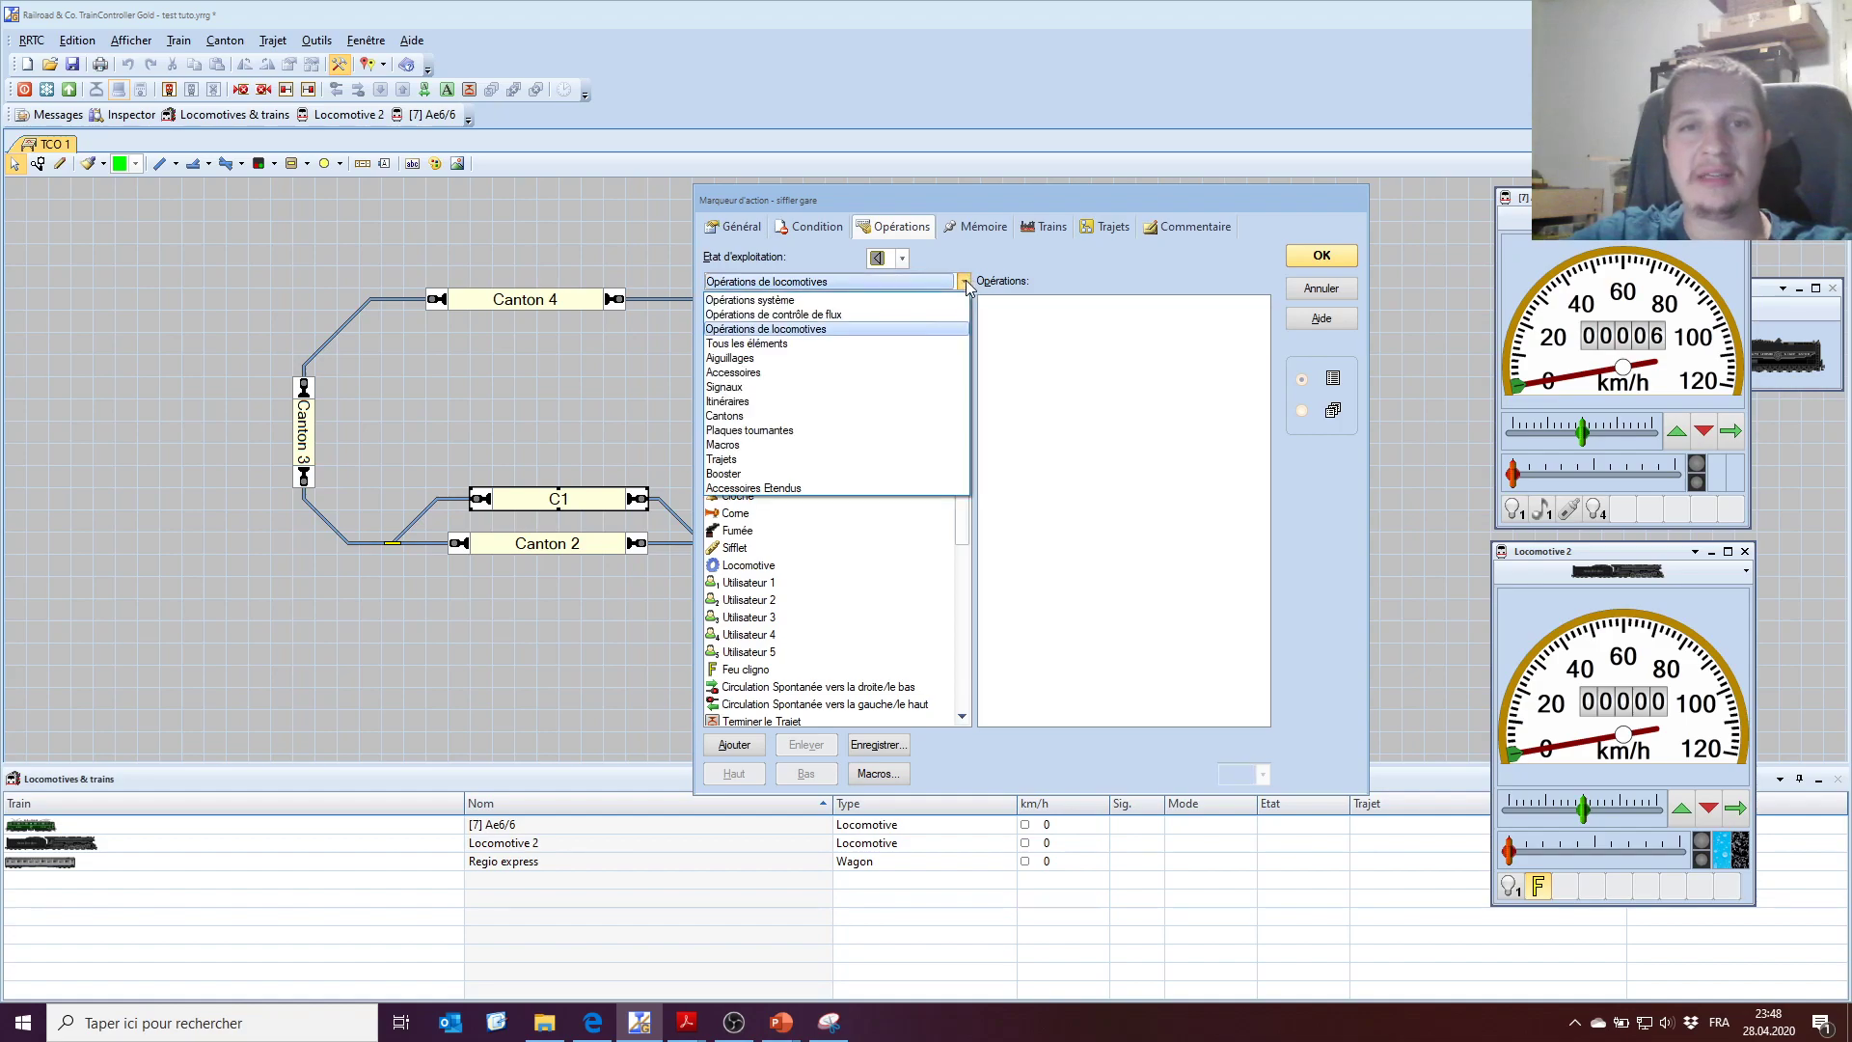
pyautogui.click(840, 330)
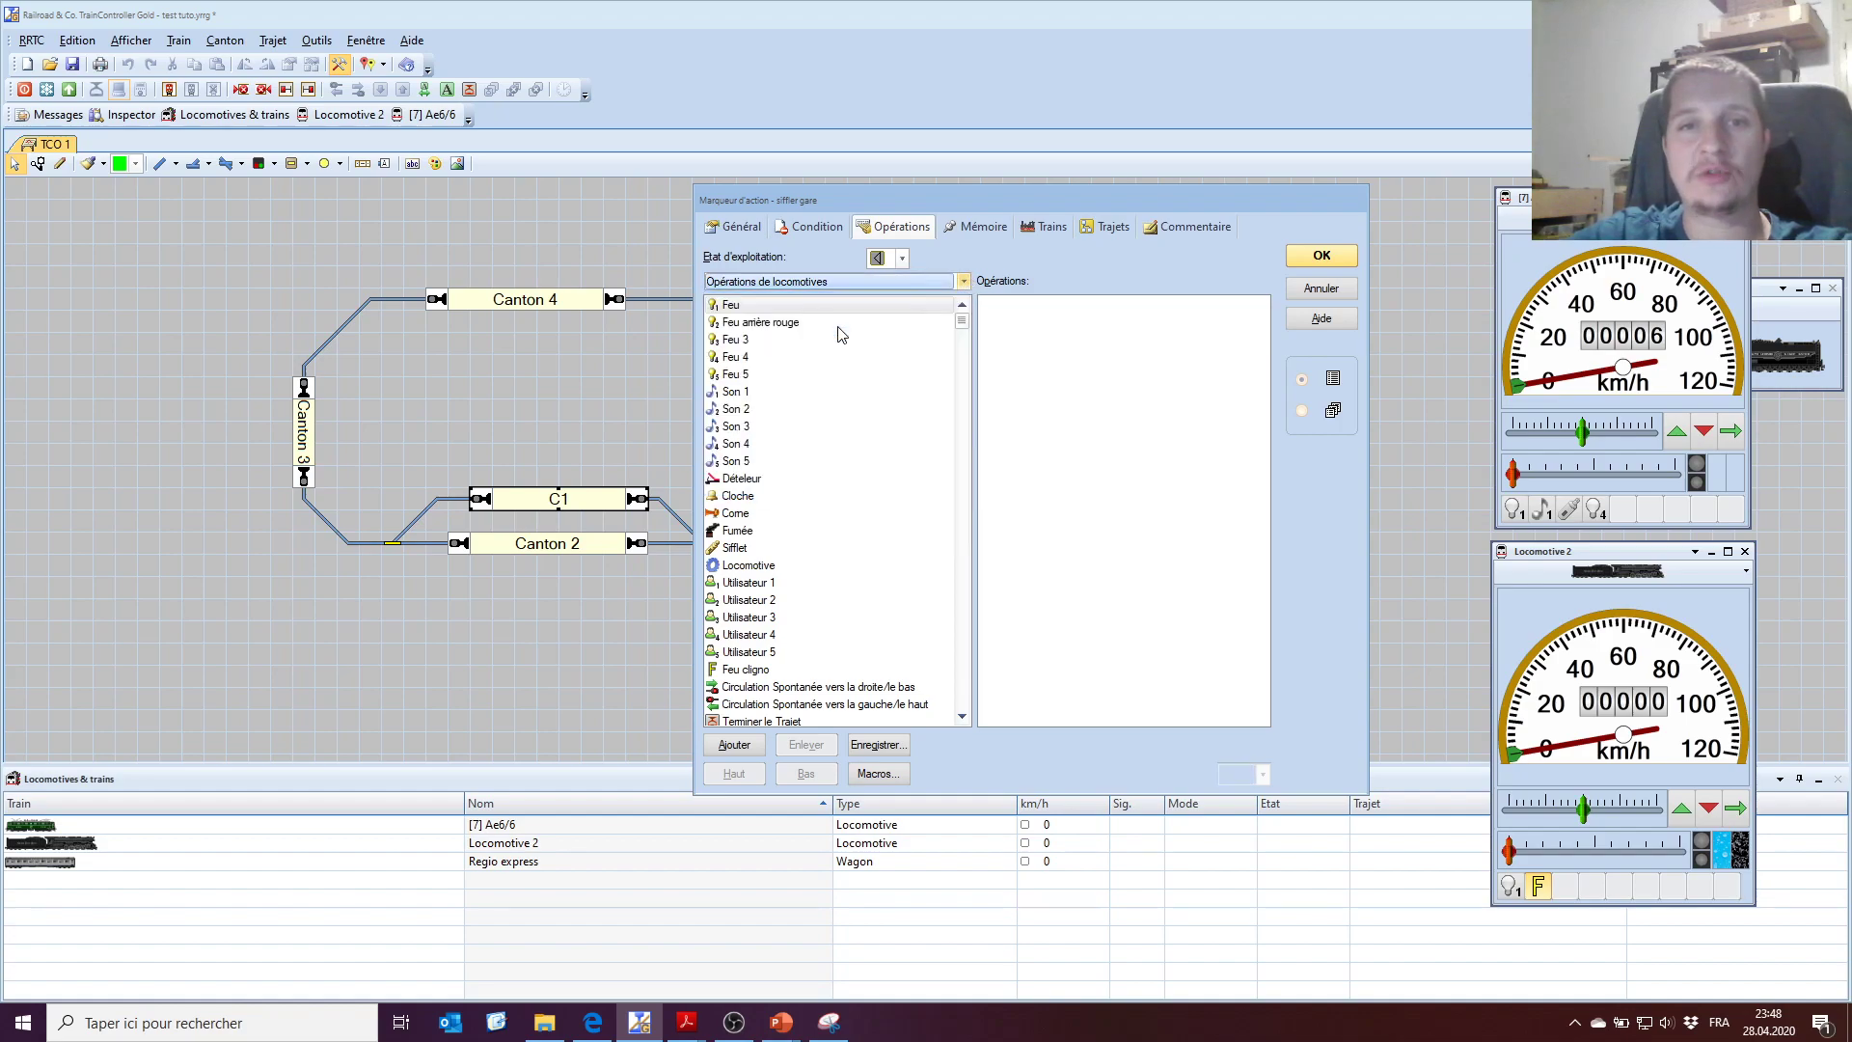
pyautogui.doubleClick(741, 549)
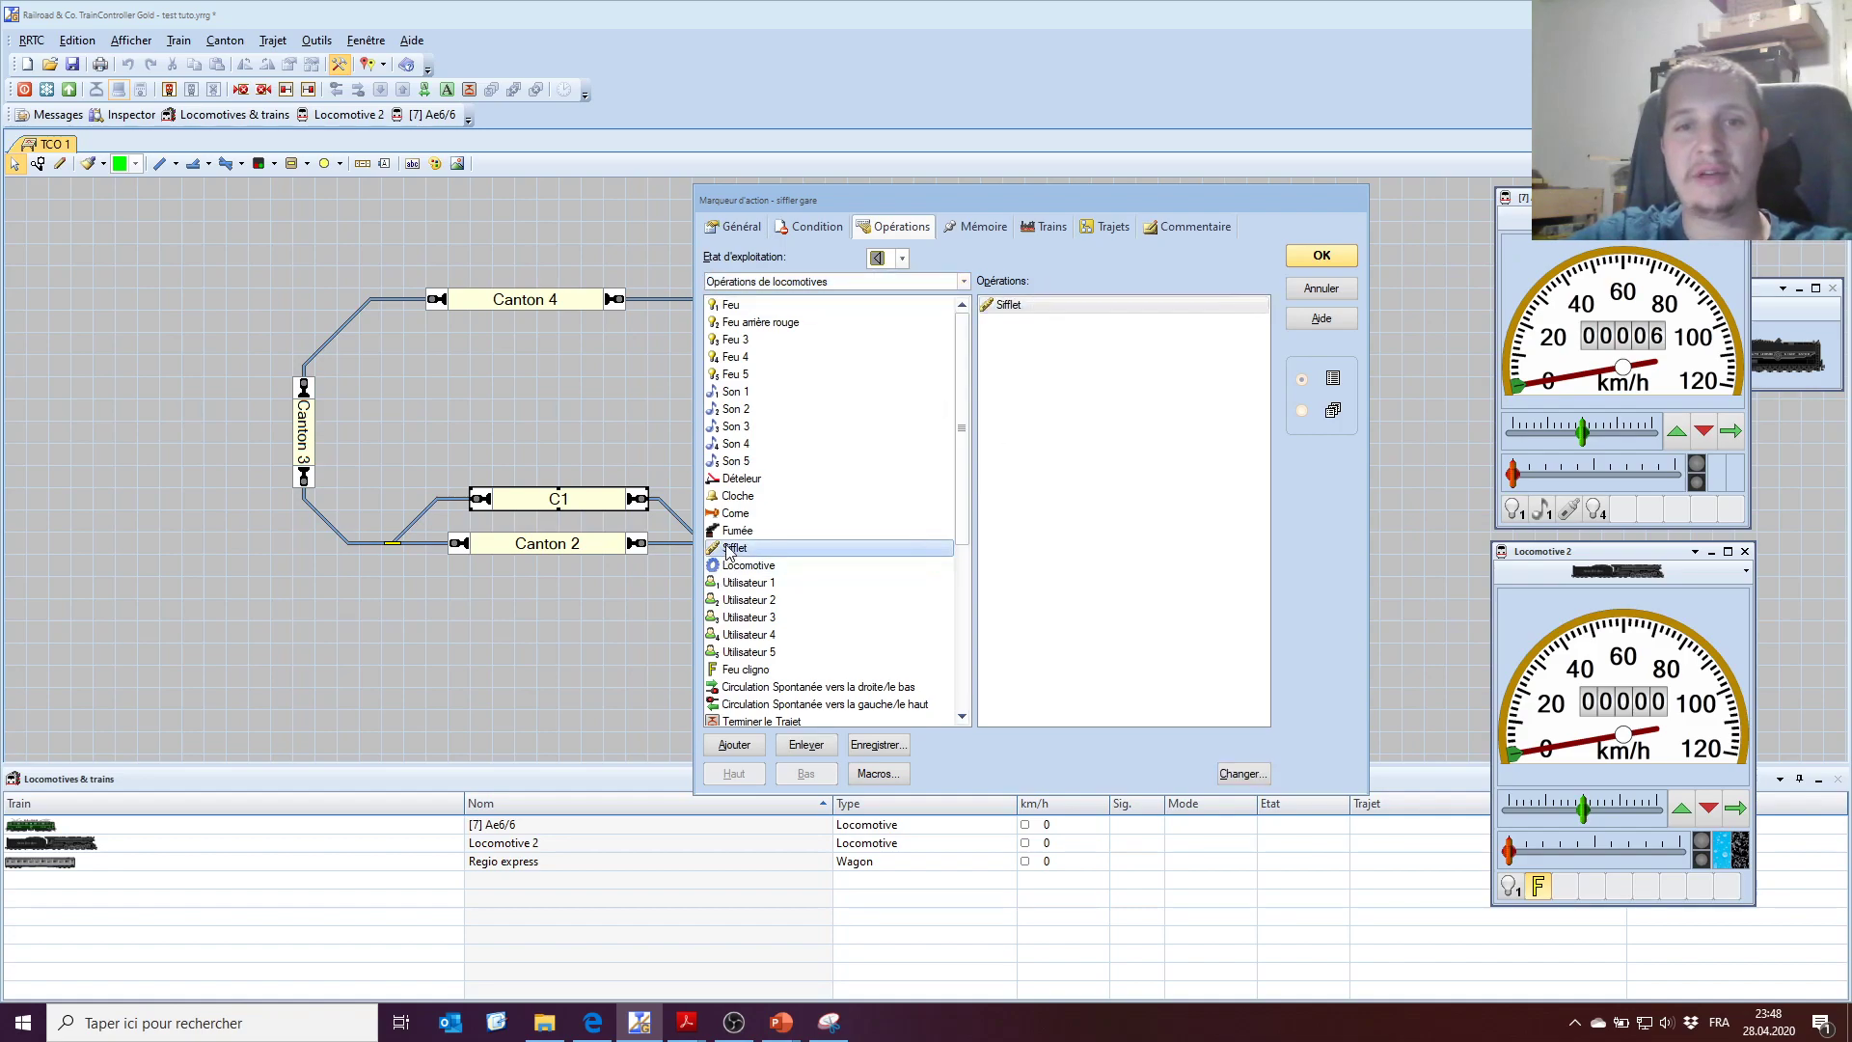
pyautogui.doubleClick(732, 549)
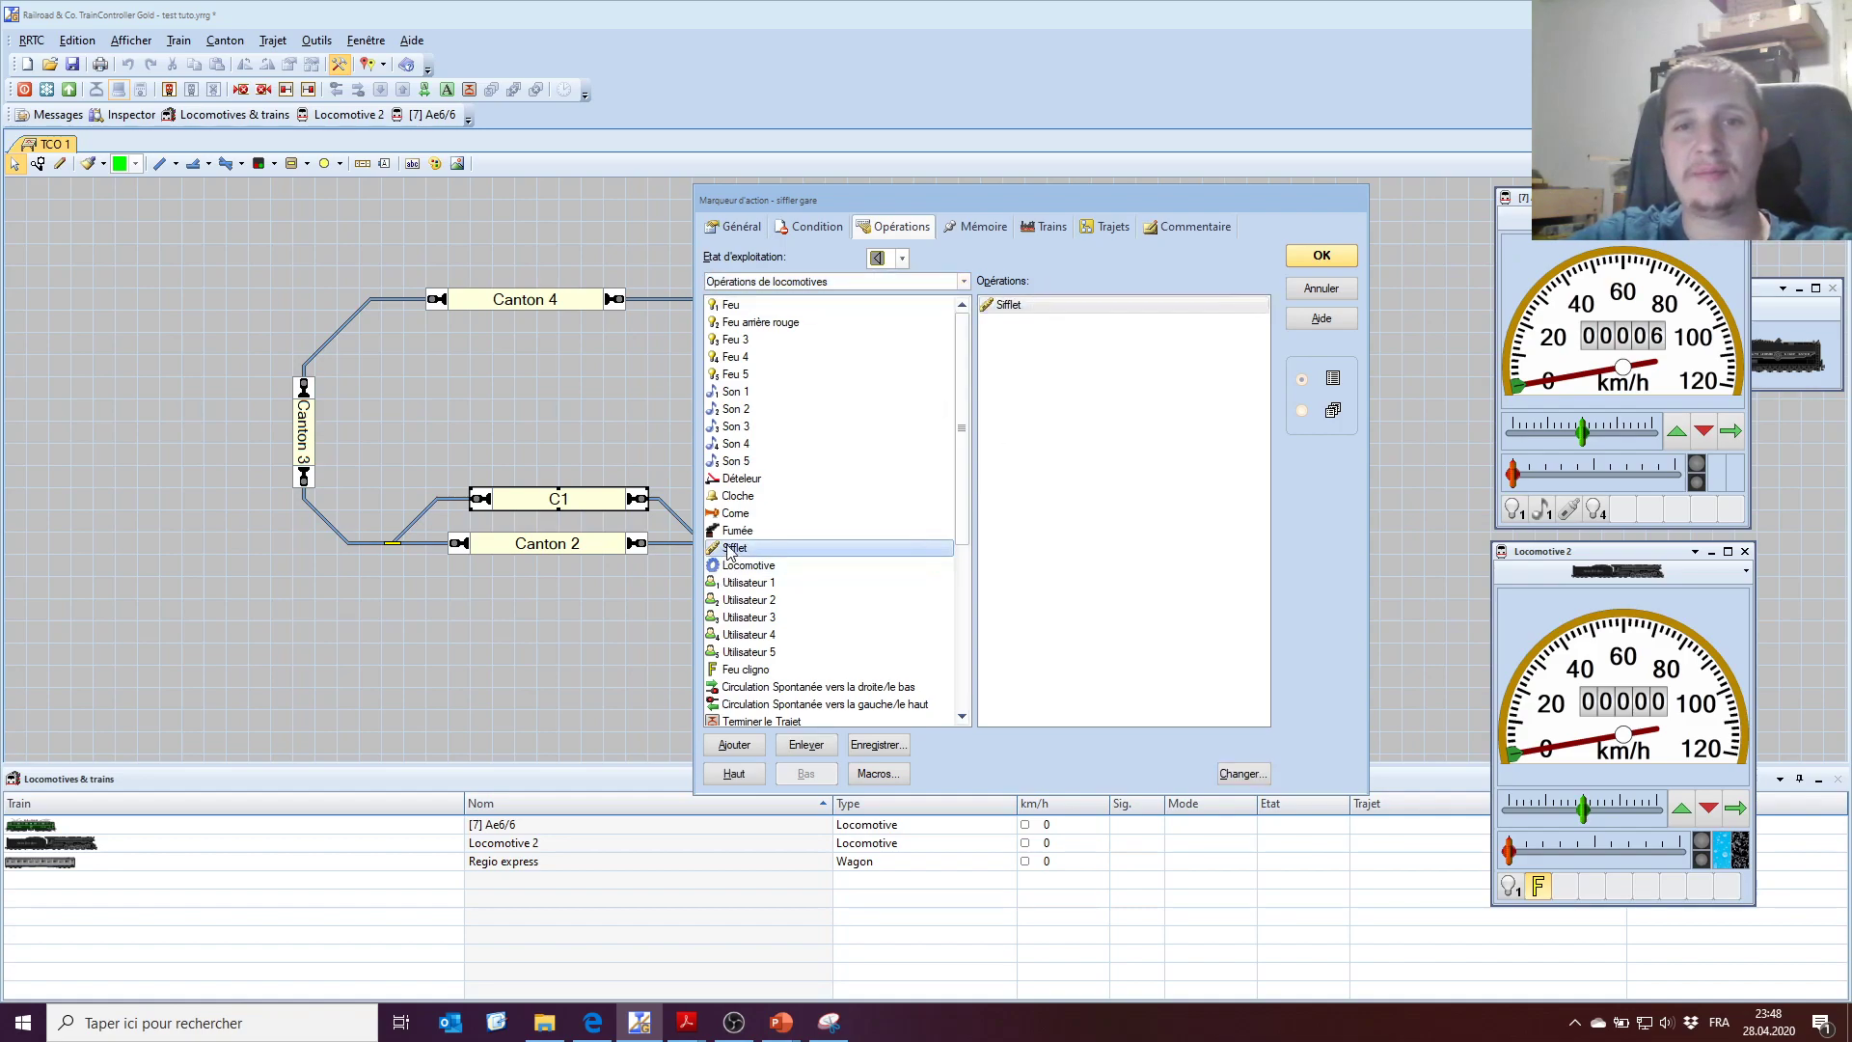
# Add the flow-control operation Délai to the action marker and move it between the two Sifflet operations.
pyautogui.click(960, 282)
pyautogui.click(880, 316)
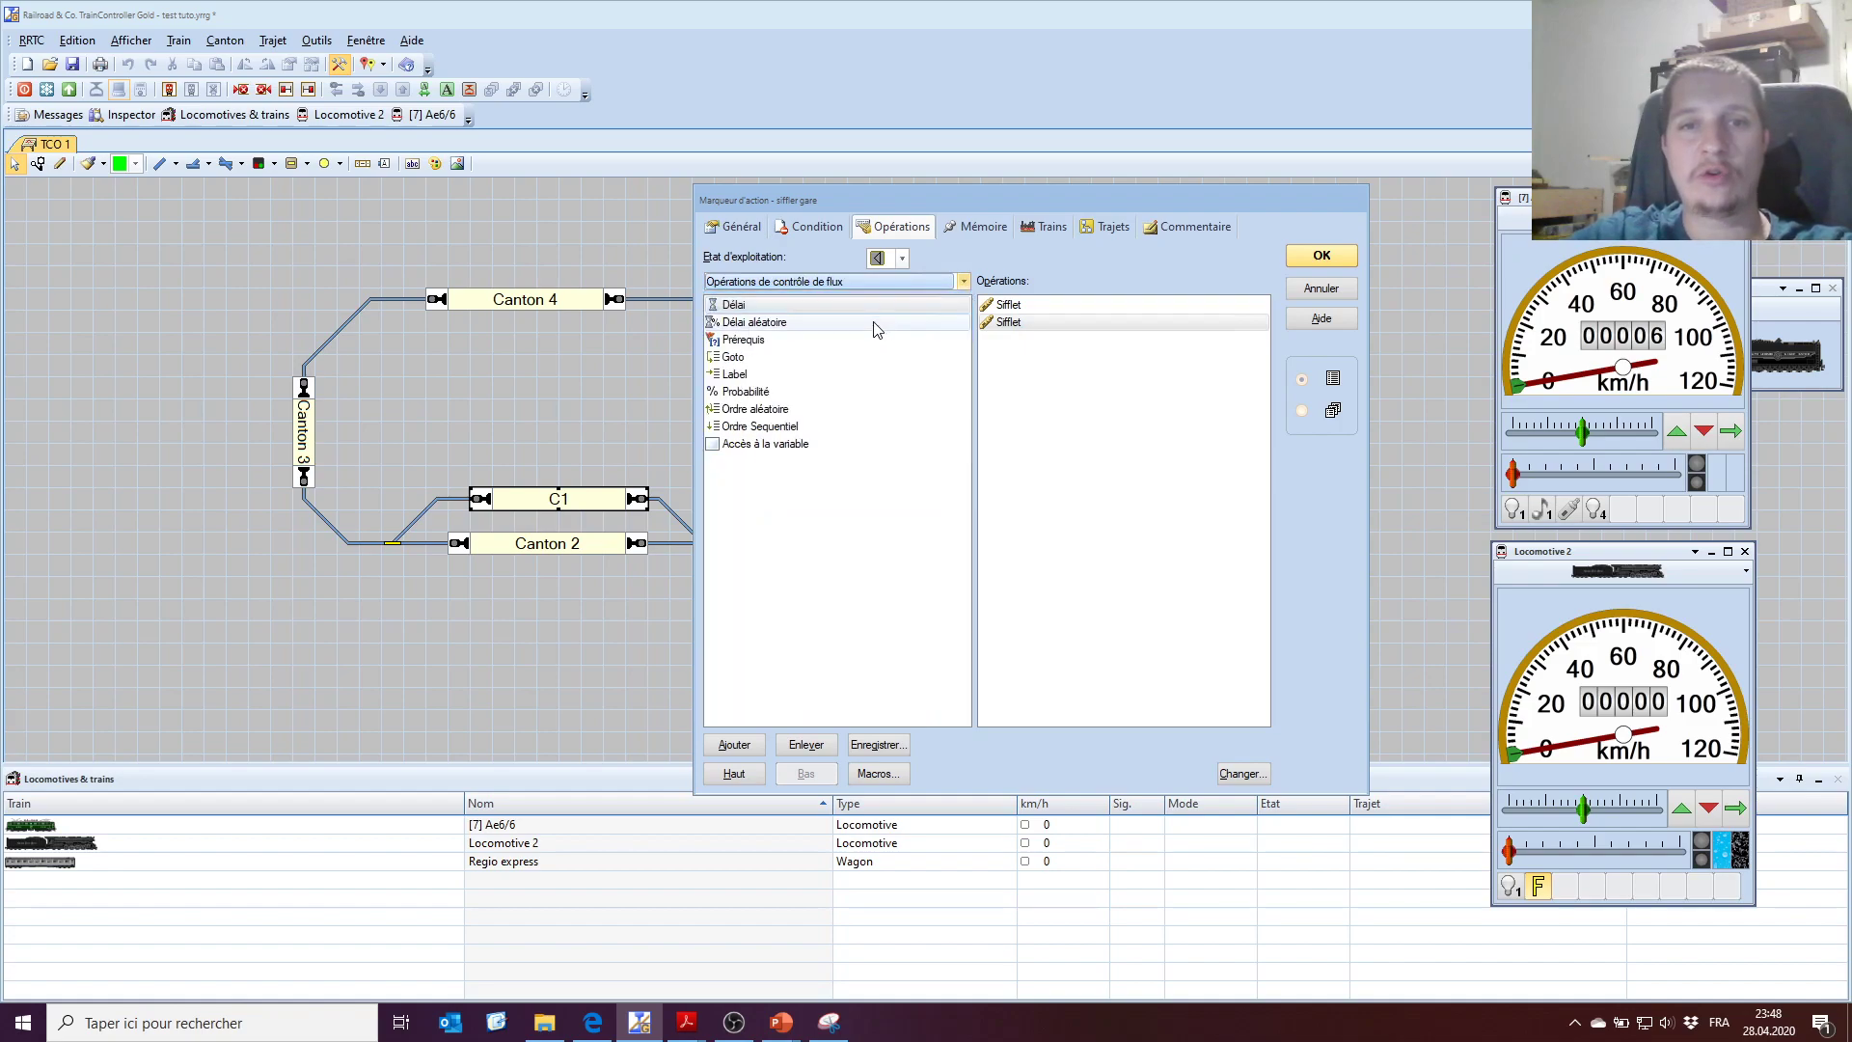
pyautogui.click(743, 307)
pyautogui.doubleClick(741, 307)
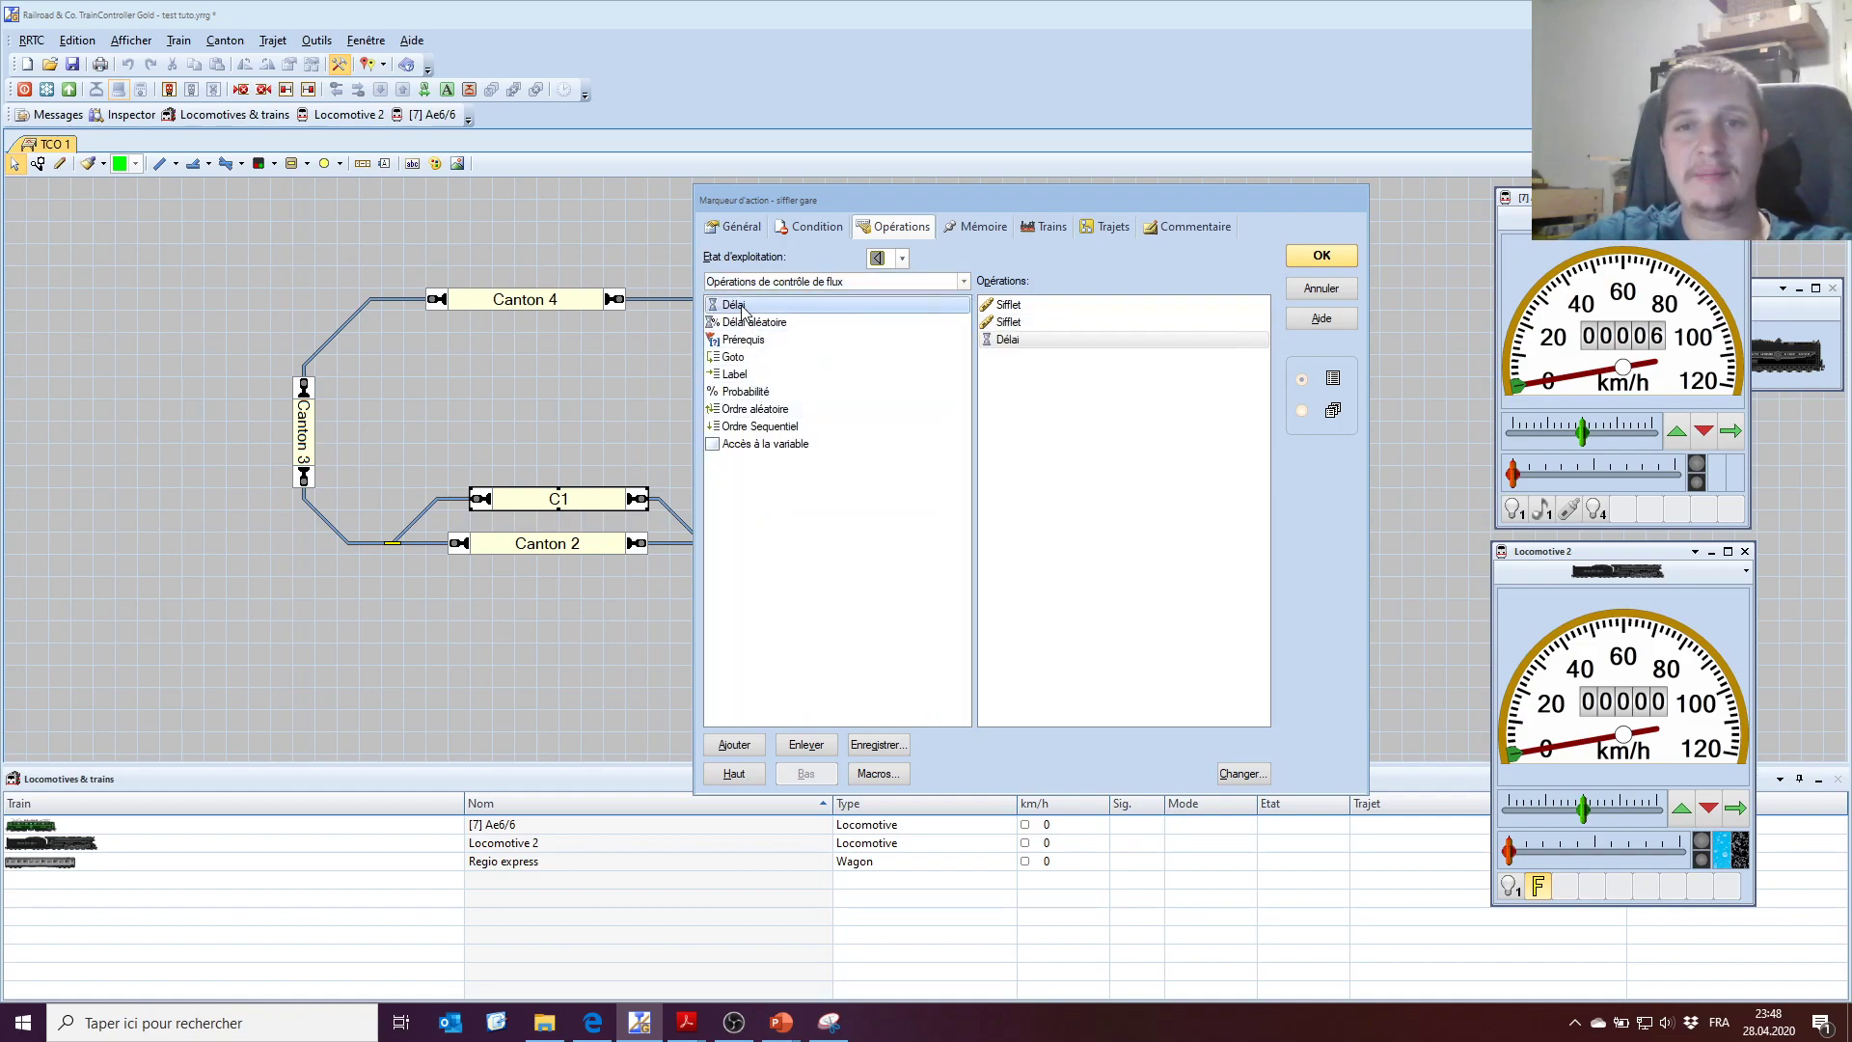
pyautogui.click(1027, 343)
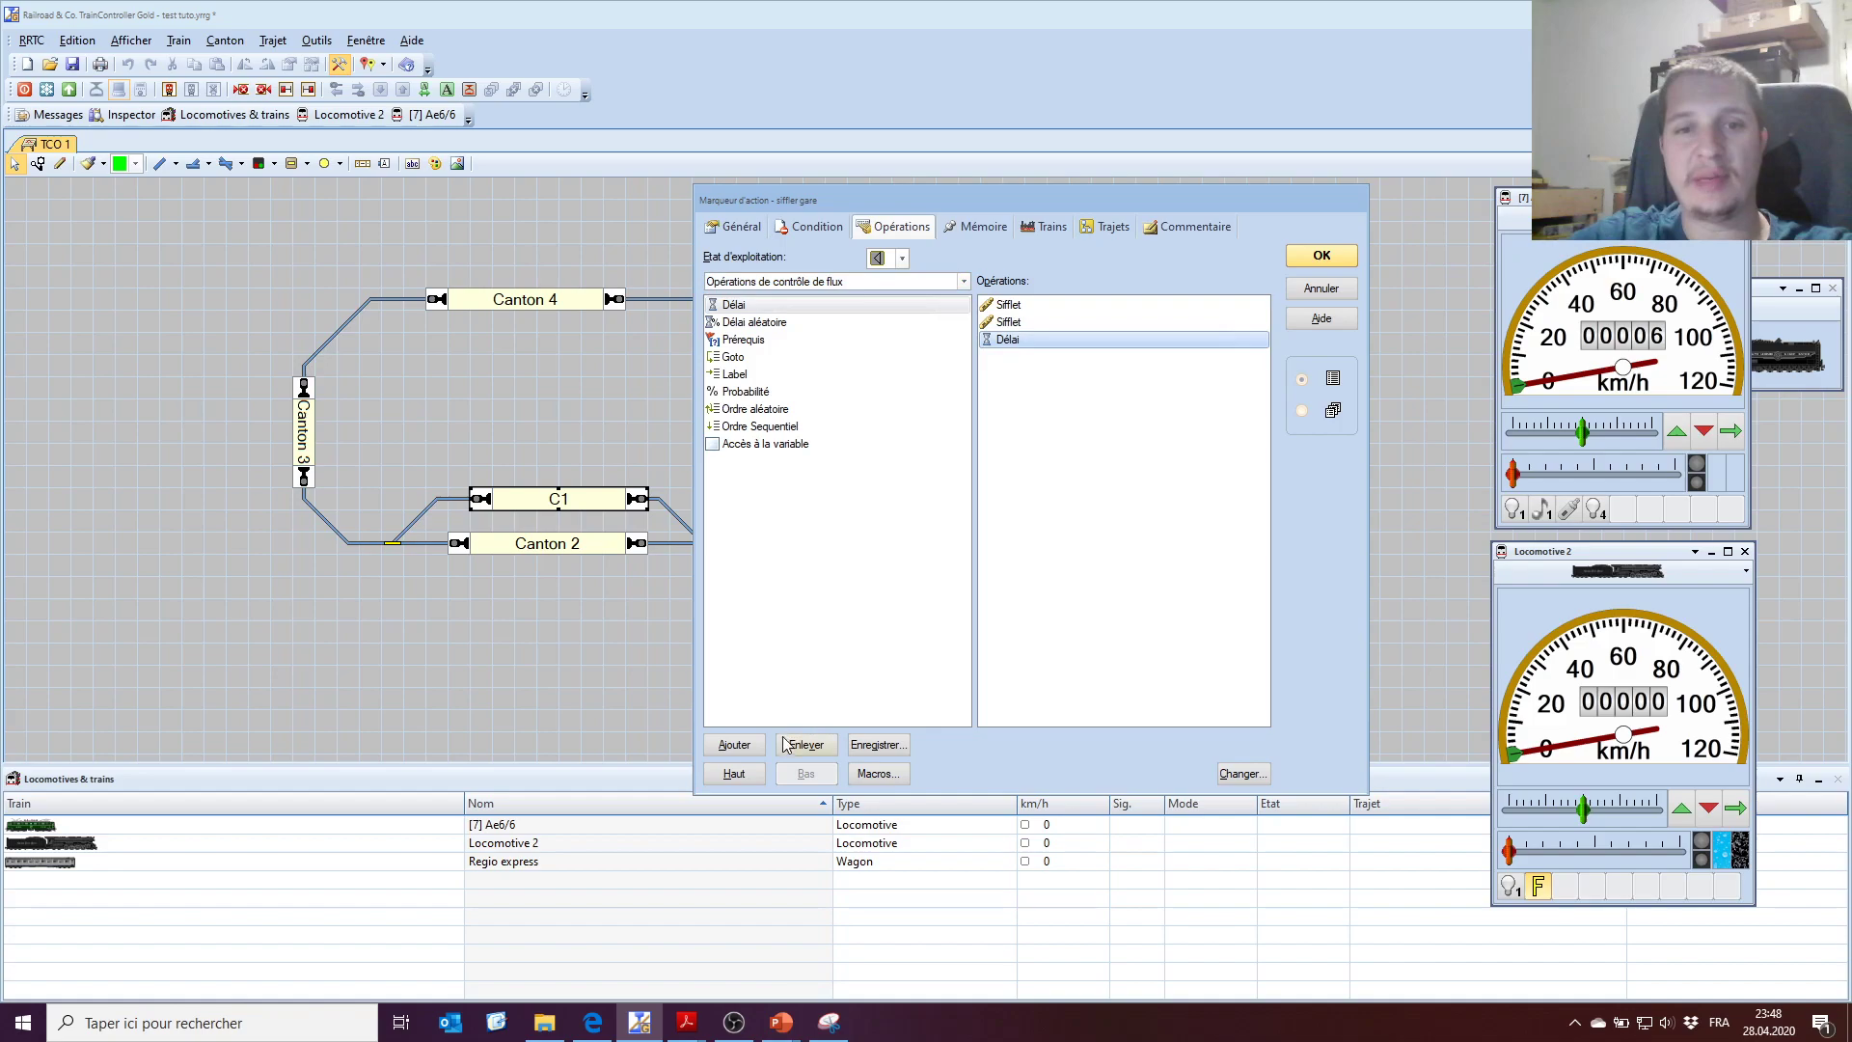
pyautogui.click(731, 773)
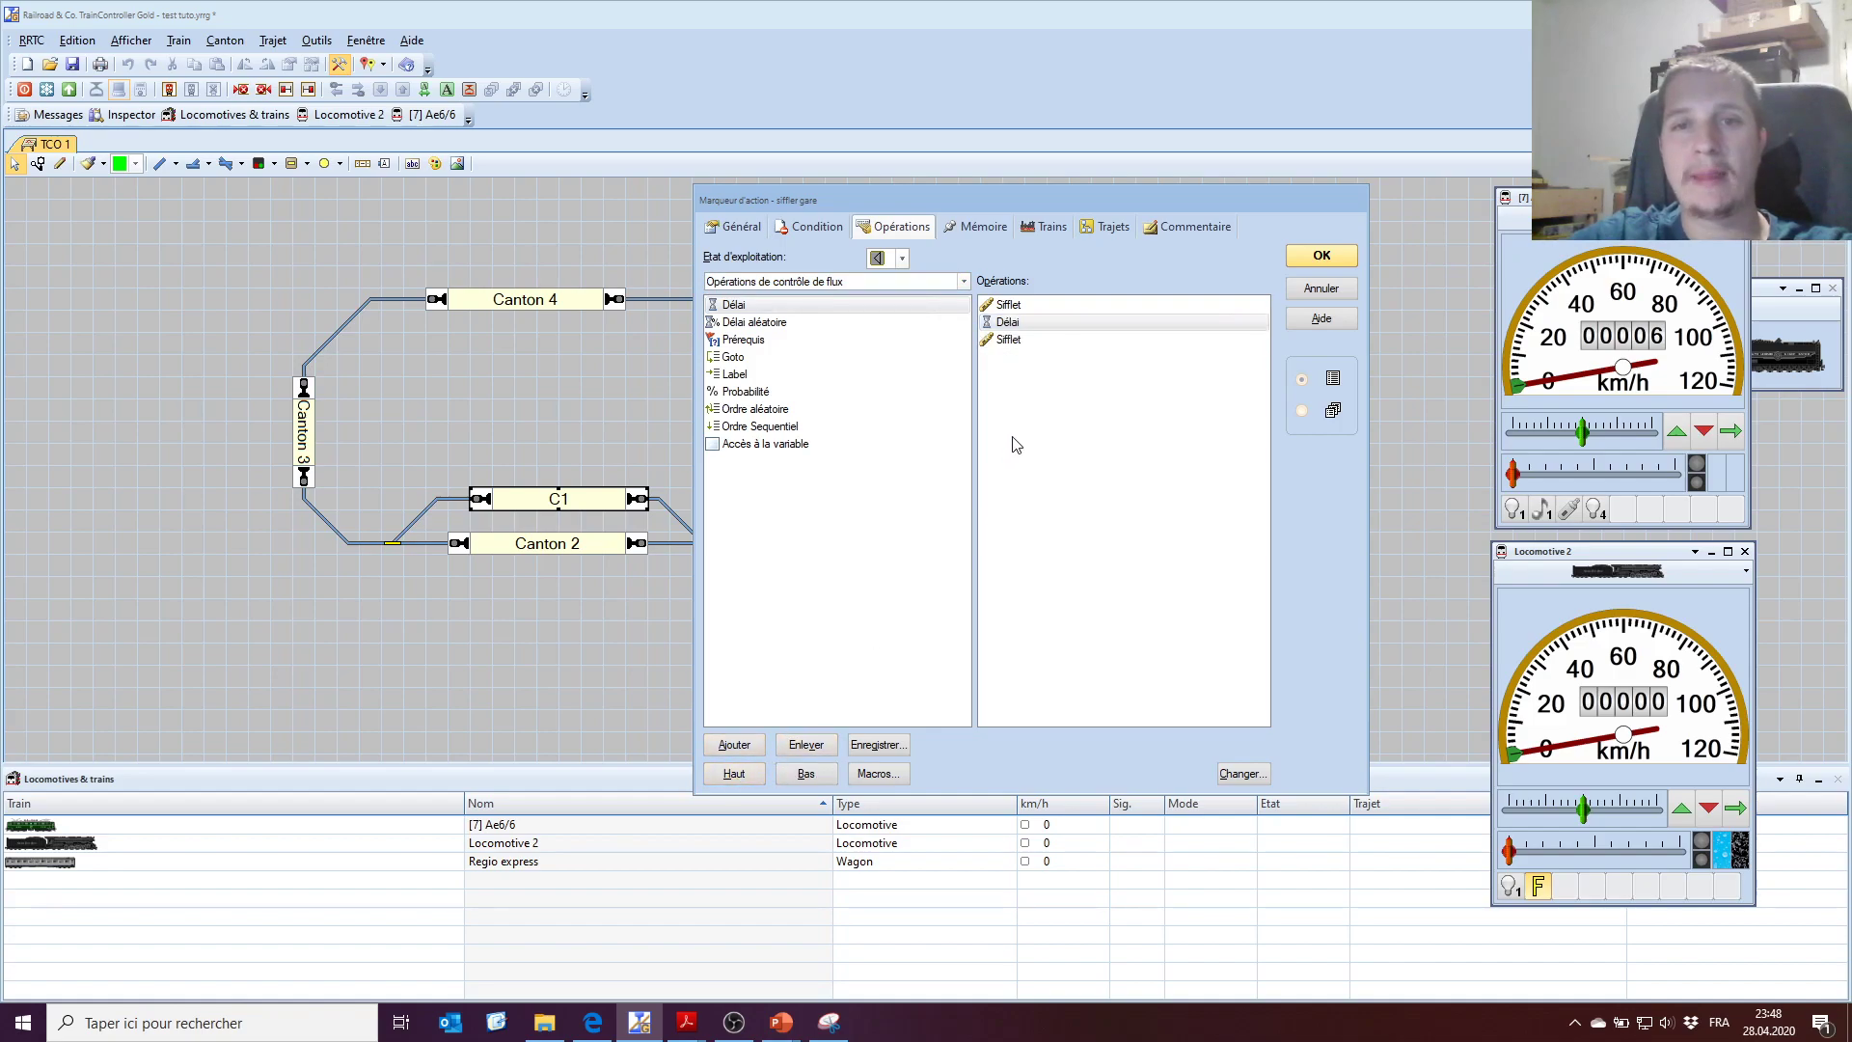
# Set the duration of the Délai operation between the two whistles to 00:00:03.000.
pyautogui.doubleClick(1003, 324)
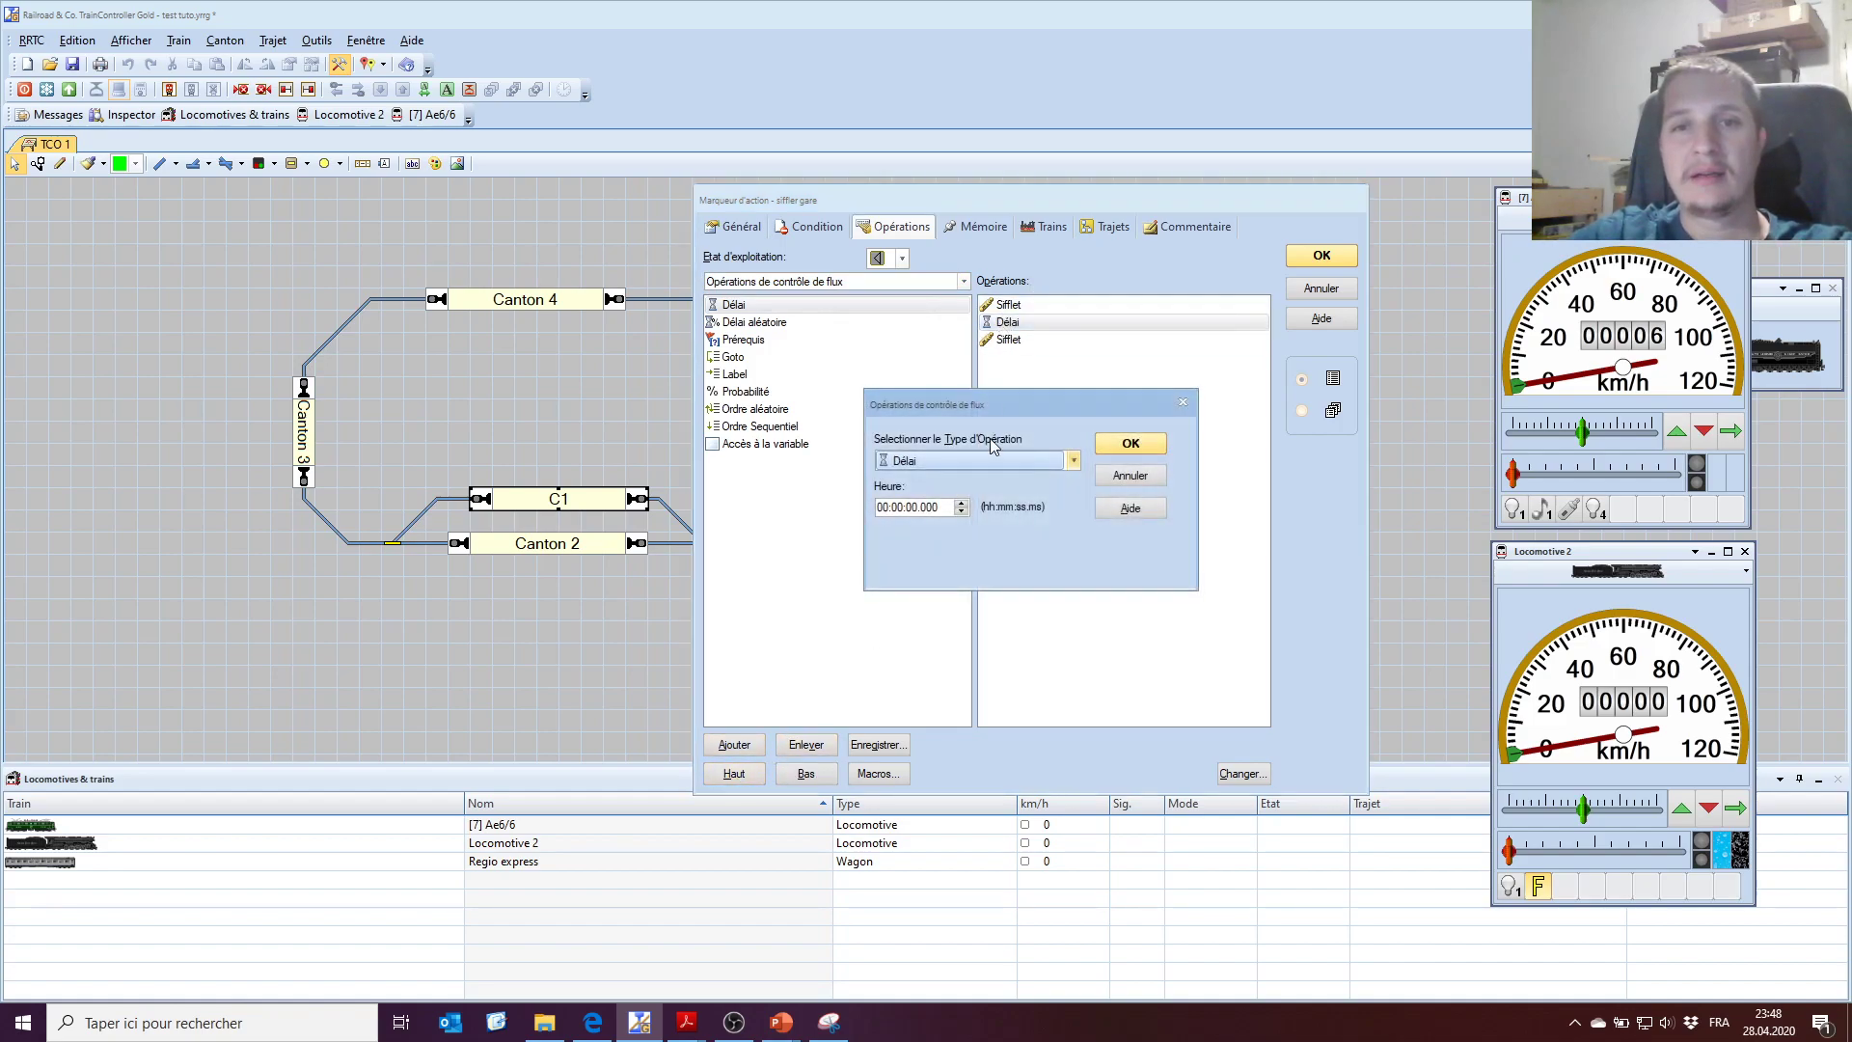
pyautogui.click(913, 510)
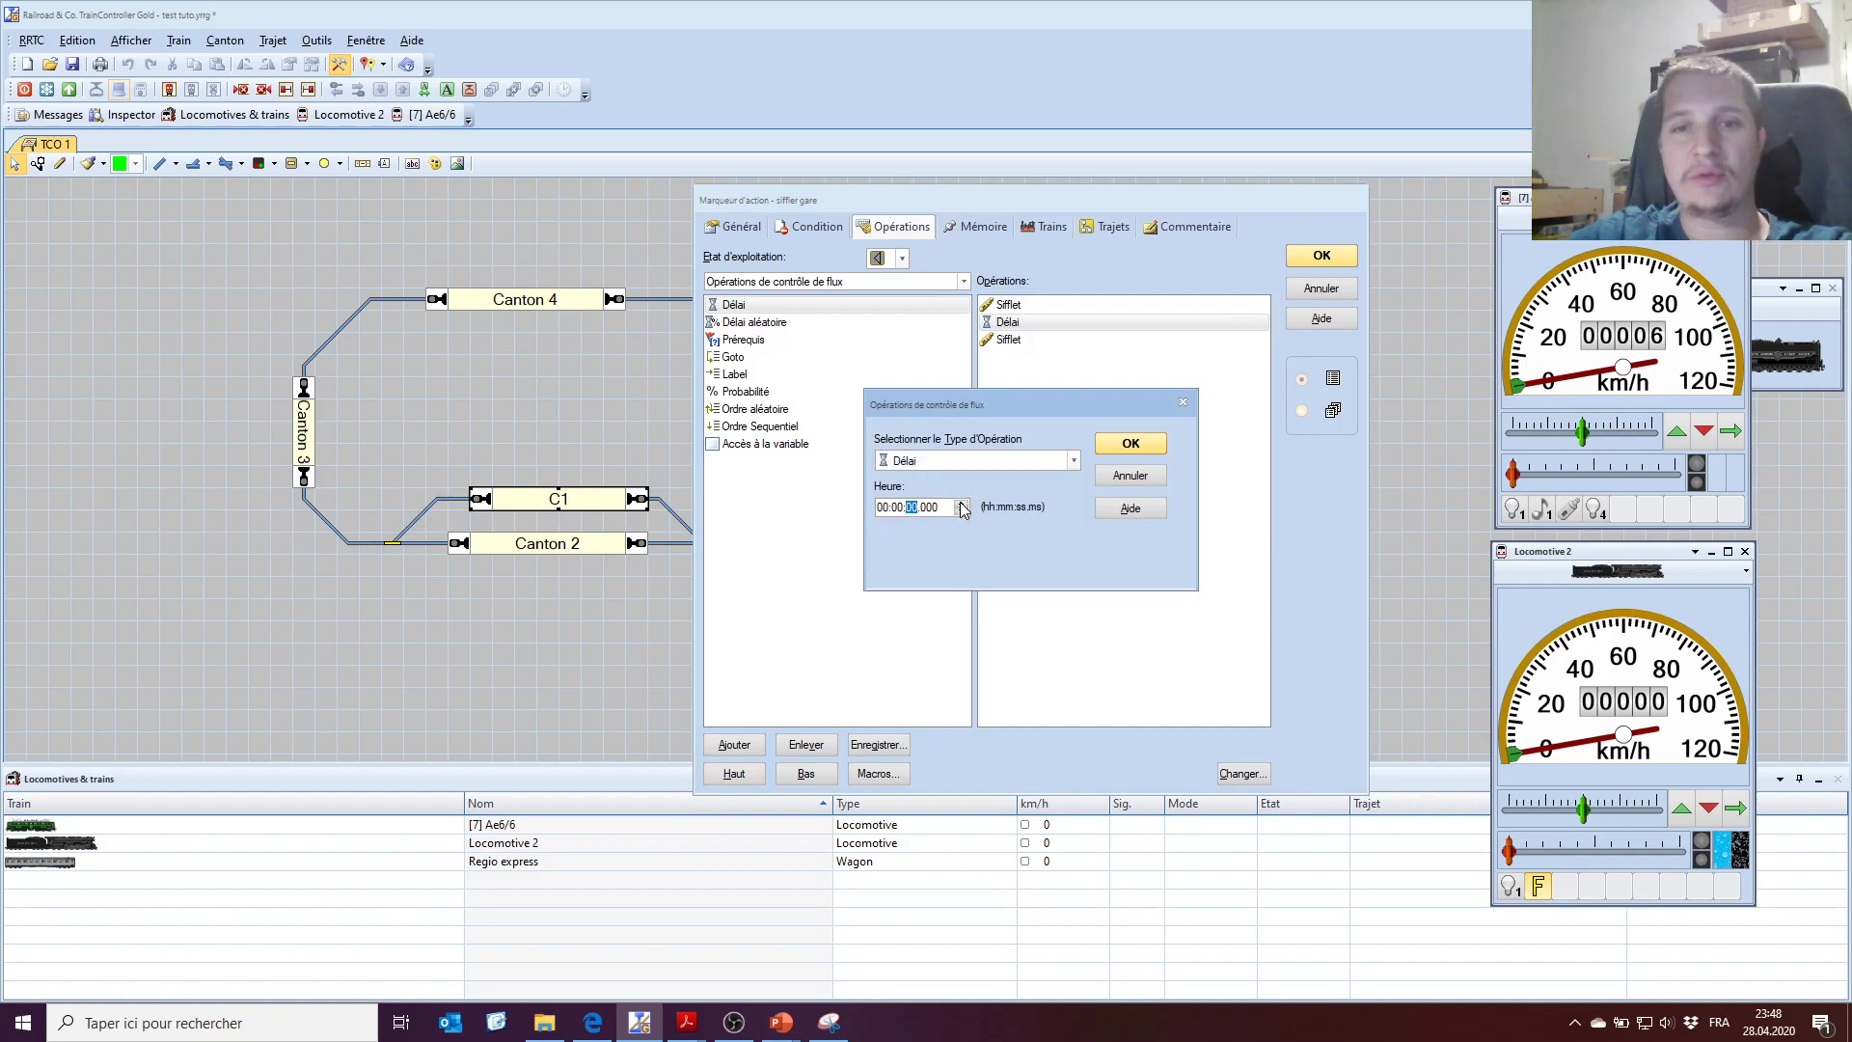
pyautogui.click(1131, 444)
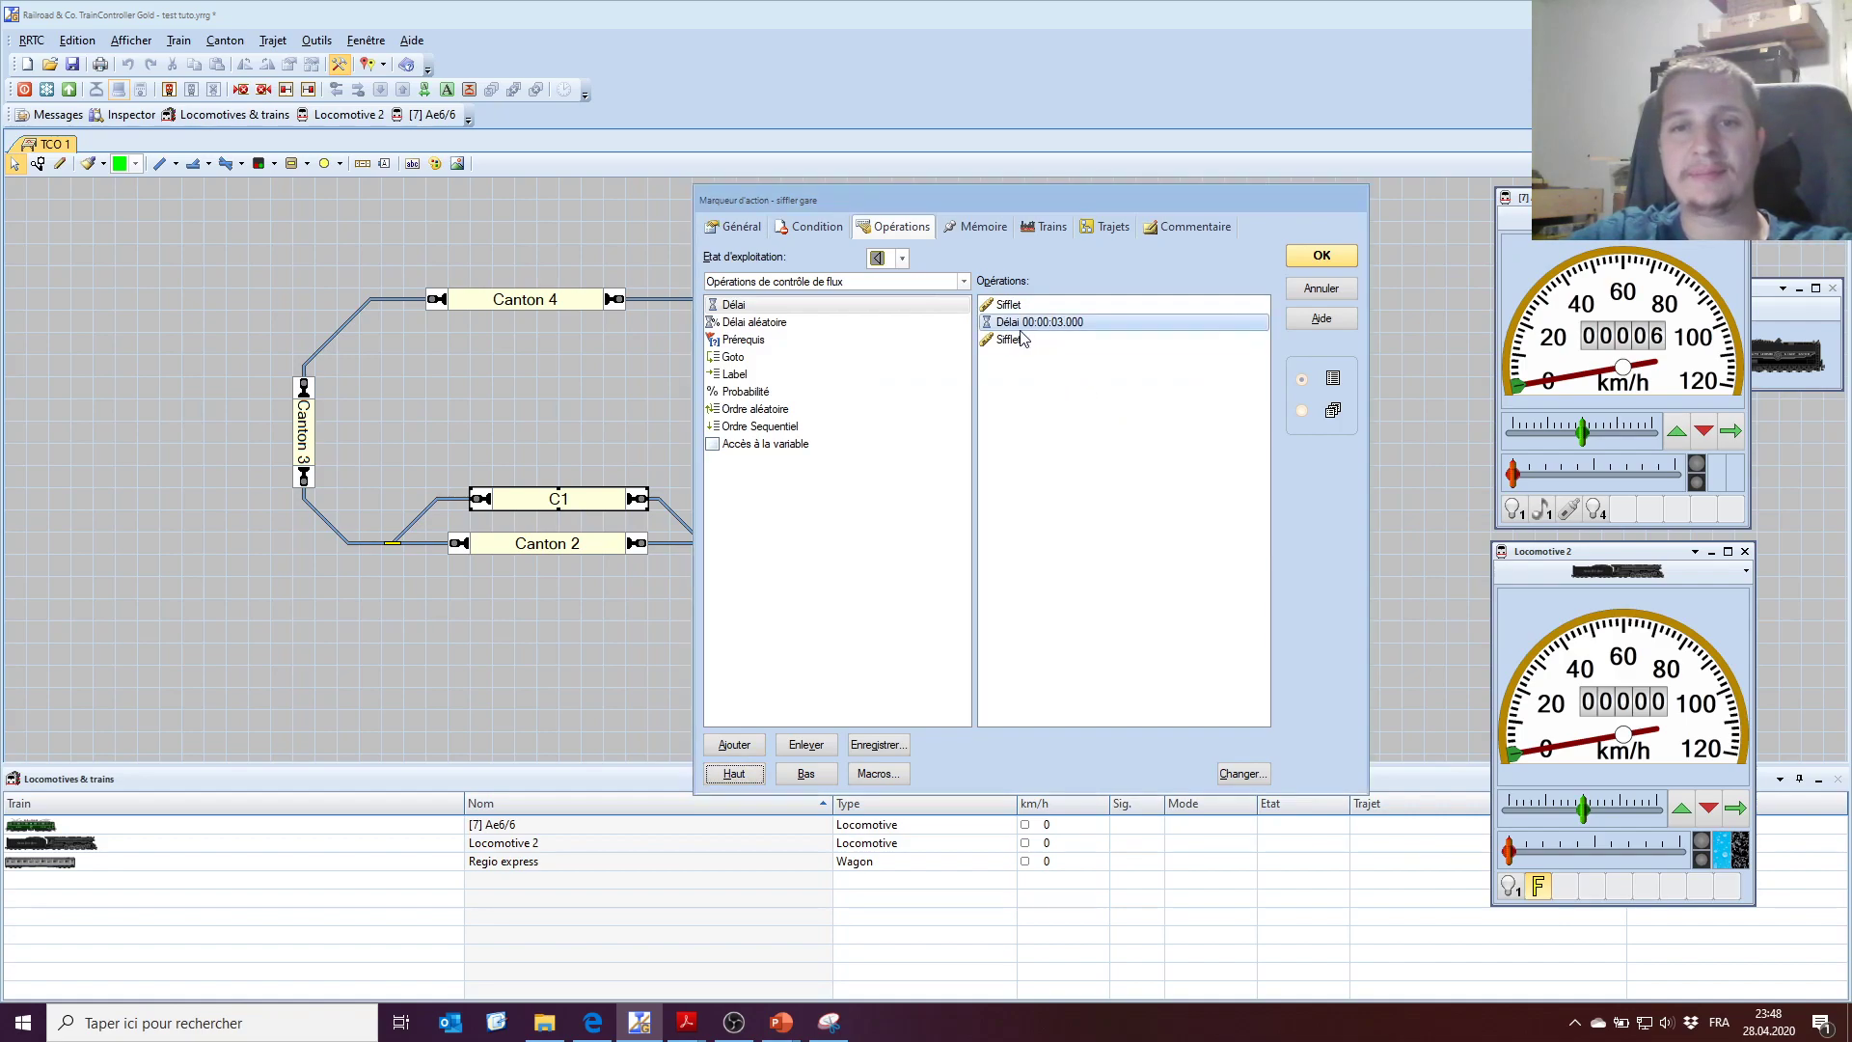
# Change the function state of the second Sifflet operation, after the delay, to off.
pyautogui.click(1011, 341)
pyautogui.doubleClick(1009, 341)
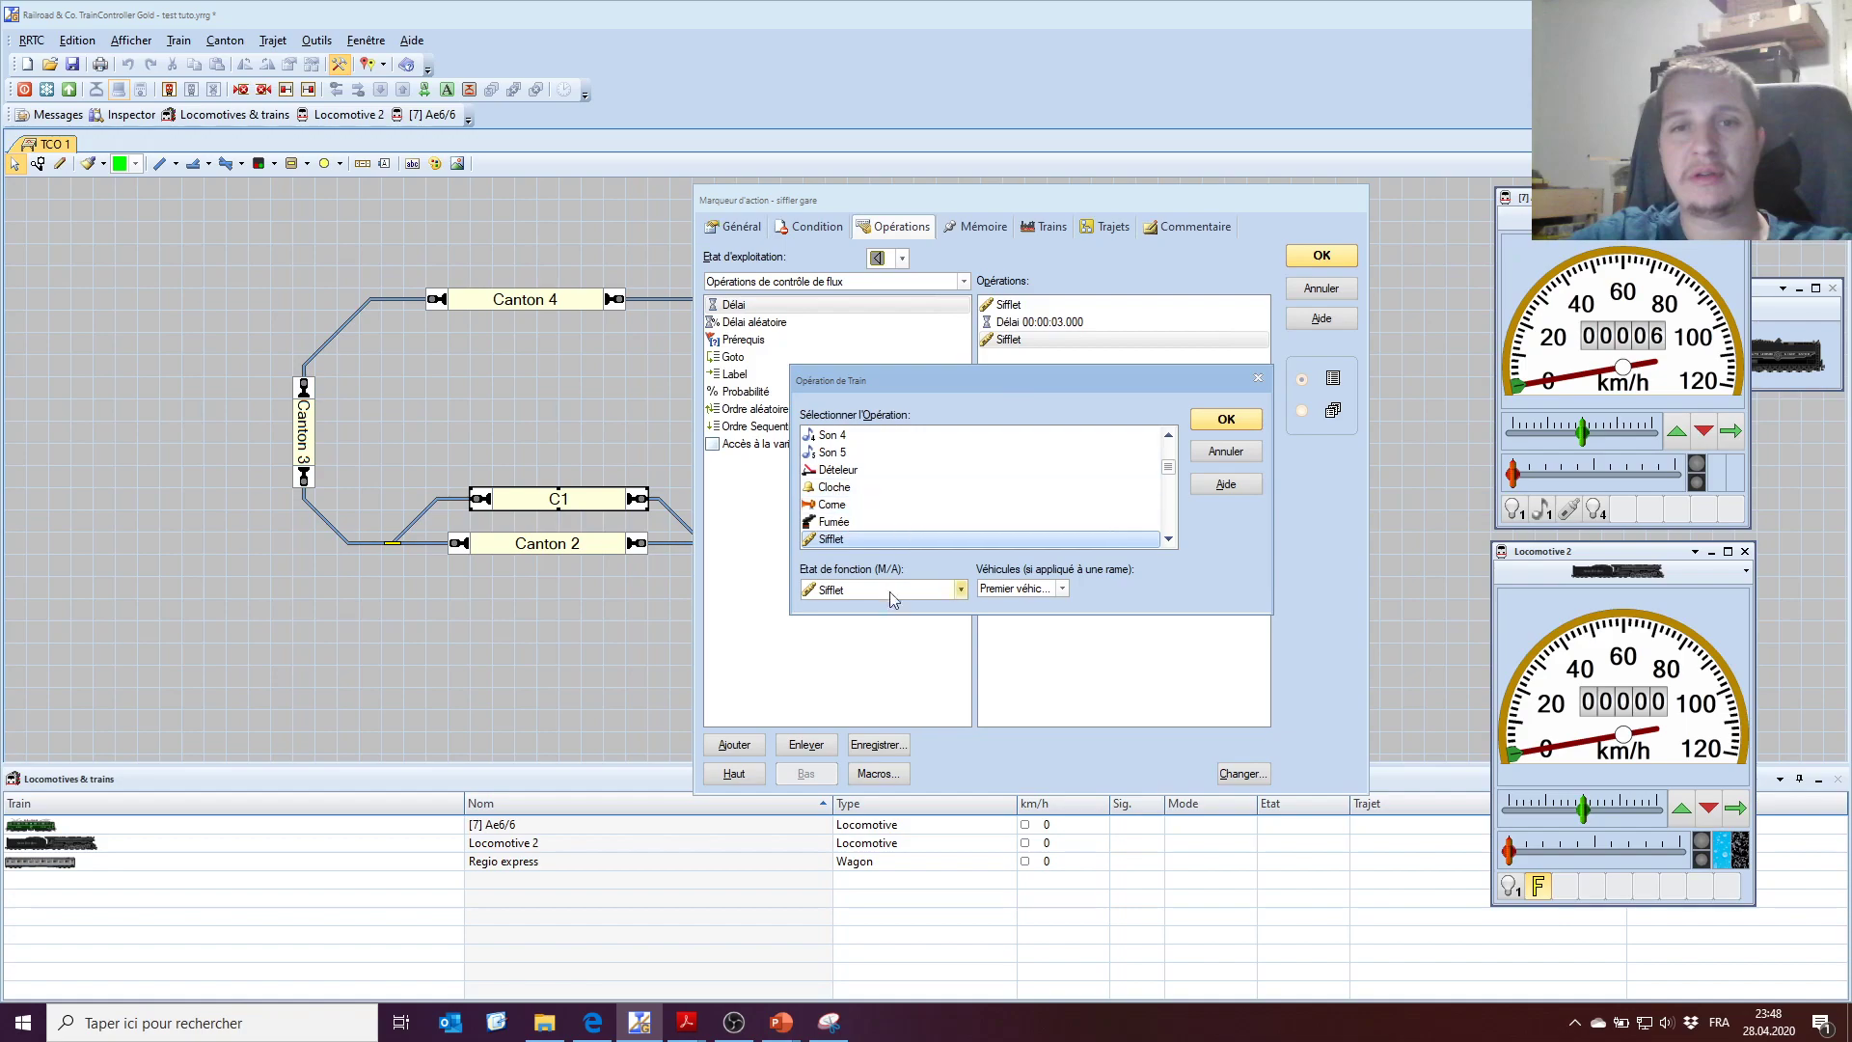
pyautogui.click(960, 590)
pyautogui.click(902, 612)
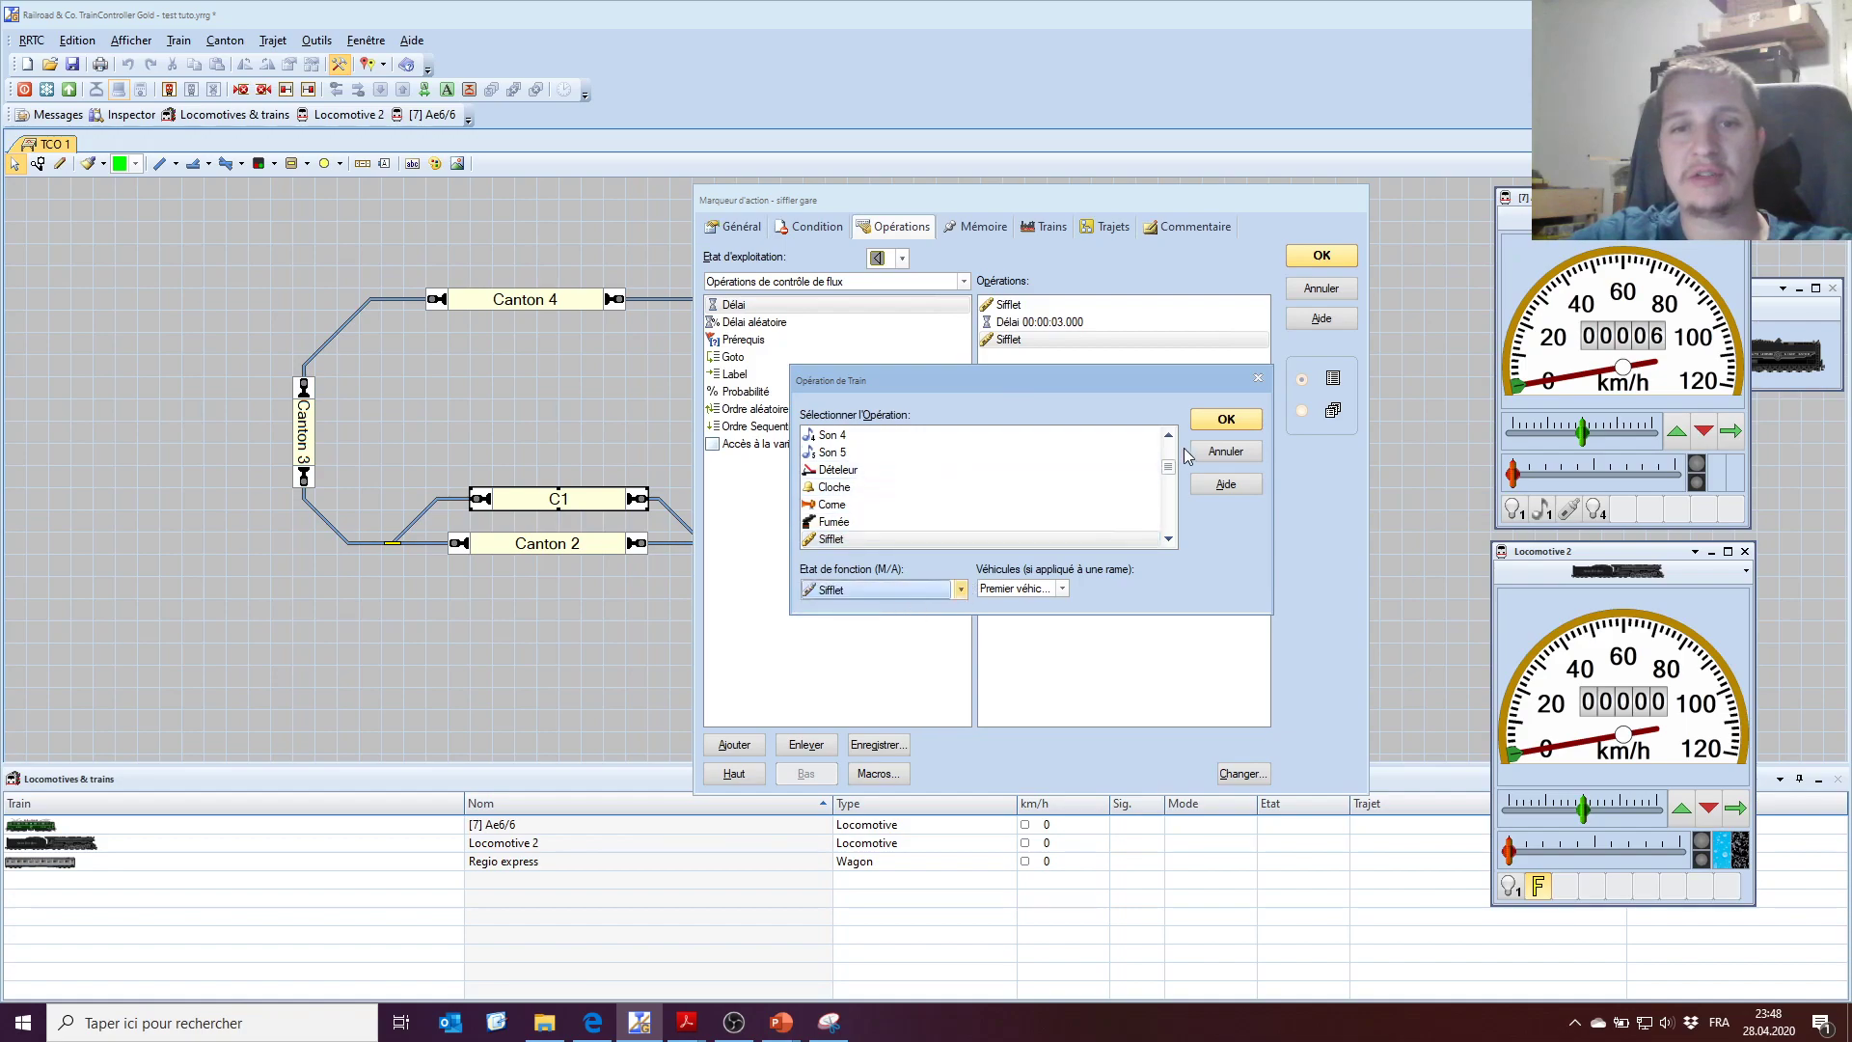
pyautogui.click(1223, 420)
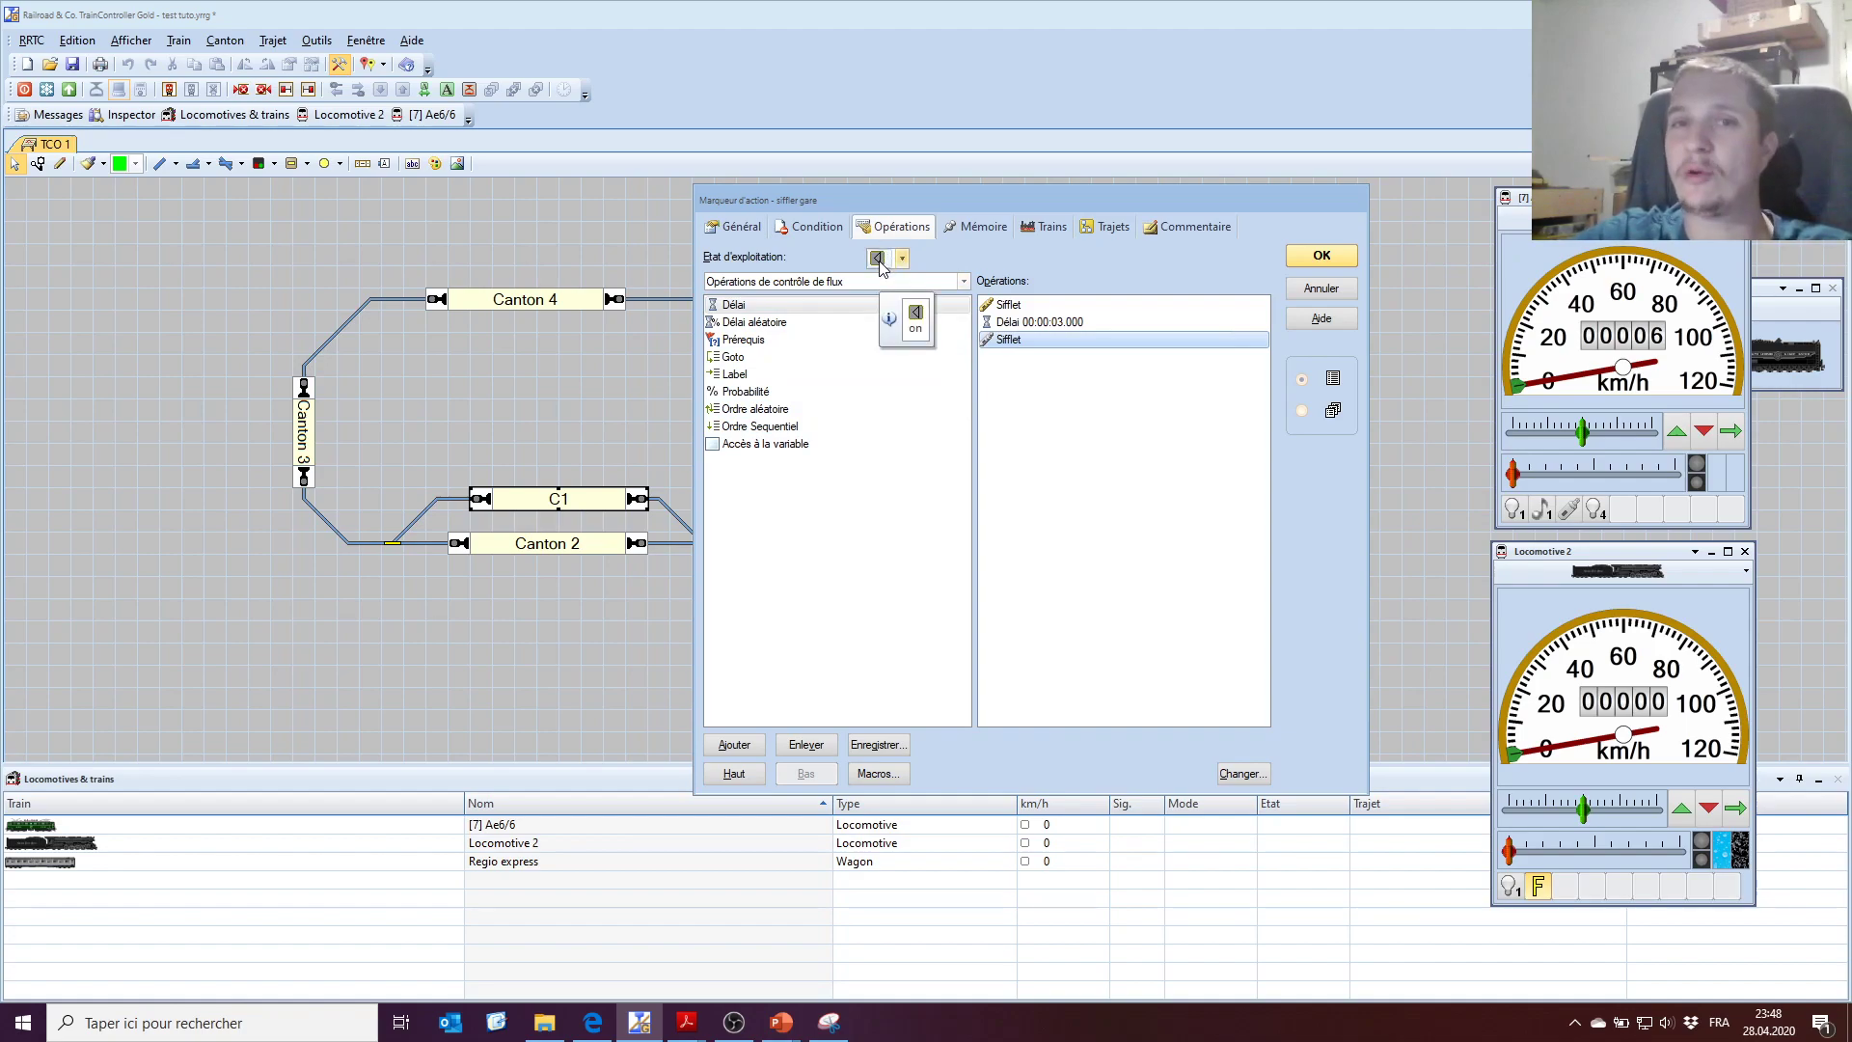
# Check the action marker's train assignment, then accept the marker's settings and block C1's configuration.
pyautogui.click(1048, 232)
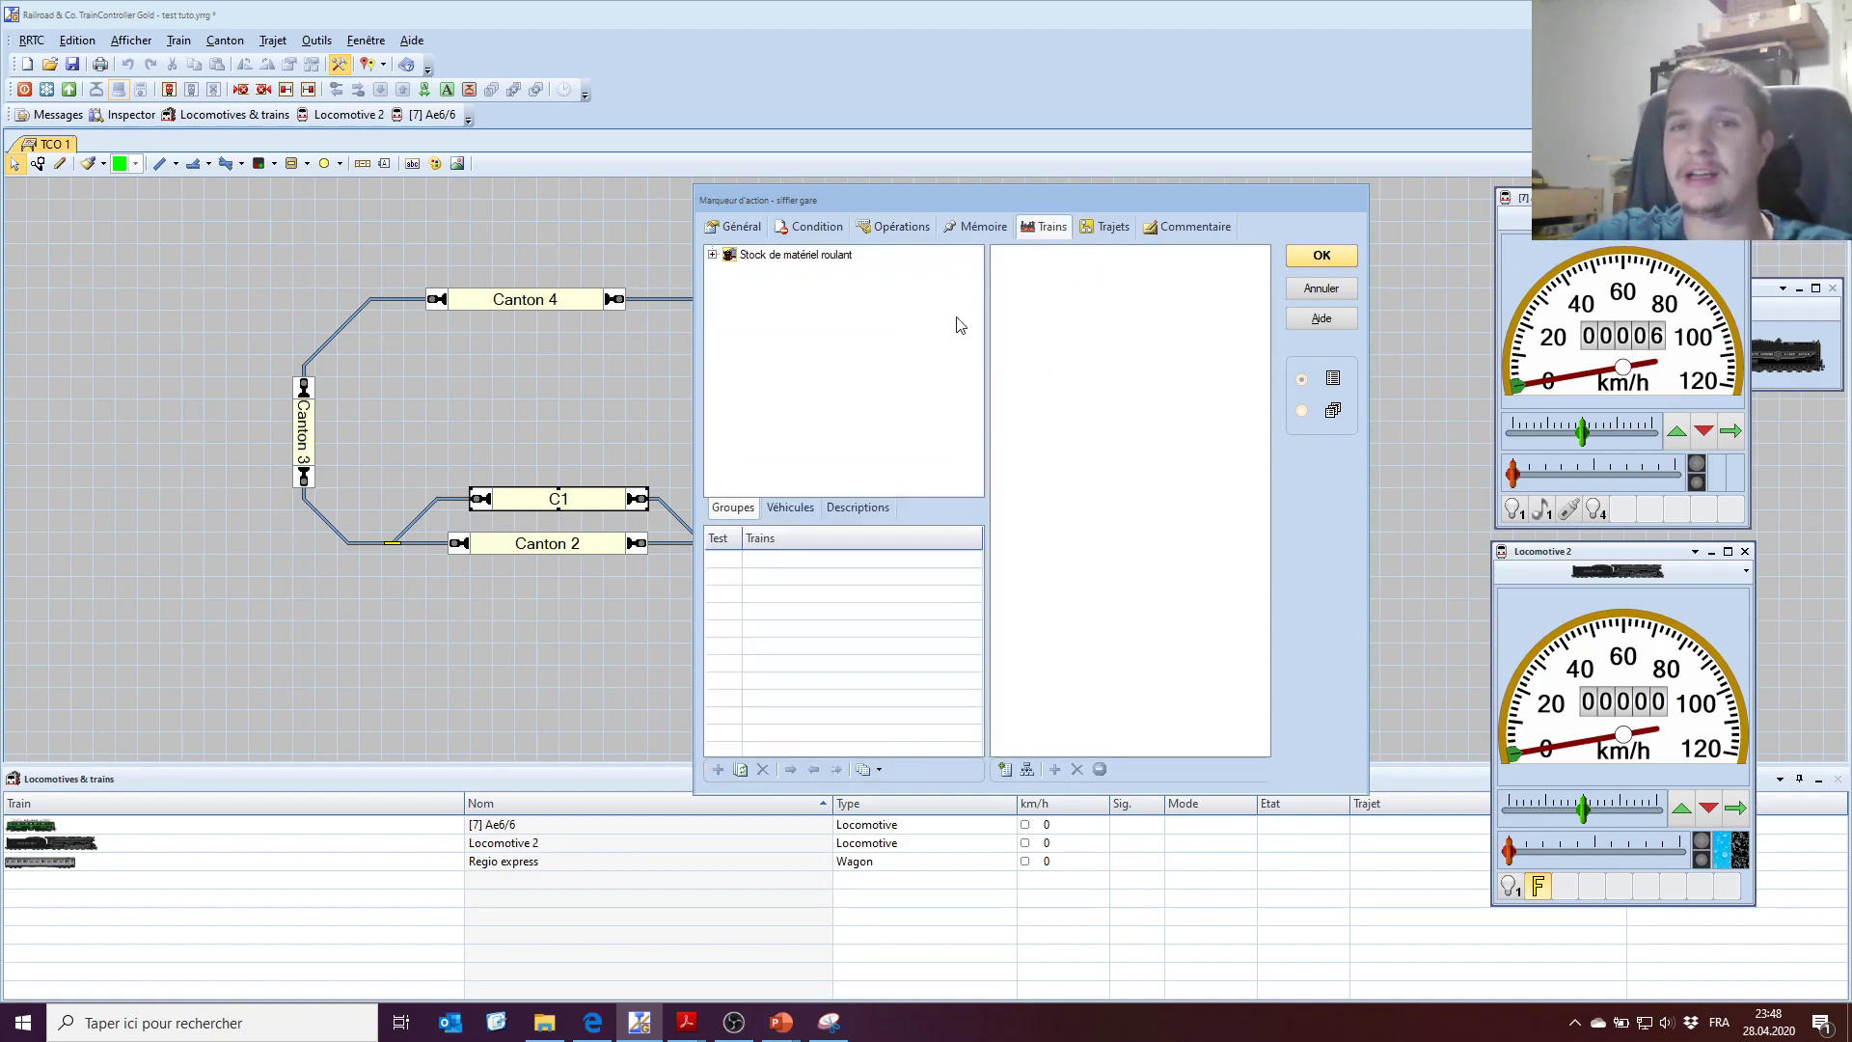
pyautogui.click(891, 228)
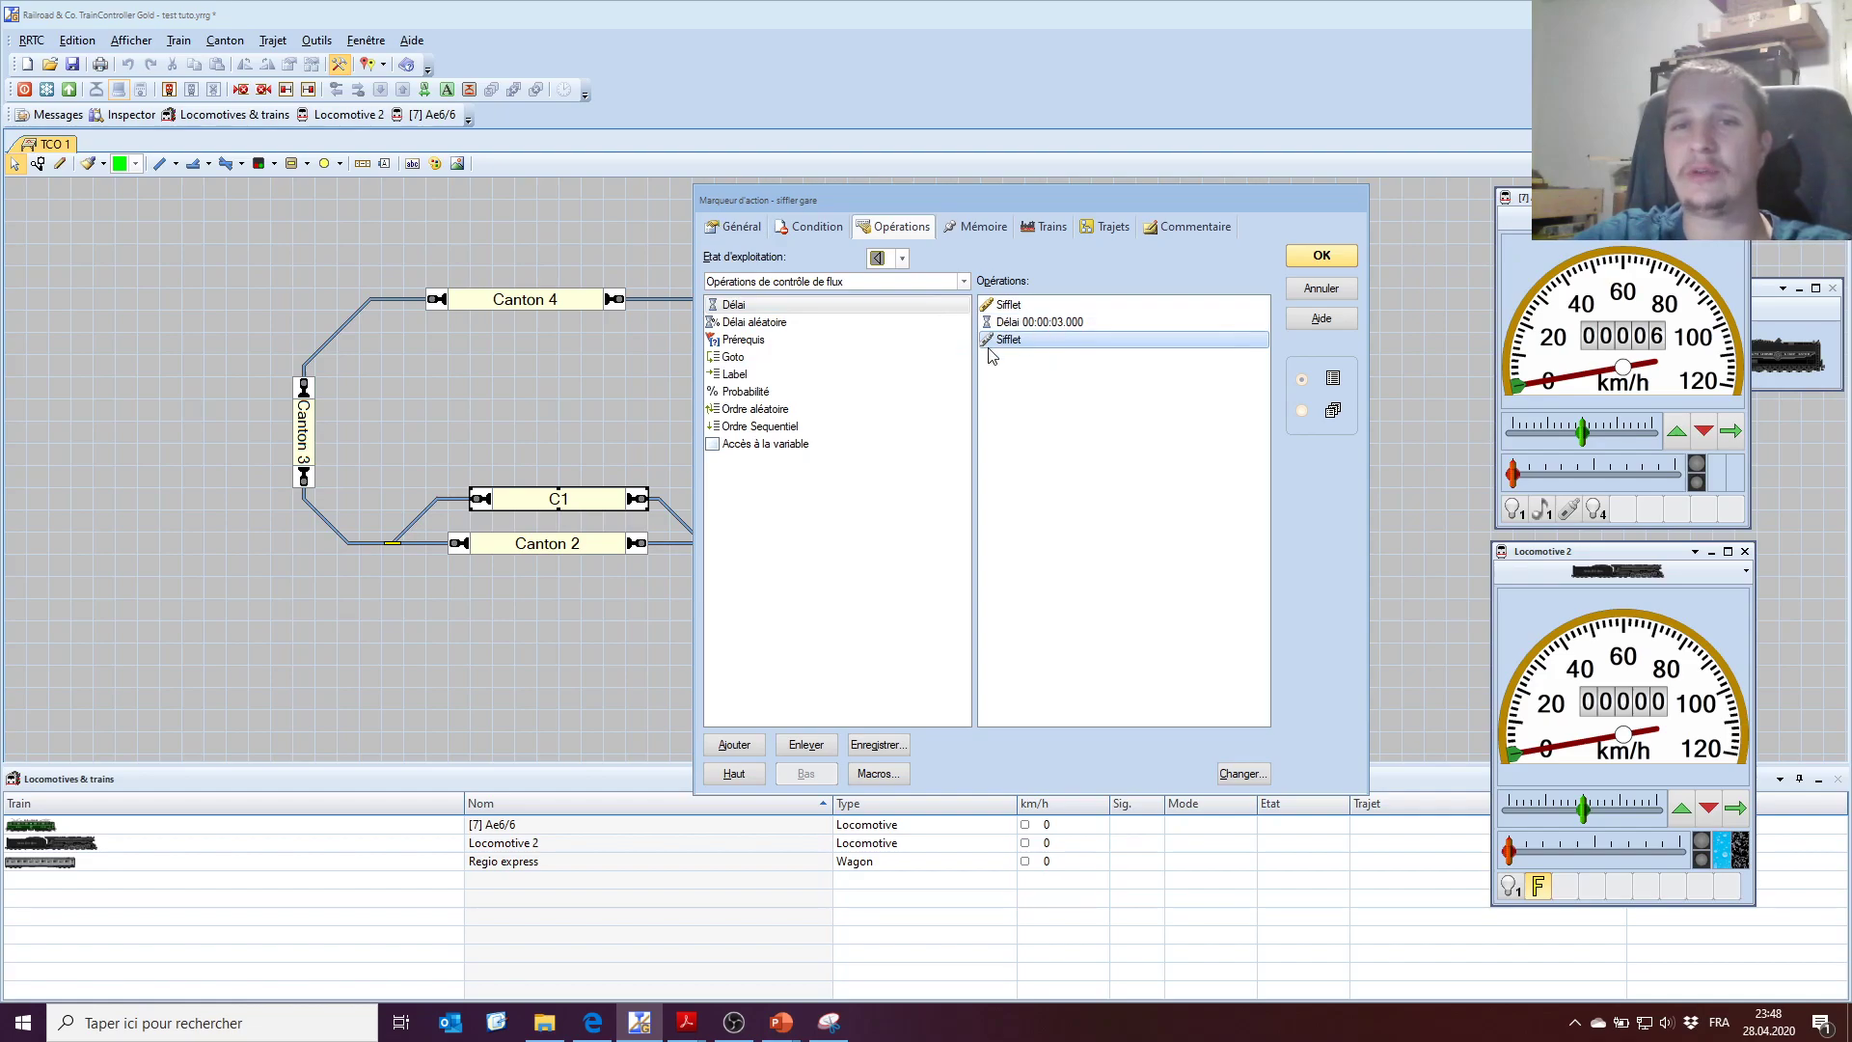
pyautogui.click(1328, 259)
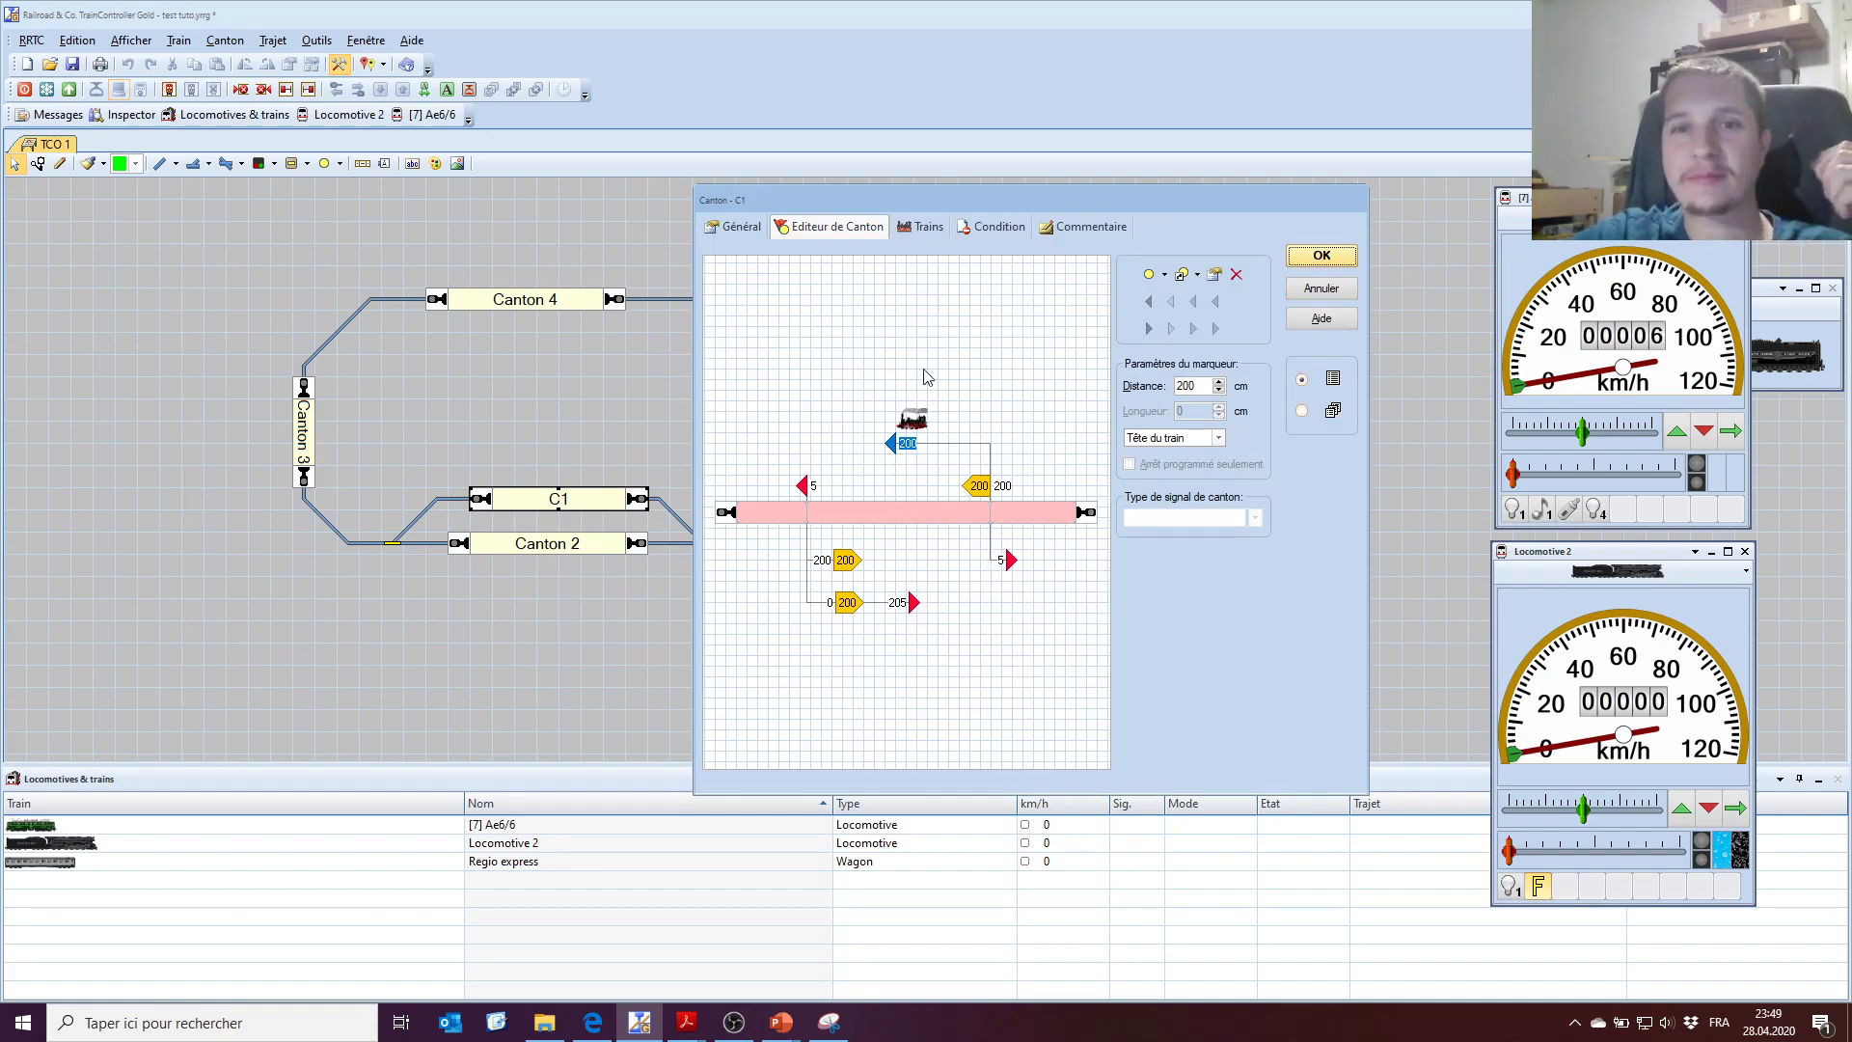
pyautogui.click(940, 334)
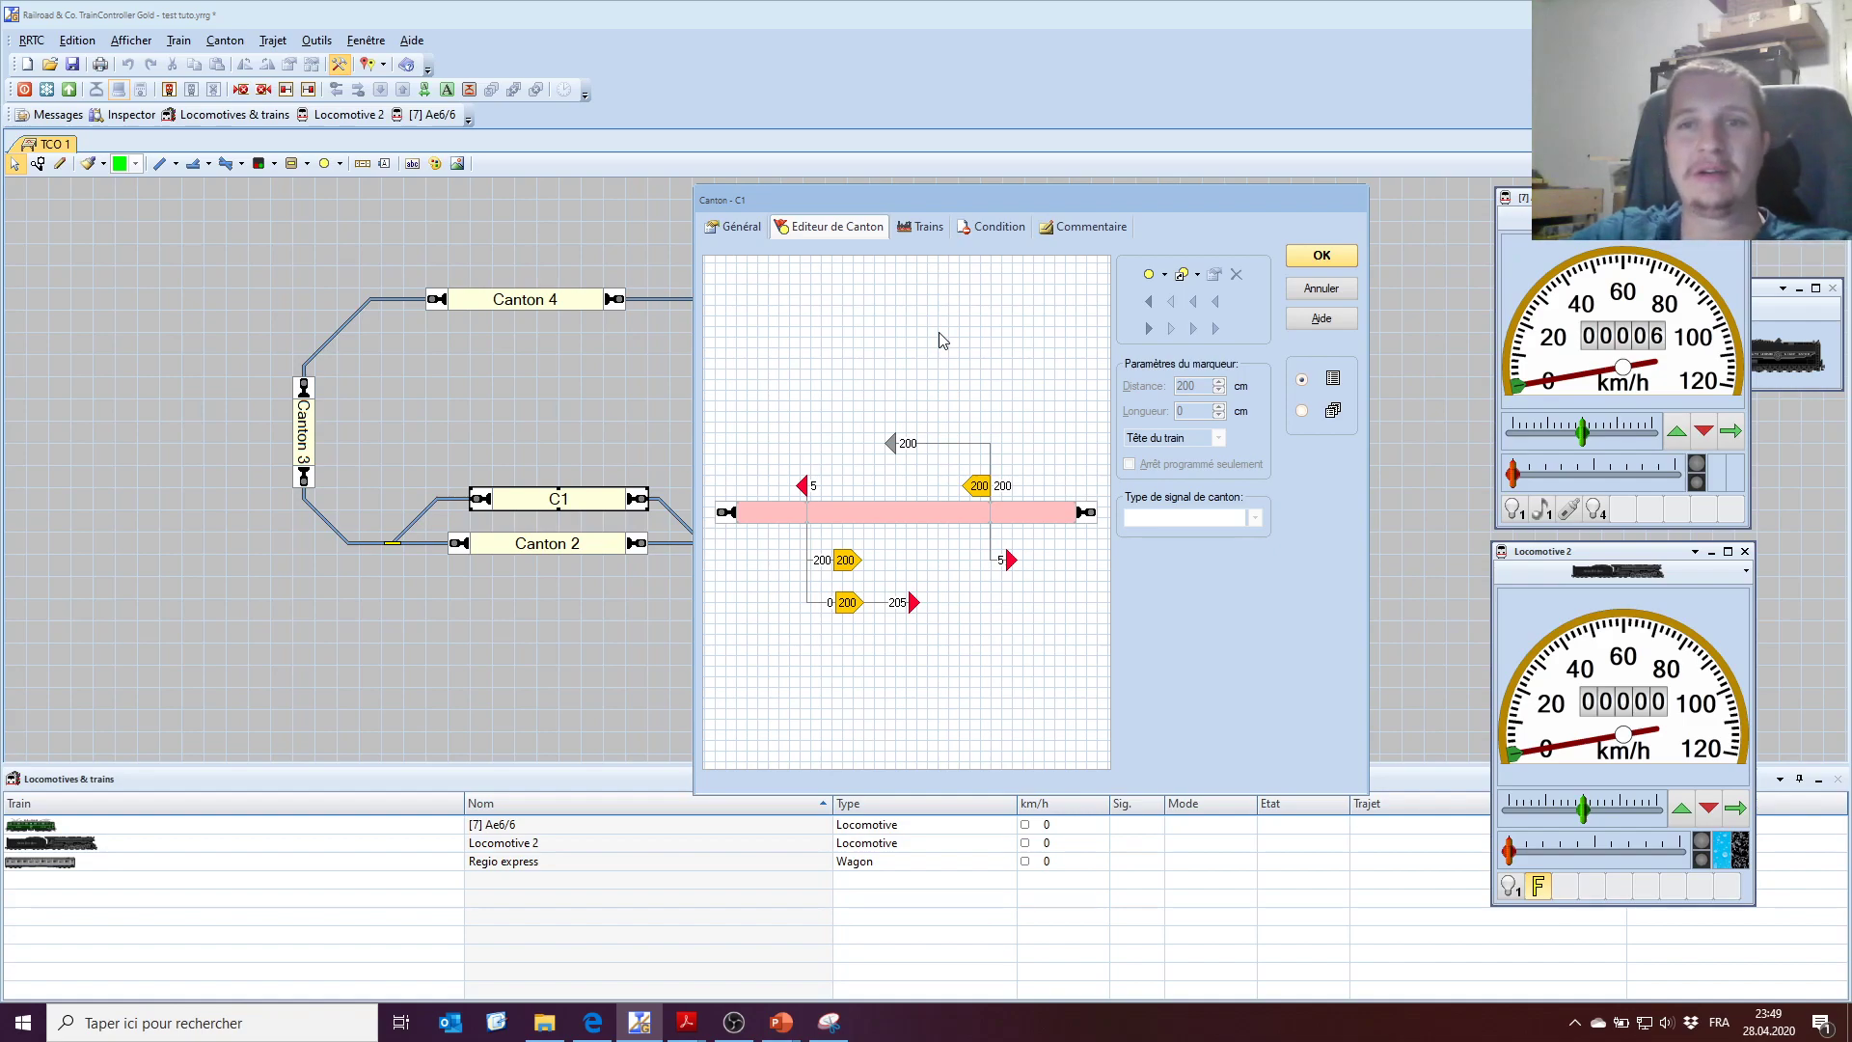
pyautogui.click(1324, 260)
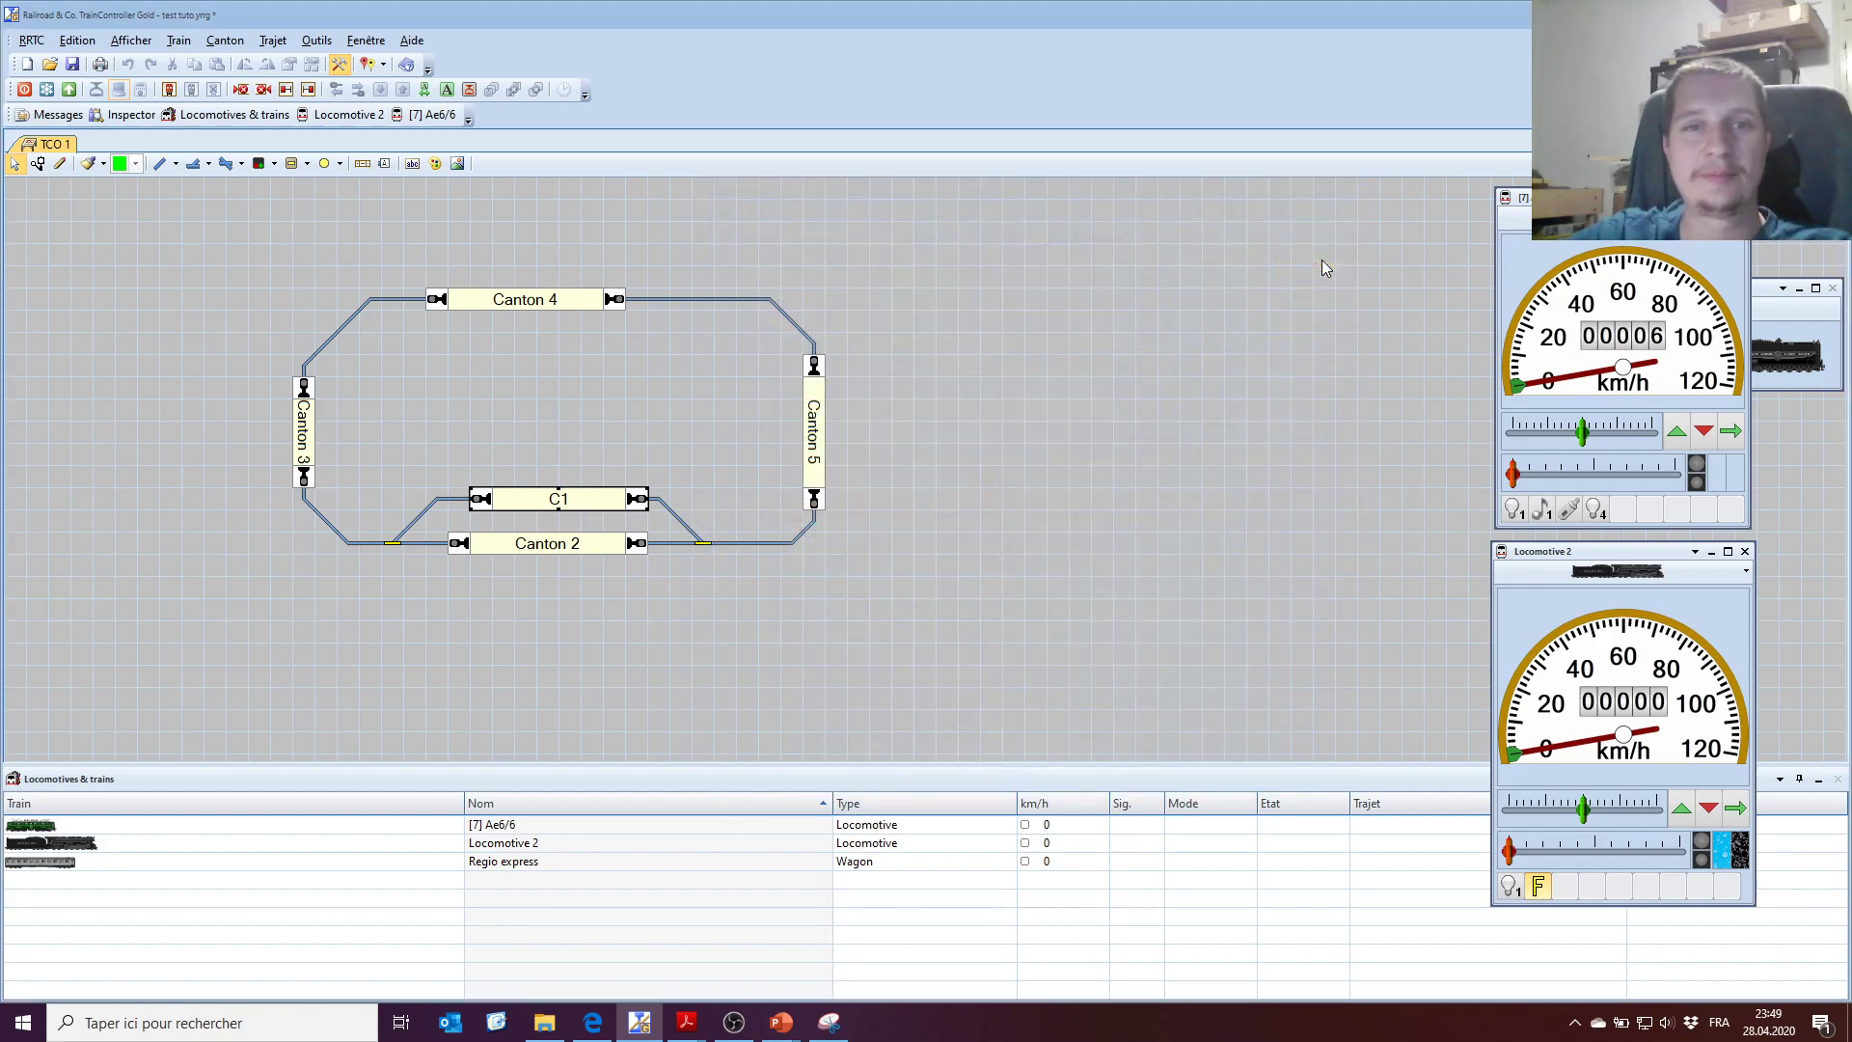